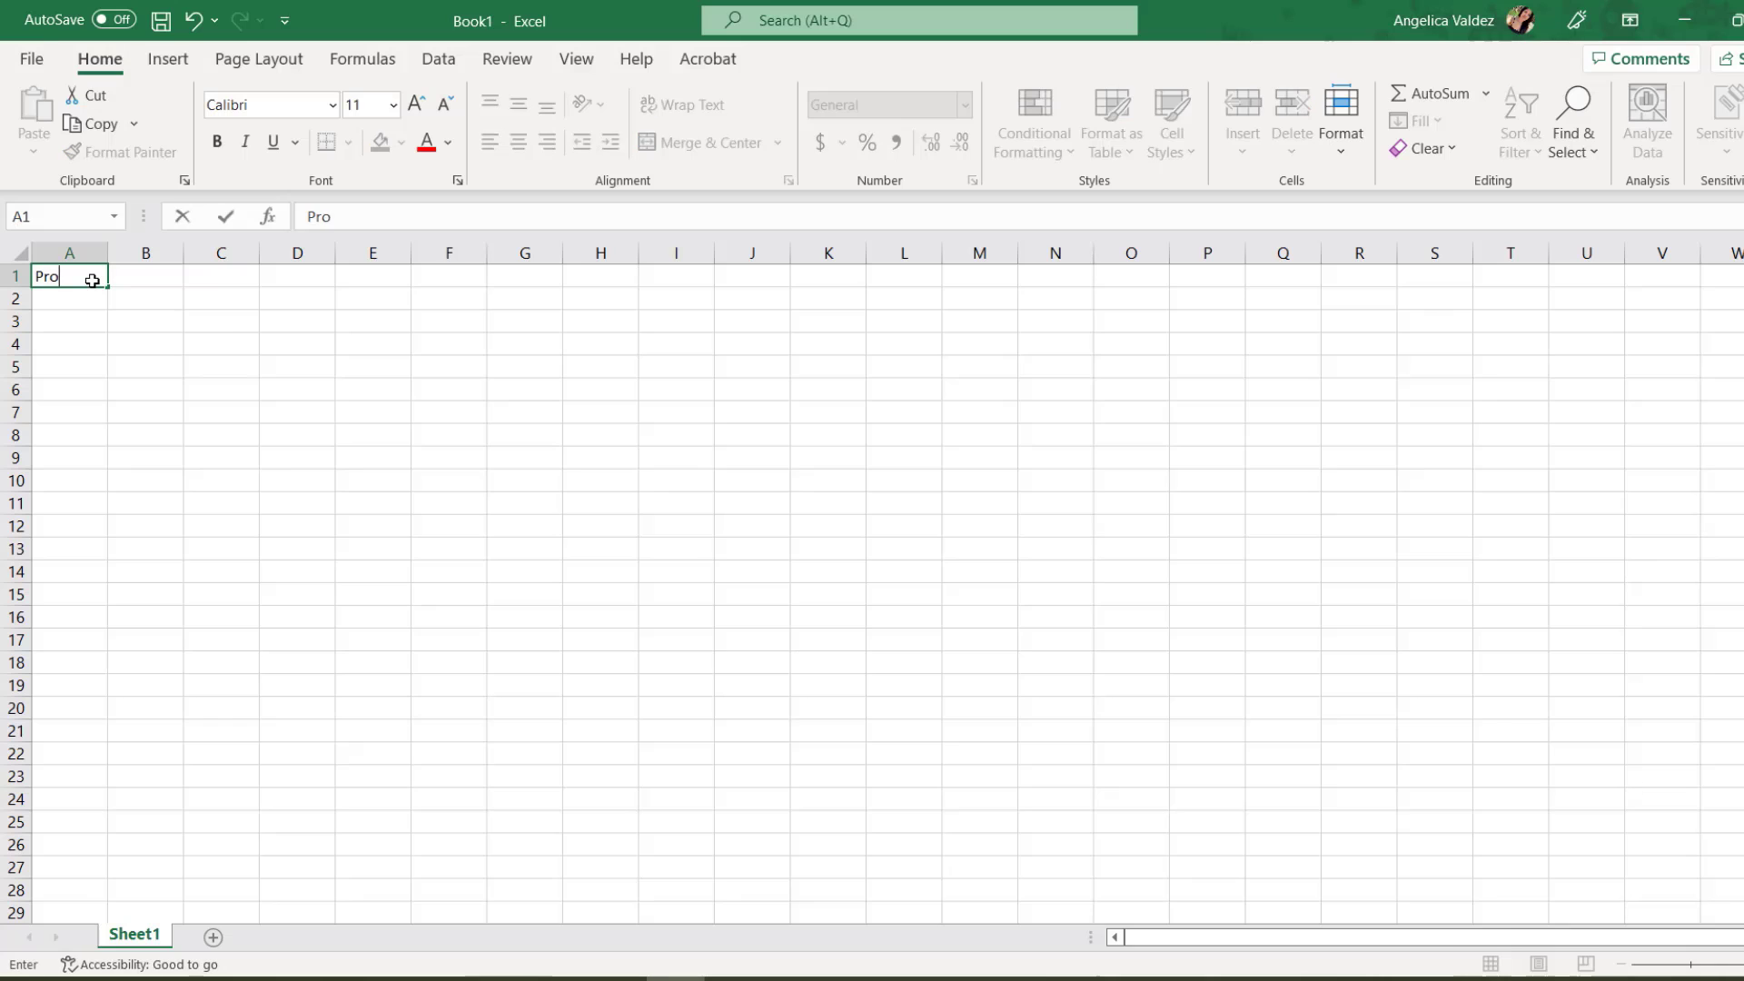
Enter the header "Property Address" in cell A1 and widen column A to fit it.
type("y Address")
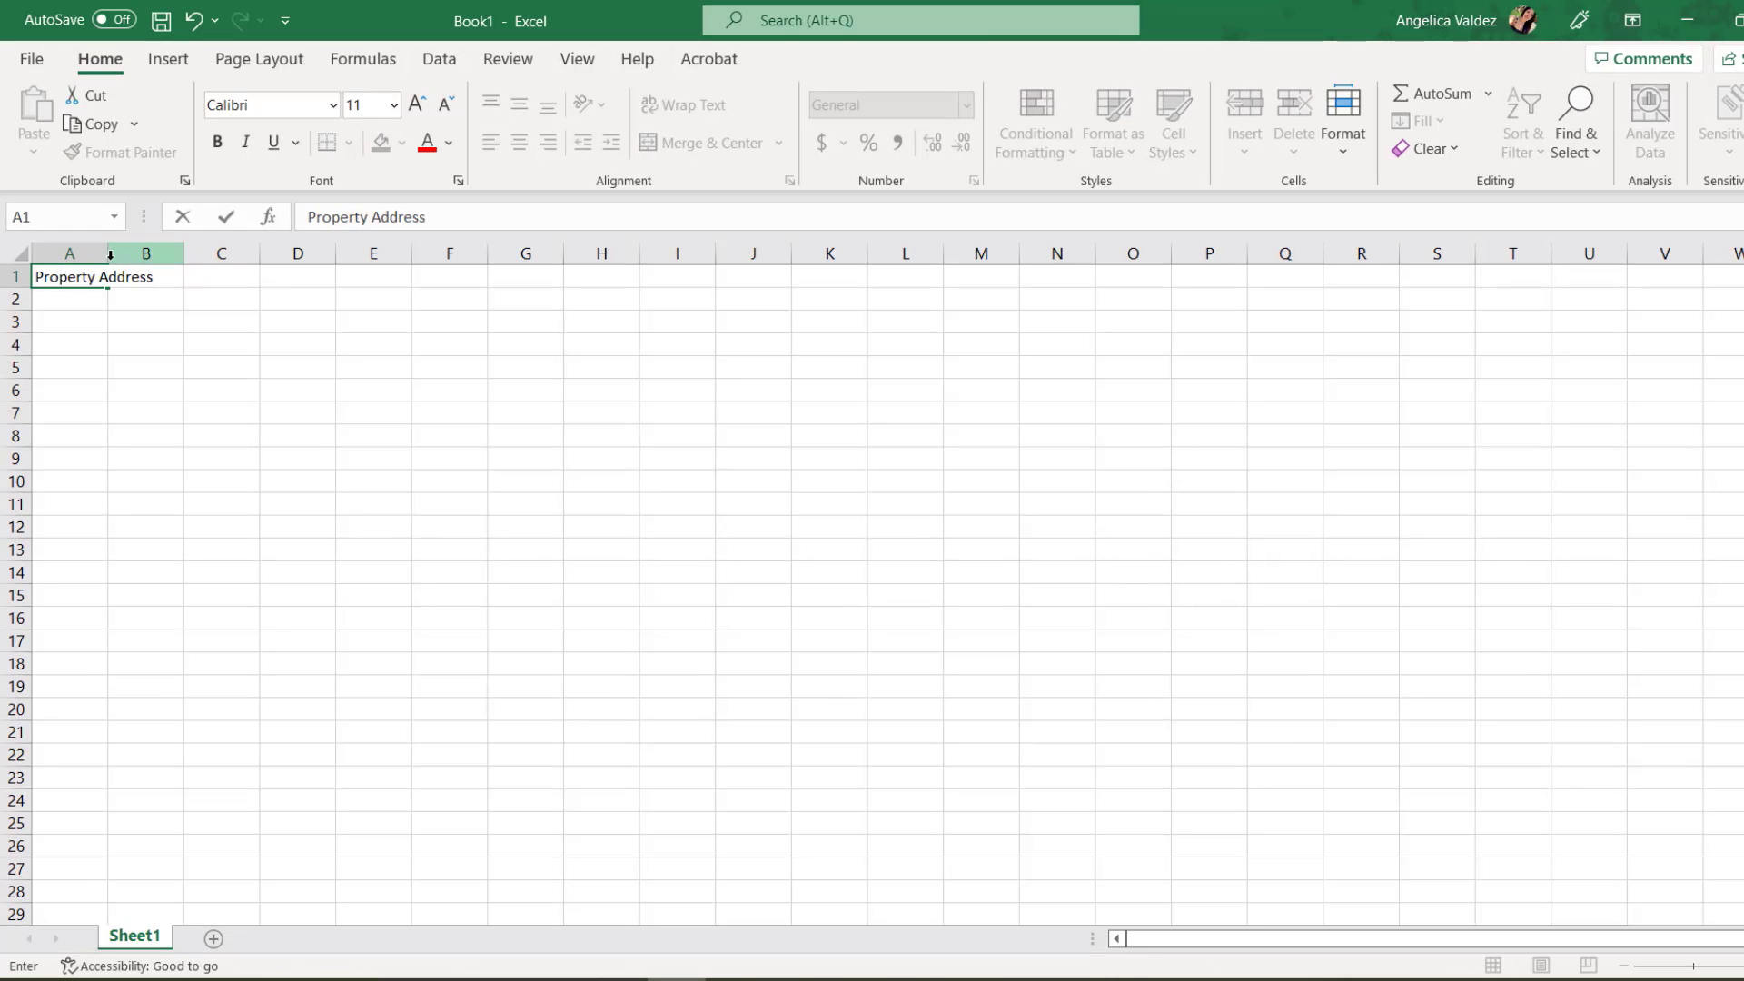
left_click(100, 254)
left_click_drag(108, 255, 230, 255)
Enter the header "Stage" in cell B1.
left_click(282, 272)
type("Stagv")
key("BackSpace")
type("e")
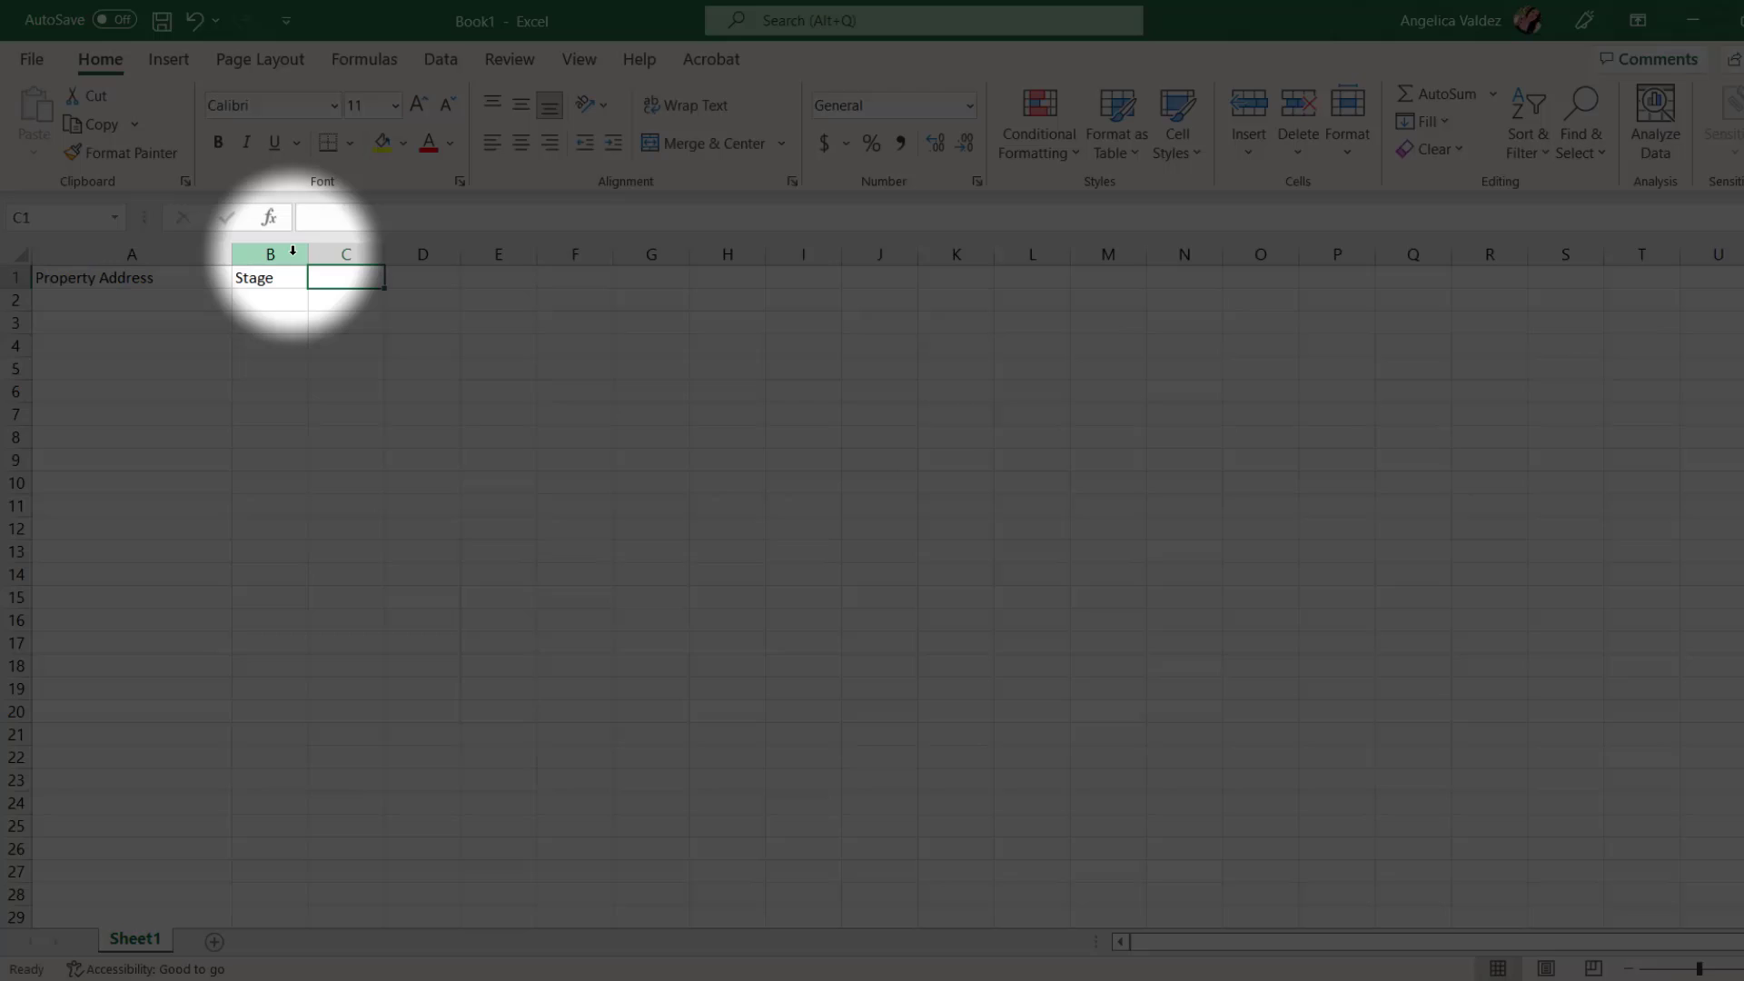
Start a data validation rule of type List for column B, excluding the header cell B1.
left_click(291, 252)
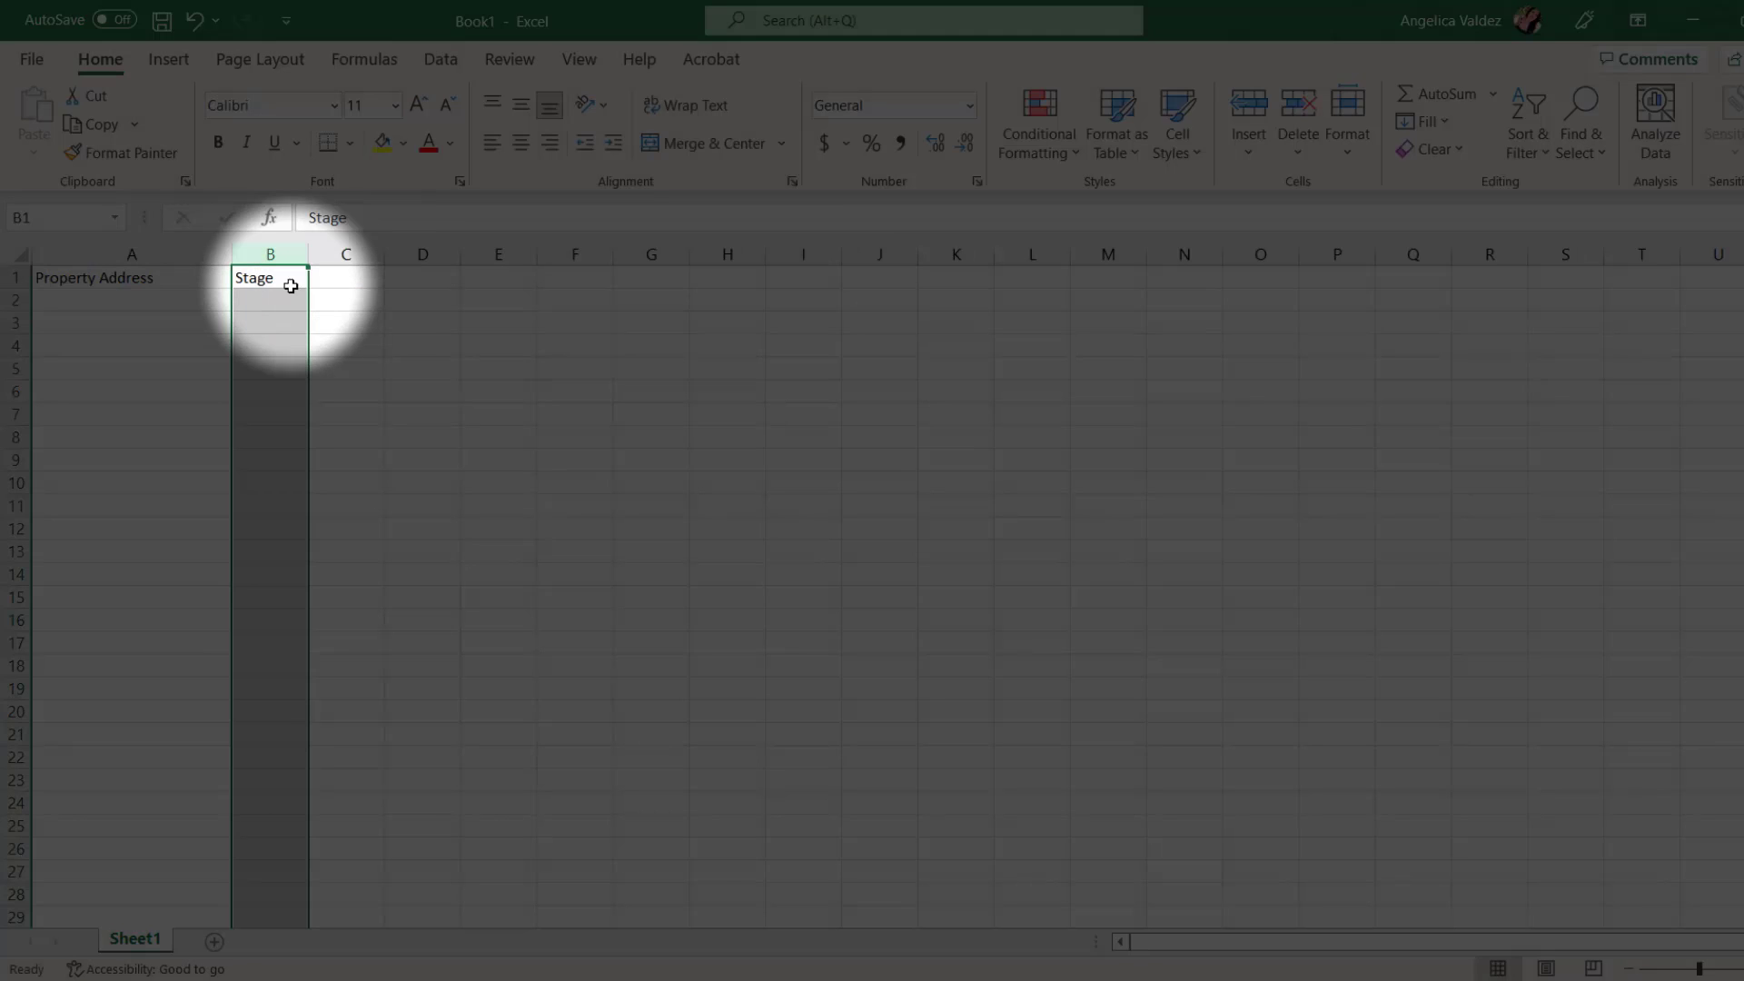
left_click(288, 280, "ctrl")
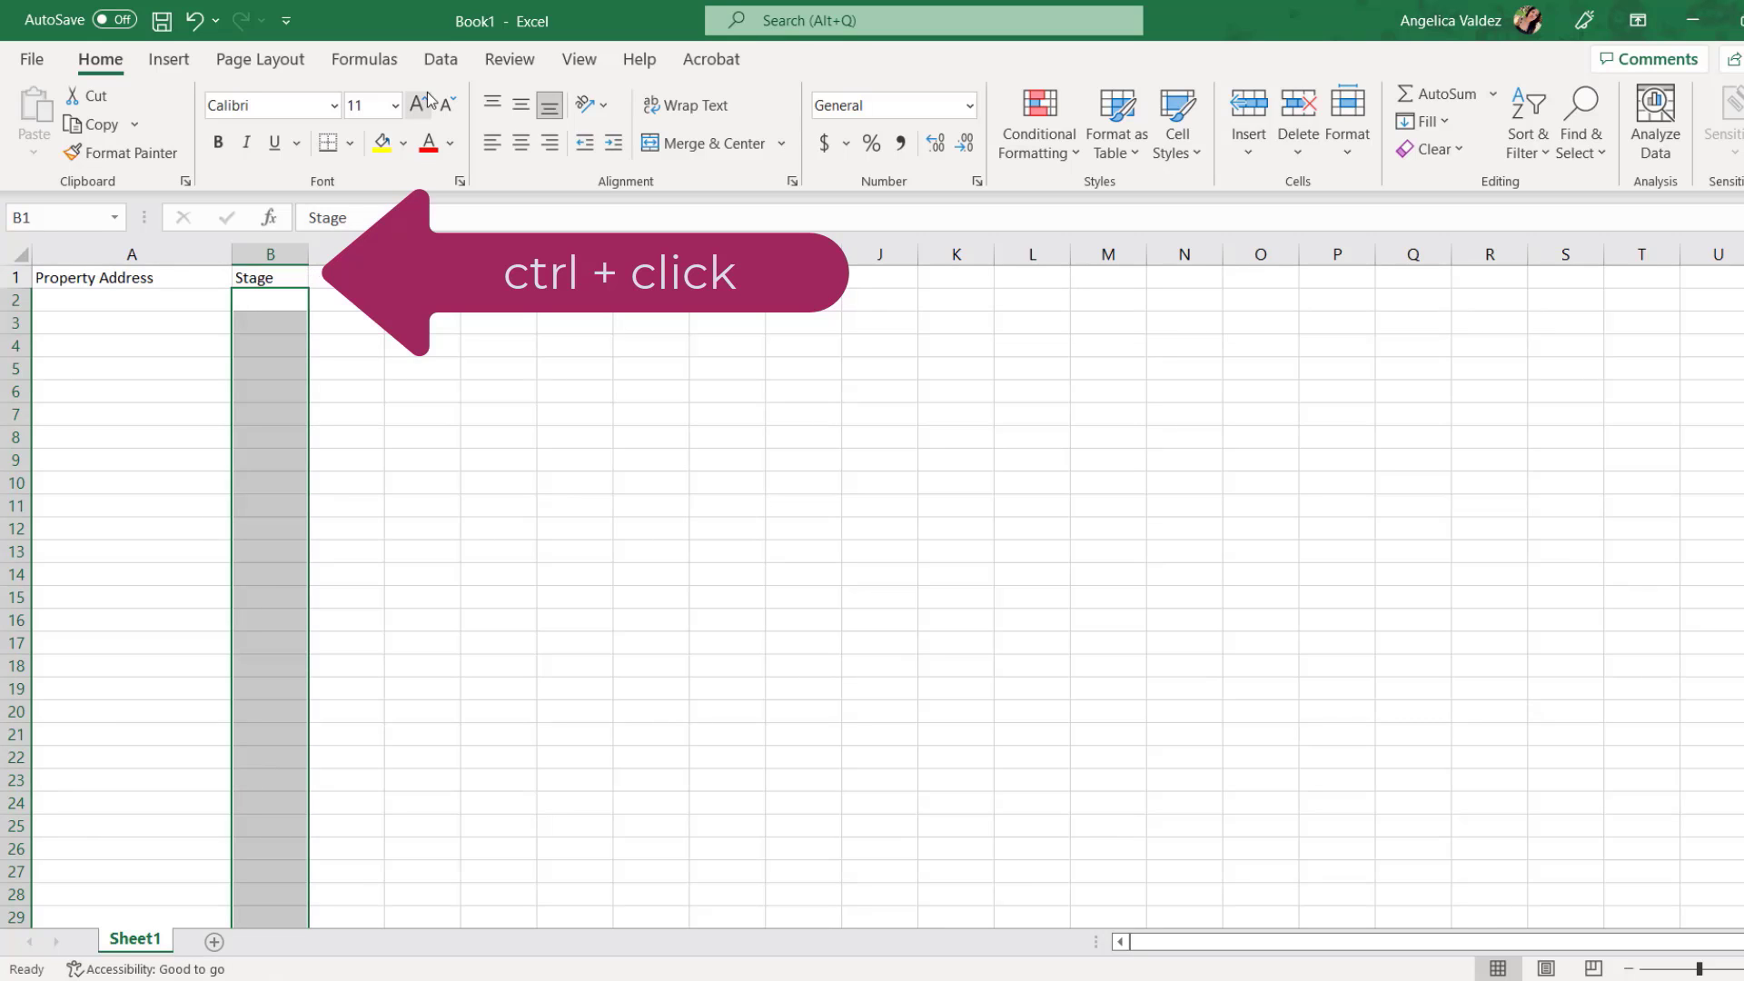
left_click(440, 60)
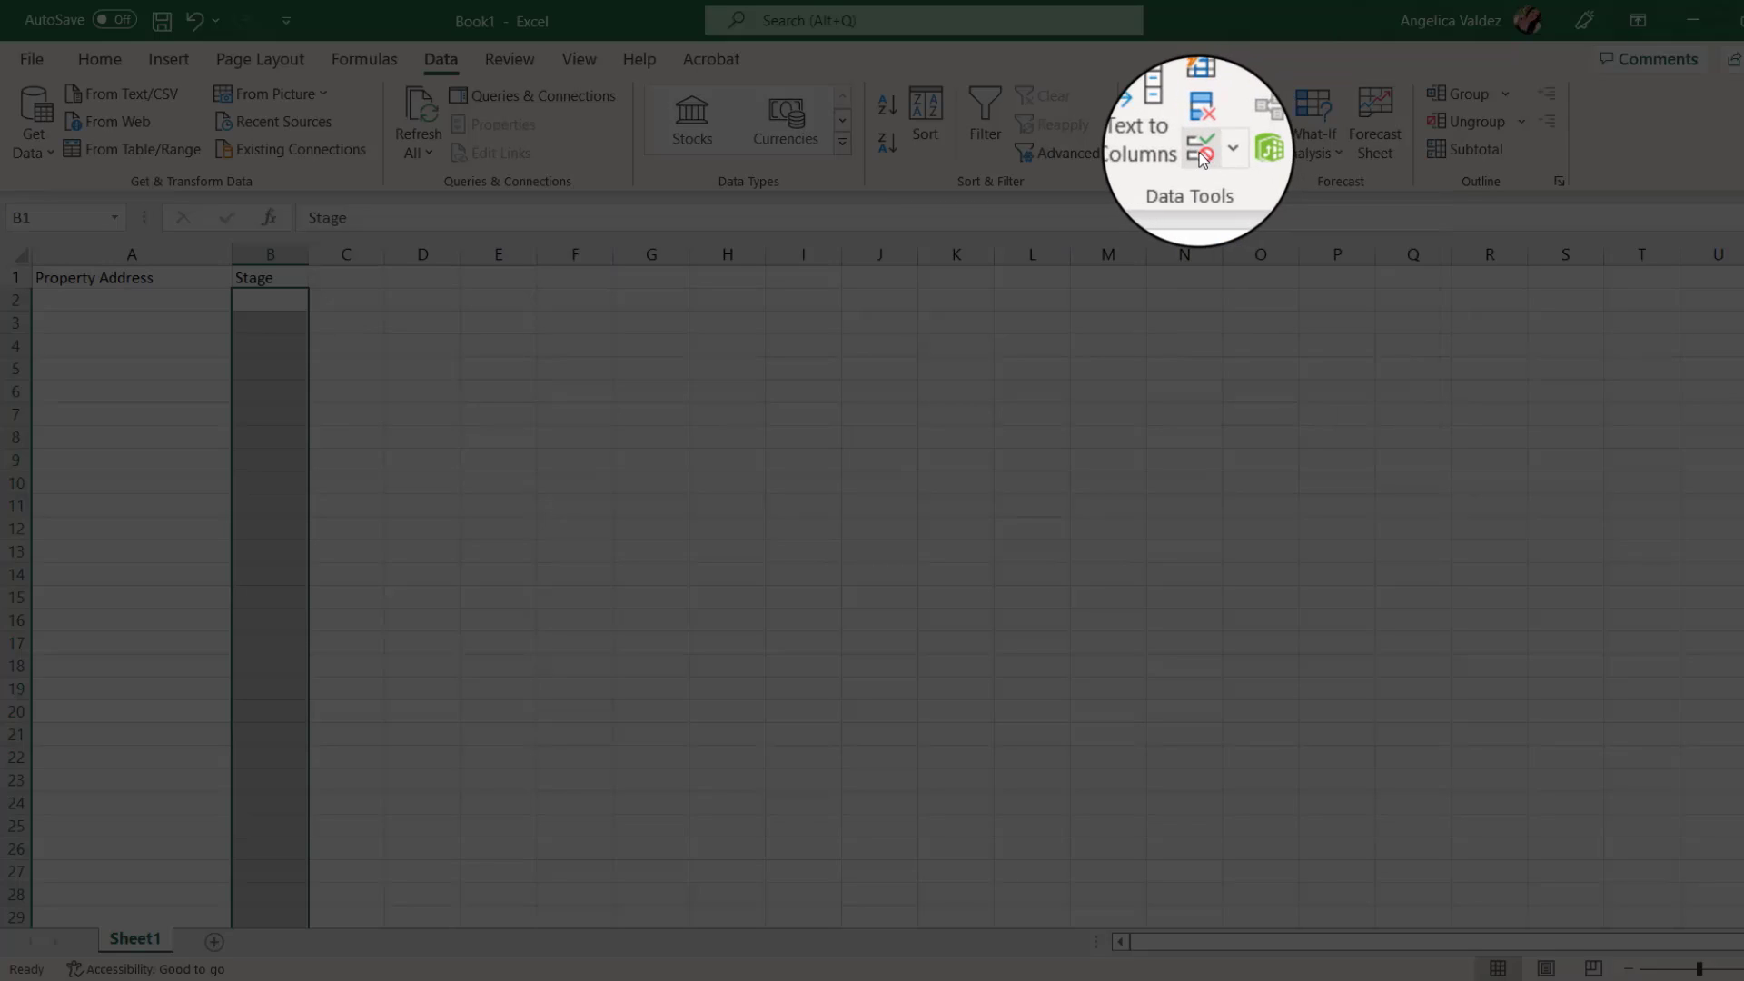
left_click(1200, 151)
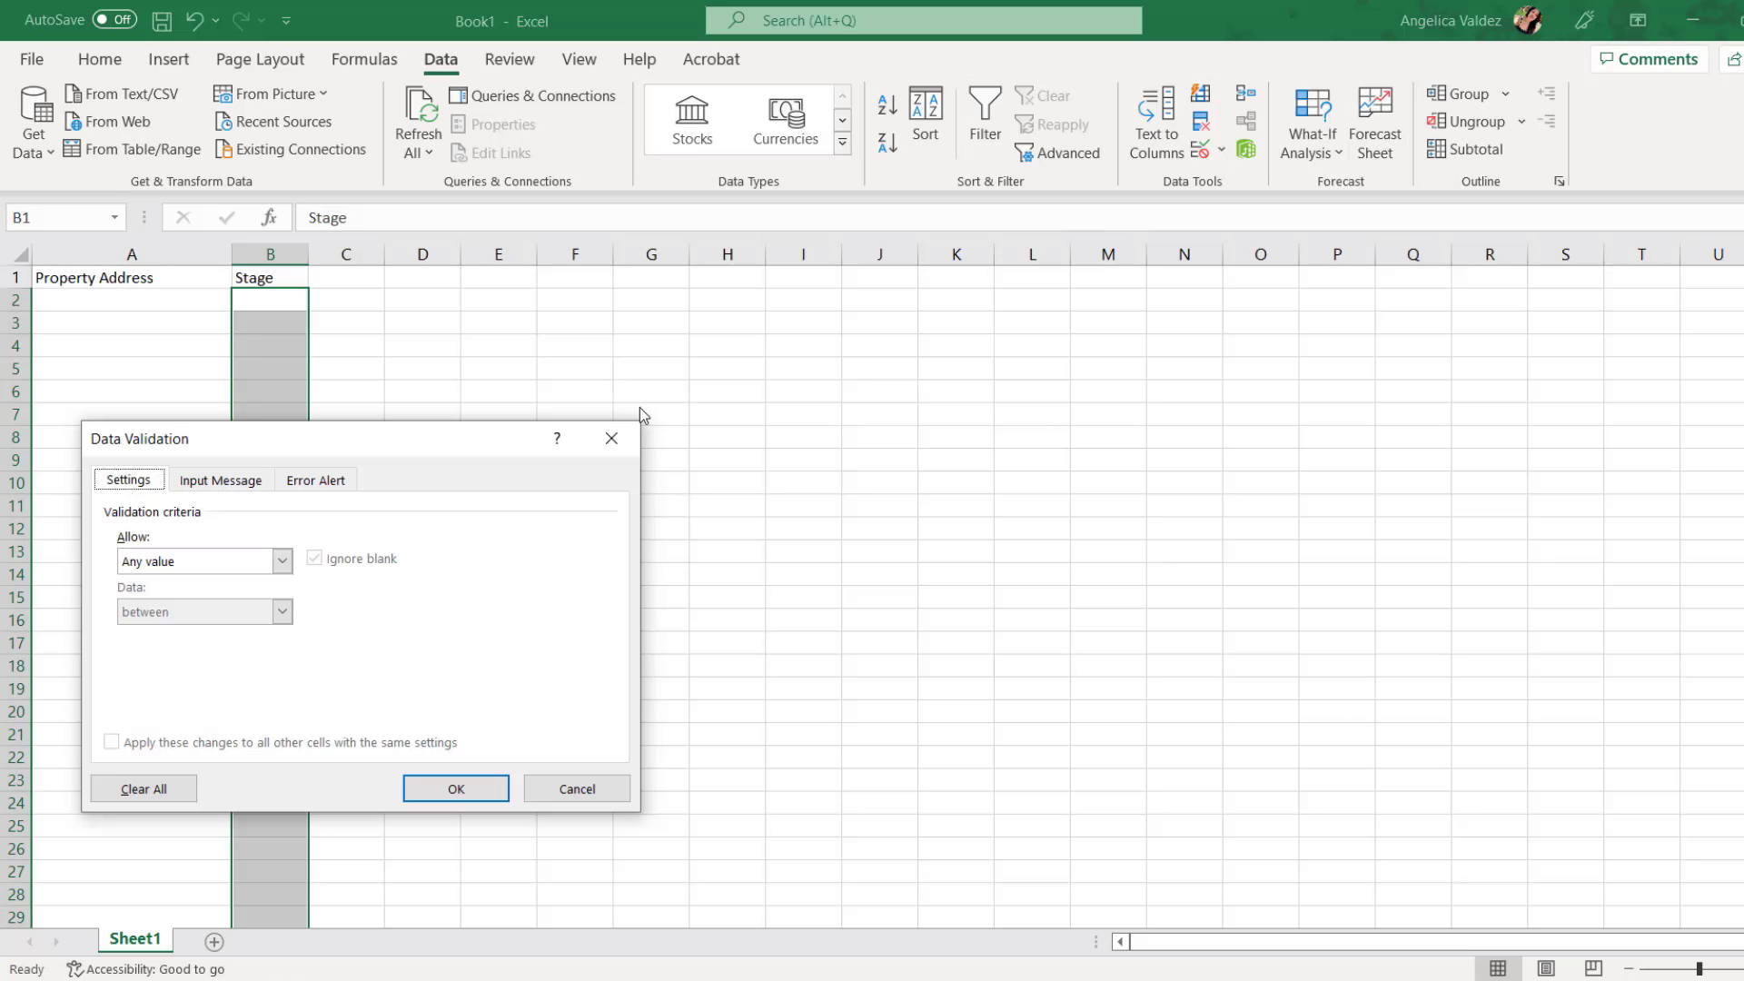
left_click(282, 561)
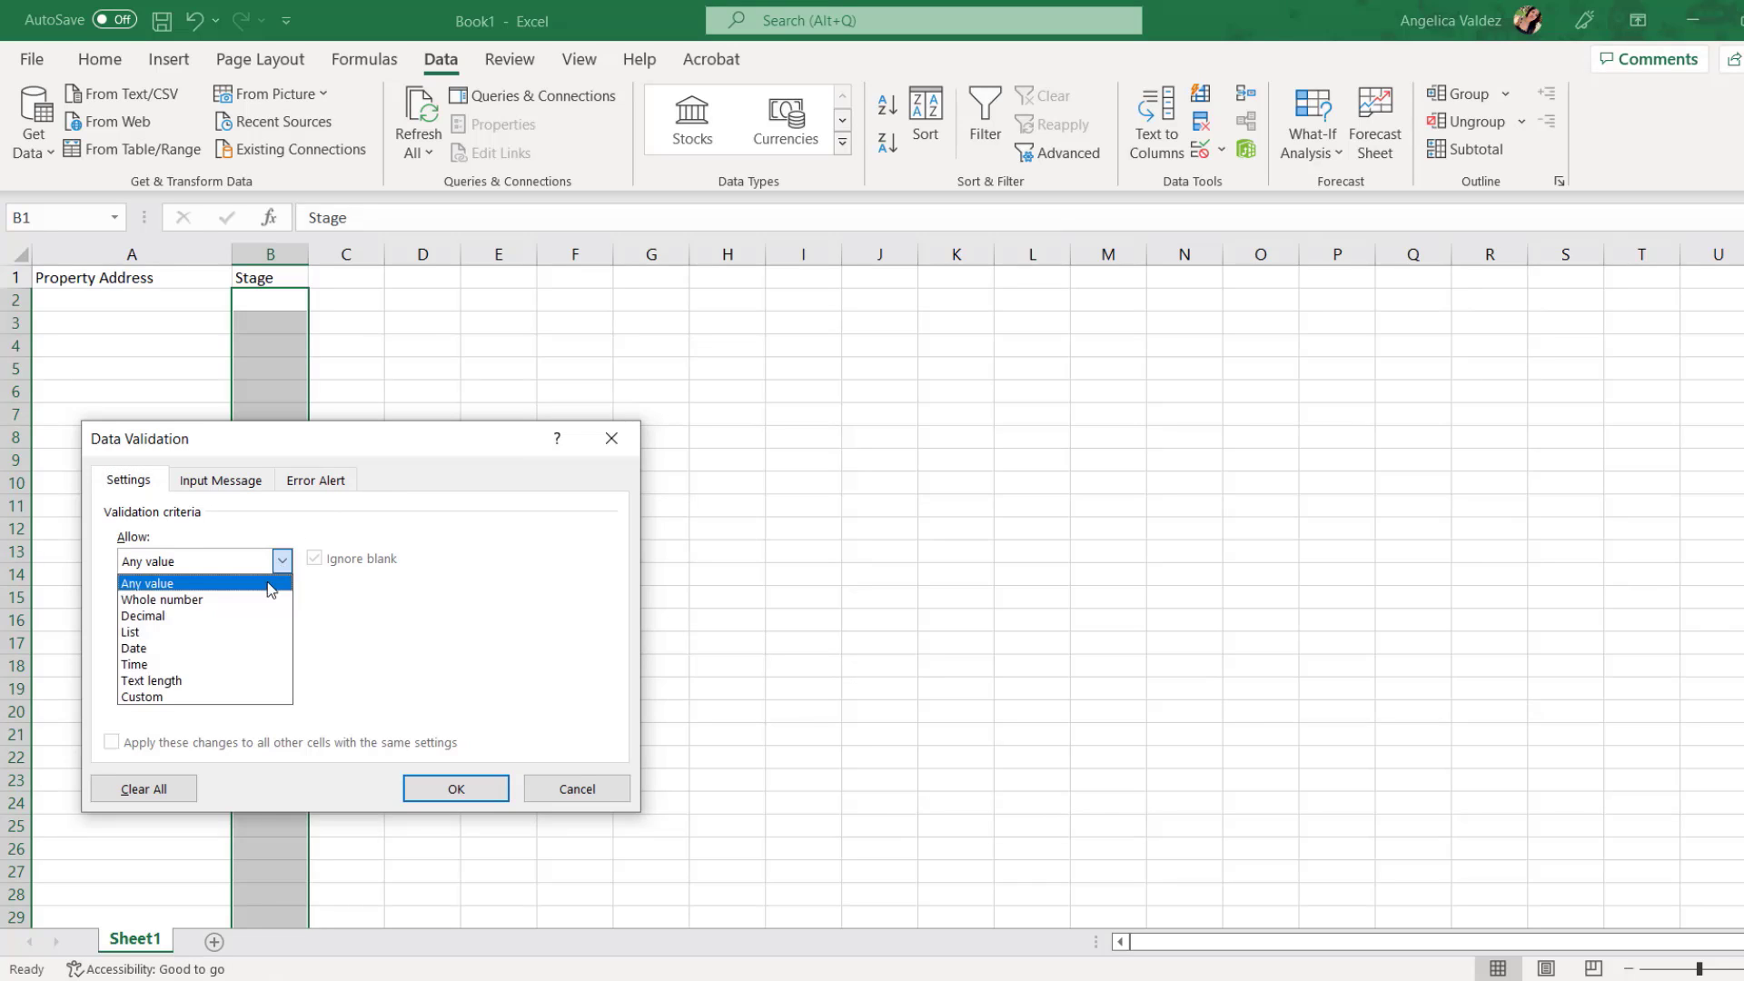
left_click(209, 636)
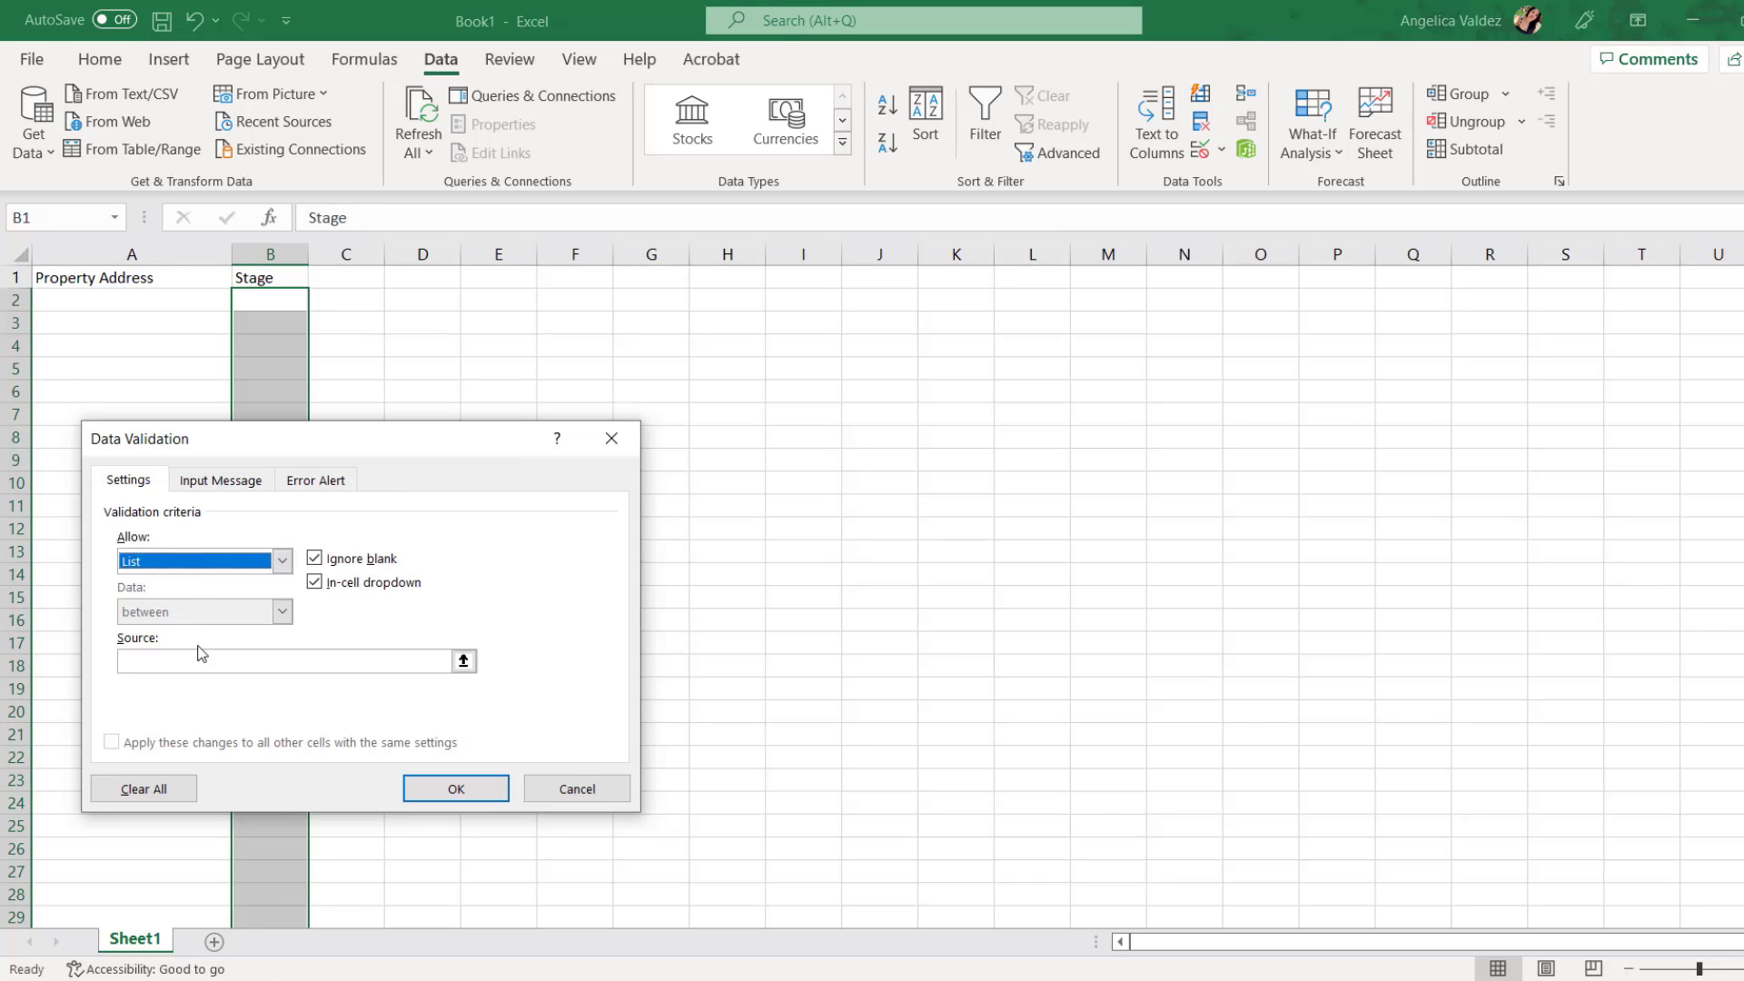
Set the list source to "Pre-Leased, VRR, Occupied, Eviction, Turnover" and apply the validation rule.
left_click(188, 659)
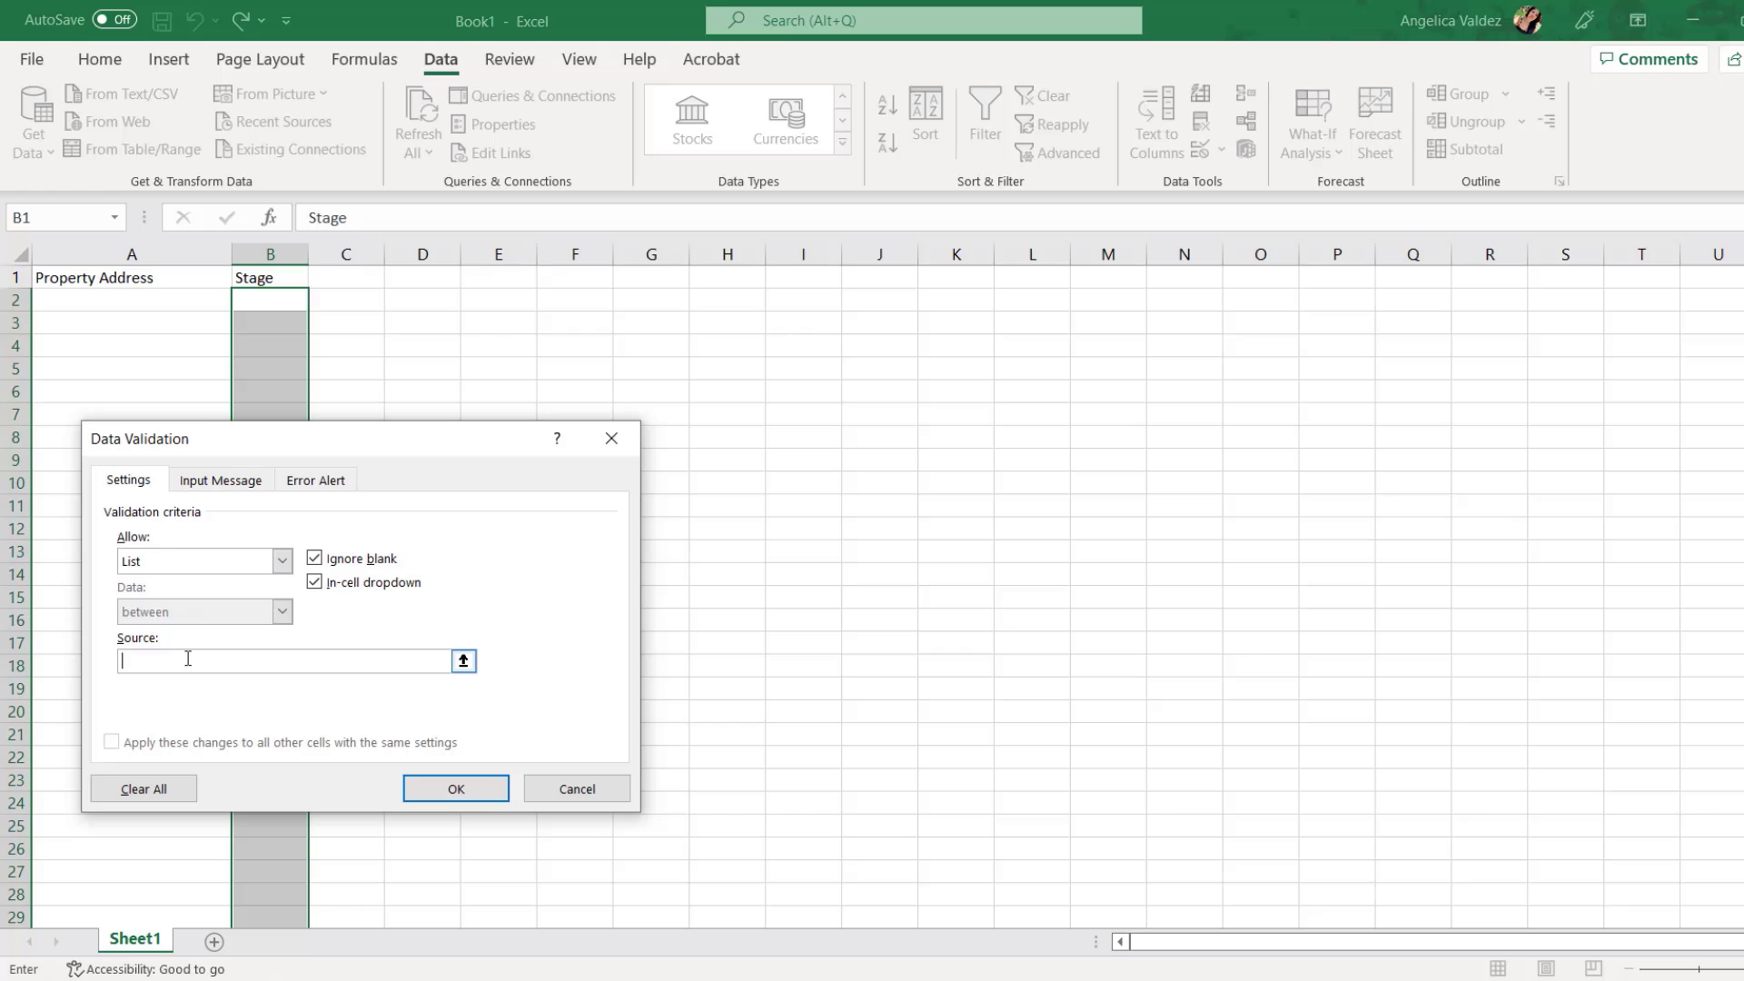
type("Pre-Leased, VRR, Occu")
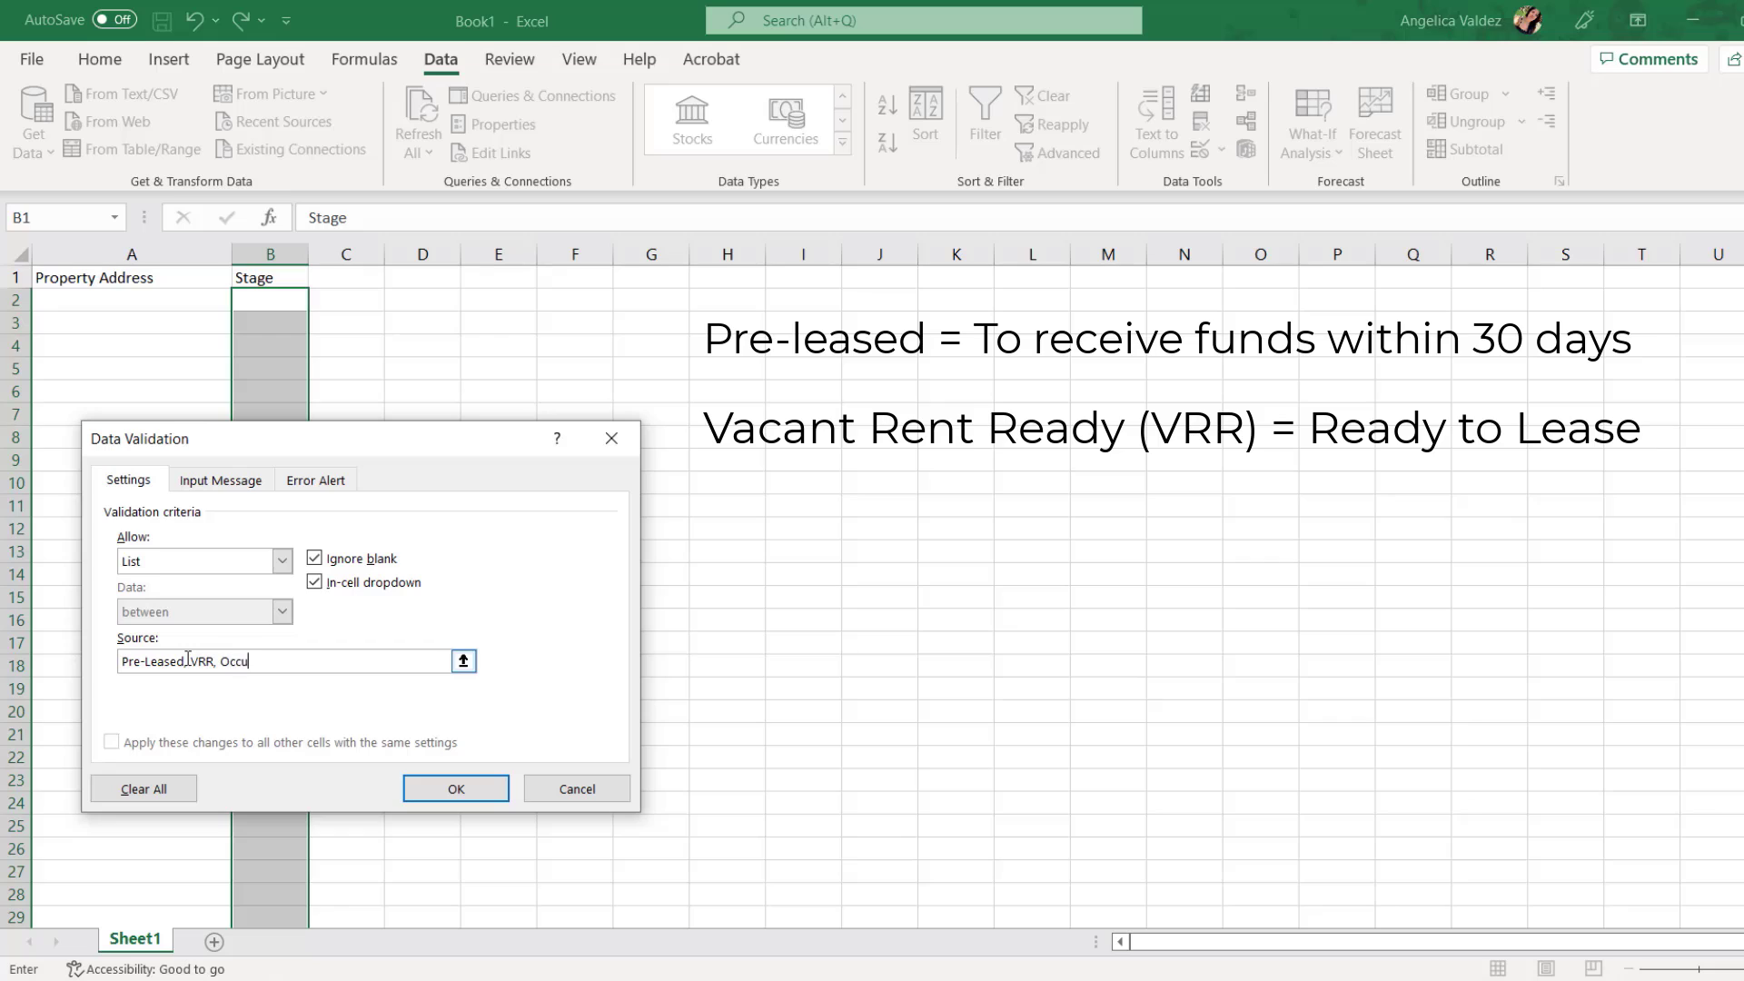
type("pied, Eviction, Turno")
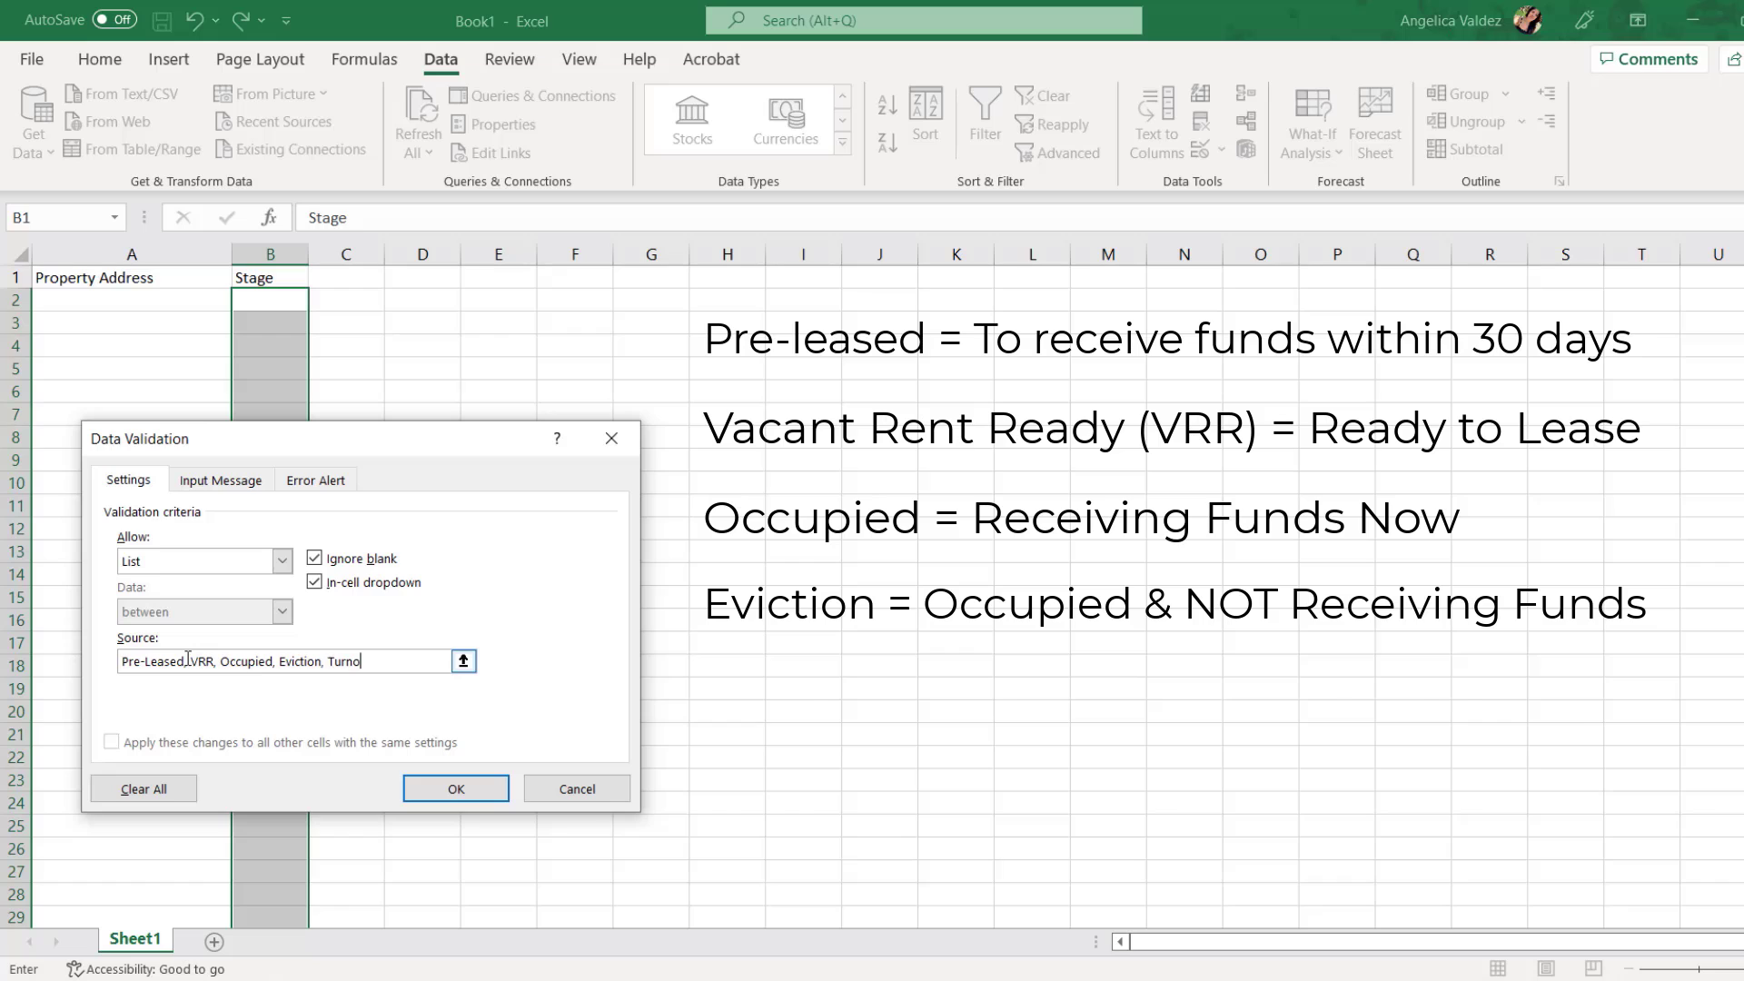
type("ver")
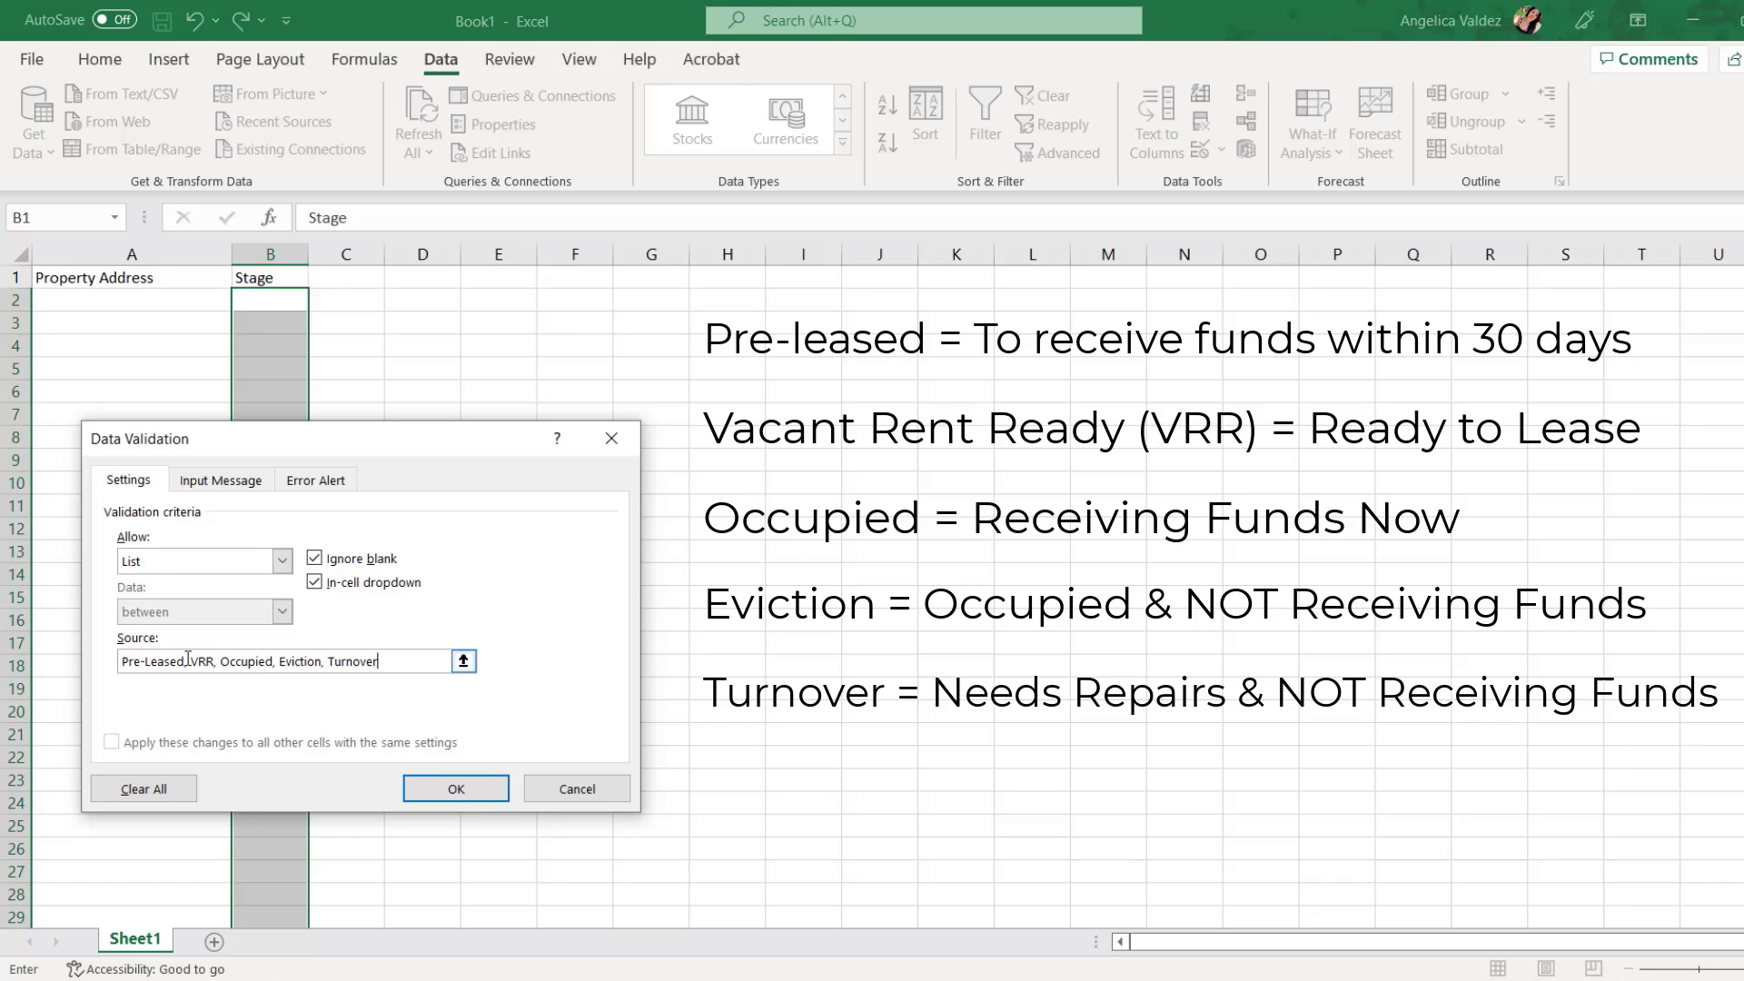
left_click(484, 801)
left_click(413, 593)
Check the stage choices offered in cell B2's drop-down list.
left_click(284, 300)
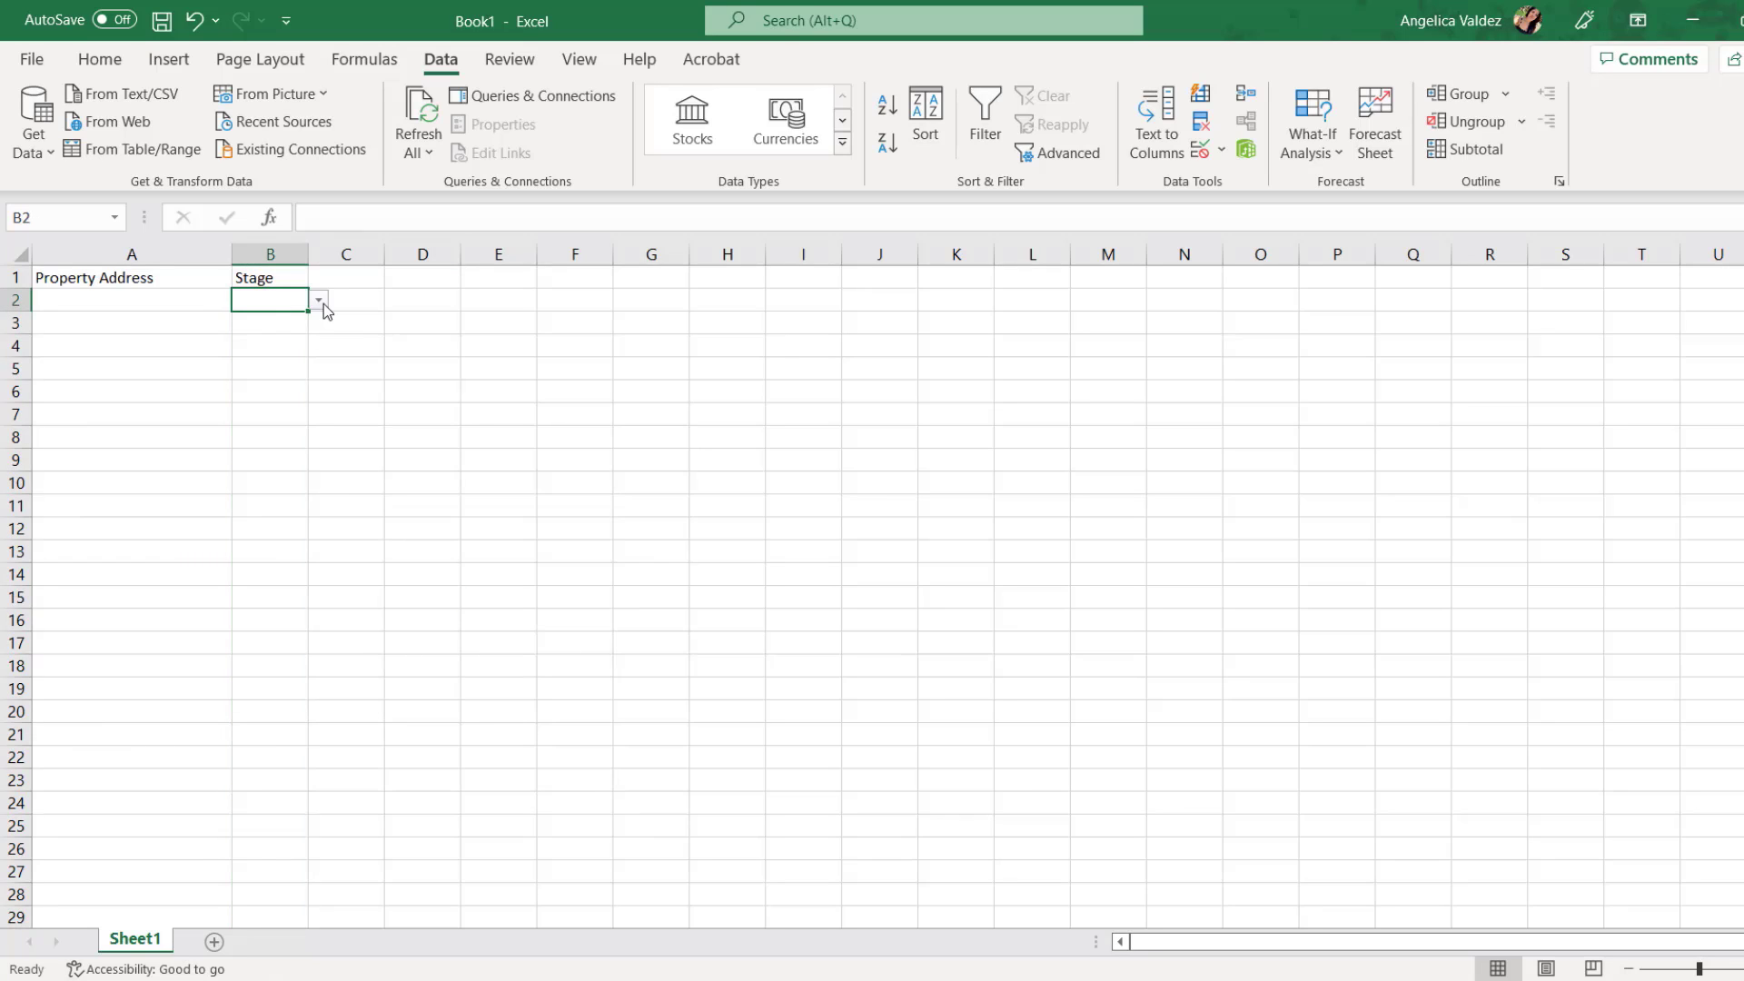
left_click(319, 300)
key("Escape")
Enter the header "Current Rent" in cell C1 and wrap its text.
left_click(331, 272)
type("Cur")
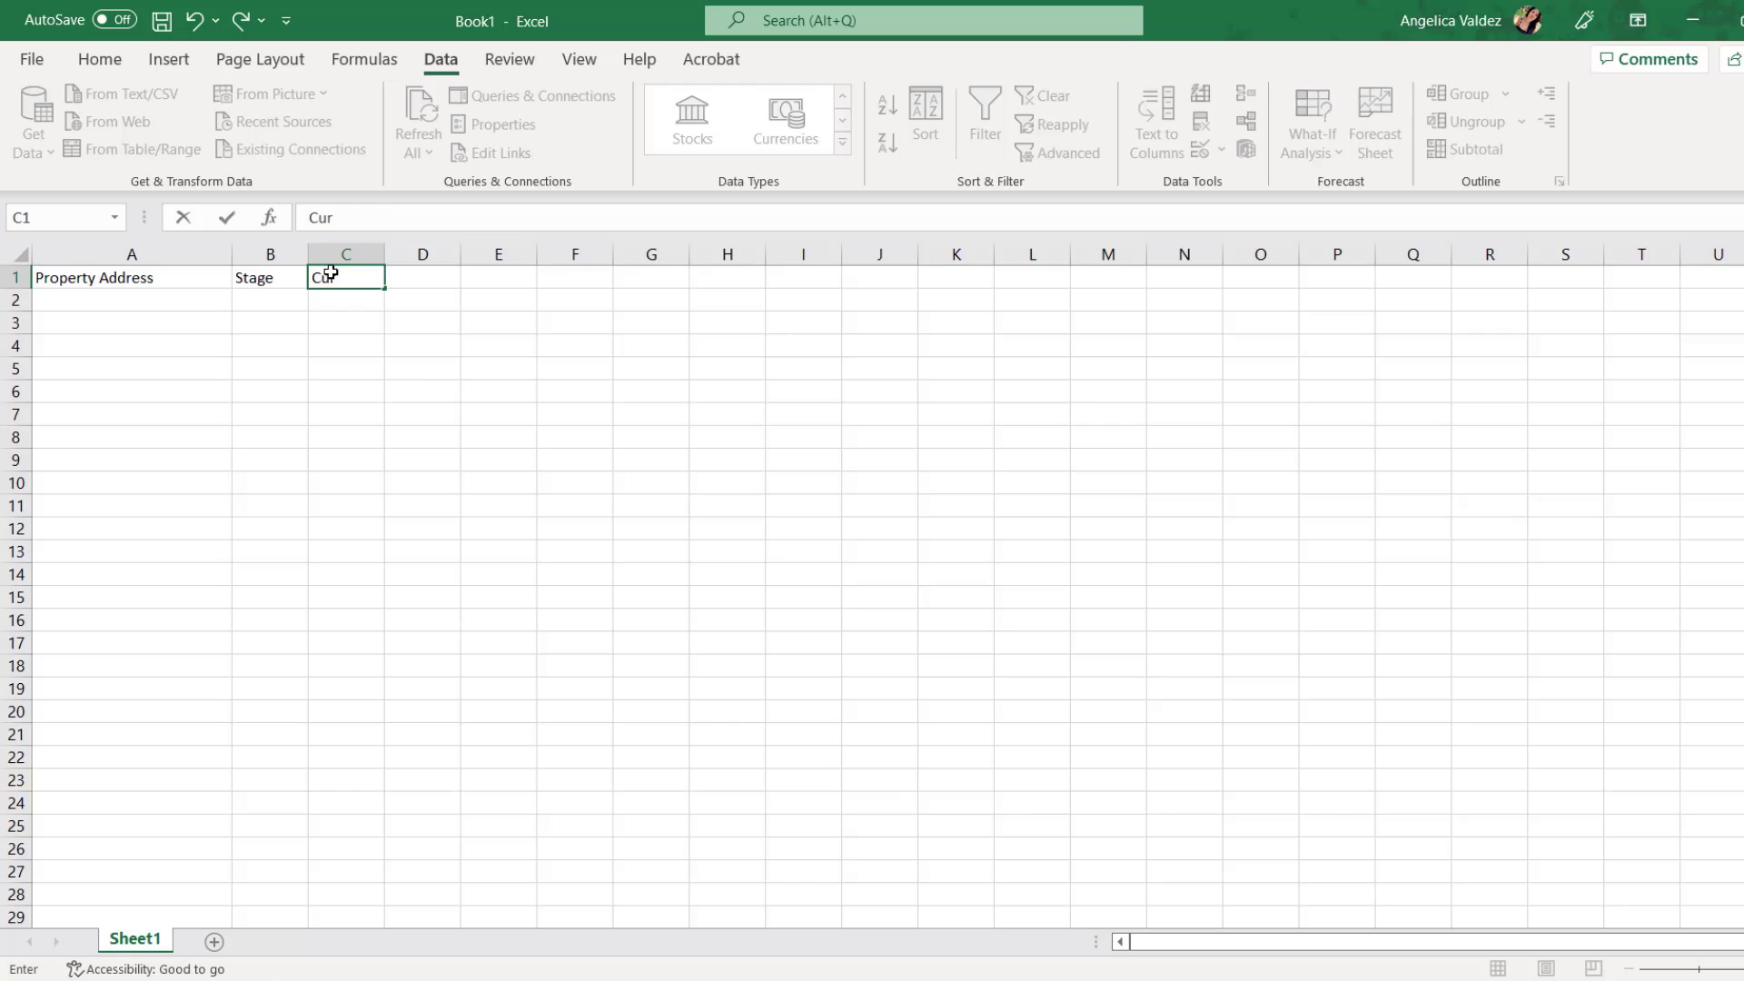
type("rent Rent")
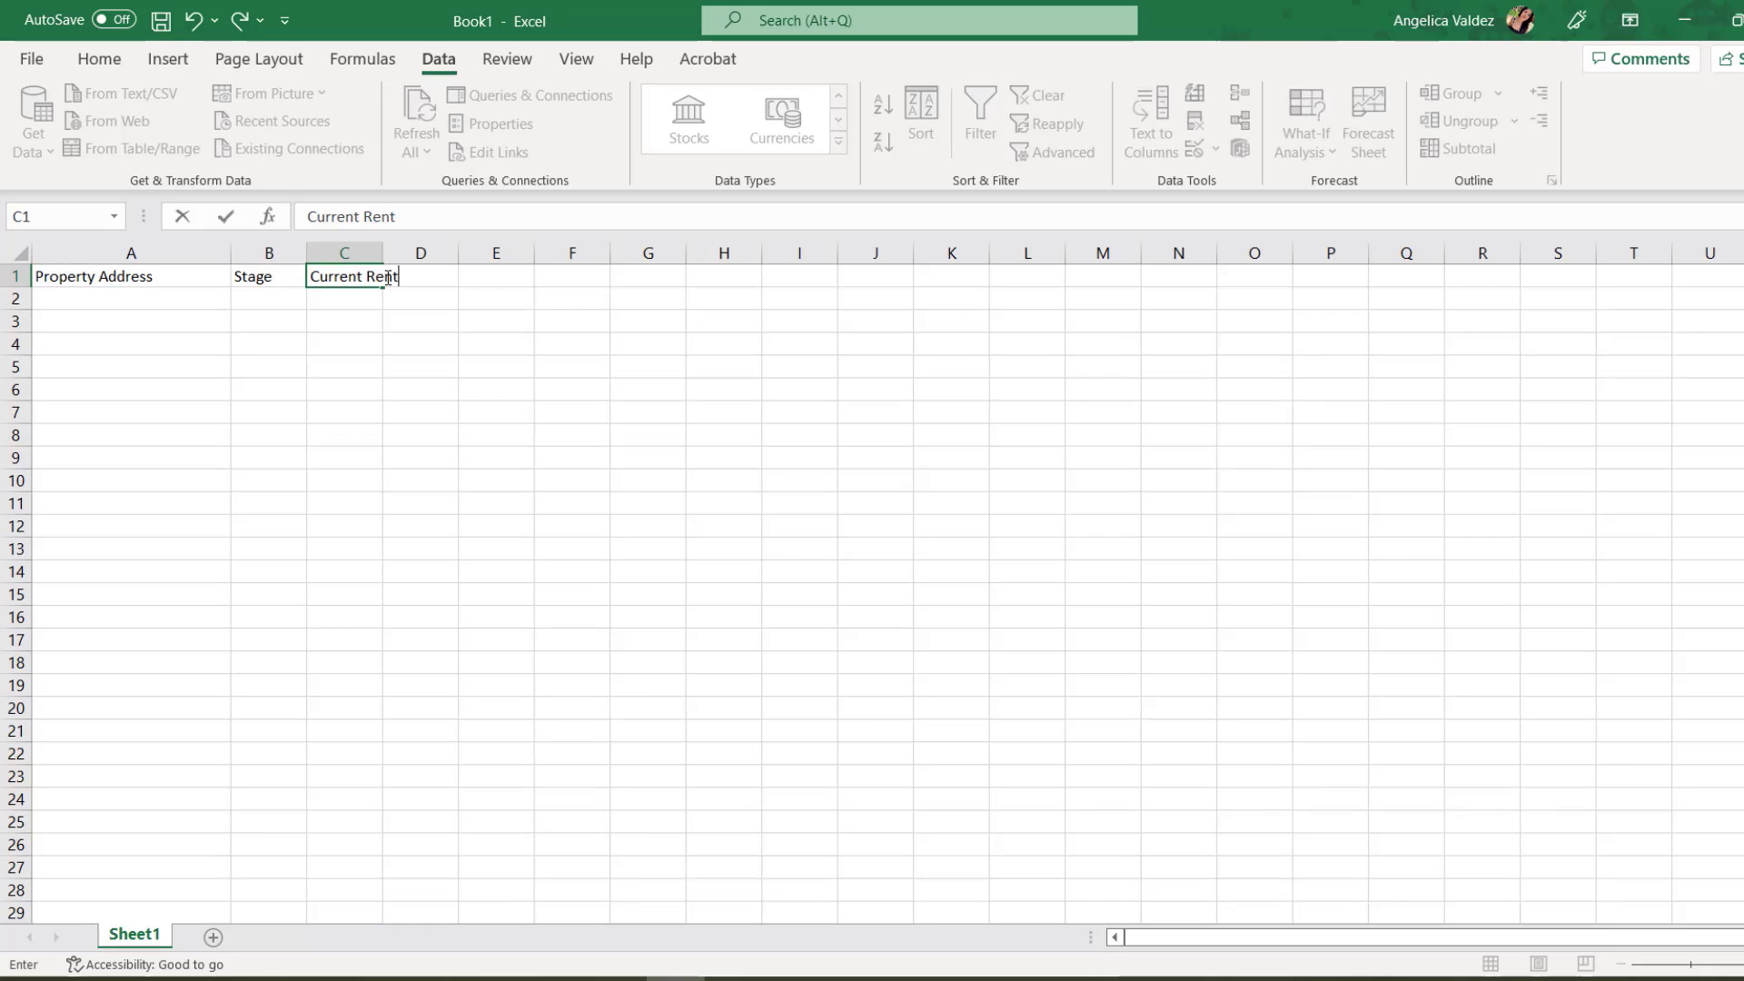
key("ctrl+Return")
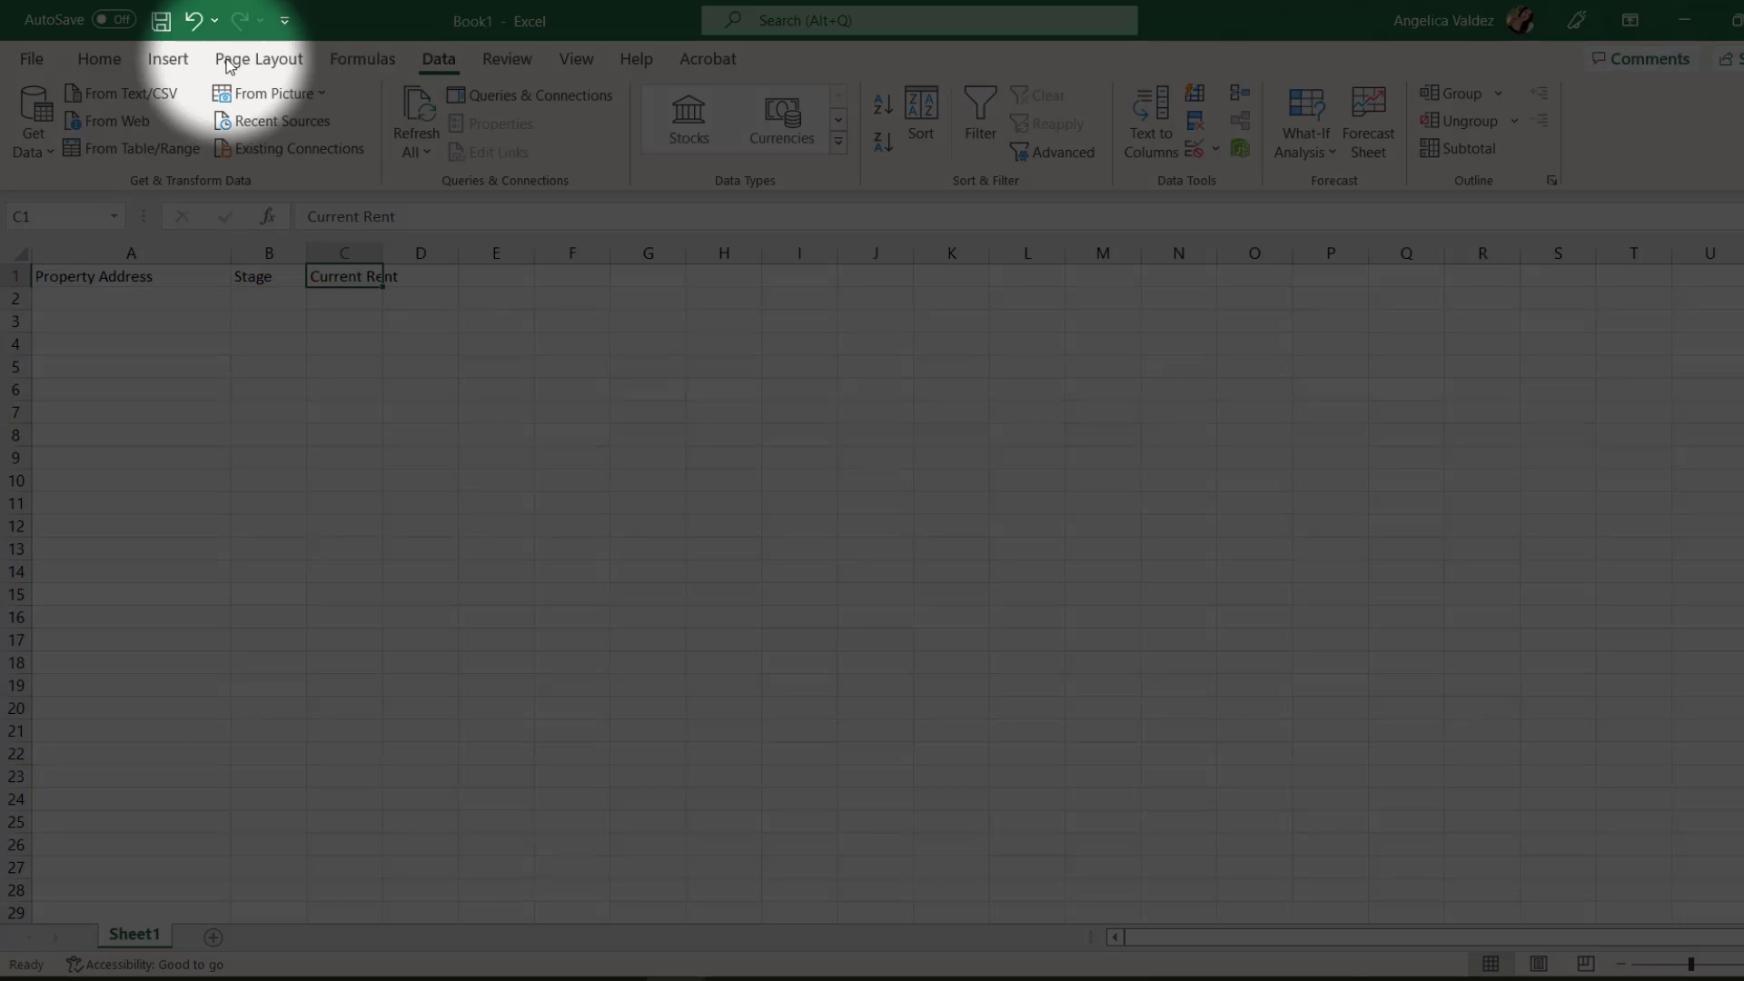
left_click(99, 58)
left_click(667, 107)
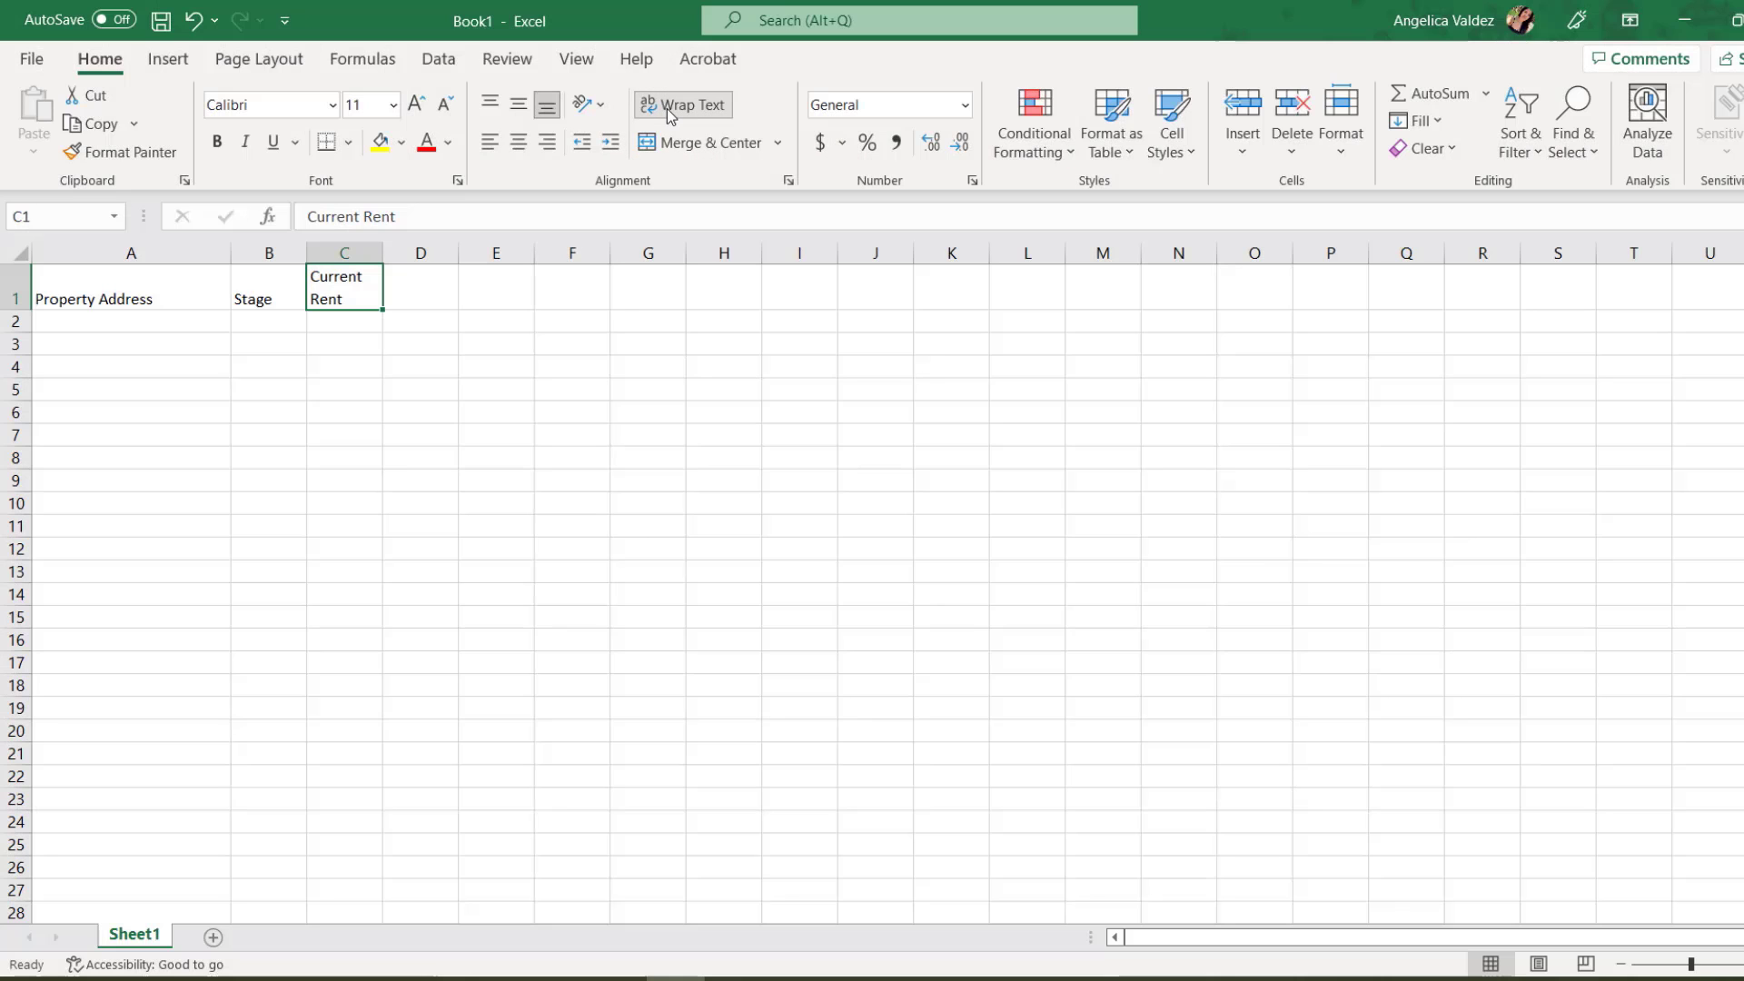
Center the header cells A1:H1 both vertically and horizontally.
left_click_drag(206, 280, 724, 273)
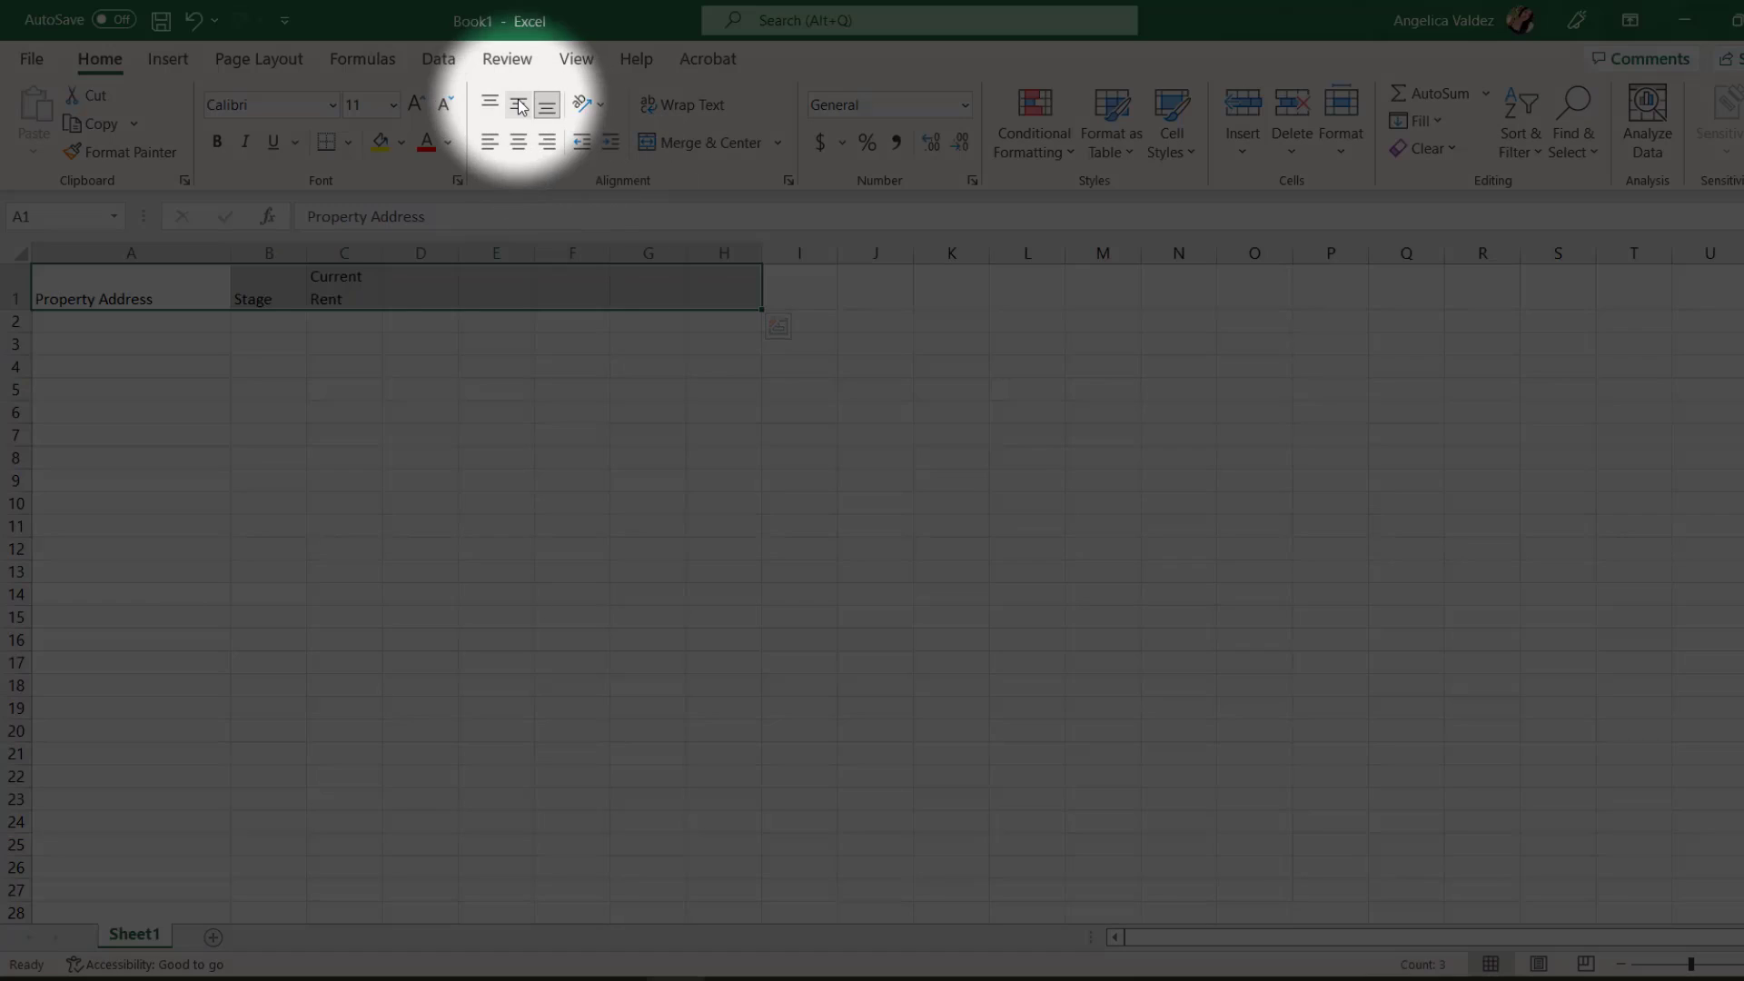
left_click(519, 105)
left_click(521, 145)
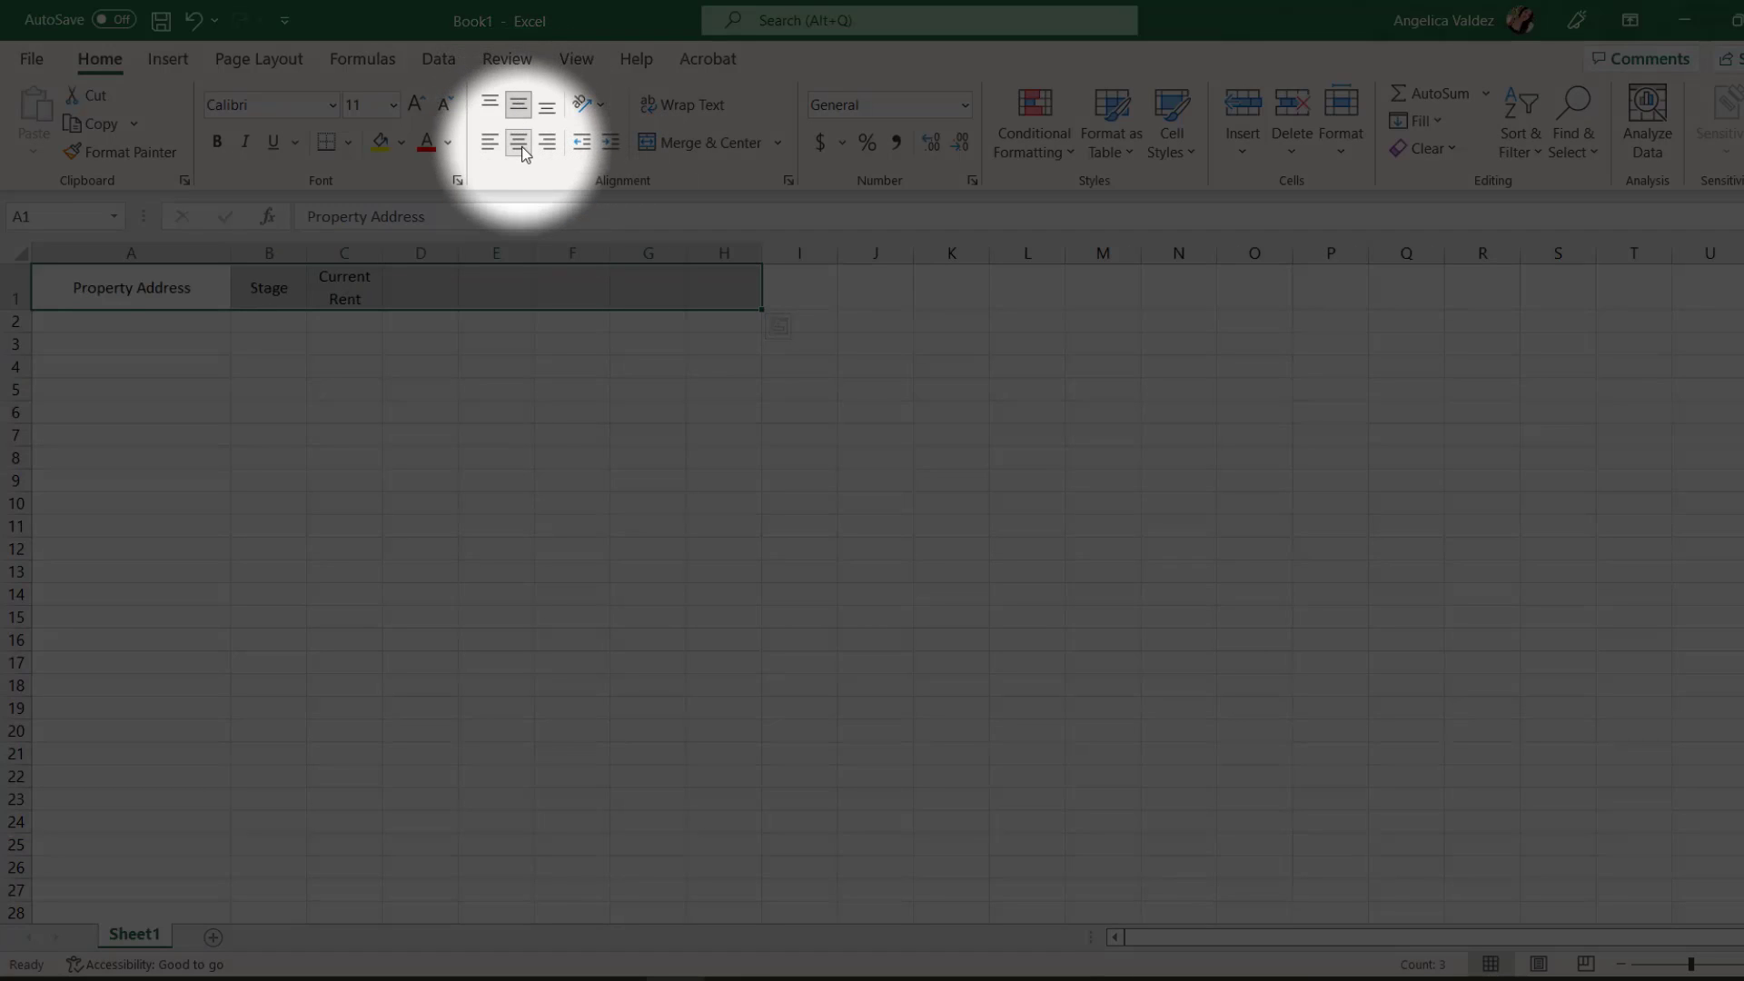
Enter the header "Target Rent" in cell D1 and wrap its text.
left_click(432, 291)
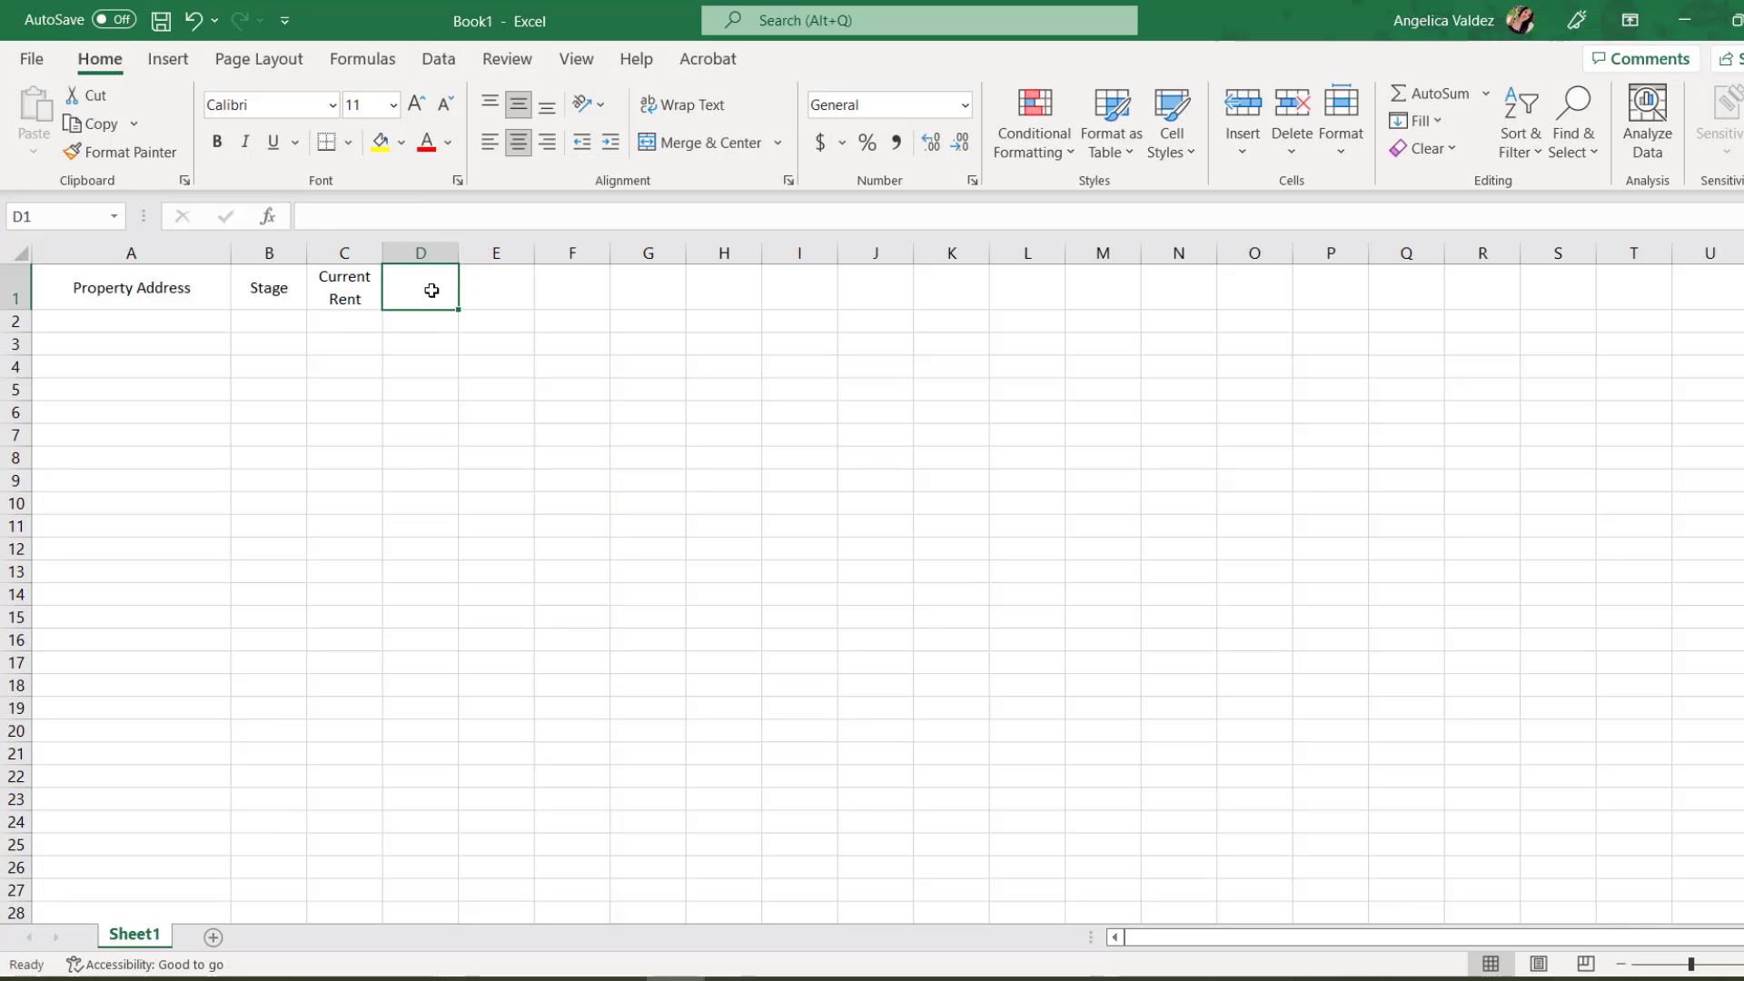
type("Target Ren")
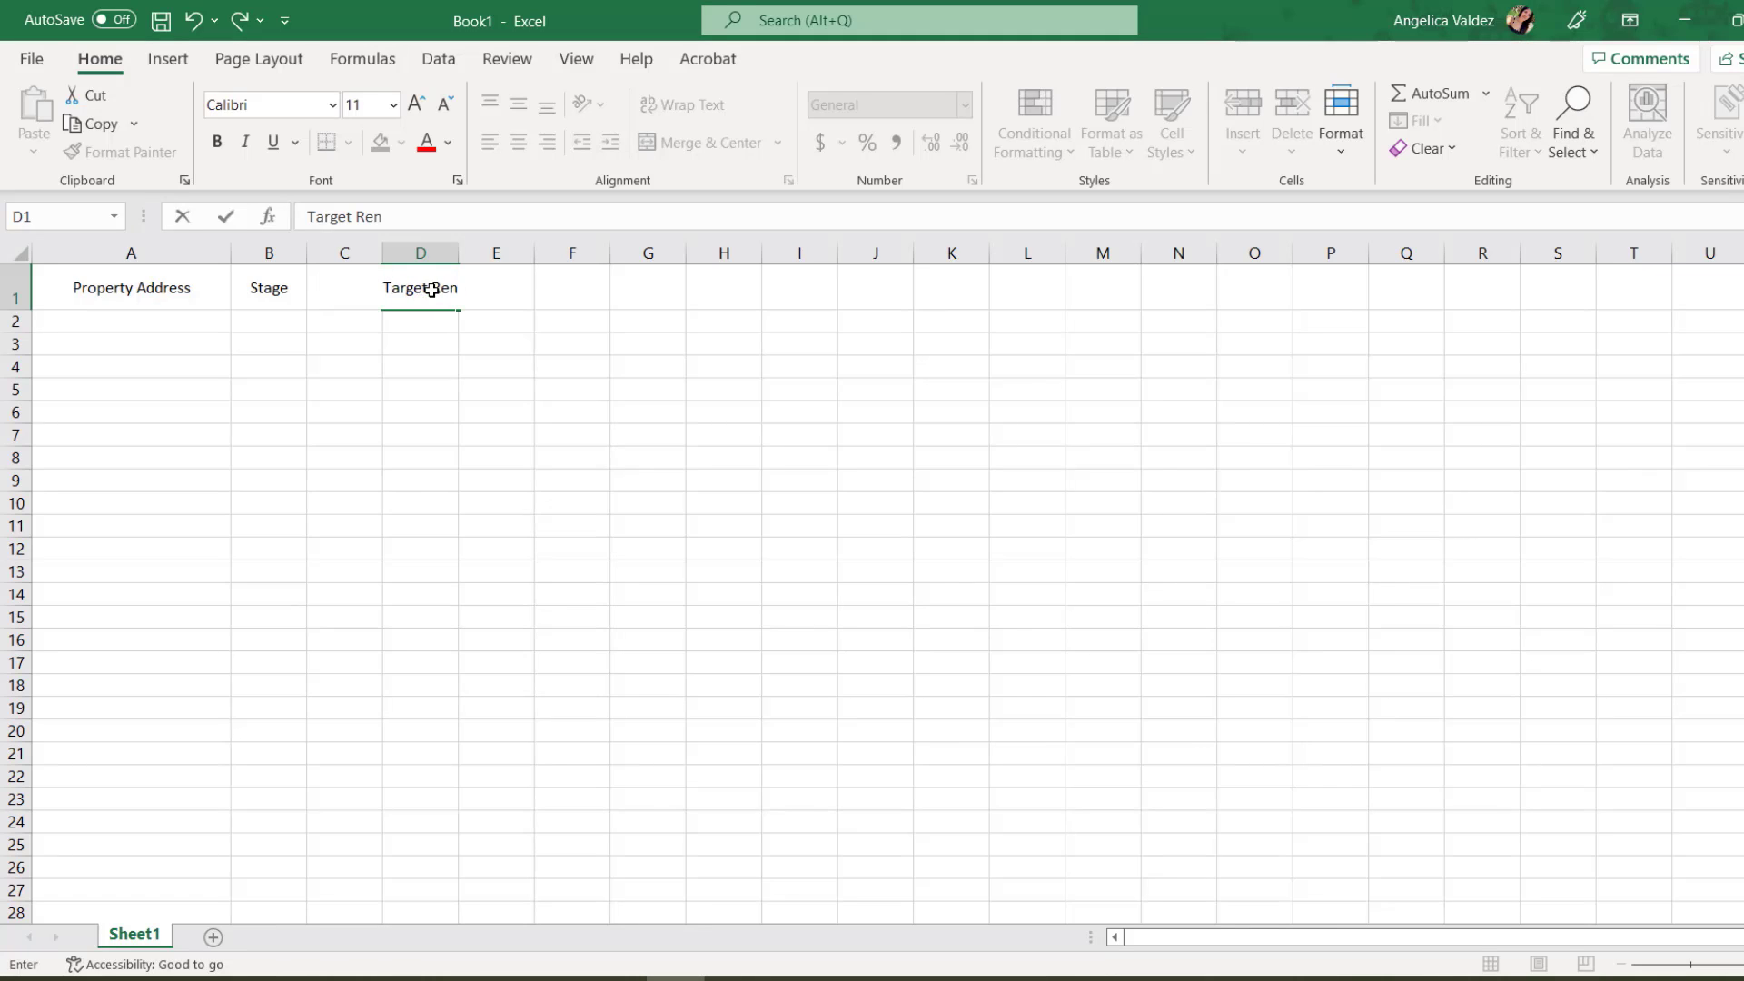
type("t")
key("Return")
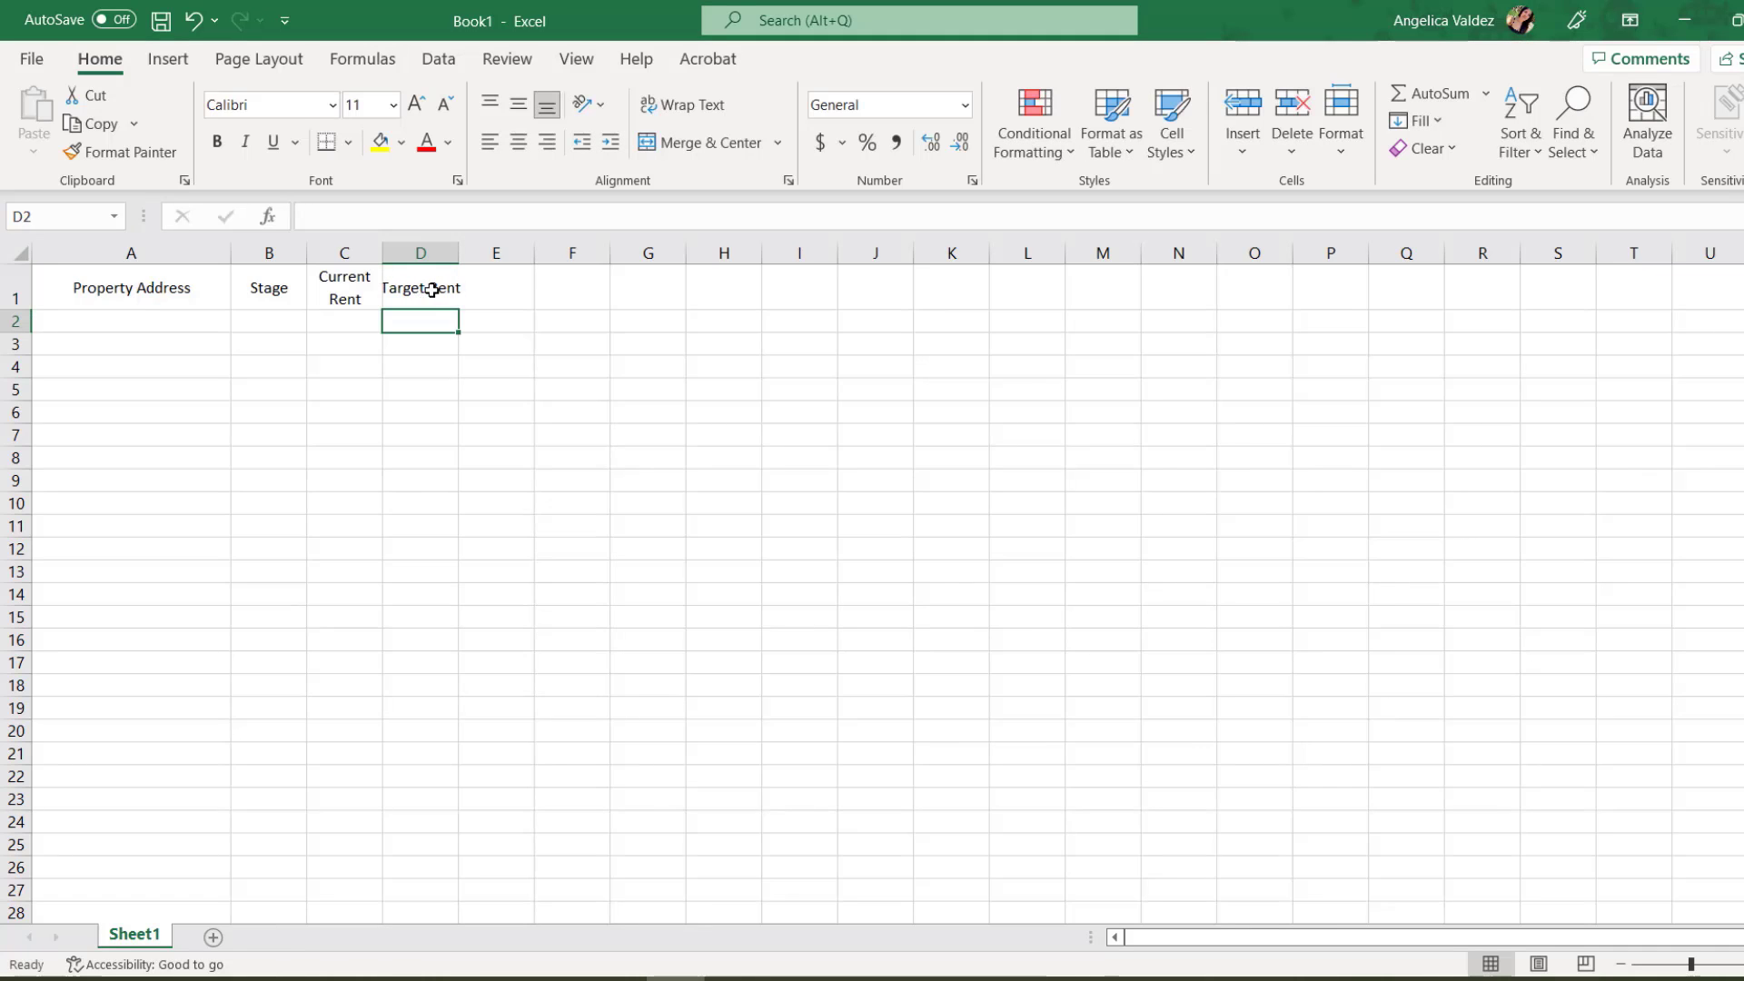
left_click(431, 289)
left_click(681, 105)
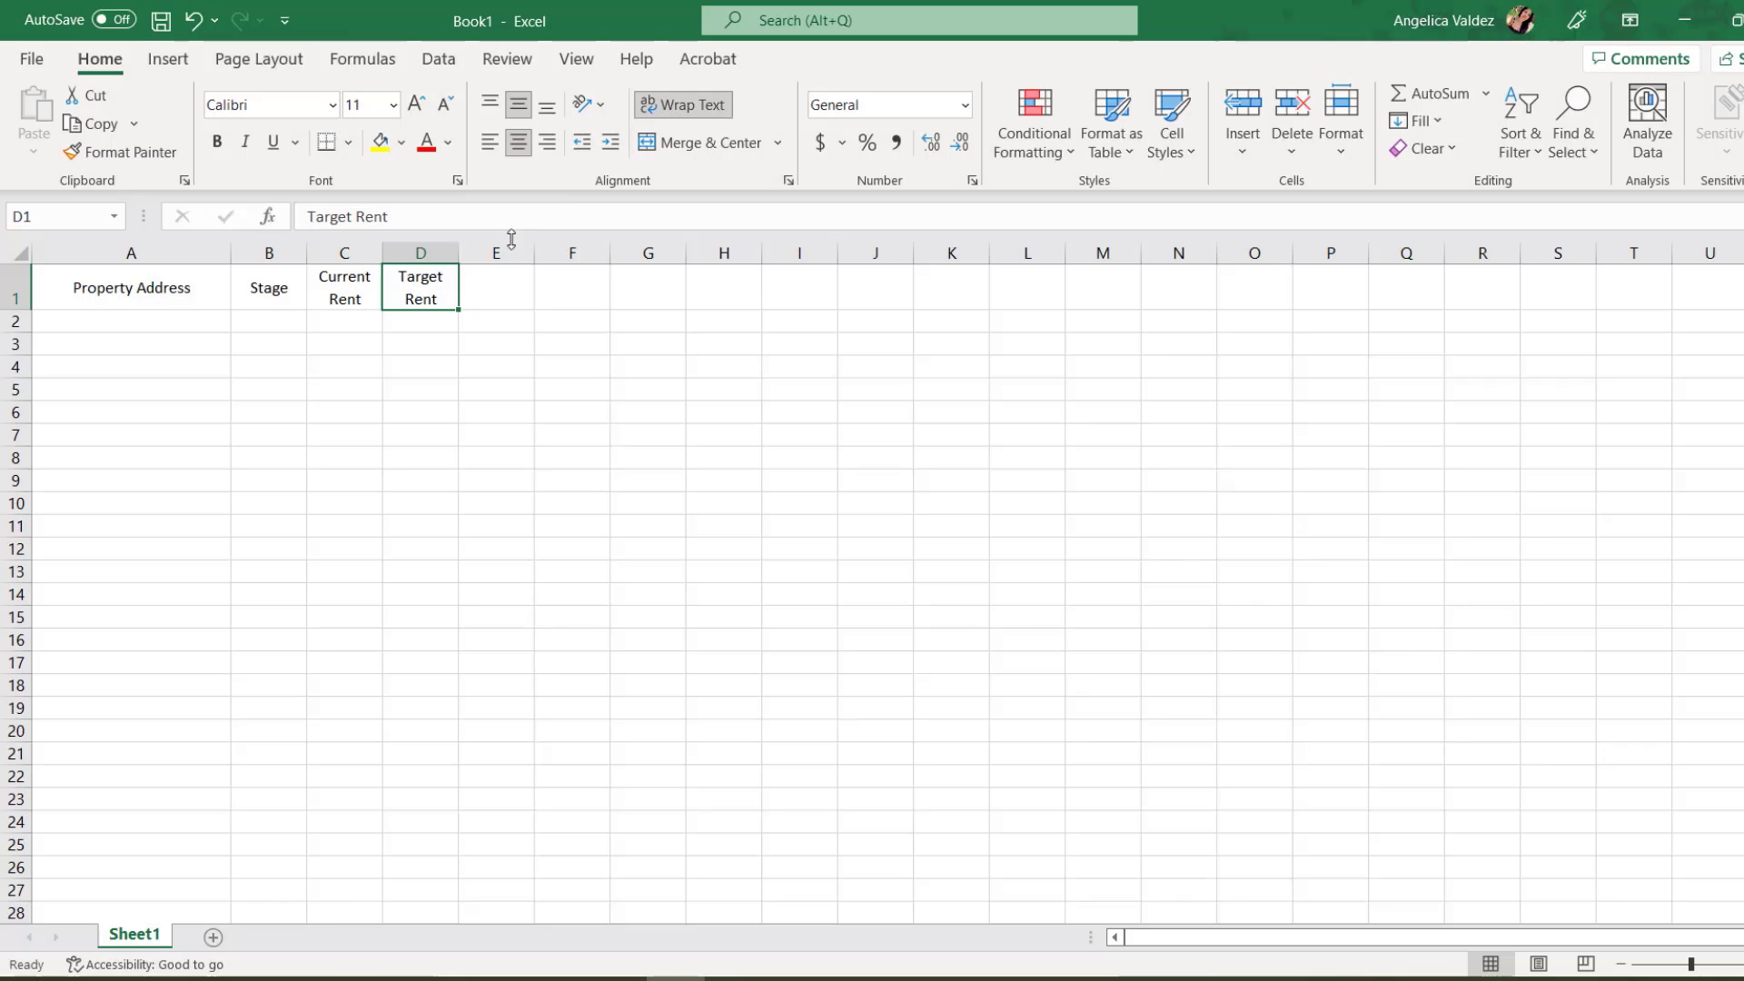
Enter the header "Taxes Due" in cell E1 and wrap its text.
left_click(503, 296)
type("Tax")
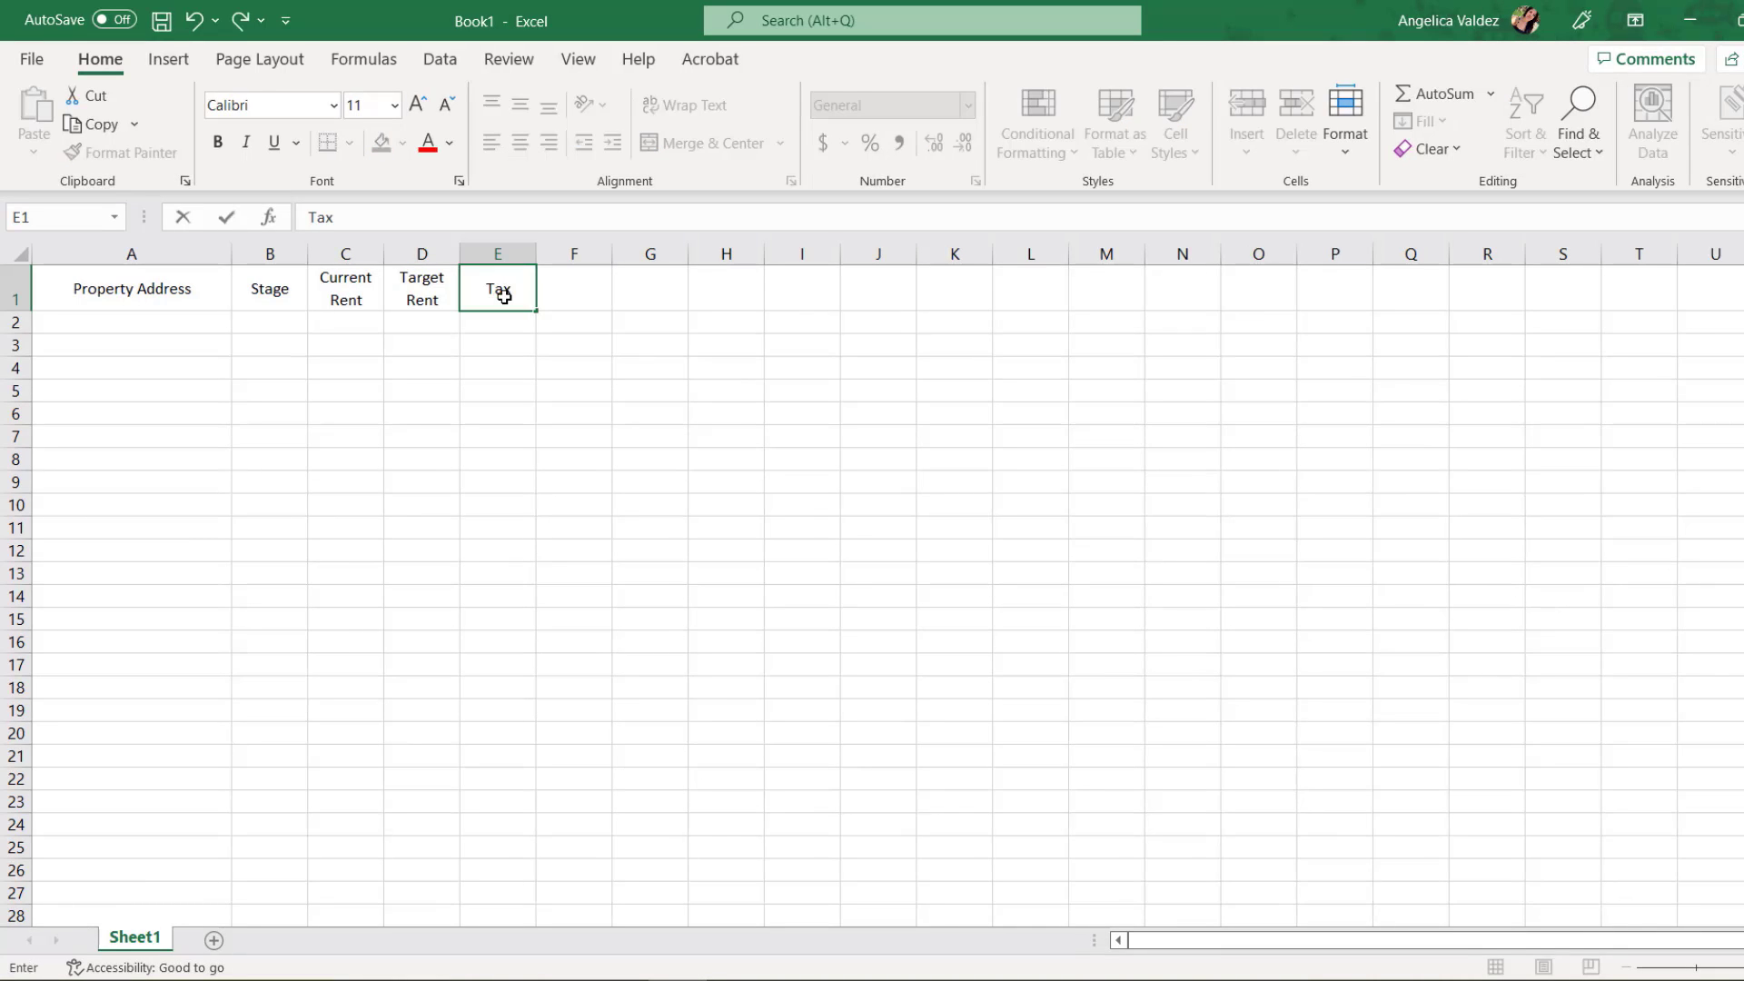
type("es Due")
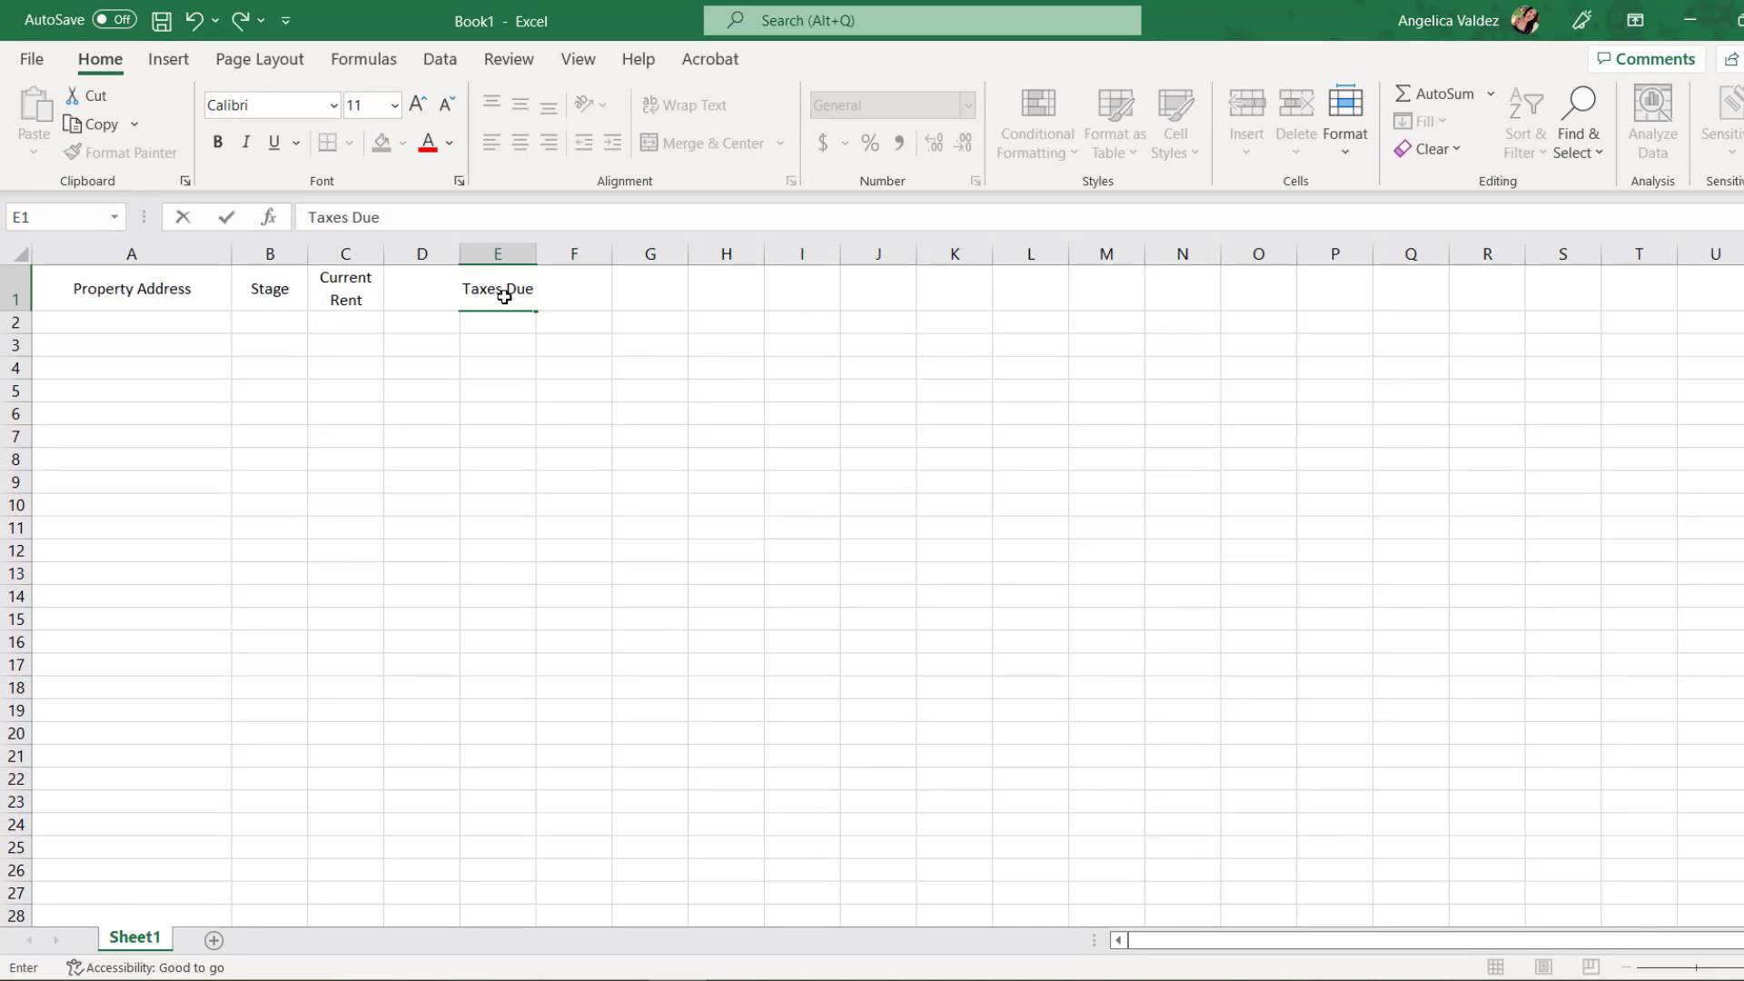
left_click(506, 406)
left_click(500, 300)
left_click(683, 106)
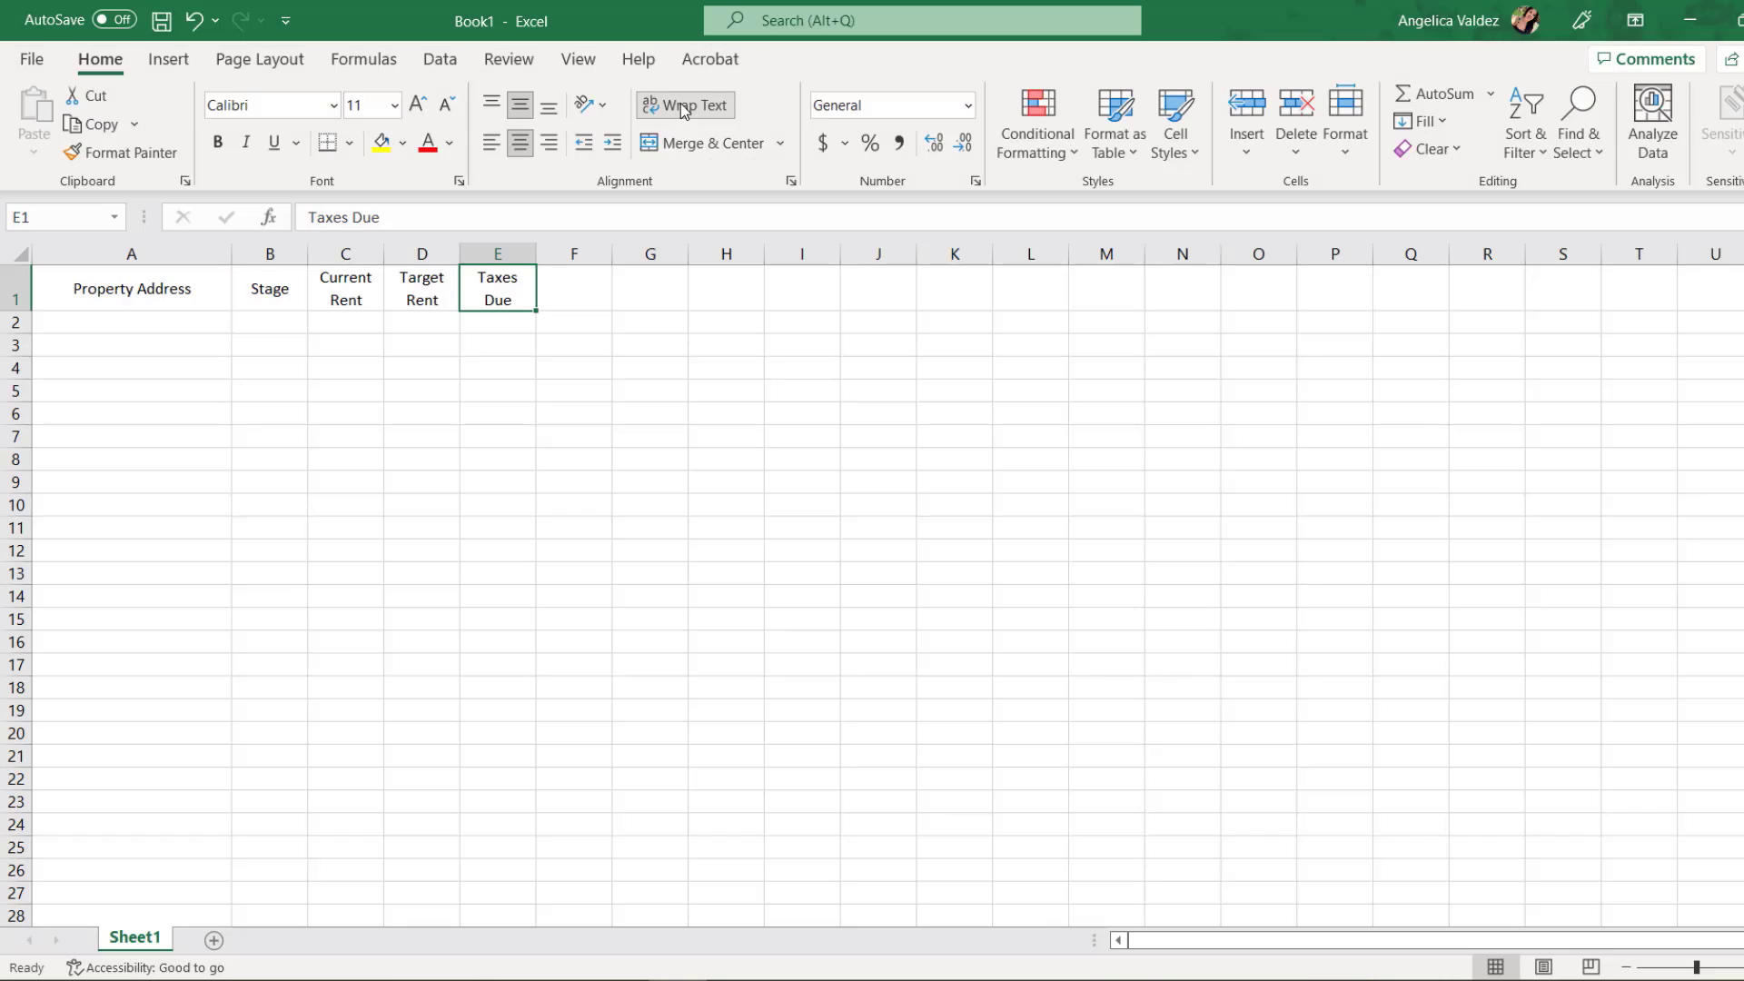
Format column E below the Taxes Due header as Short Date.
left_click(591, 329)
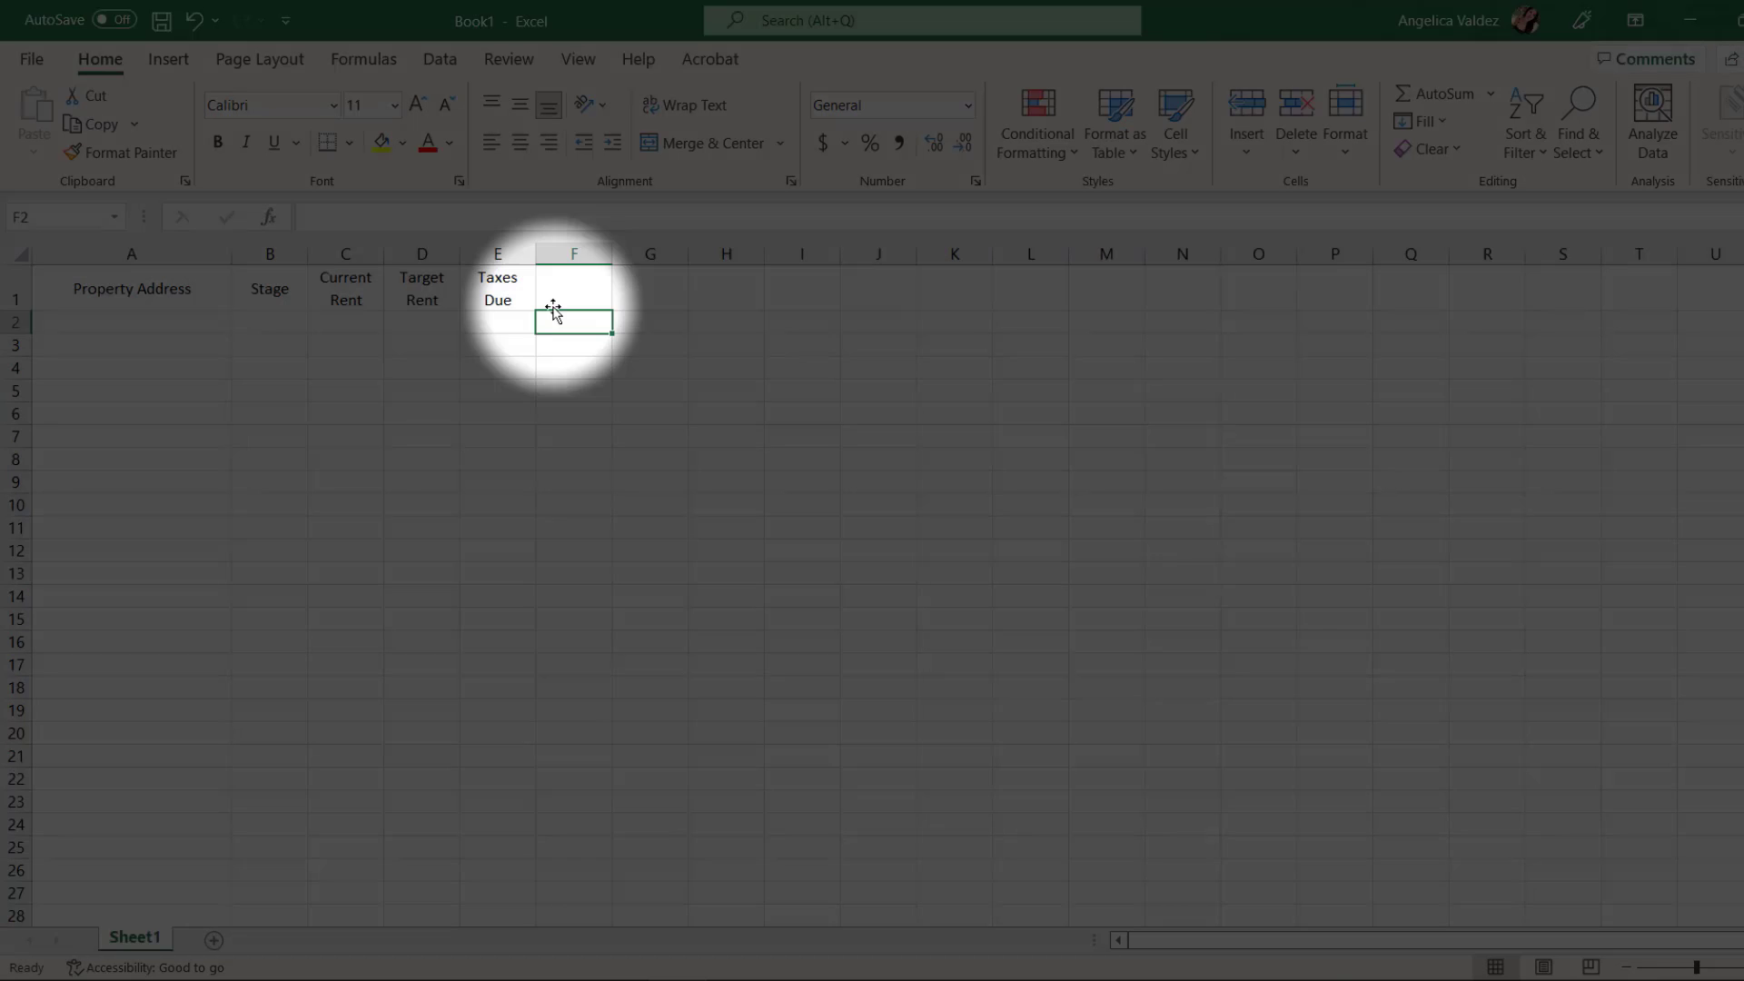
left_click(499, 254, "ctrl")
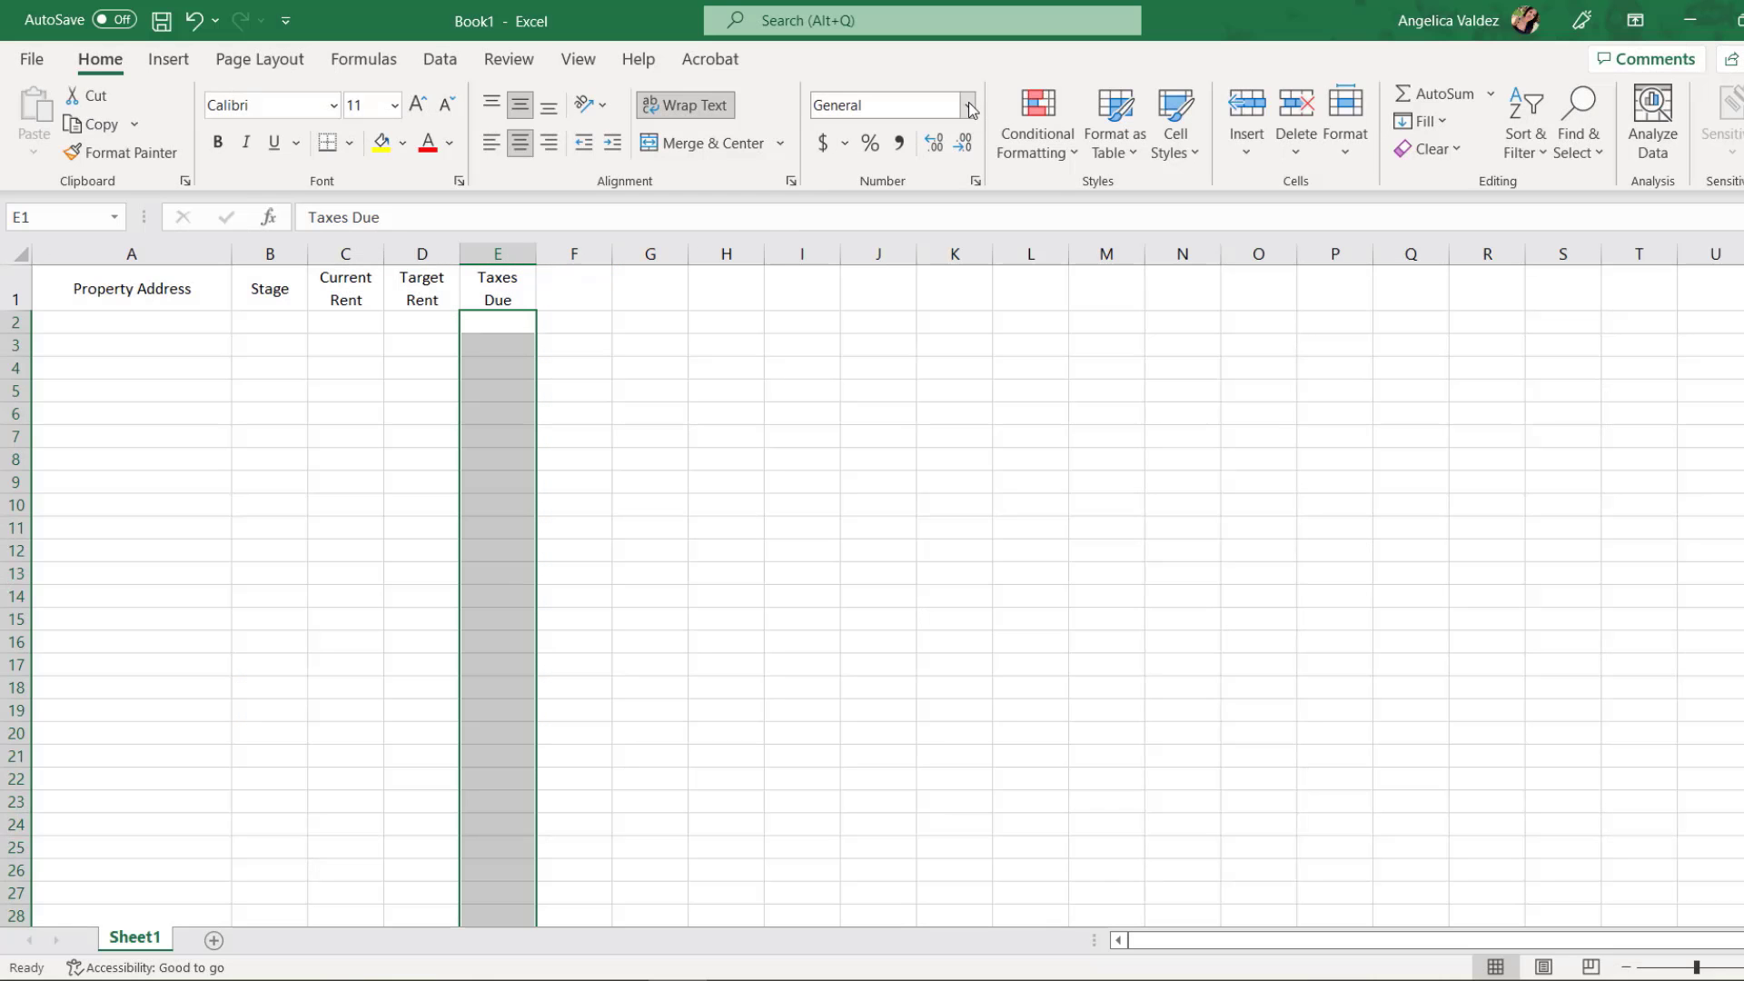
left_click(971, 110)
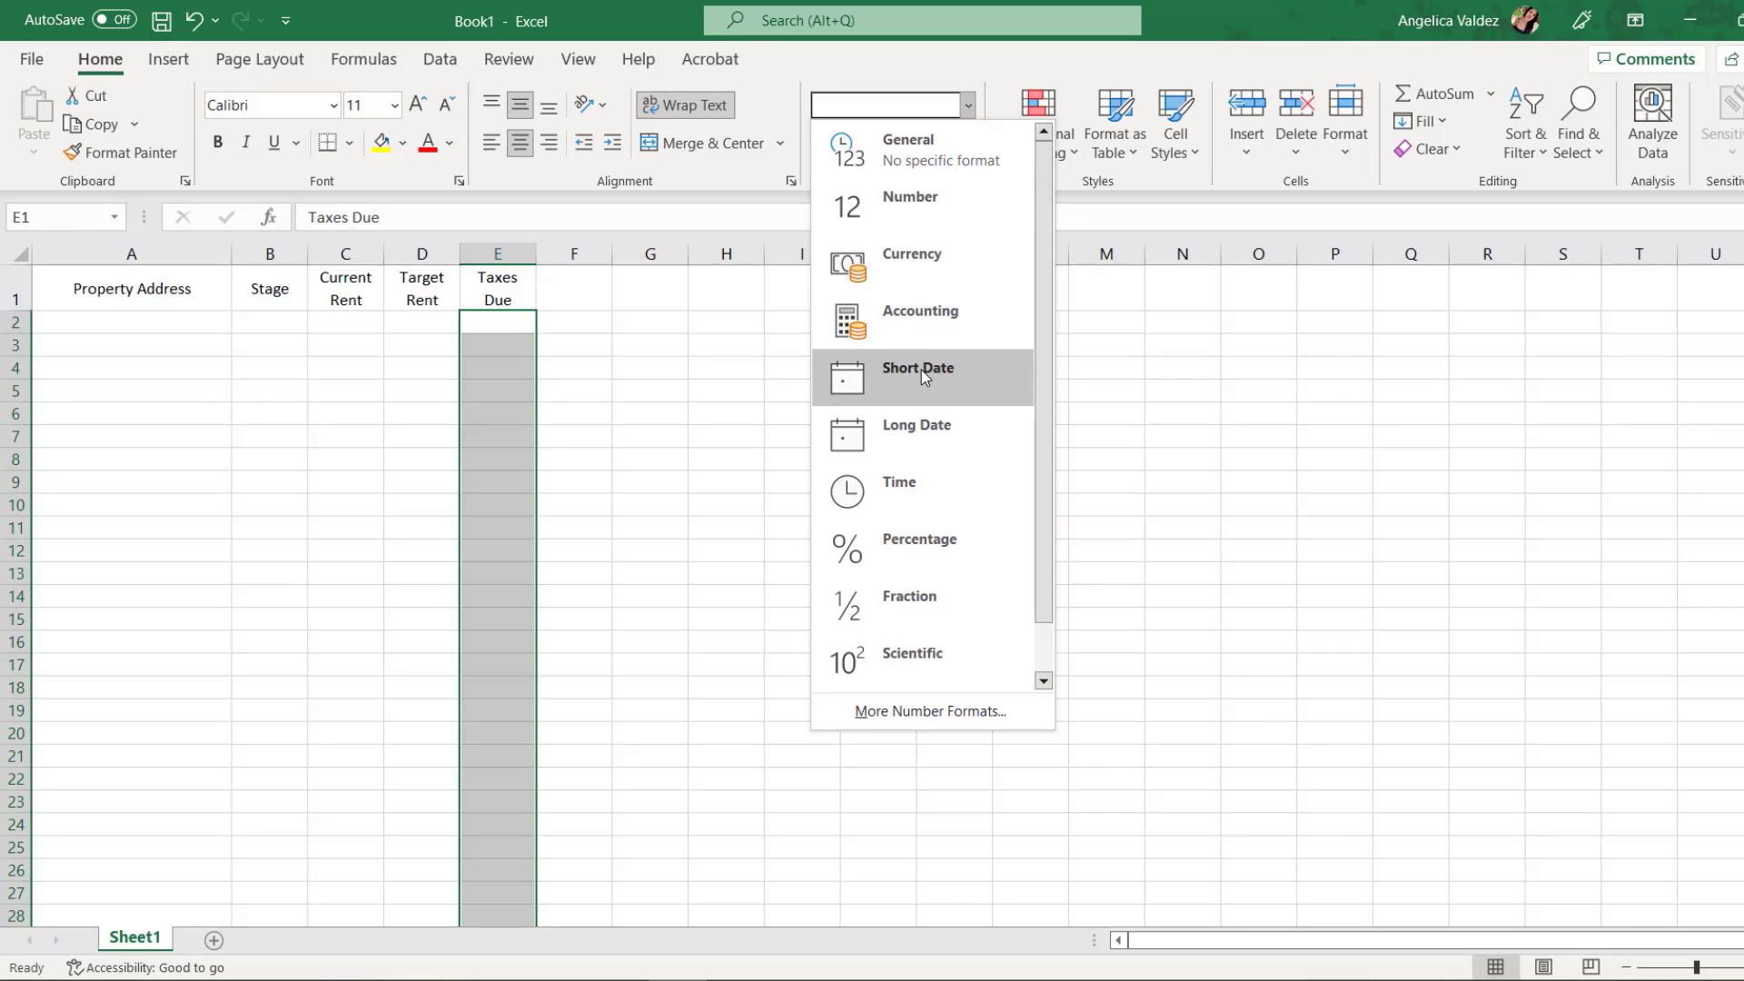
Enter "Property Number 1" in cell A2 and fill the series down to Property Number 25 in A26.
left_click(221, 323)
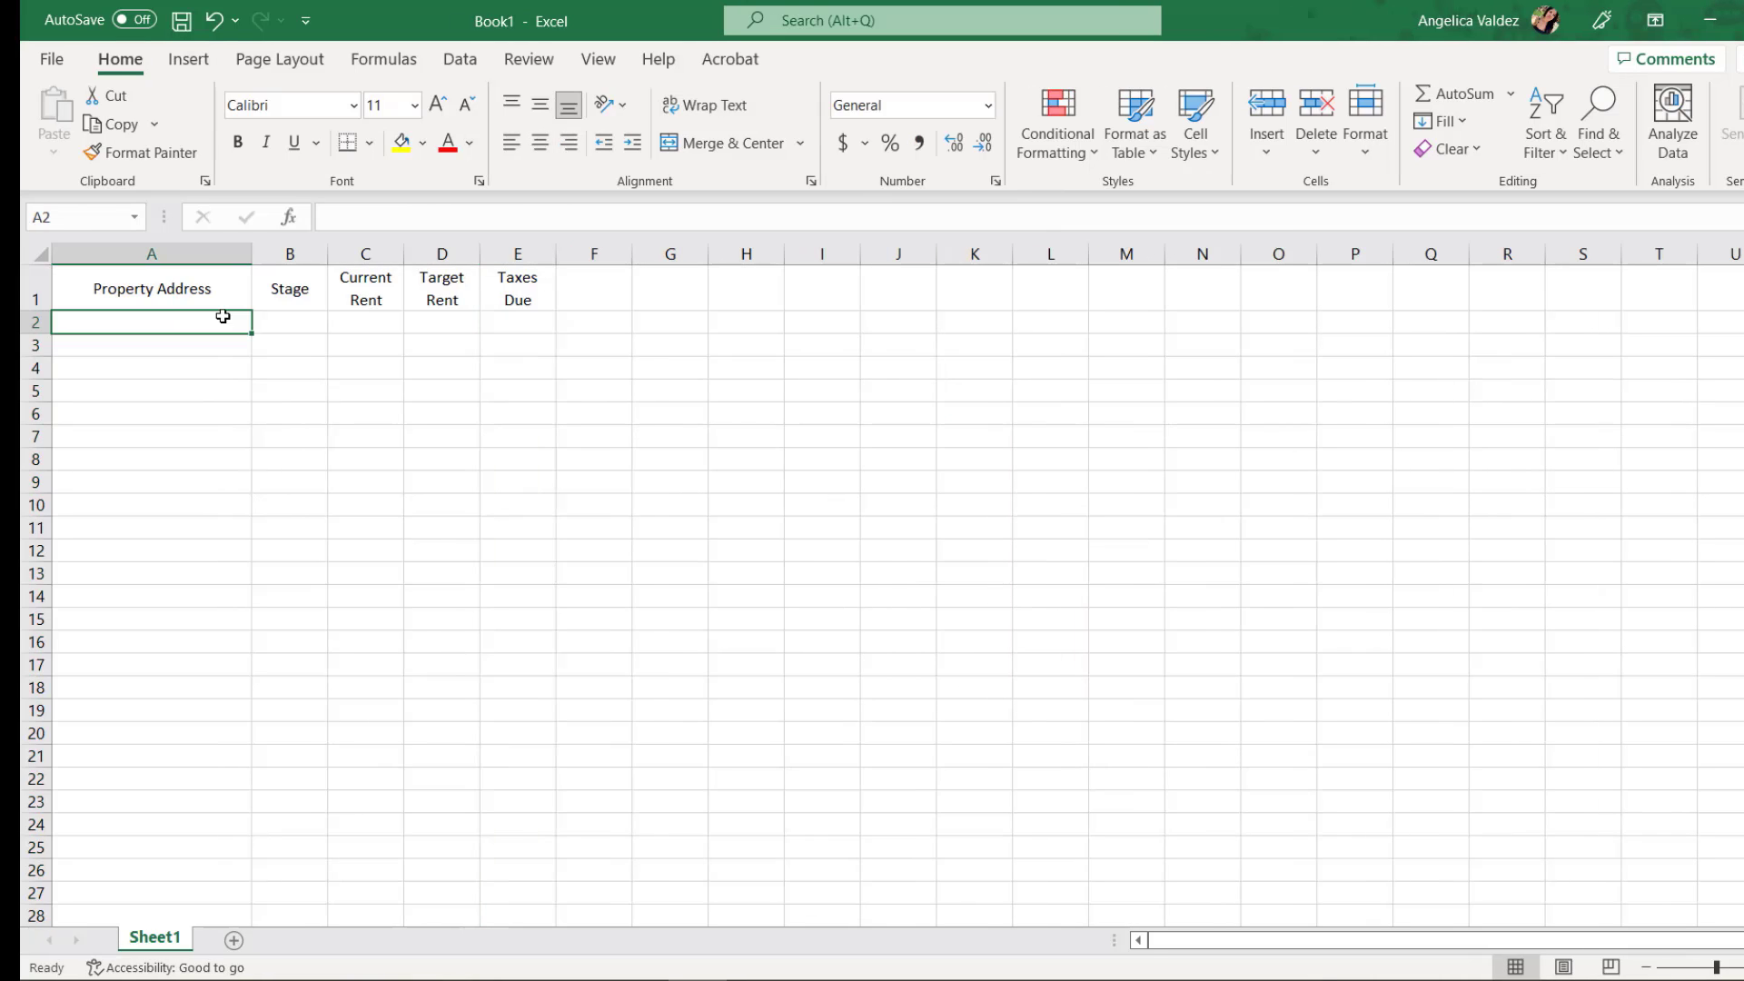
type("Property Number 1")
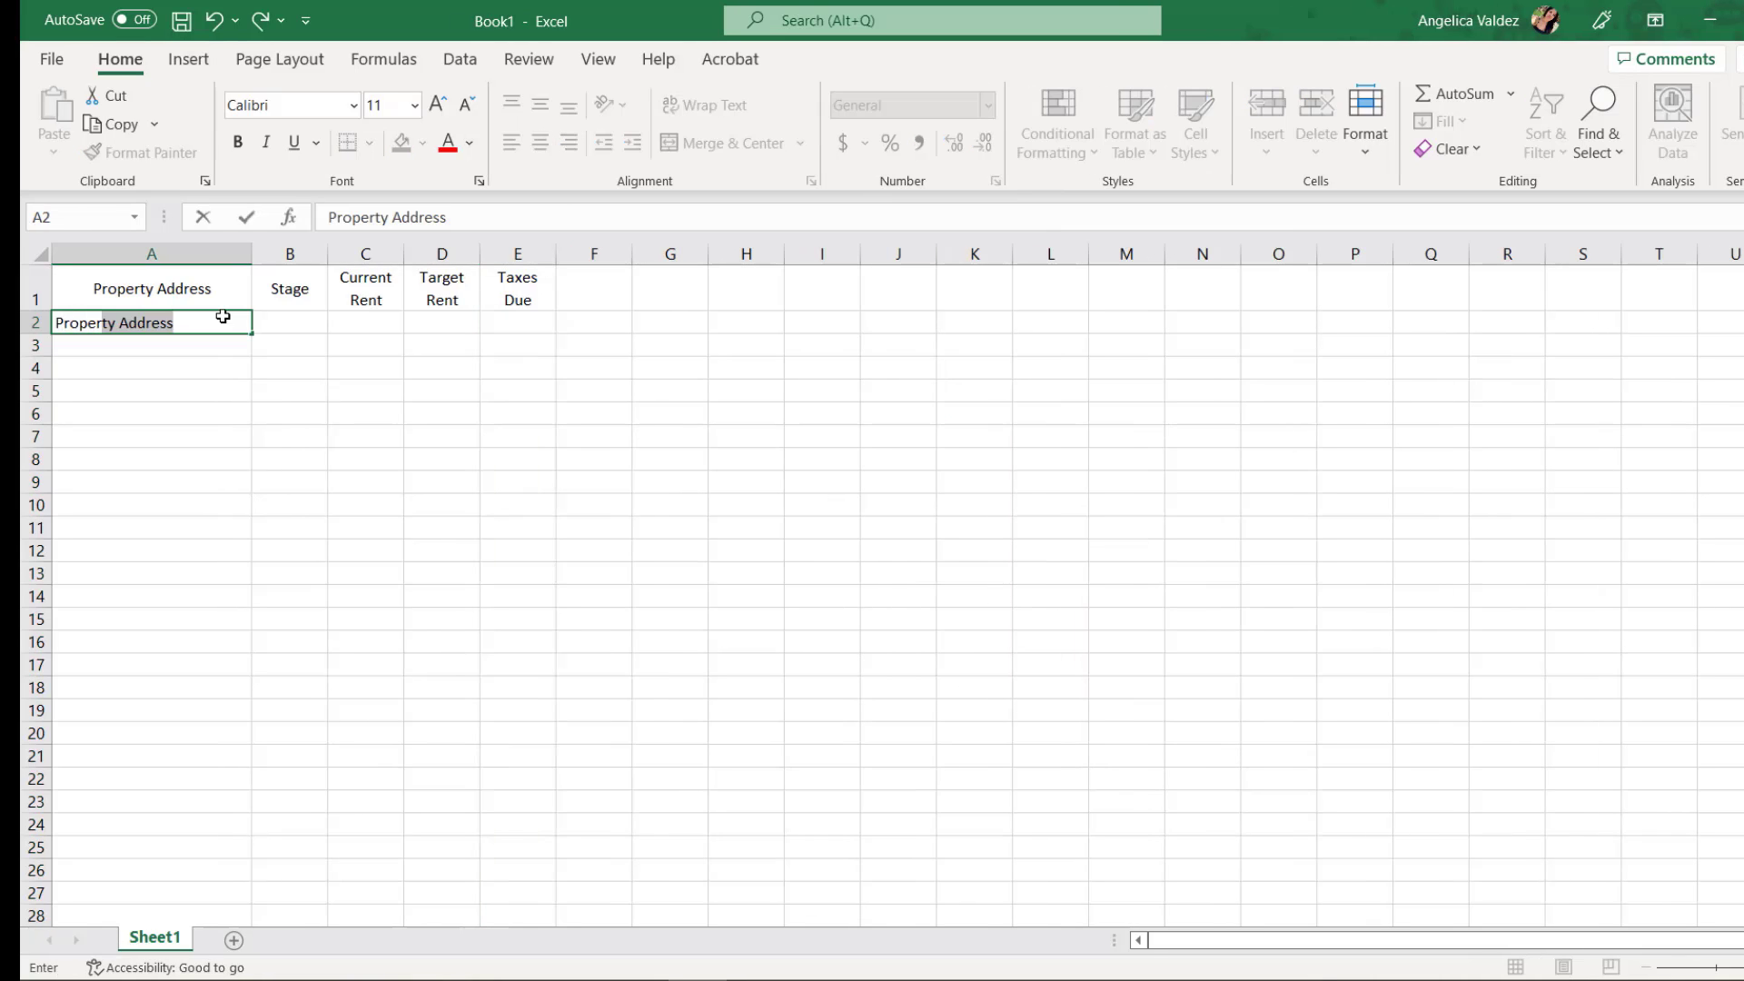
key("ctrl+Return")
left_click_drag(231, 334, 237, 872)
left_click(528, 798)
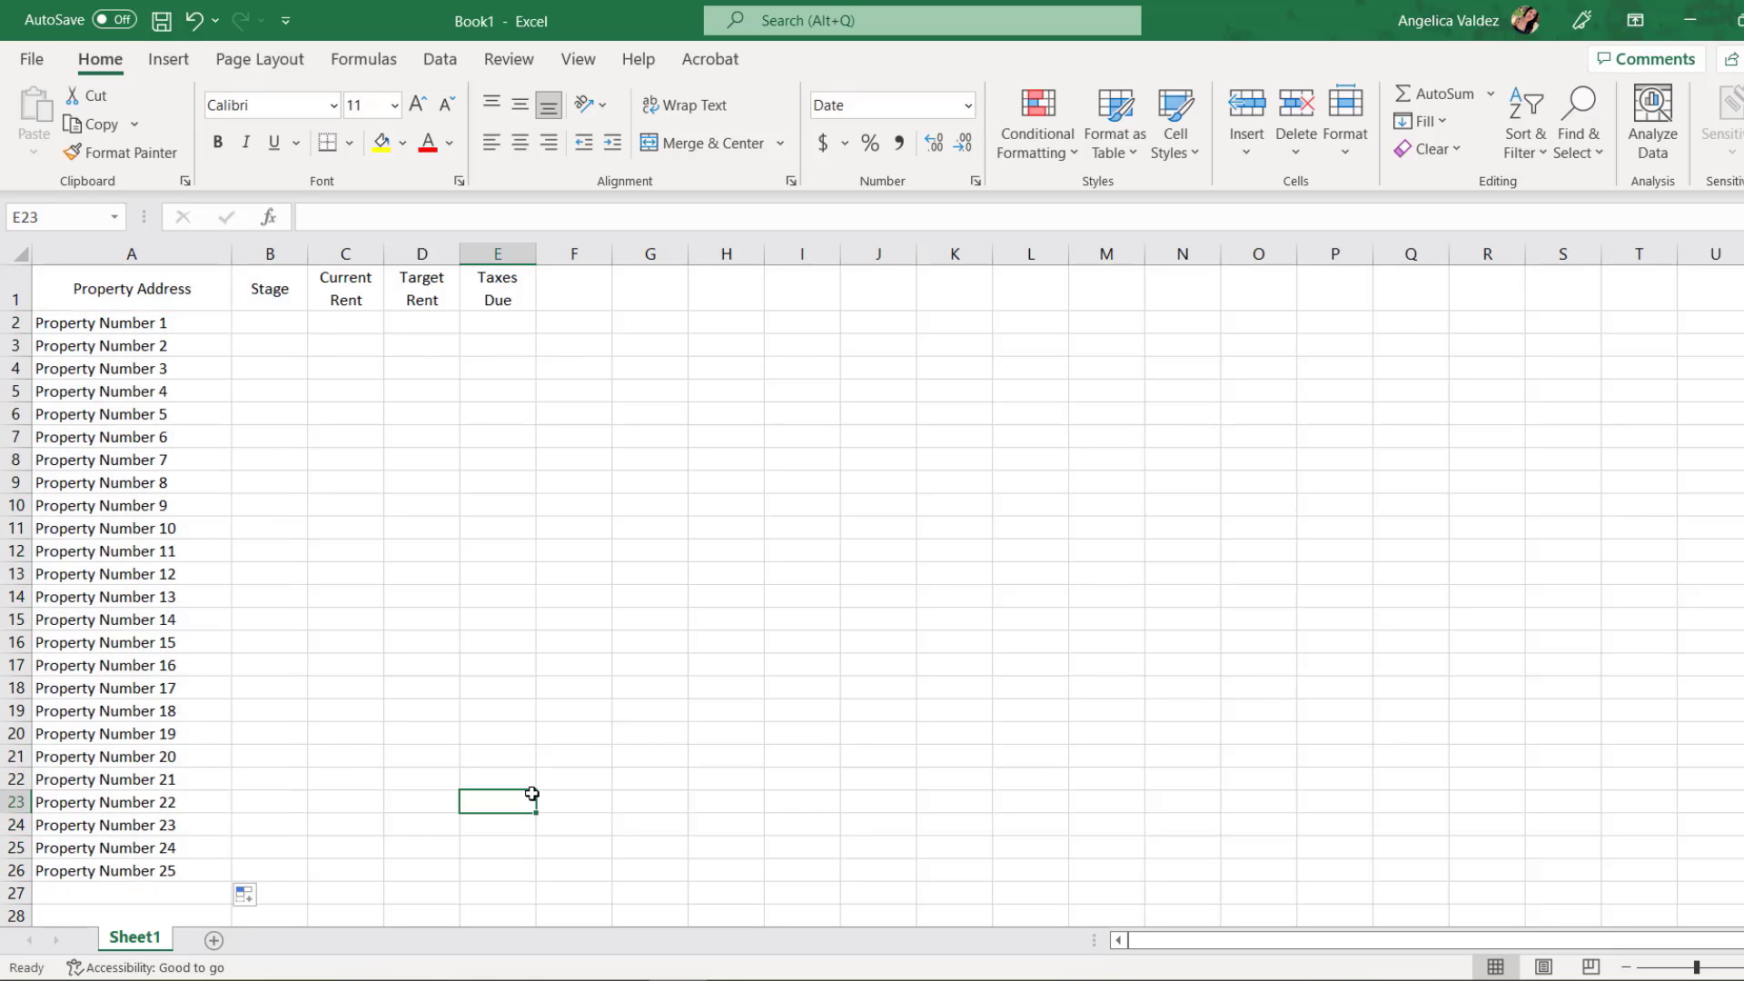
Set the stage of Property Number 1 to Pre-Leased and of Property Number 2 to VRR.
left_click(280, 323)
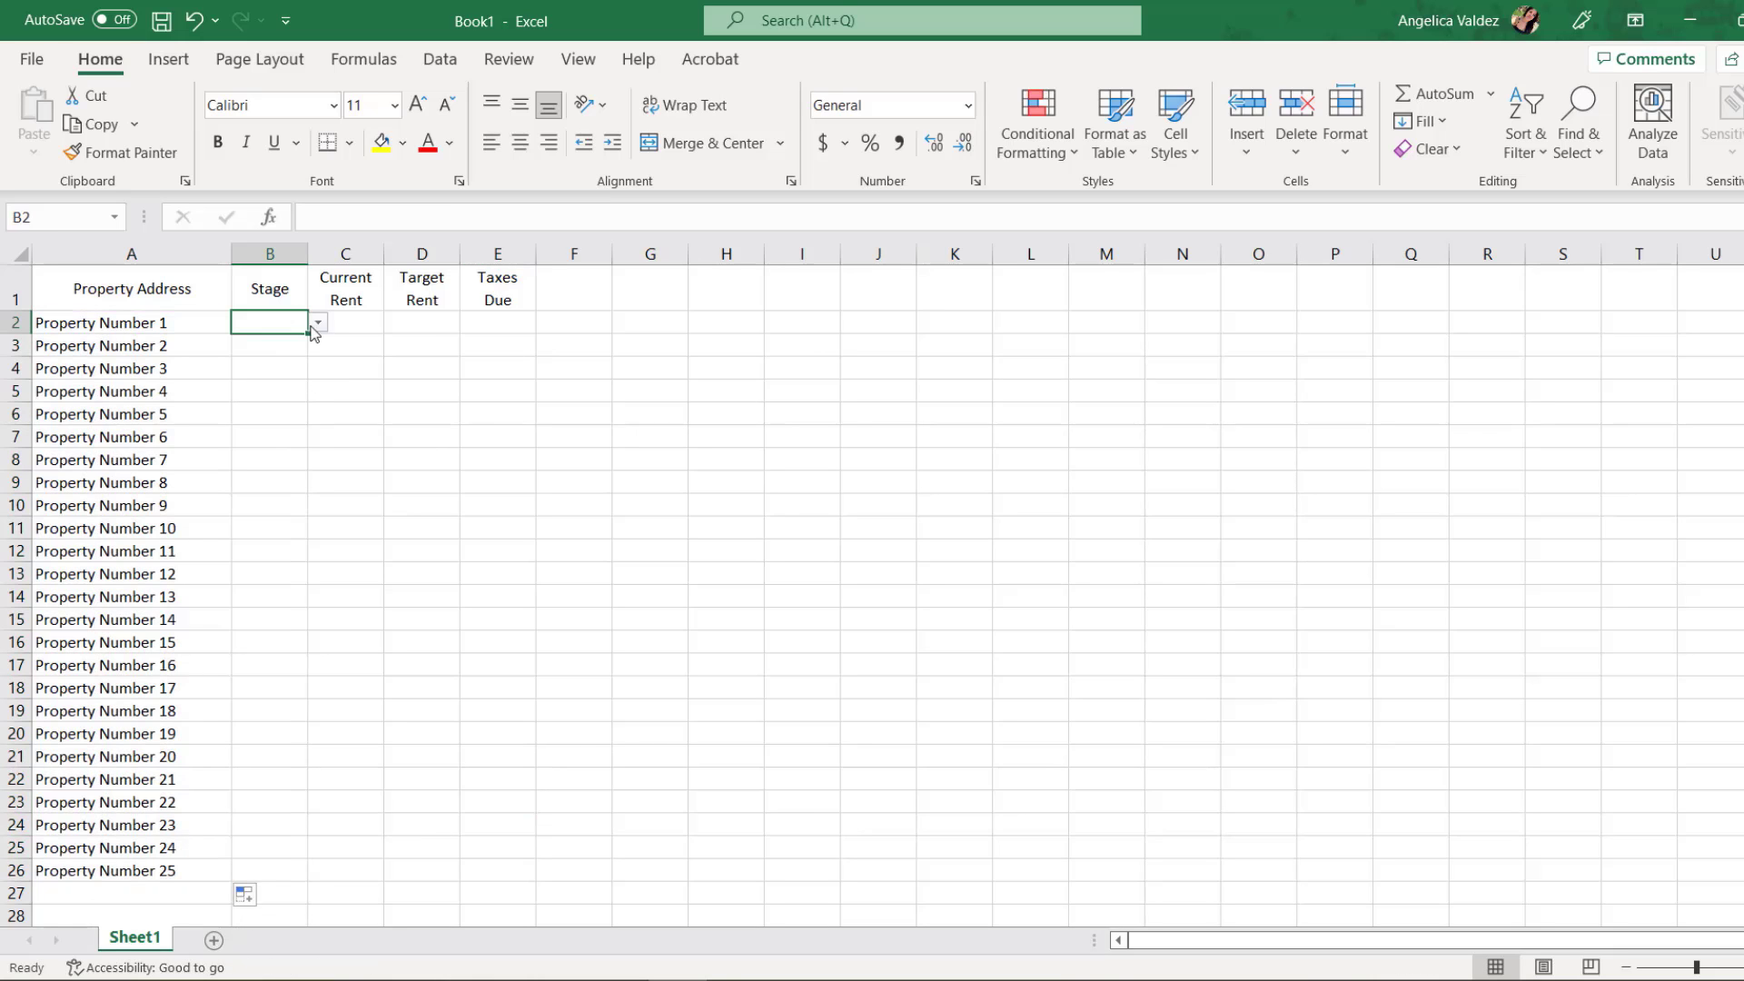
left_click(318, 324)
left_click(276, 346)
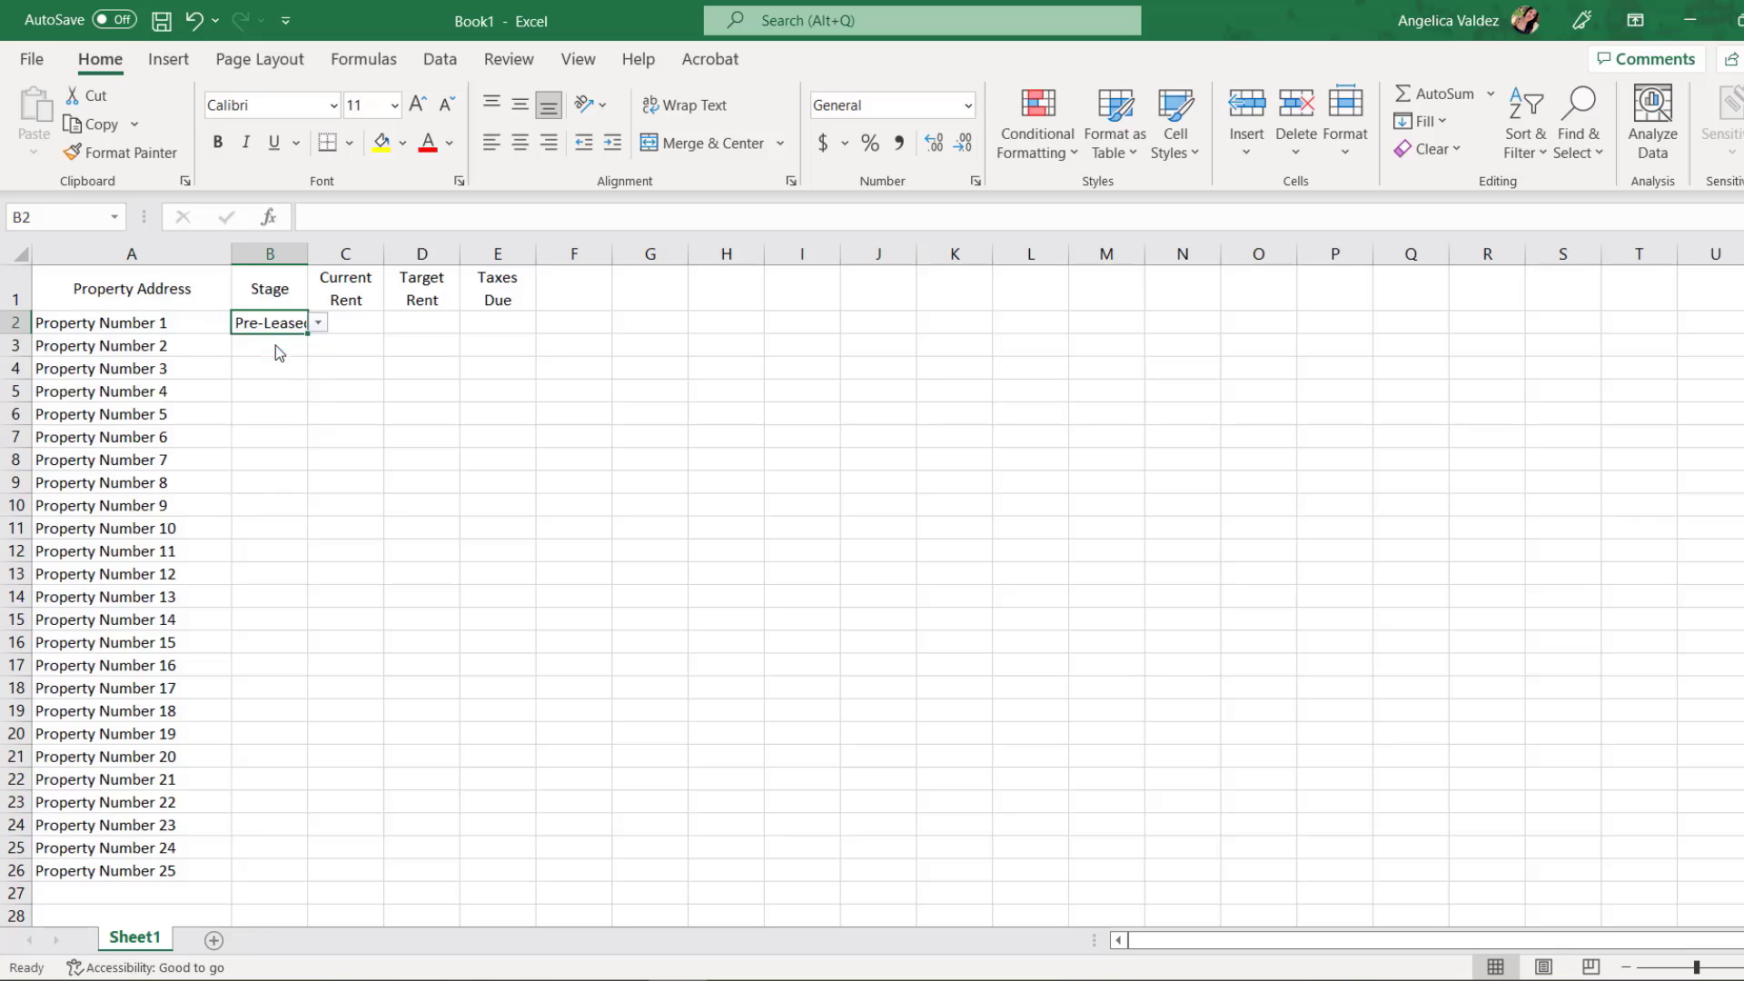
left_click(273, 346)
left_click(317, 346)
left_click(306, 382)
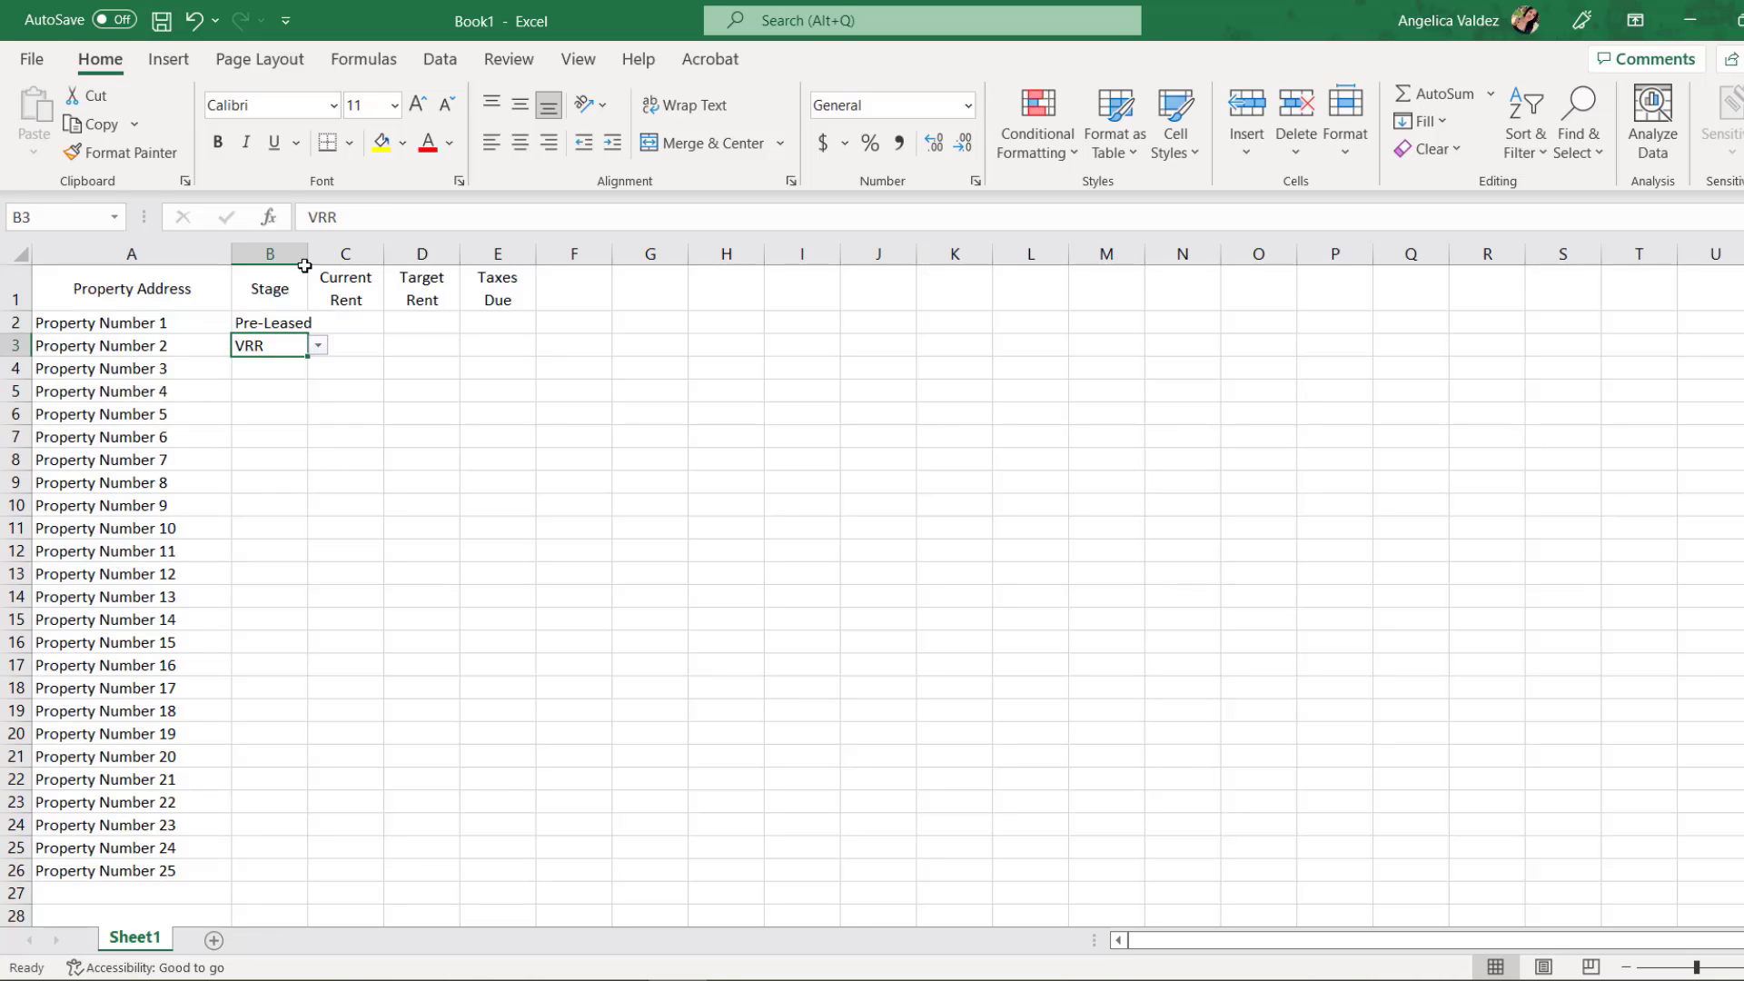
Widen the Stage column to fit its entries and set the stage of Property Number 3 to Occupied.
left_click_drag(307, 259, 329, 266)
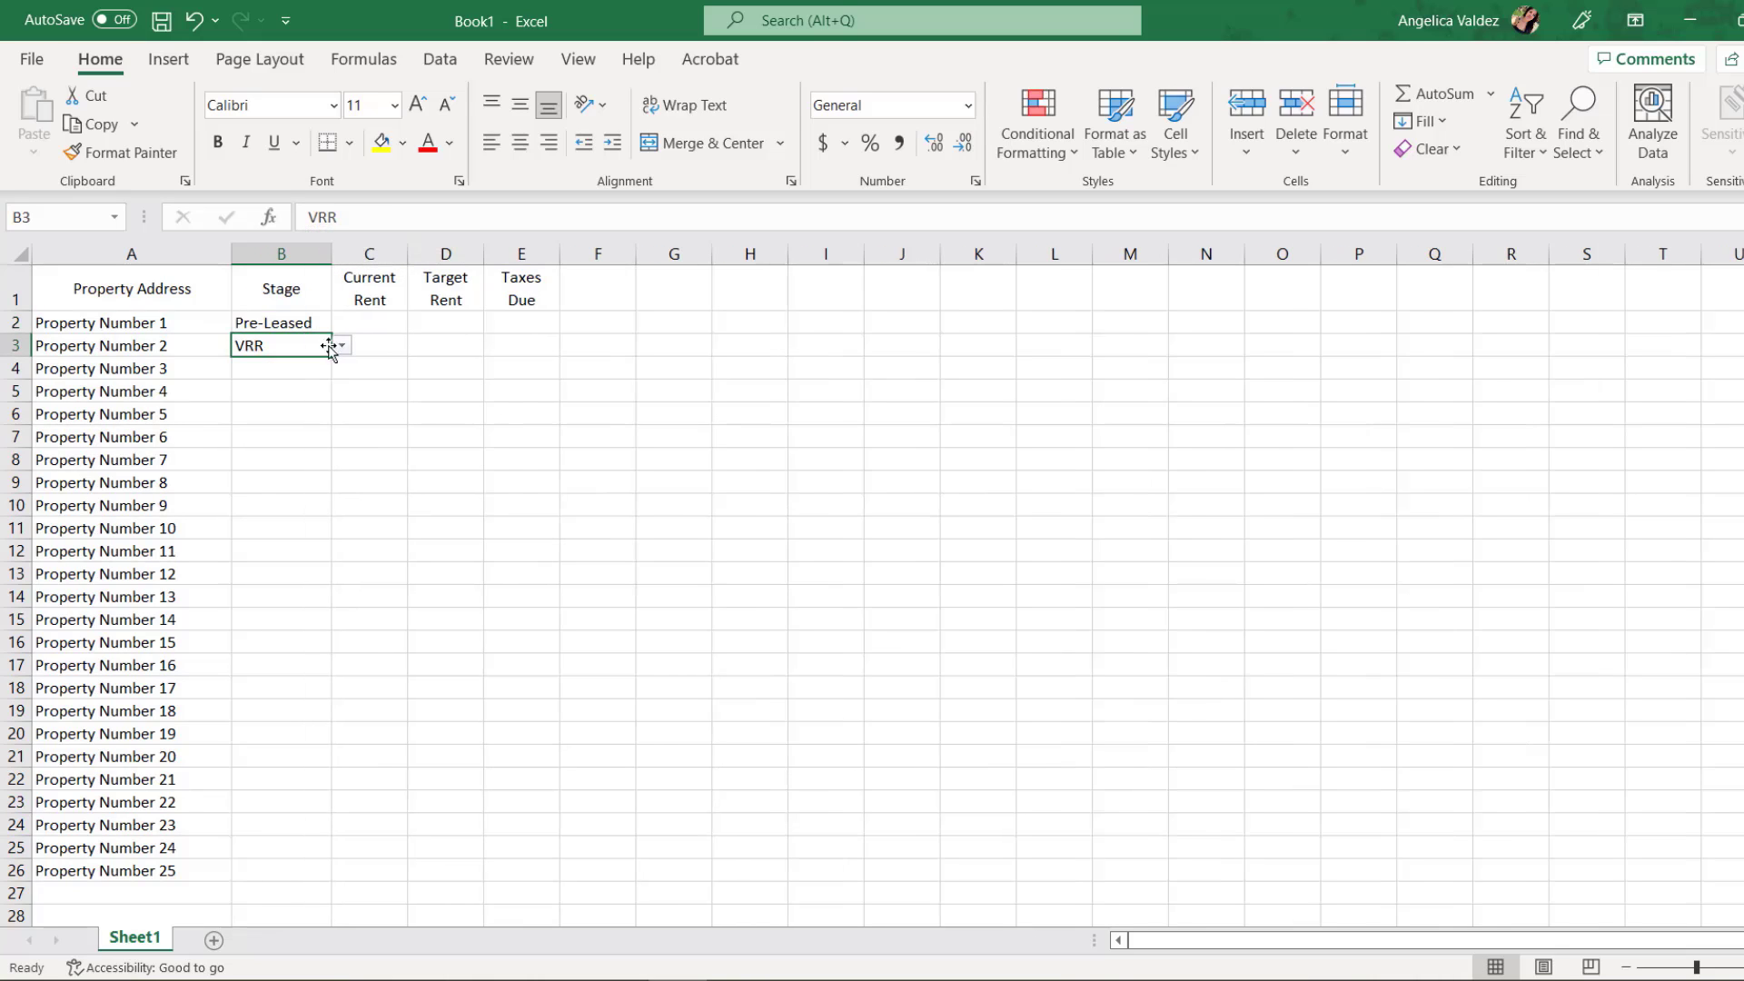
left_click(309, 370)
left_click(341, 368)
left_click(297, 423)
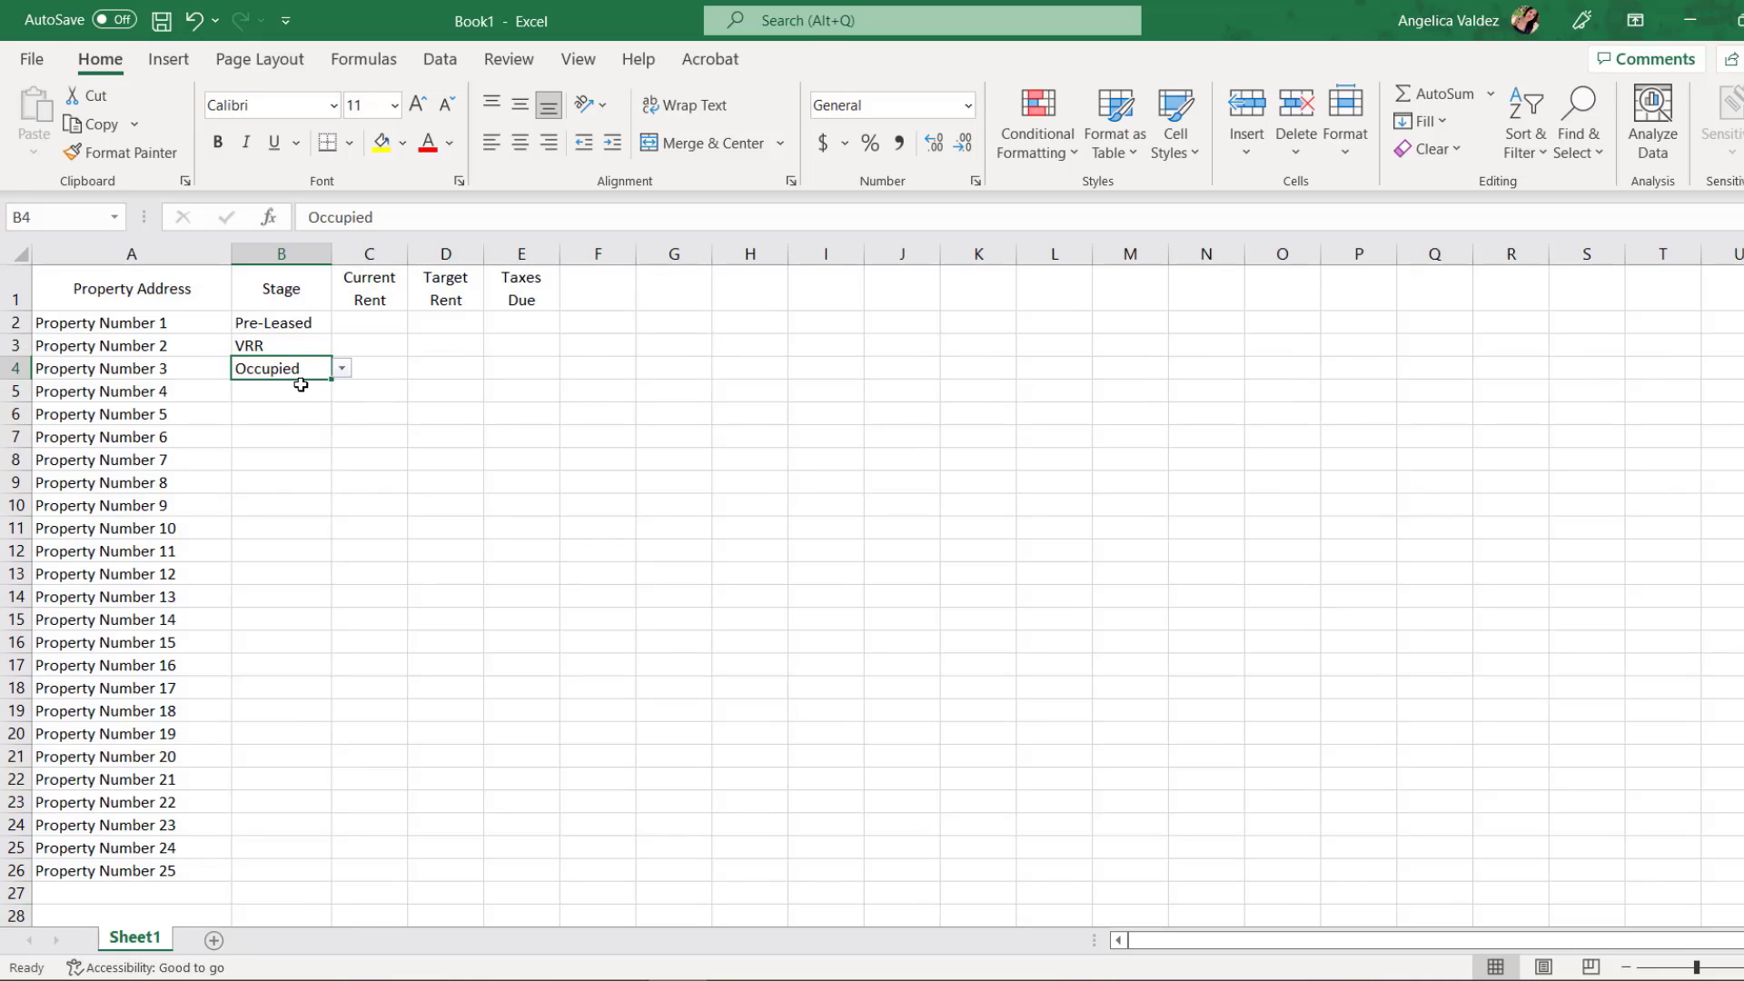
Set the stage of Property Number 4 to Occupied and fill it down to Property Number 25.
left_click(300, 391)
left_click(341, 390)
left_click(303, 445)
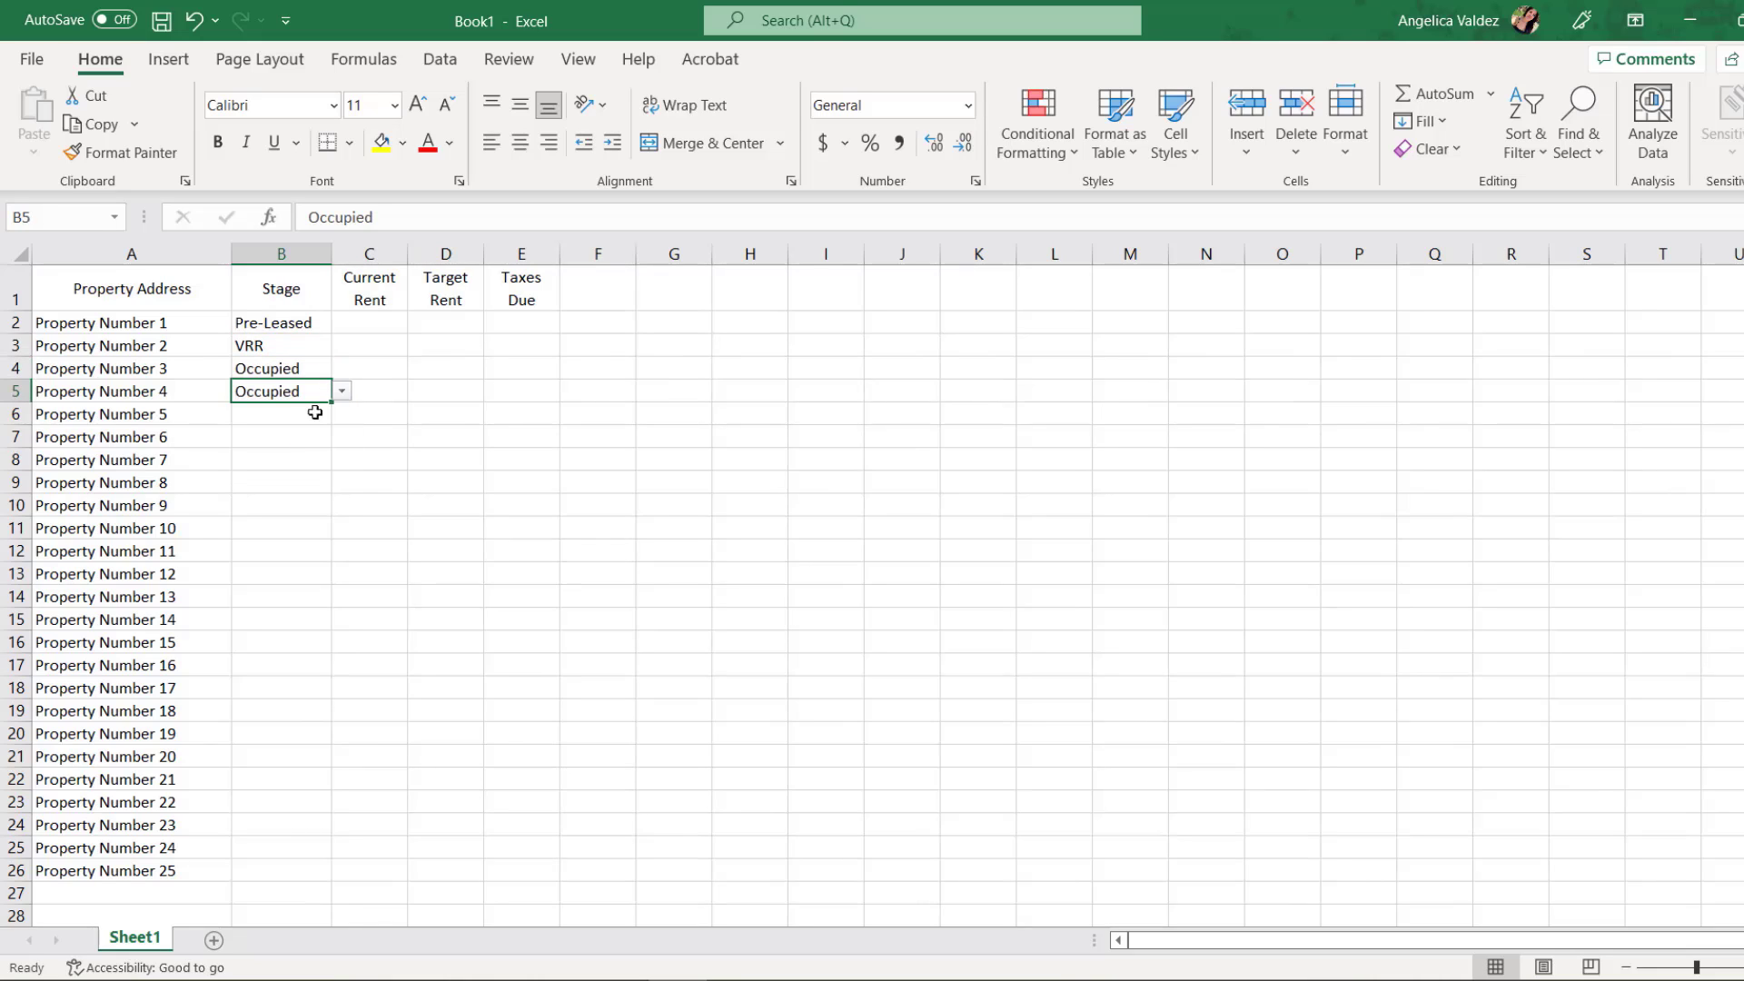
left_click_drag(329, 428, 309, 880)
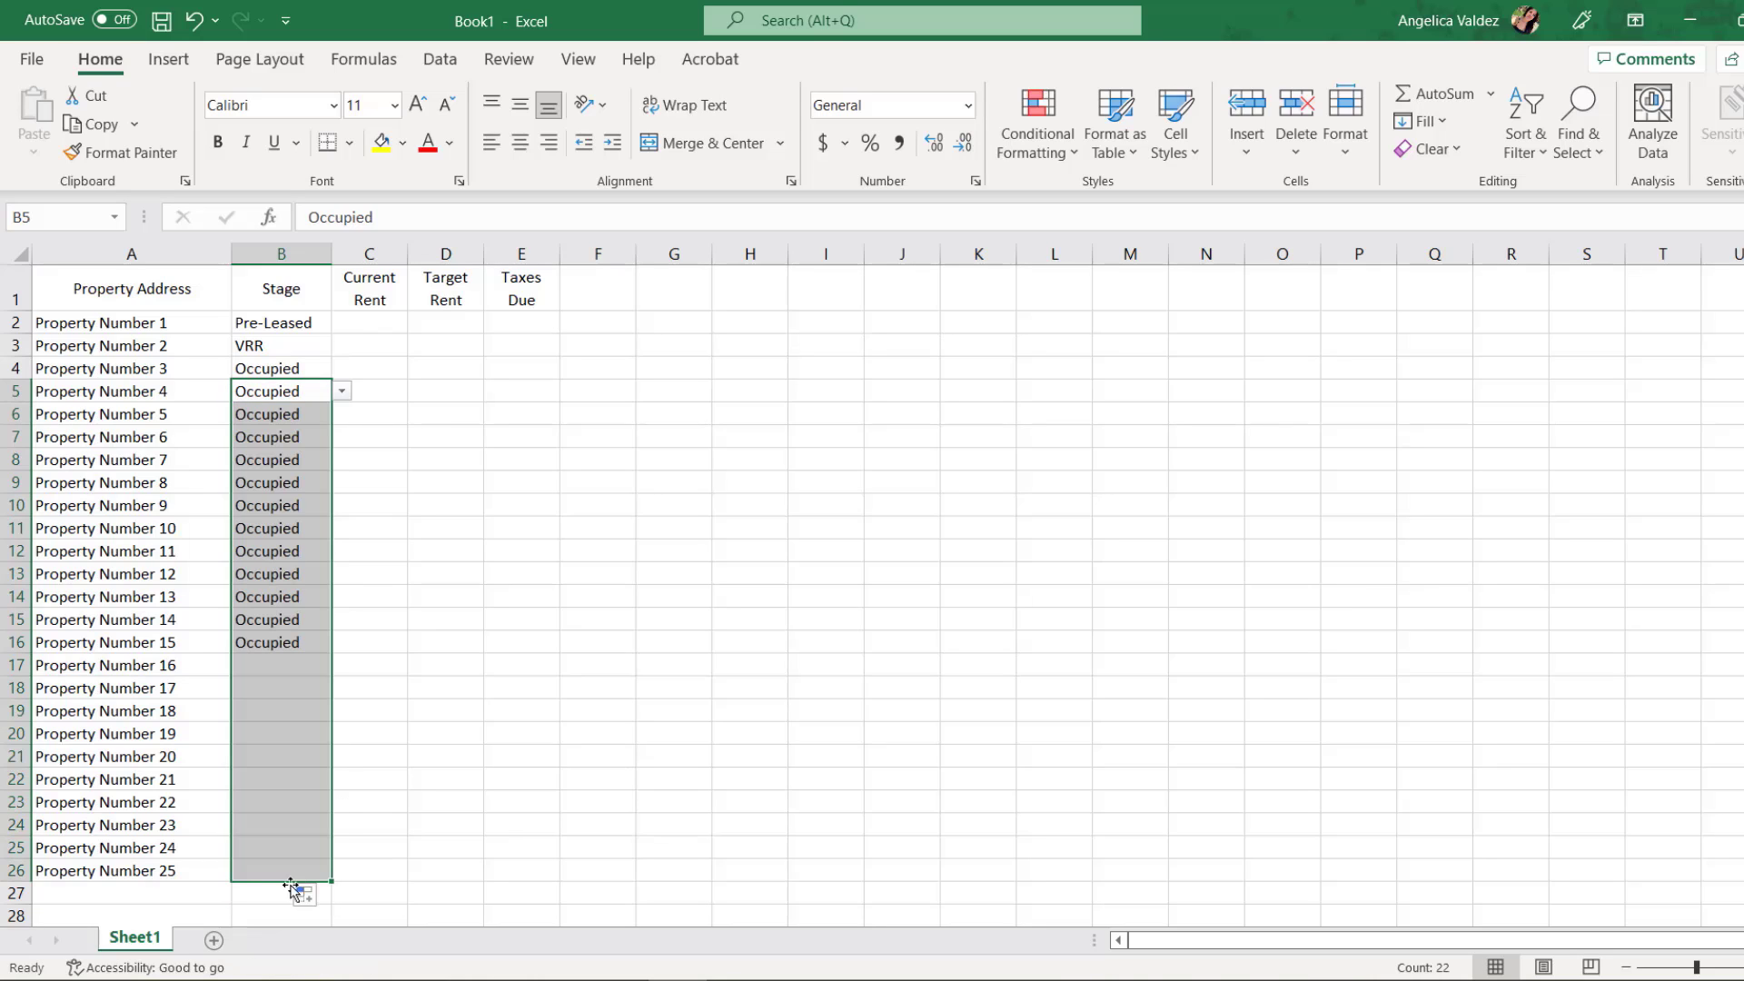
Change the stage of Property Number 7 to VRR and of Property Number 13 to Eviction.
left_click(311, 442)
left_click(328, 465)
left_click(342, 459)
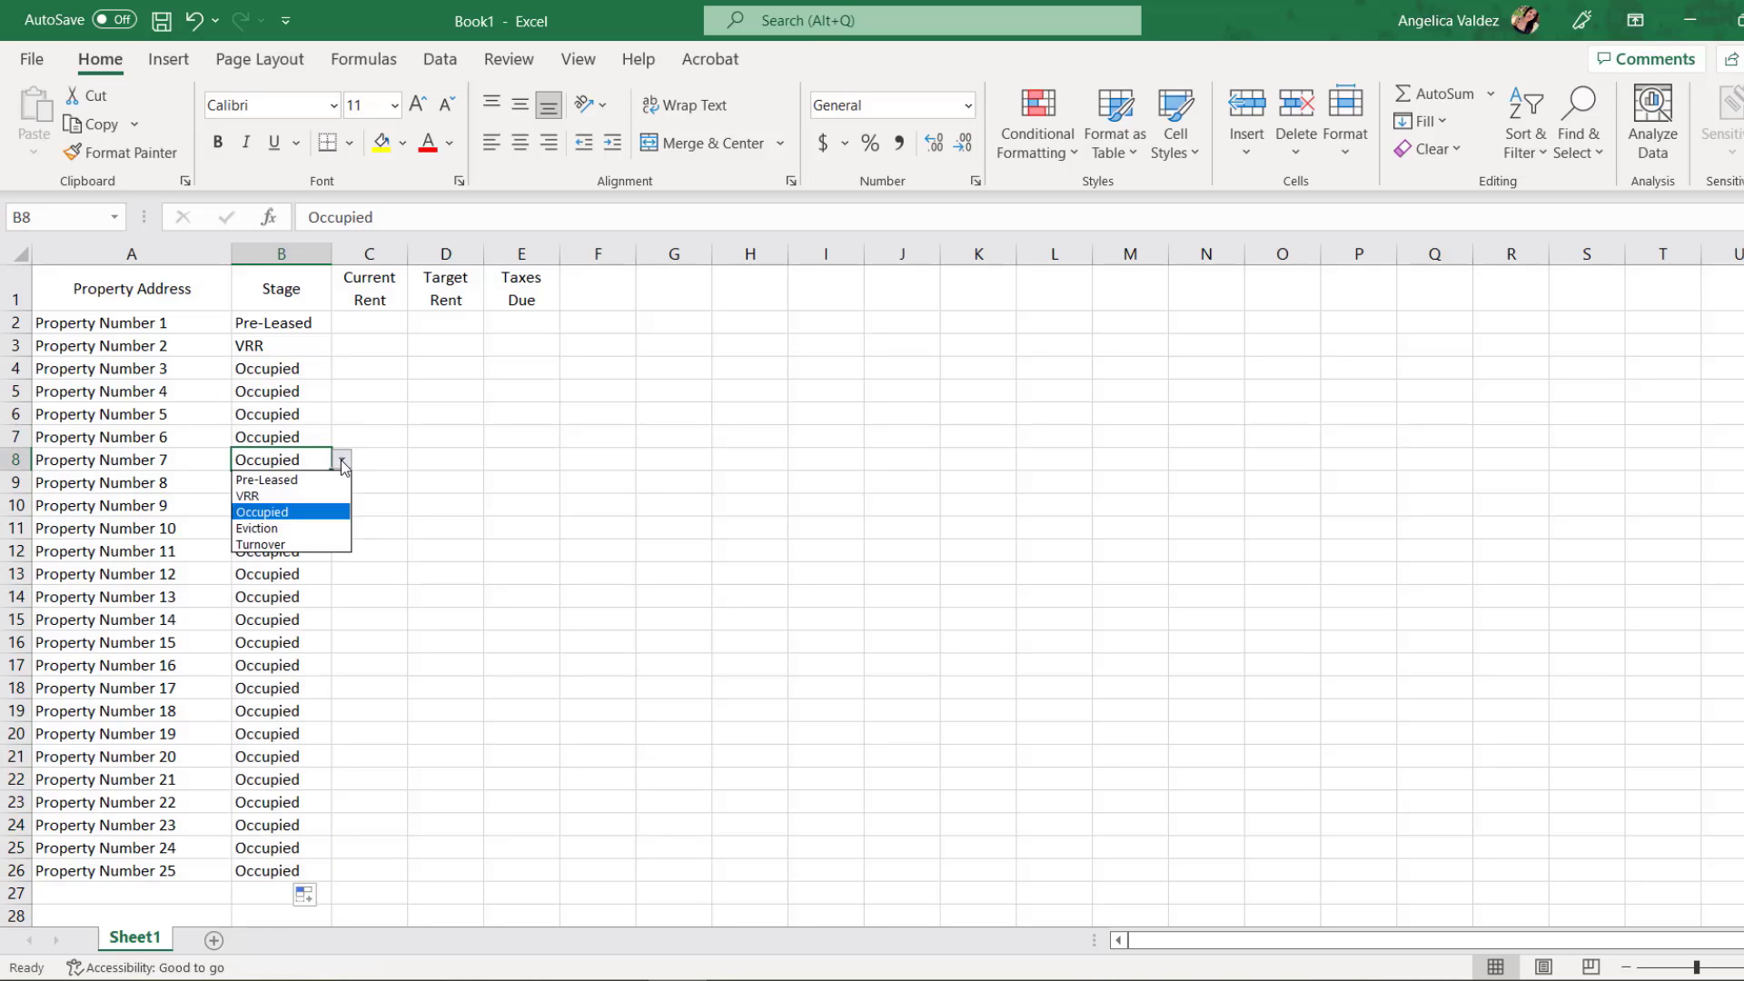
left_click(268, 497)
left_click(309, 596)
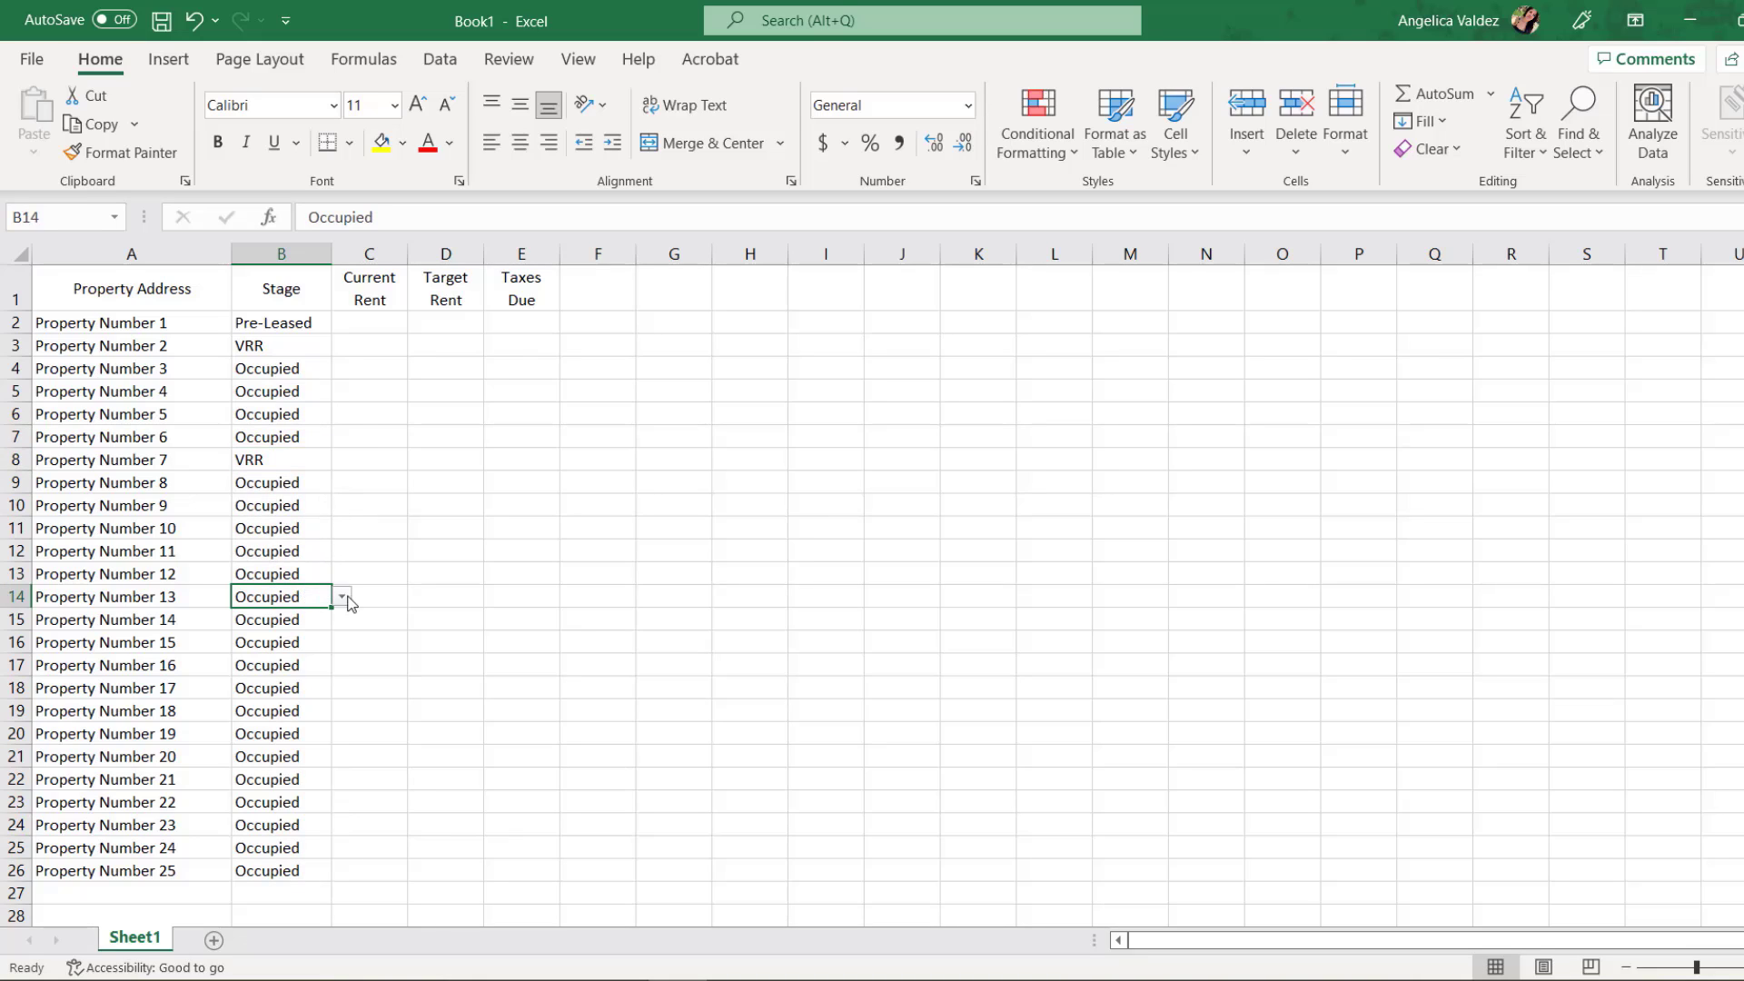
left_click(342, 595)
left_click(315, 670)
Change the stages of Property Number 19 and Property Number 24 to Turnover.
left_click(309, 736)
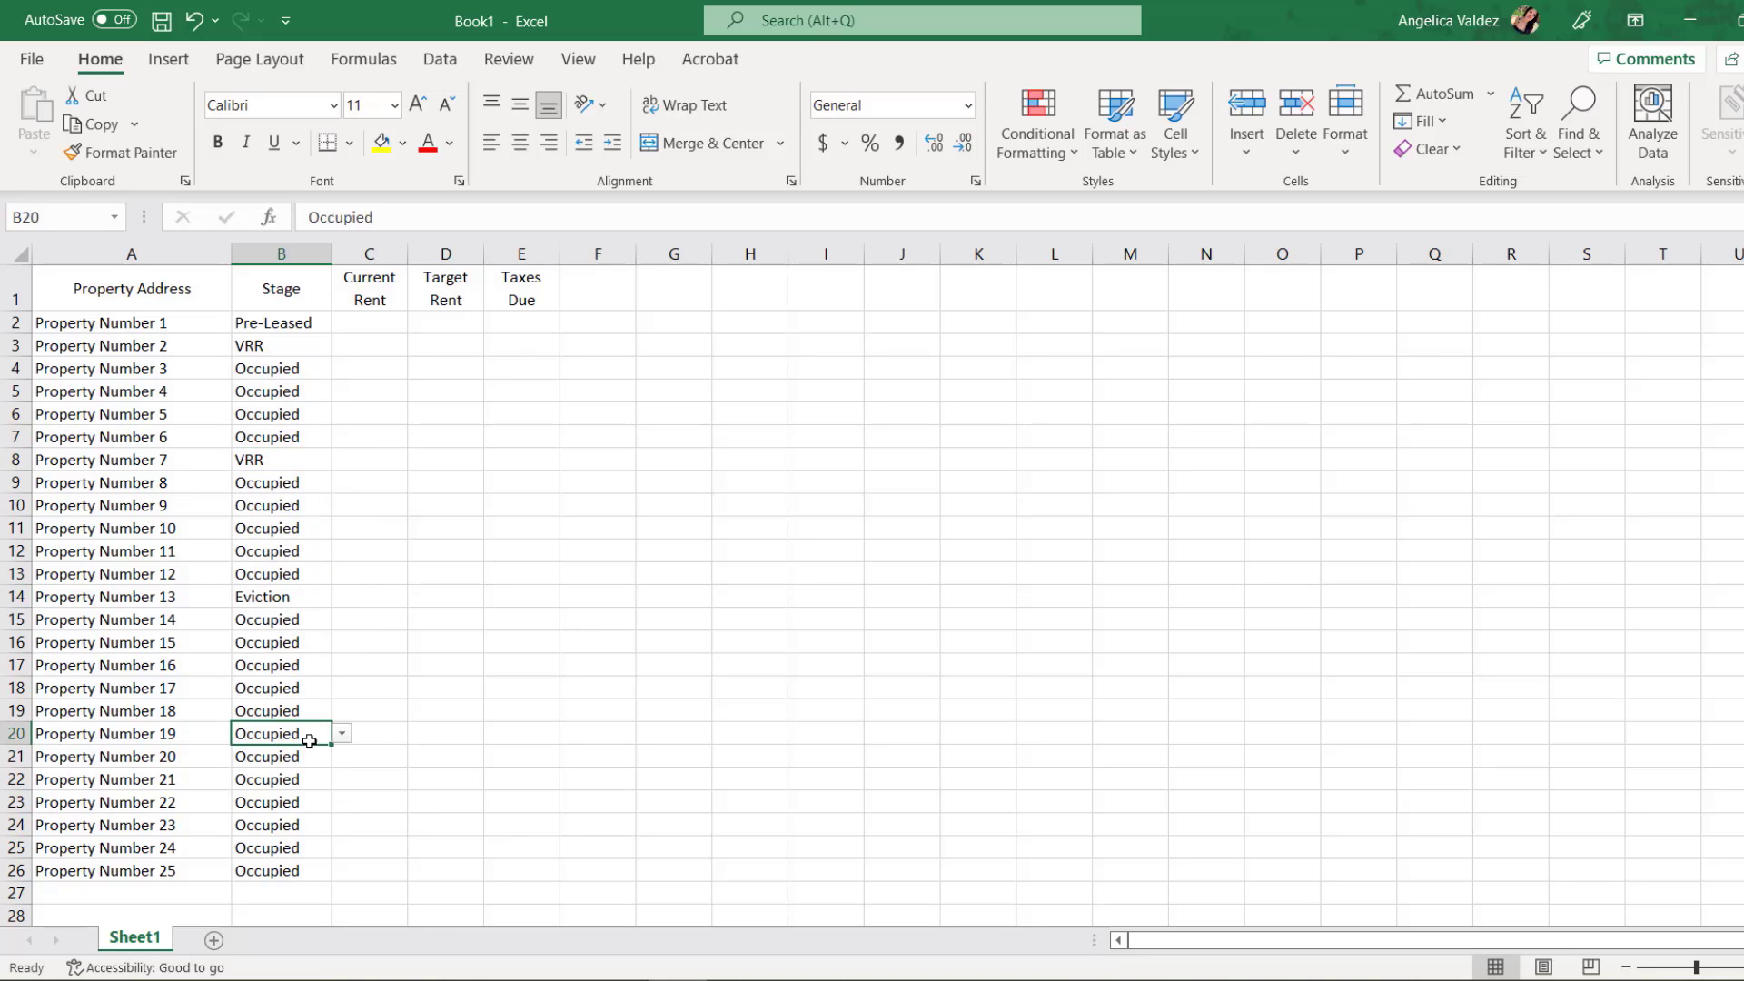
left_click(341, 733)
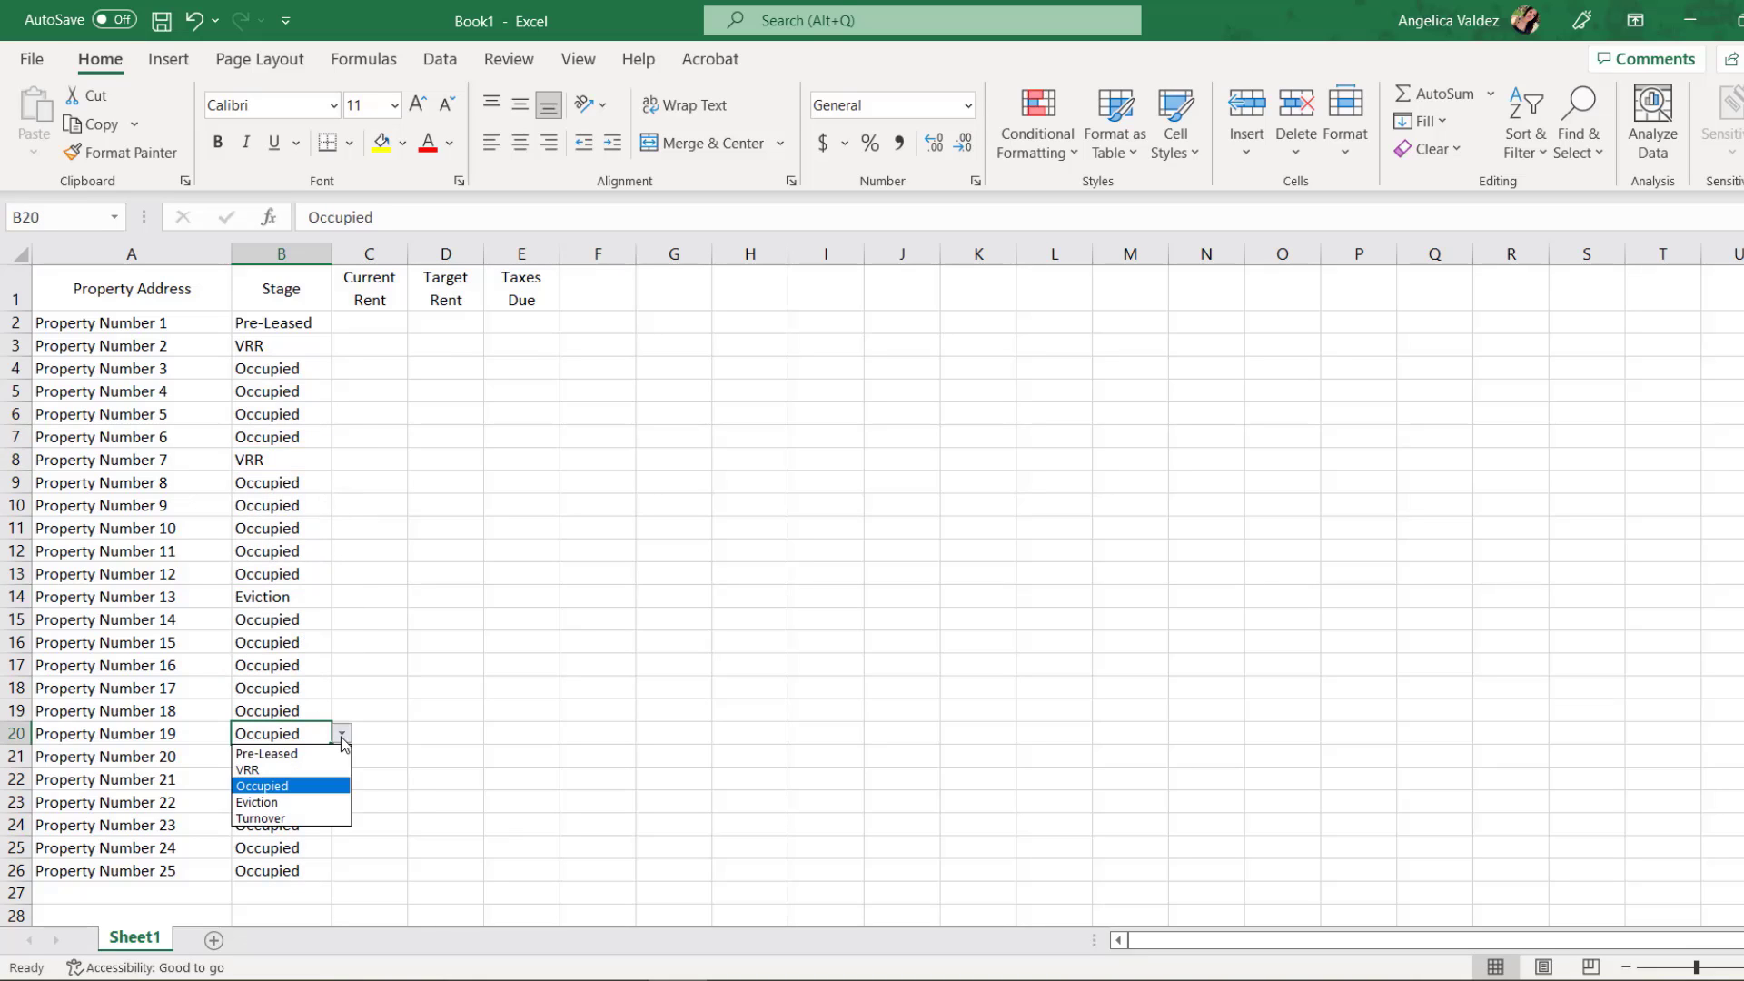
left_click(324, 820)
left_click(309, 847)
left_click(341, 848)
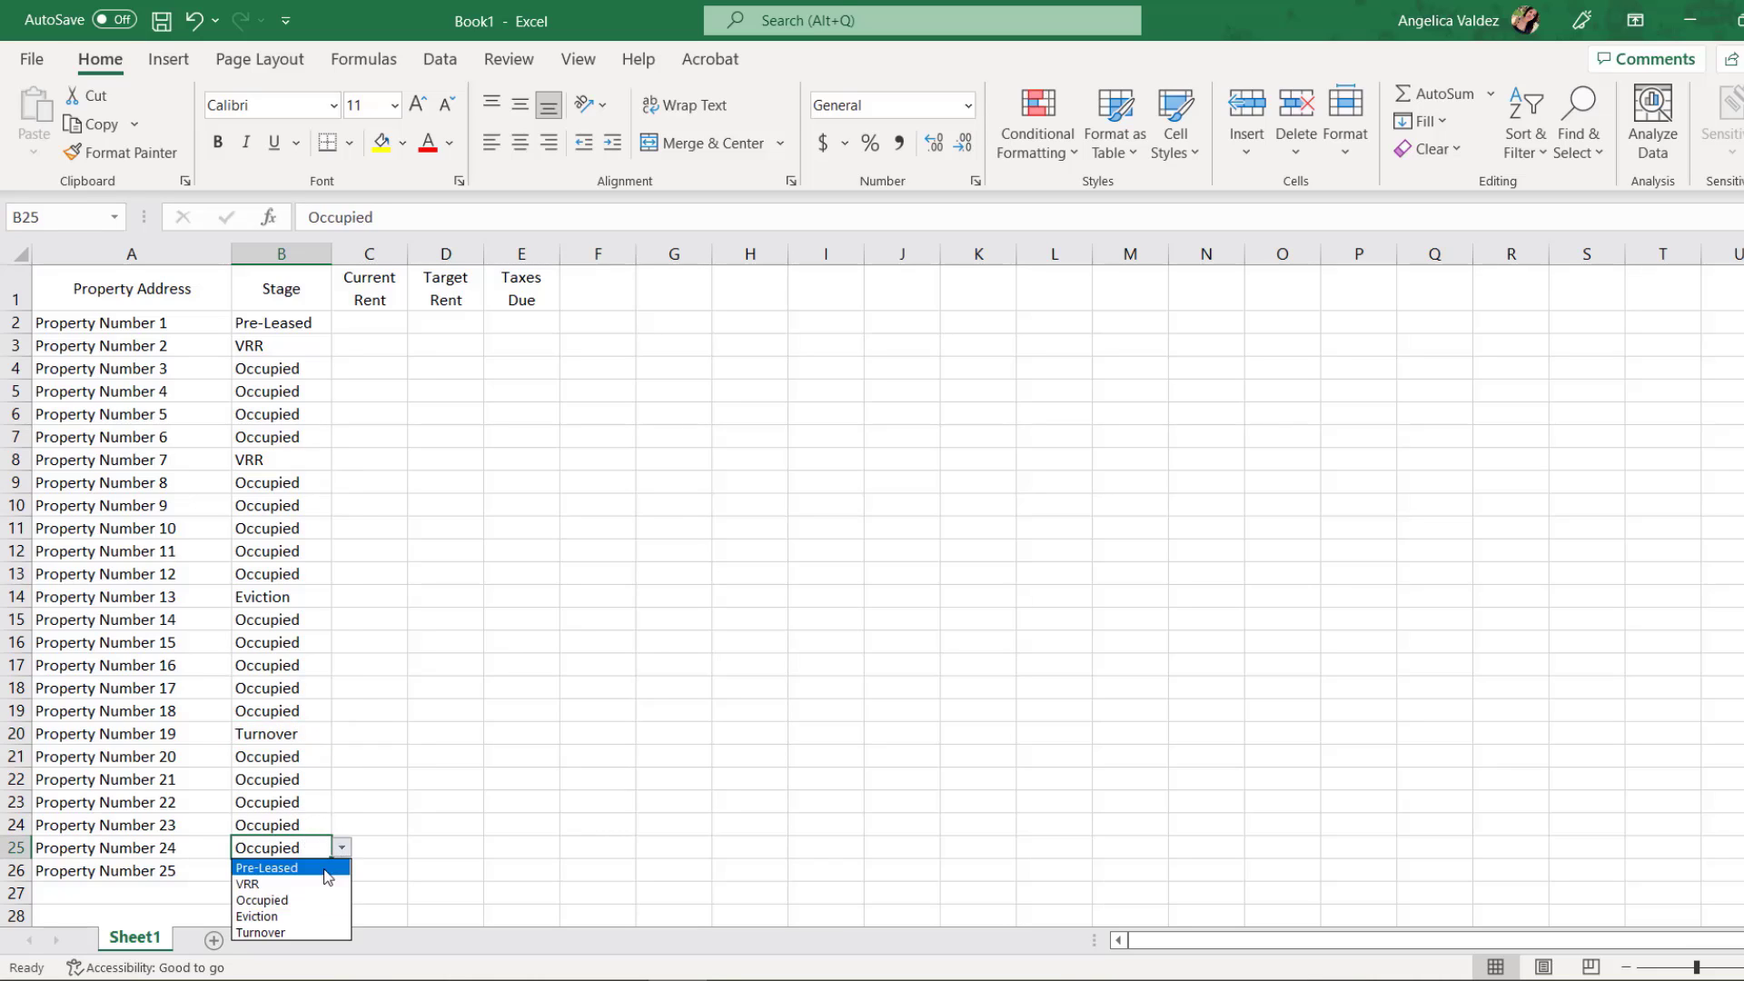
left_click(282, 936)
Format column C below the Current Rent header as Accounting.
left_click(391, 759)
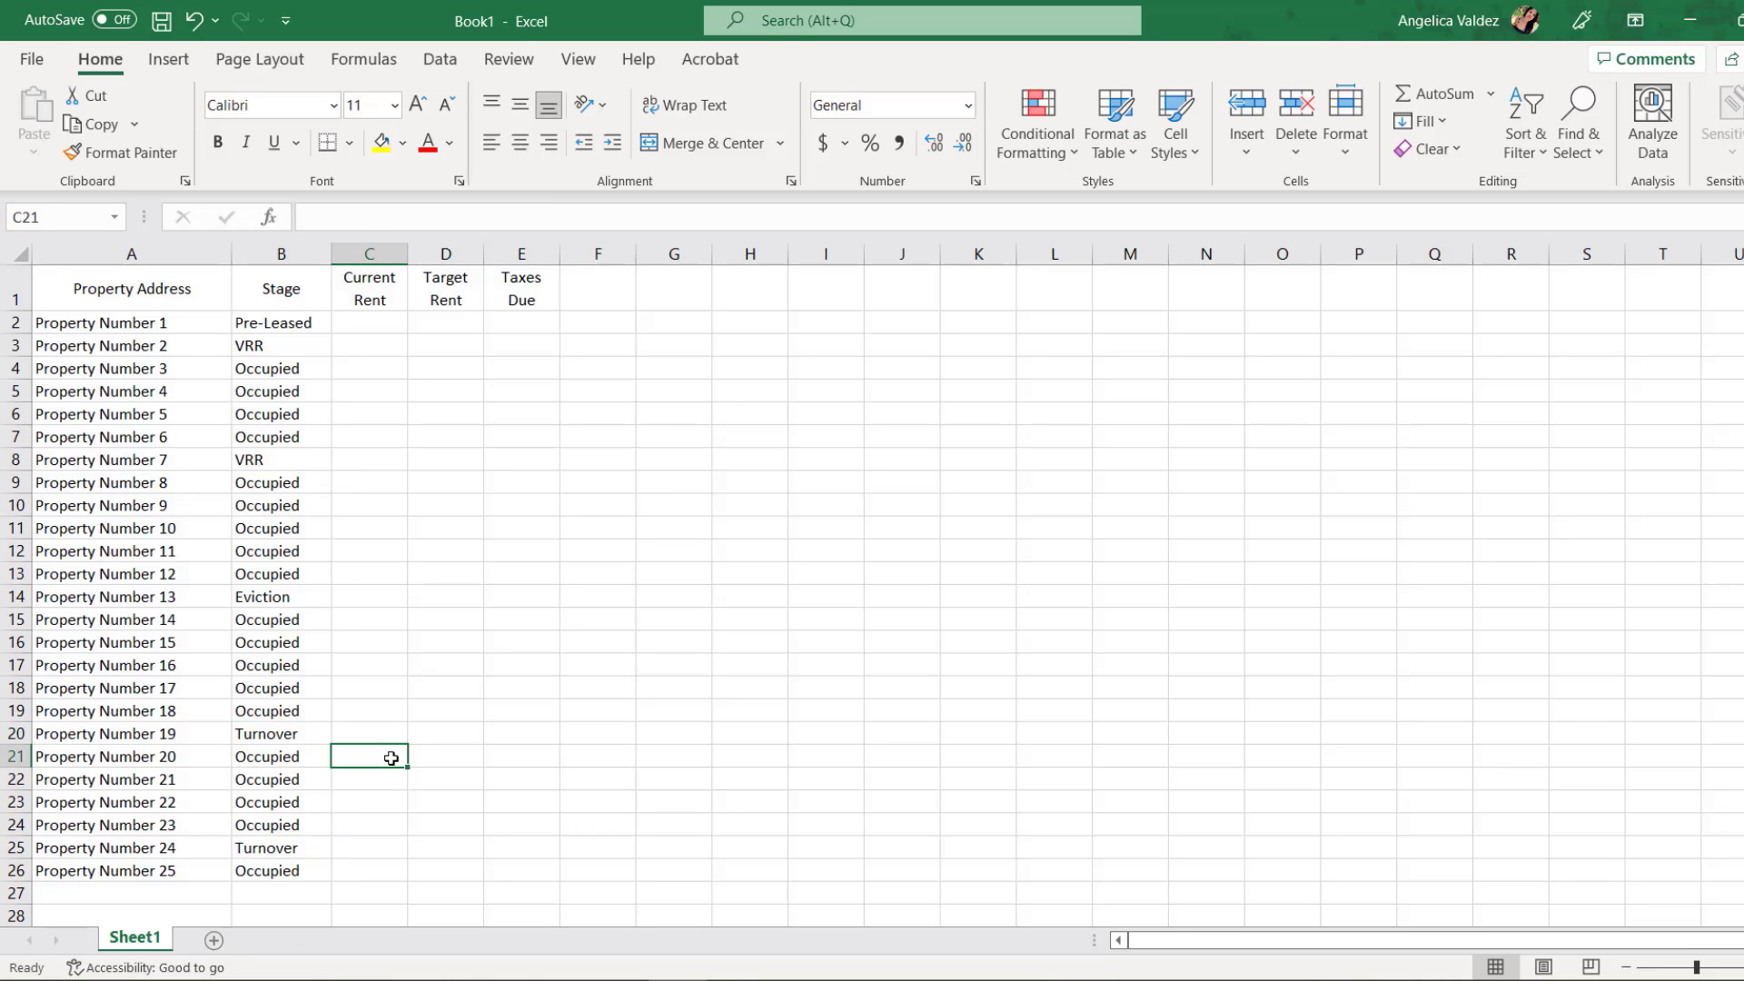
left_click(388, 317)
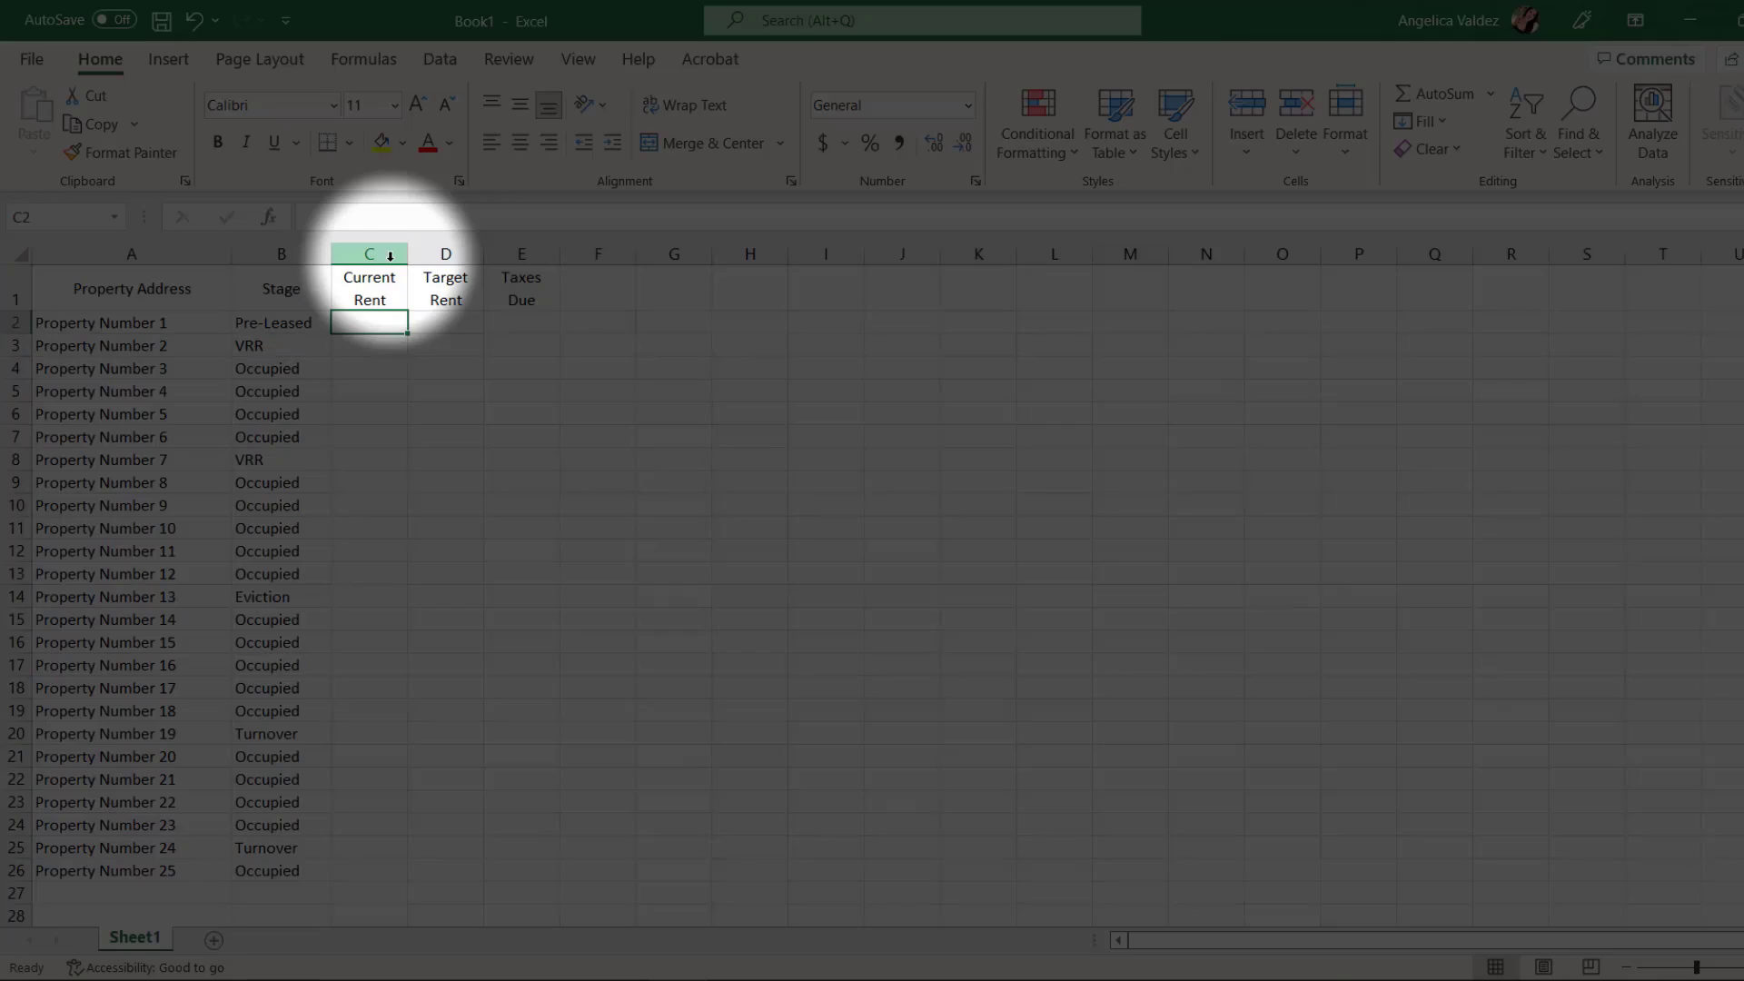
left_click(383, 254)
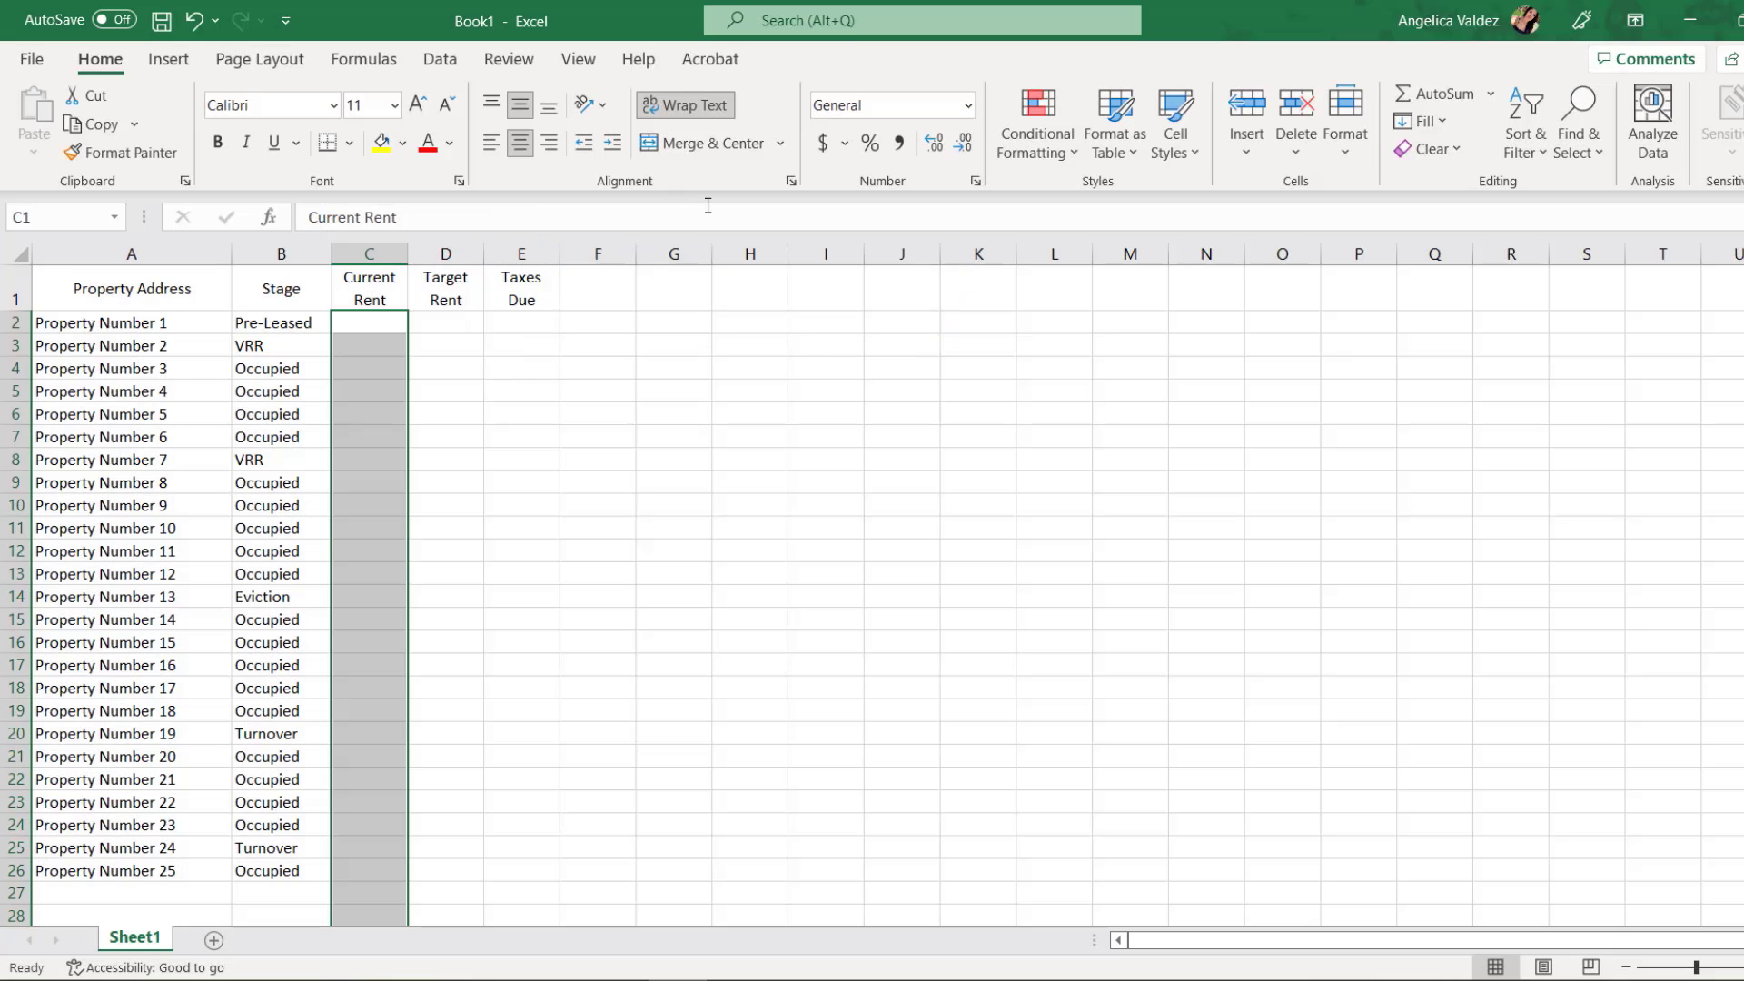
left_click(822, 145)
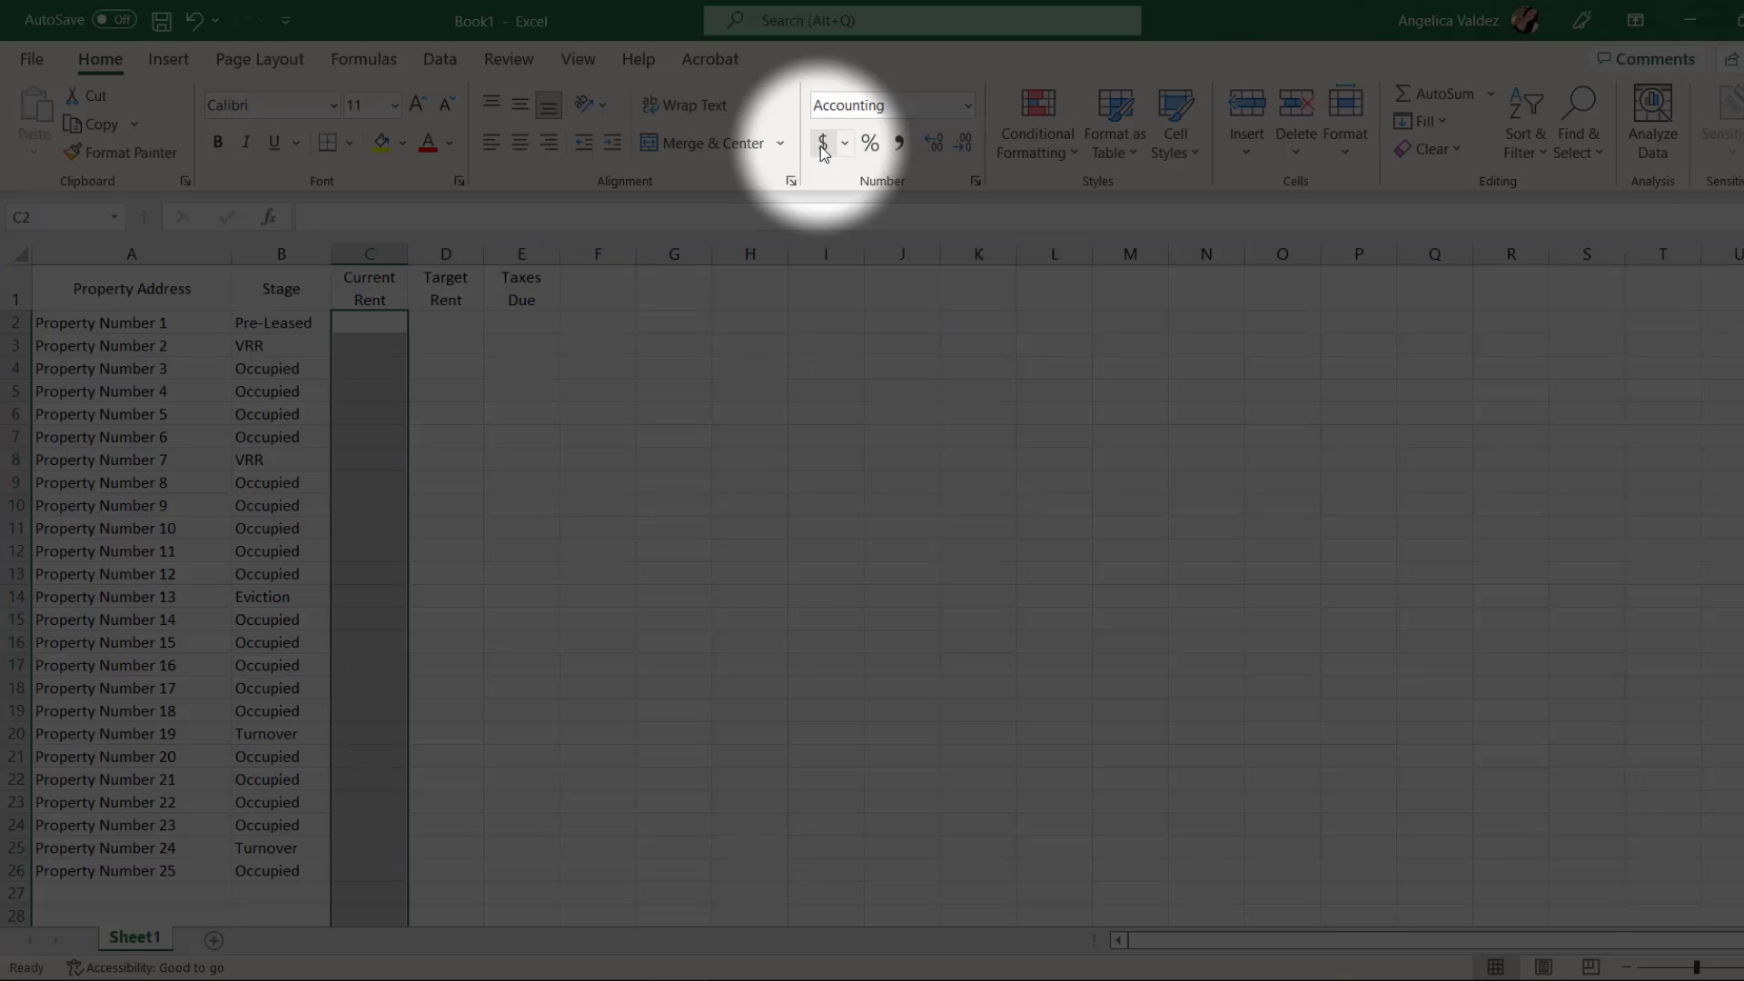
Enter the current rents 0, 0, 650 and 850 for Property Numbers 1 to 4.
left_click(377, 323)
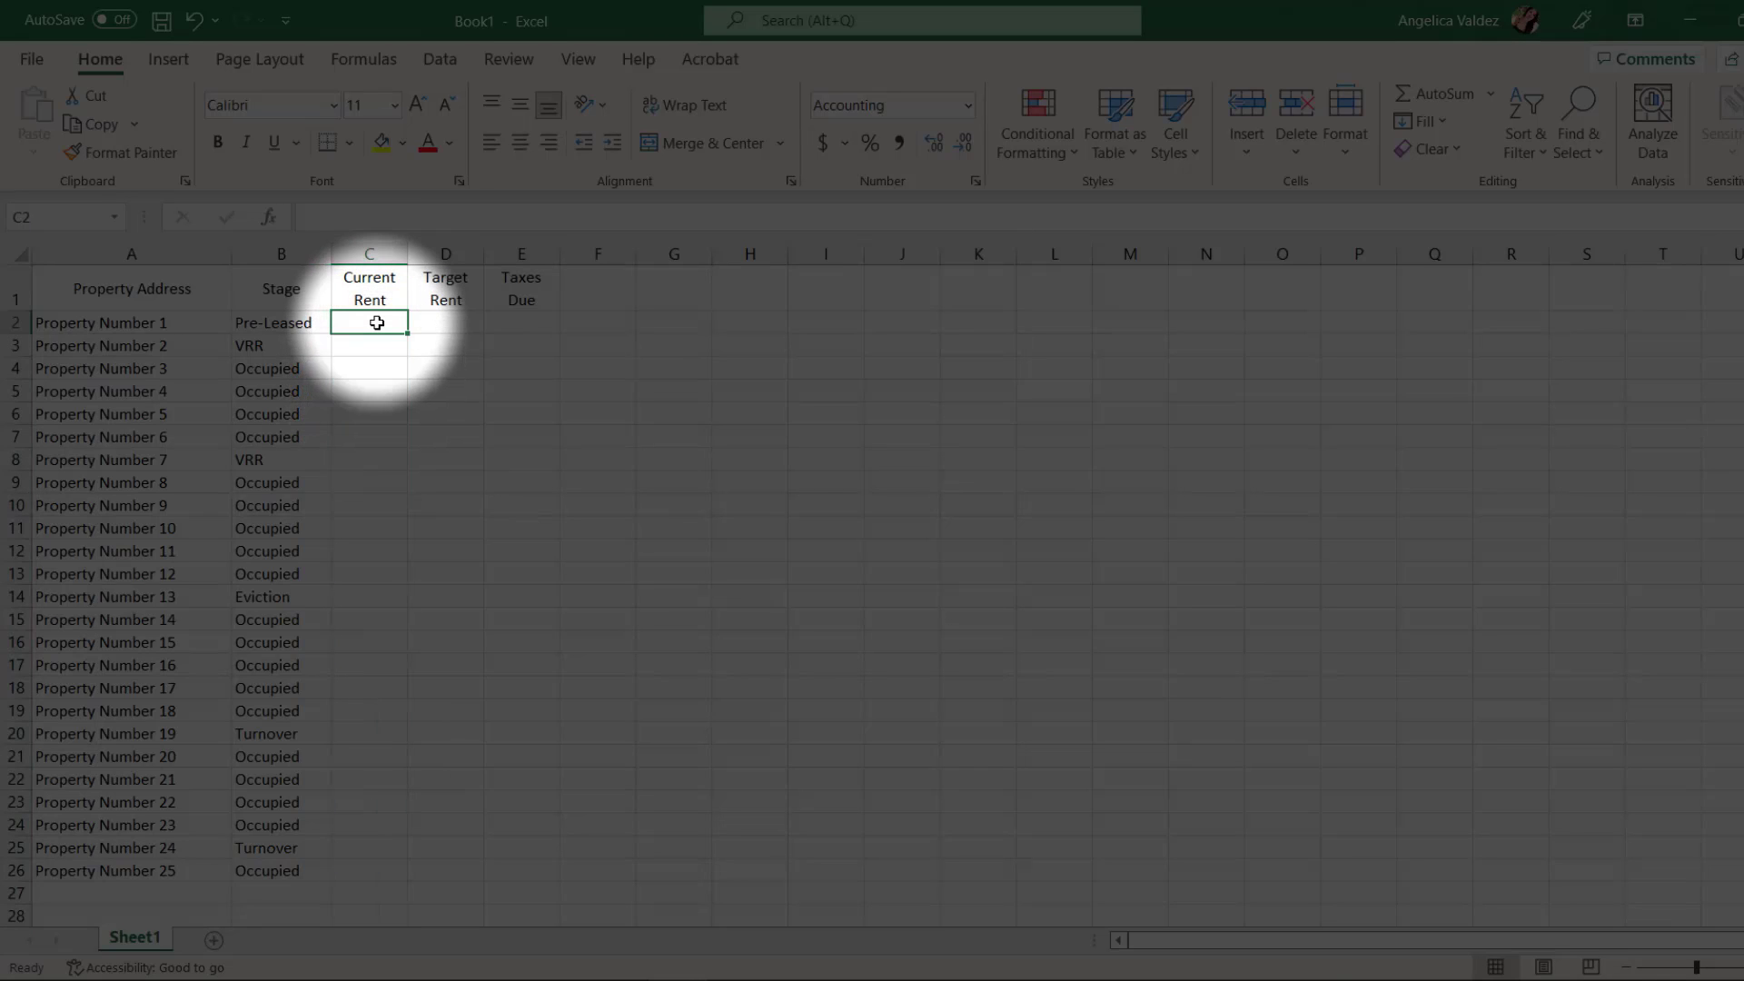
type("0")
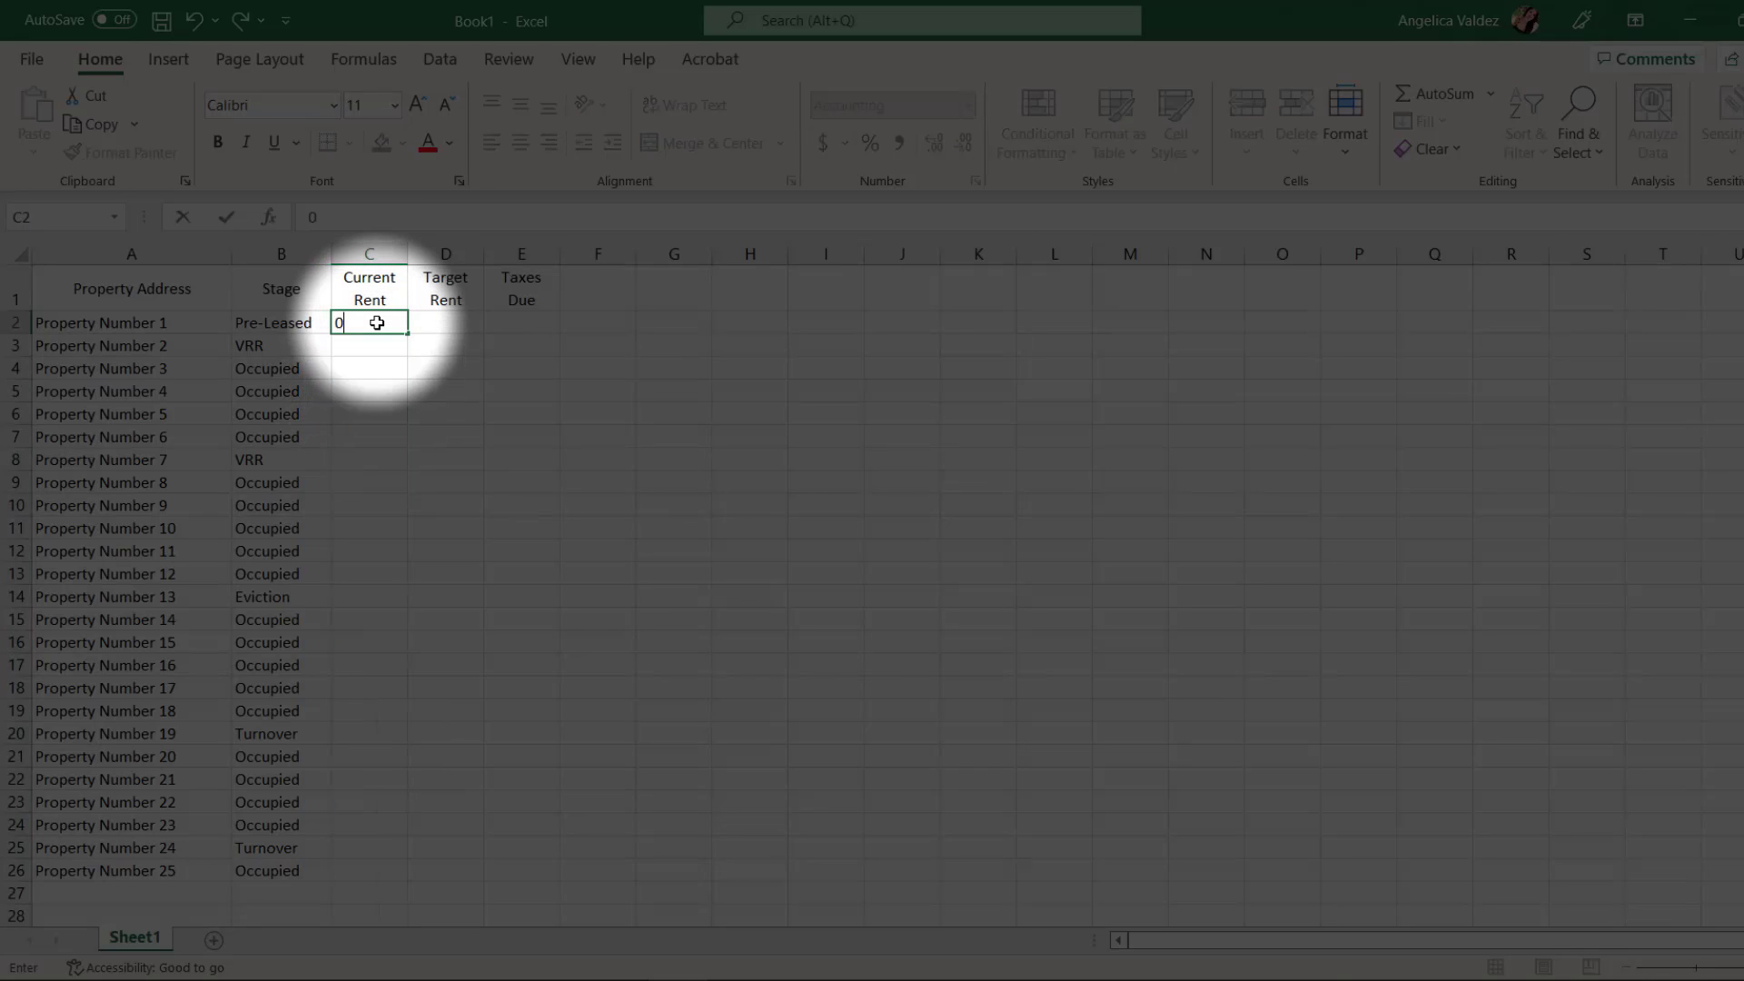
key("Return")
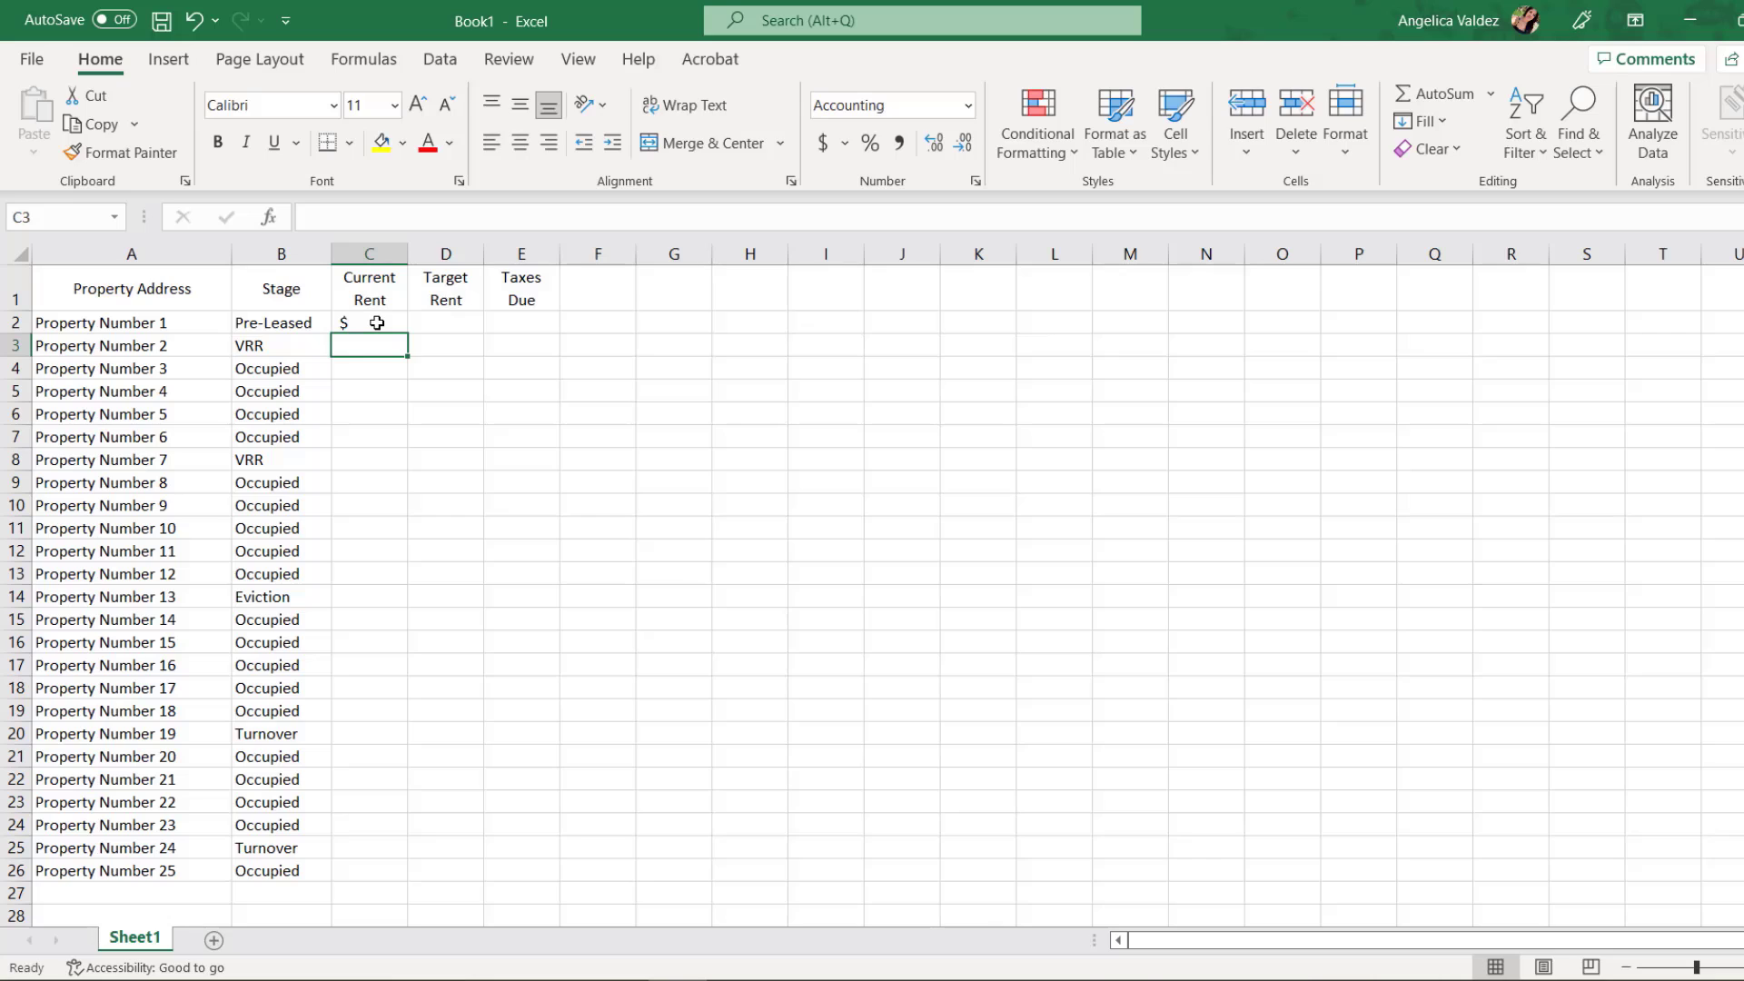
type("0")
key("Return")
type("650")
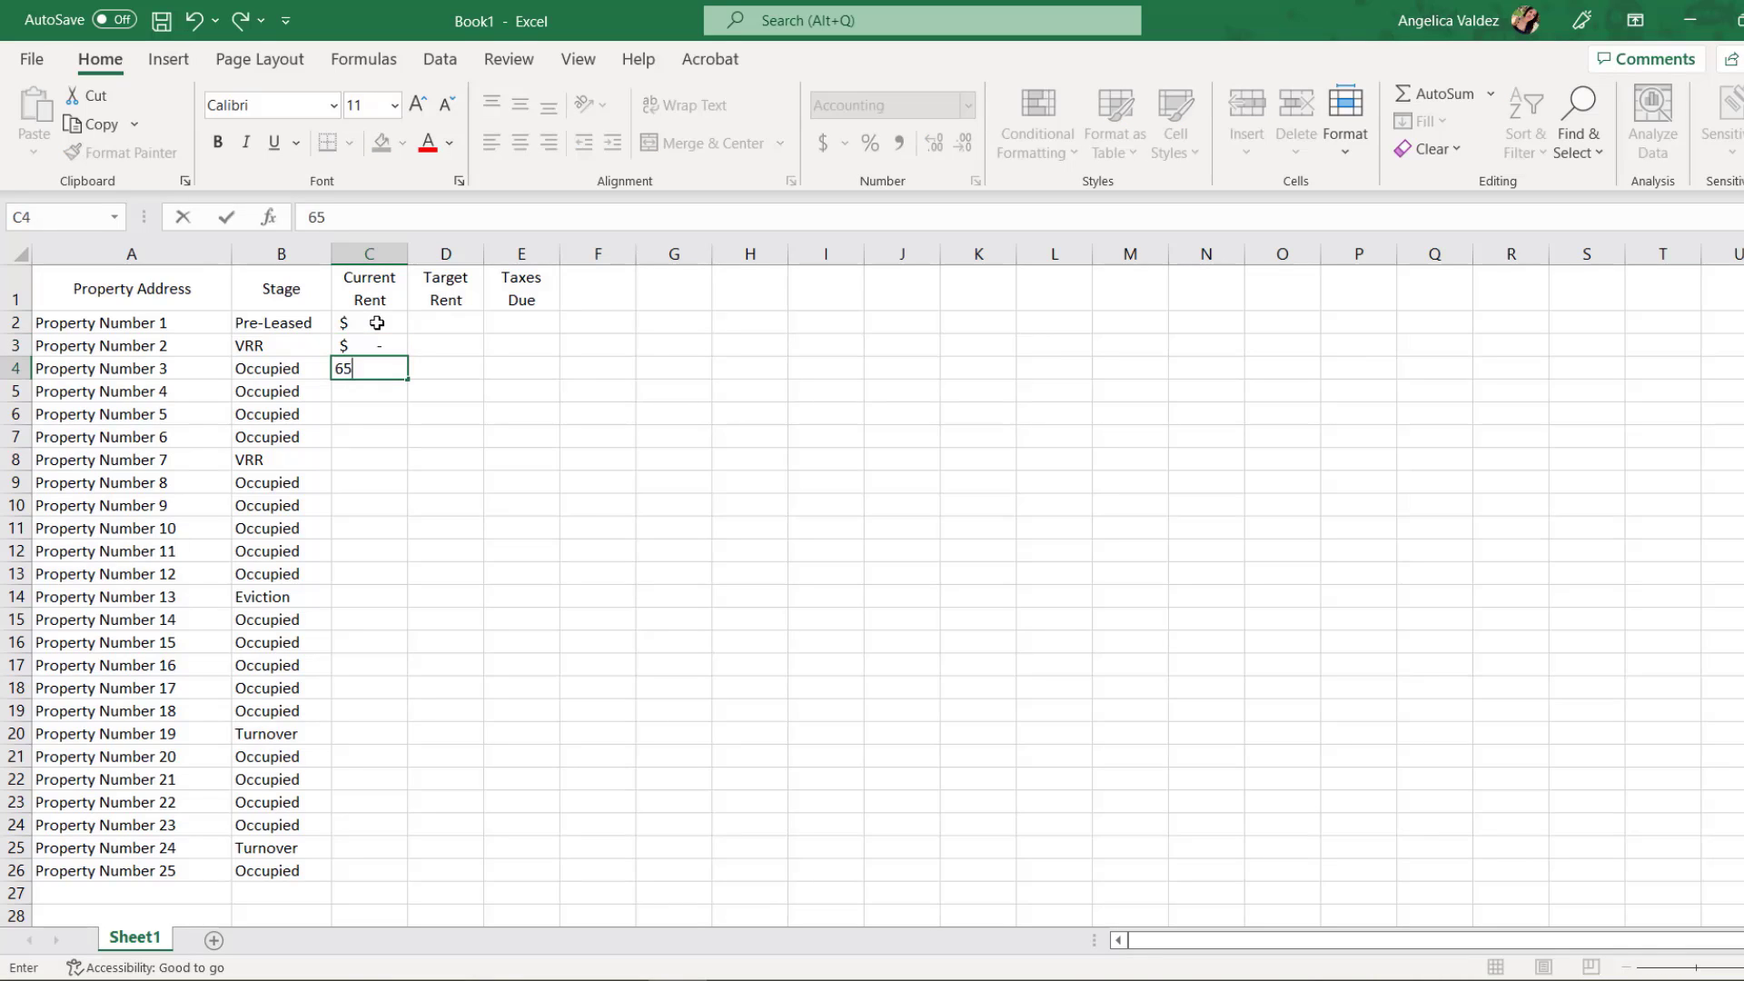
key("Return")
type("850")
key("Return")
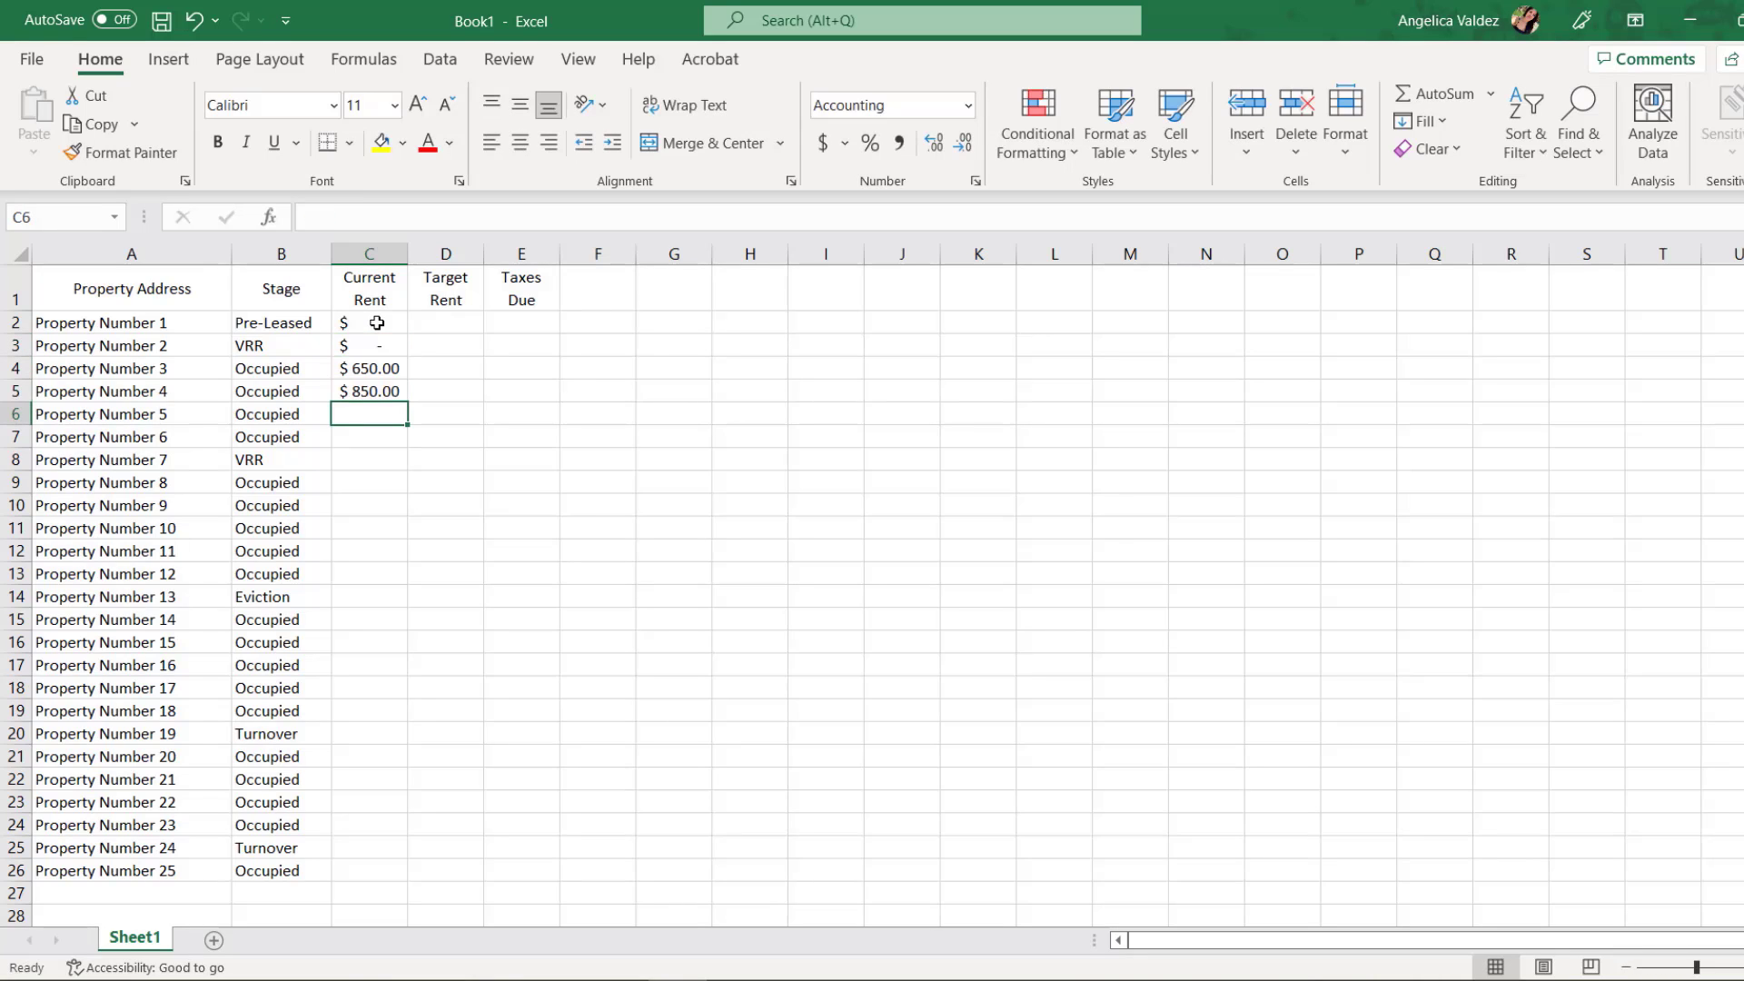
Enter the current rents 1230, 569 and 525 for Property Numbers 5 to 7.
type("1,2")
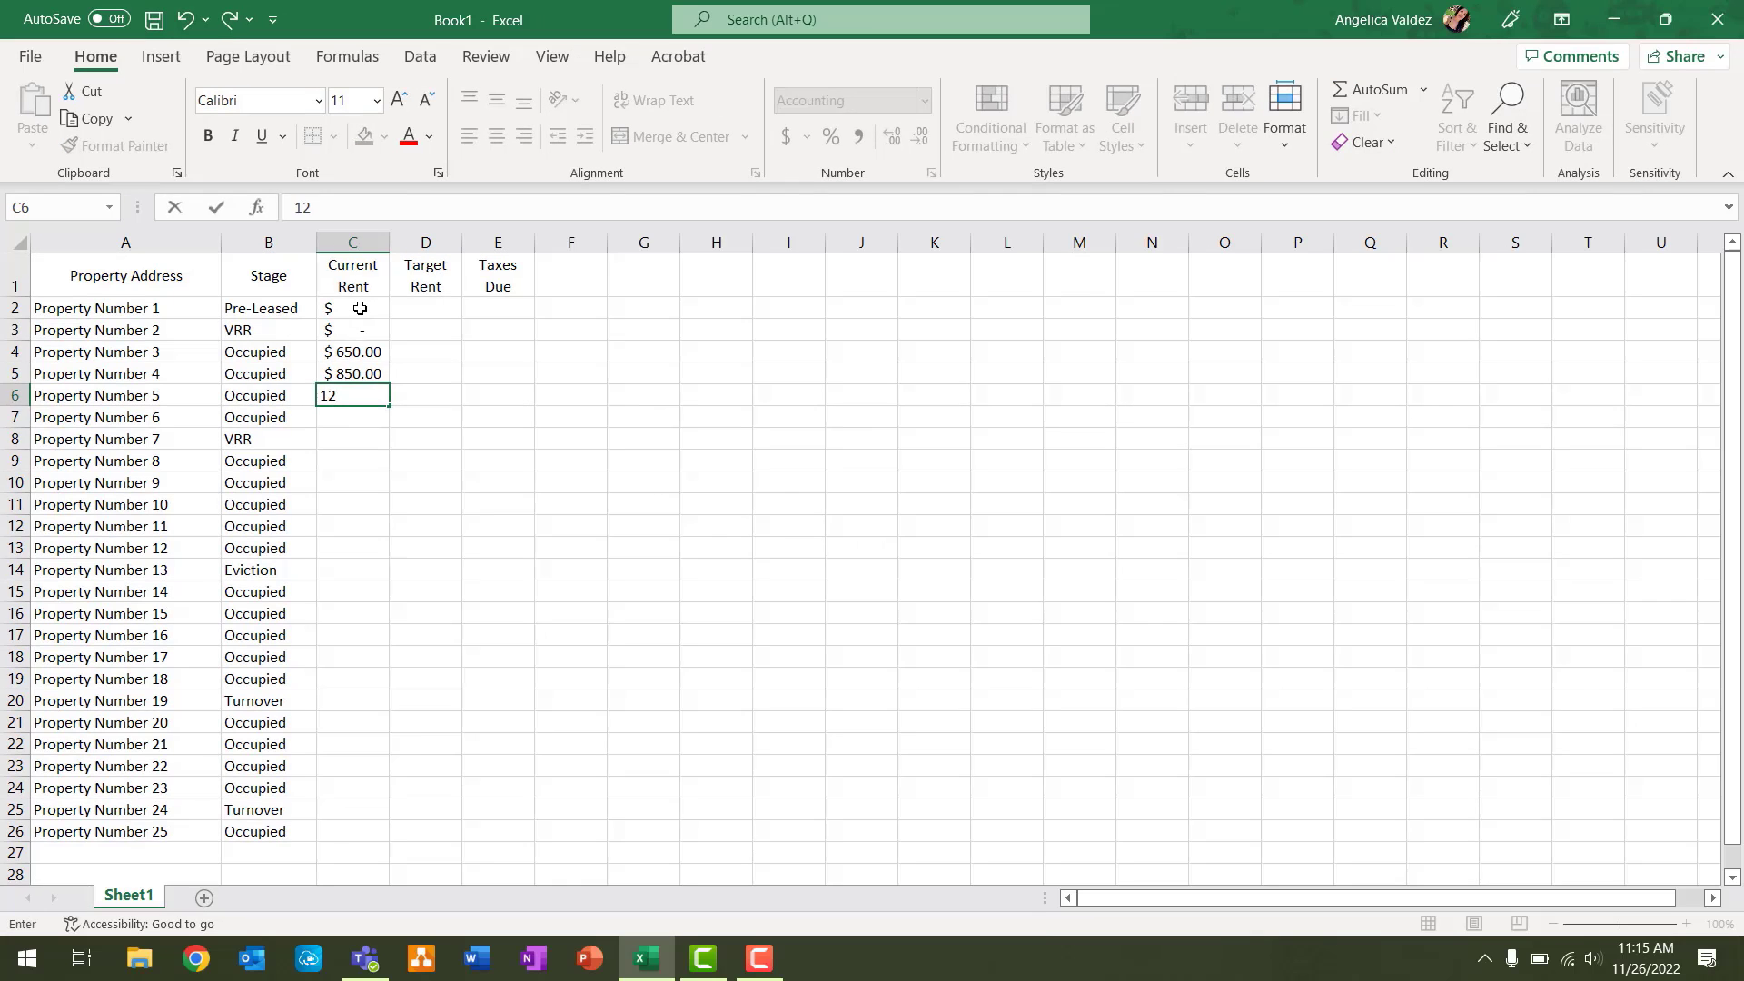
type("30")
key("Return")
type("569")
key("Return")
type("525")
key("Return")
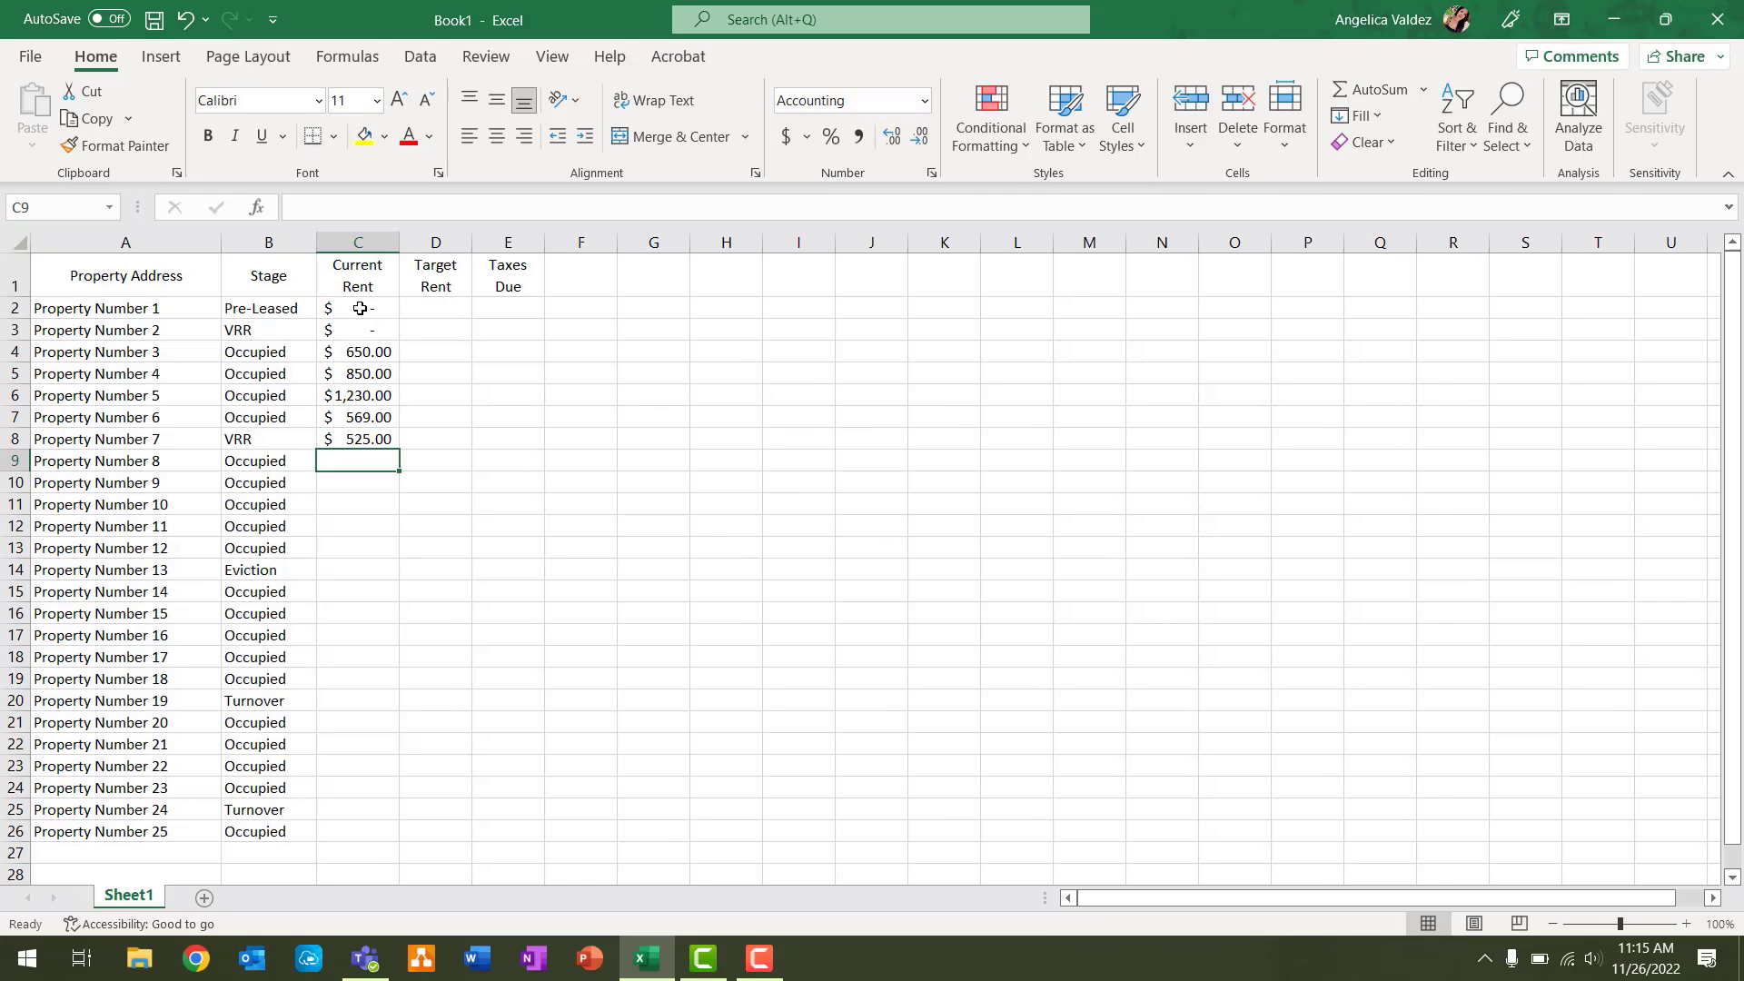
Enter current rents of 550 and 789 for Property Numbers 8 and 9, and change the rent of Property Number 7 to 0.
type("550")
key("Return")
type("789")
key("Return")
left_click(361, 438)
type("0")
key("Return")
Enter the current rents 895, 560 and 495 for Property Numbers 10 to 12.
left_click(355, 504)
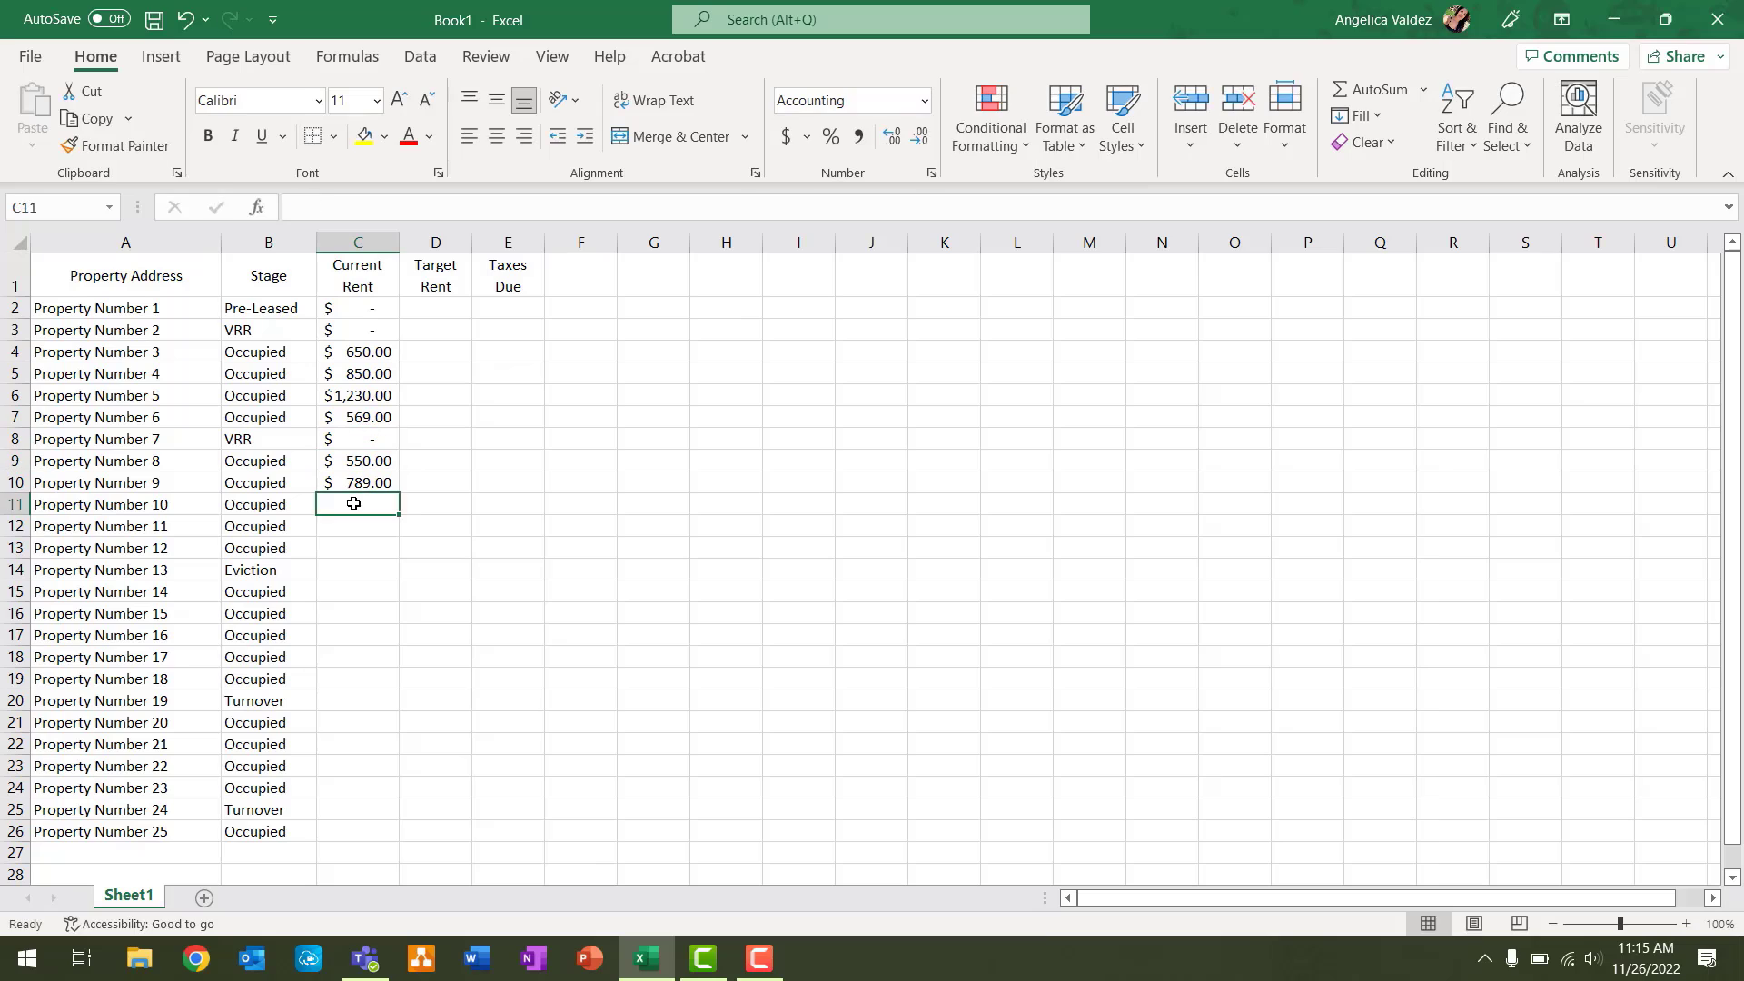
type("896")
key("Return")
left_click(386, 506)
type("895")
key("Return")
type("560")
key("Return")
type("495")
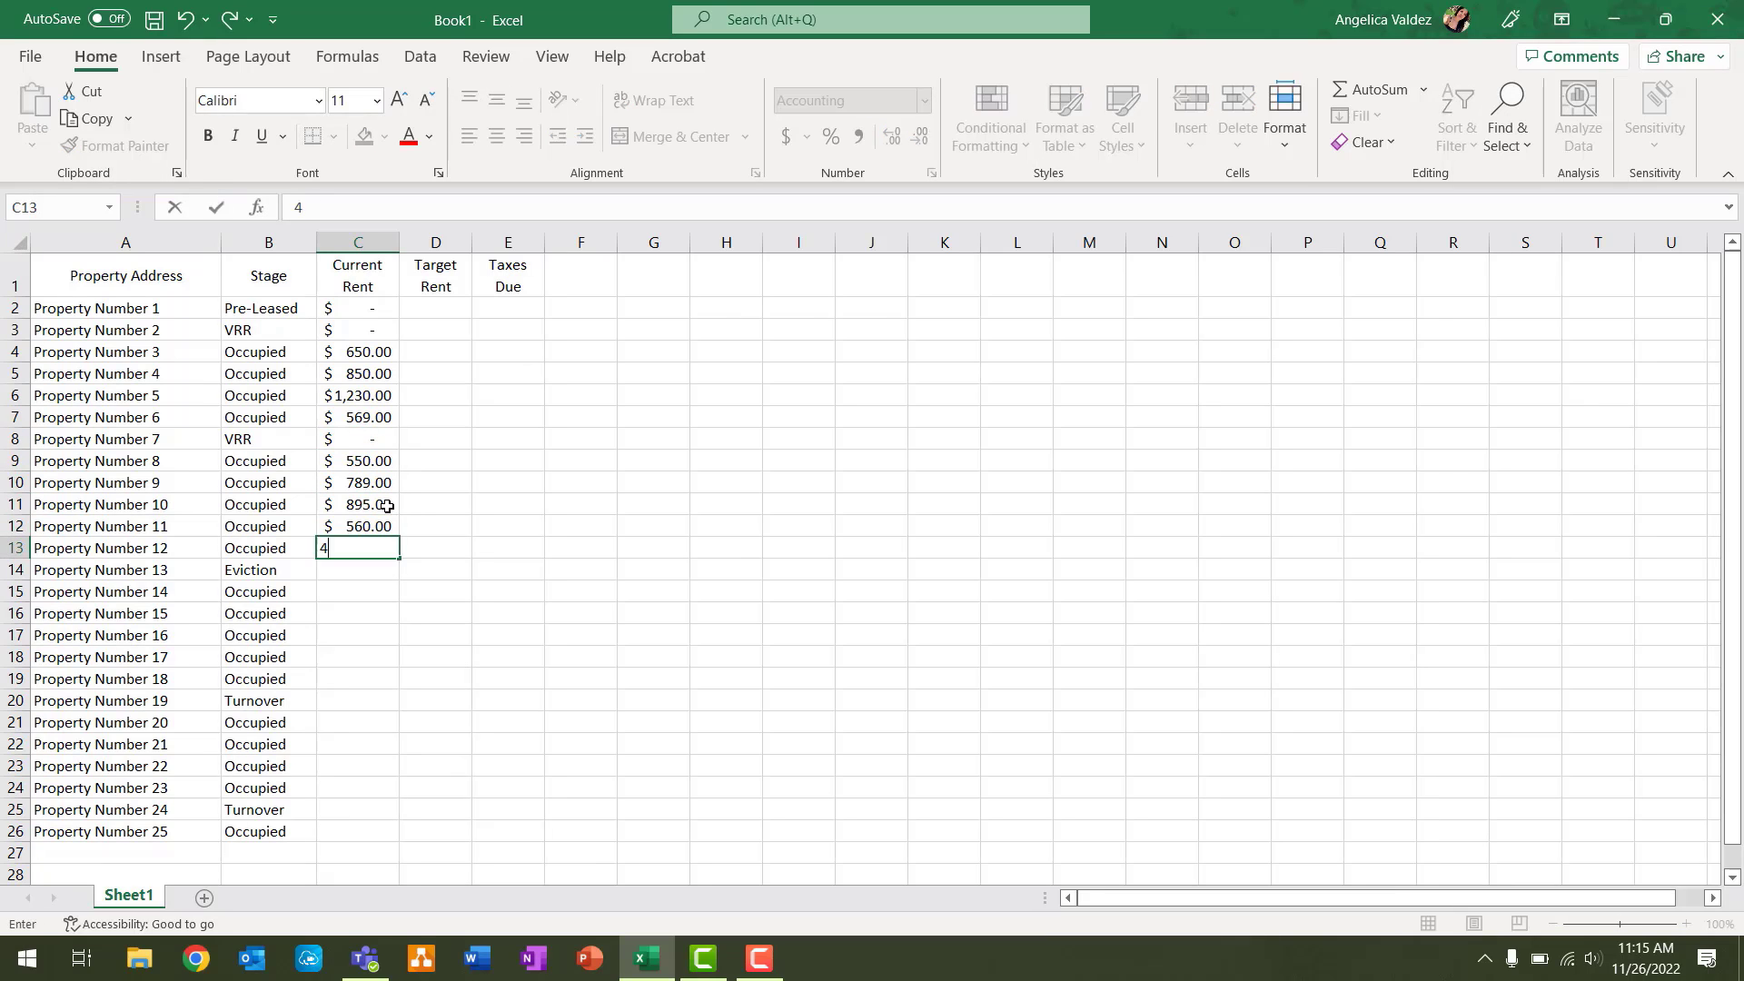
key("Return")
Enter the current rents 0, 560, 785 and 850 for Property Numbers 13 to 16.
key("0")
key("Return")
type("560")
key("Return")
type("785")
key("Return")
type("850")
key("Return")
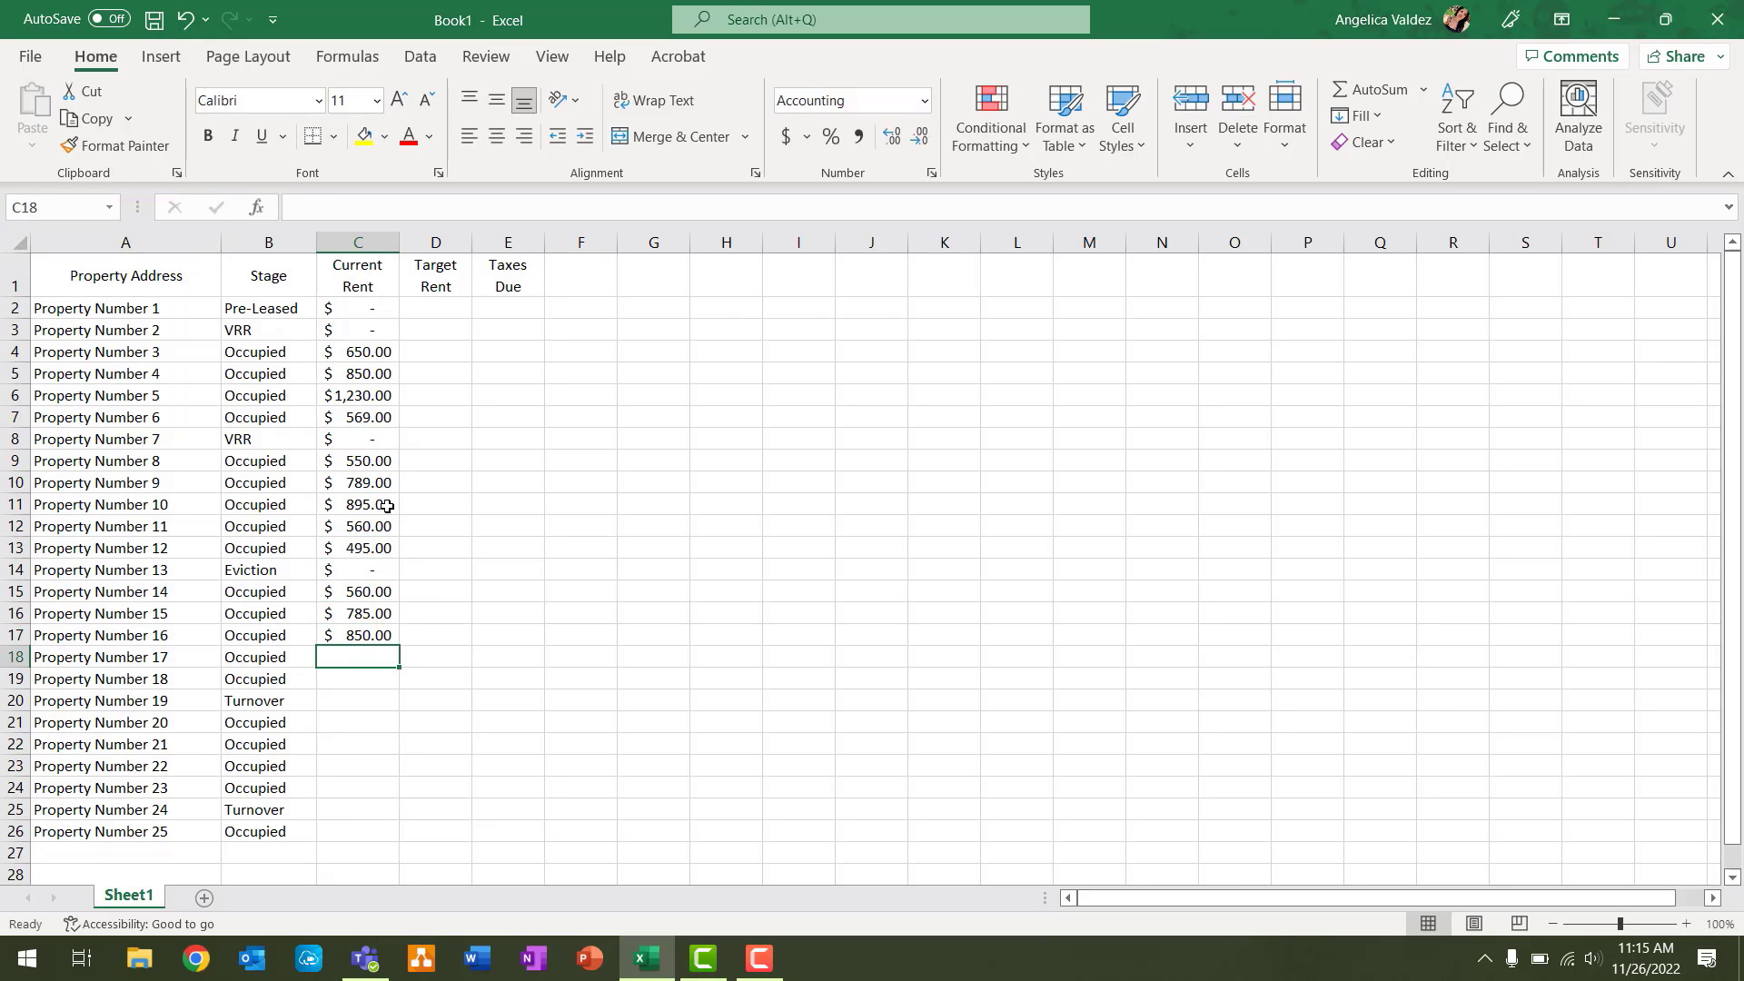
Enter the current rents 950, 1060 and 1250 for Property Numbers 17 to 19.
type("950")
key("Return")
type("1060")
key("Return")
type("1250")
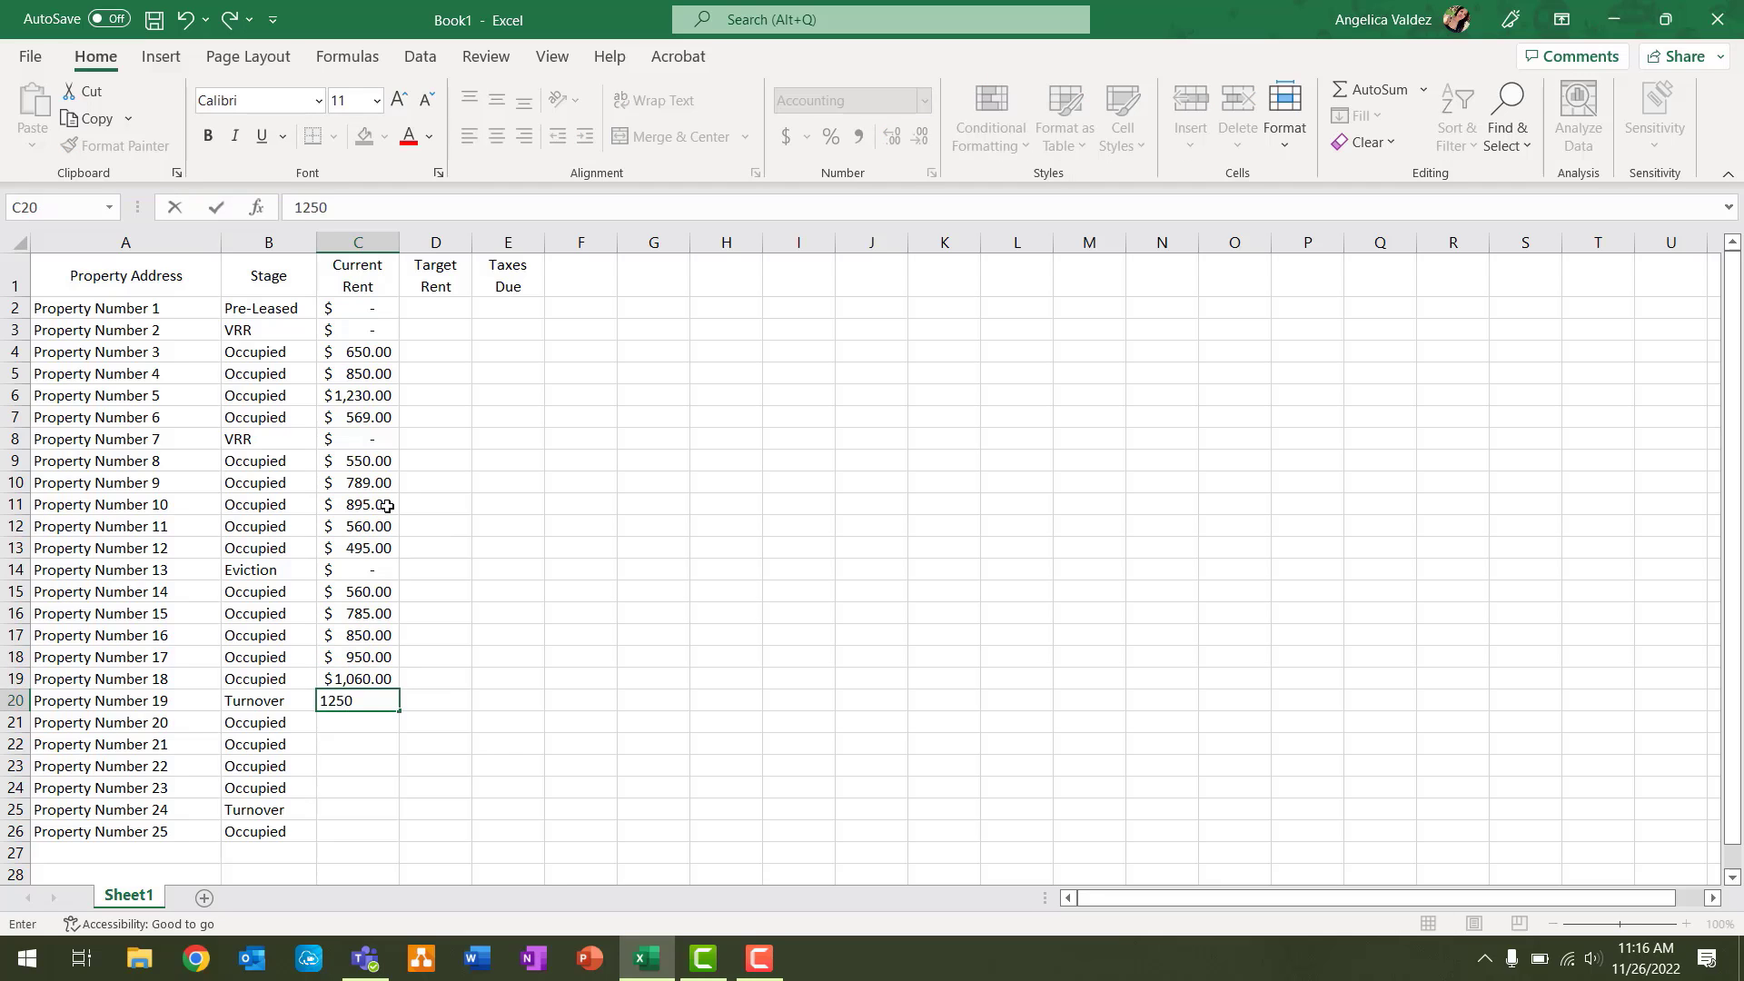
key("Return")
Enter current rents of 950 and 550 for Property Numbers 20 and 21, and change the rent of Property Number 19 to 0.
type("950")
key("Return")
type("550")
key("Return")
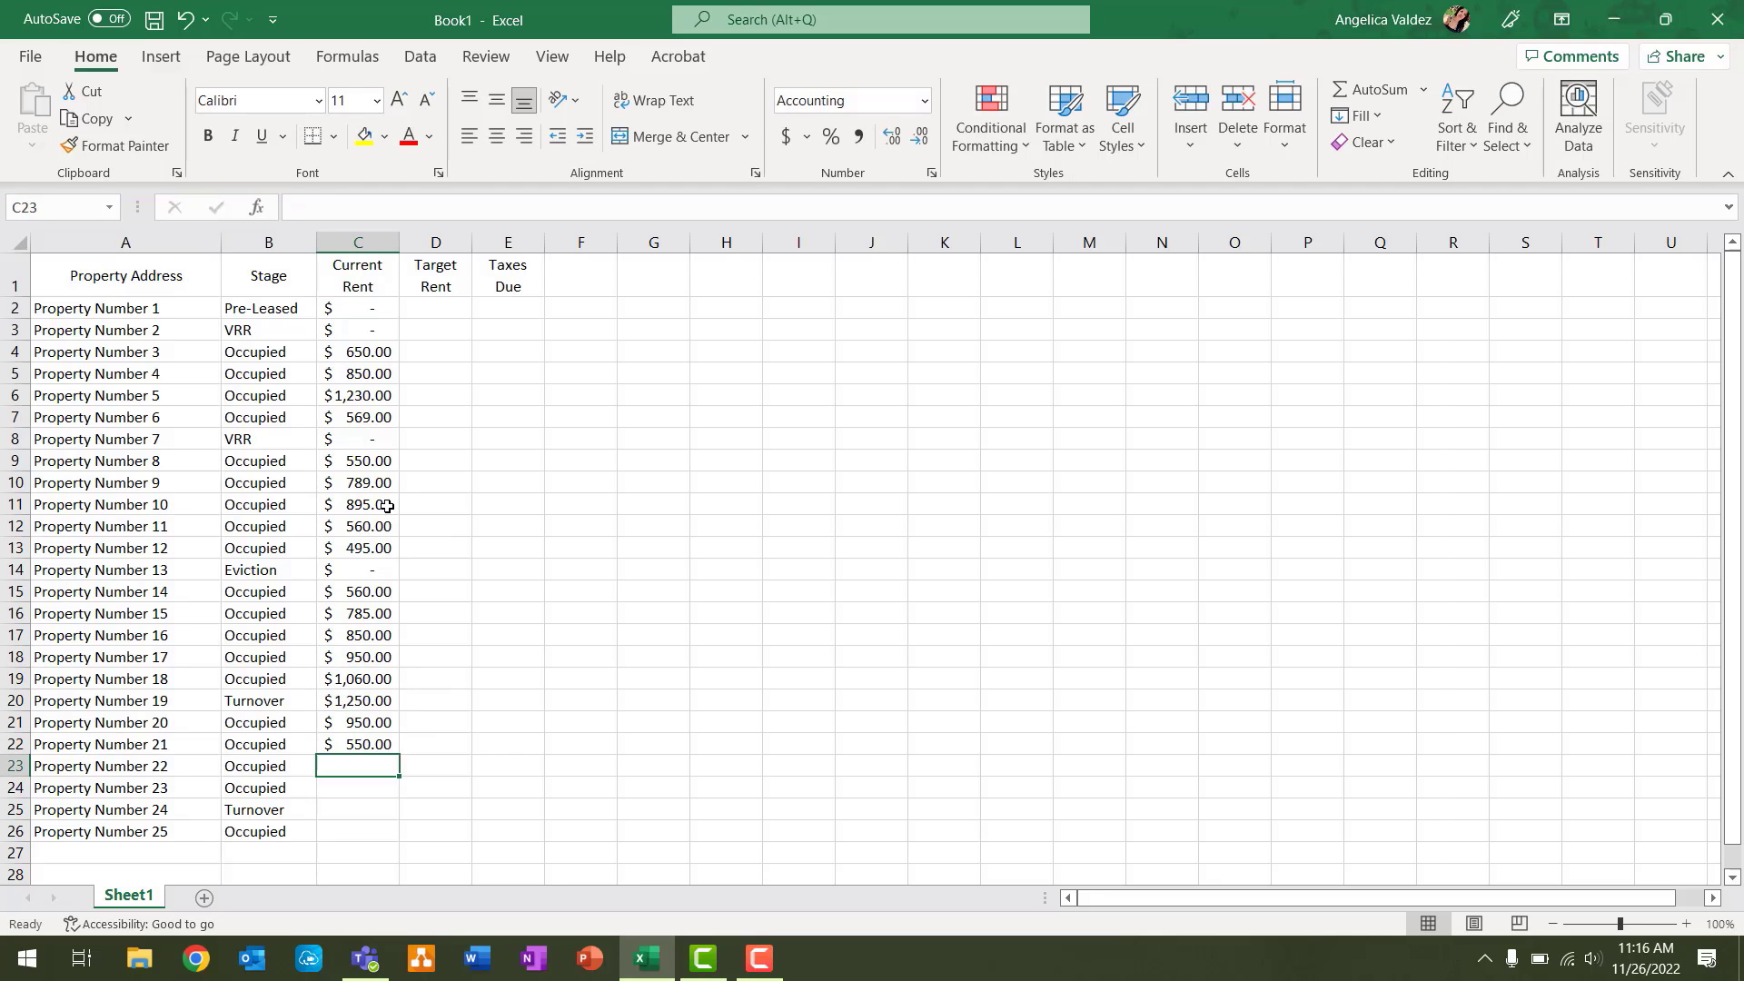
left_click(380, 701)
type("0")
key("Return")
Enter the current rents 1250, 560, 0 and 650 for Property Numbers 22 to 25.
left_click(393, 766)
type("1250")
key("Return")
type("560")
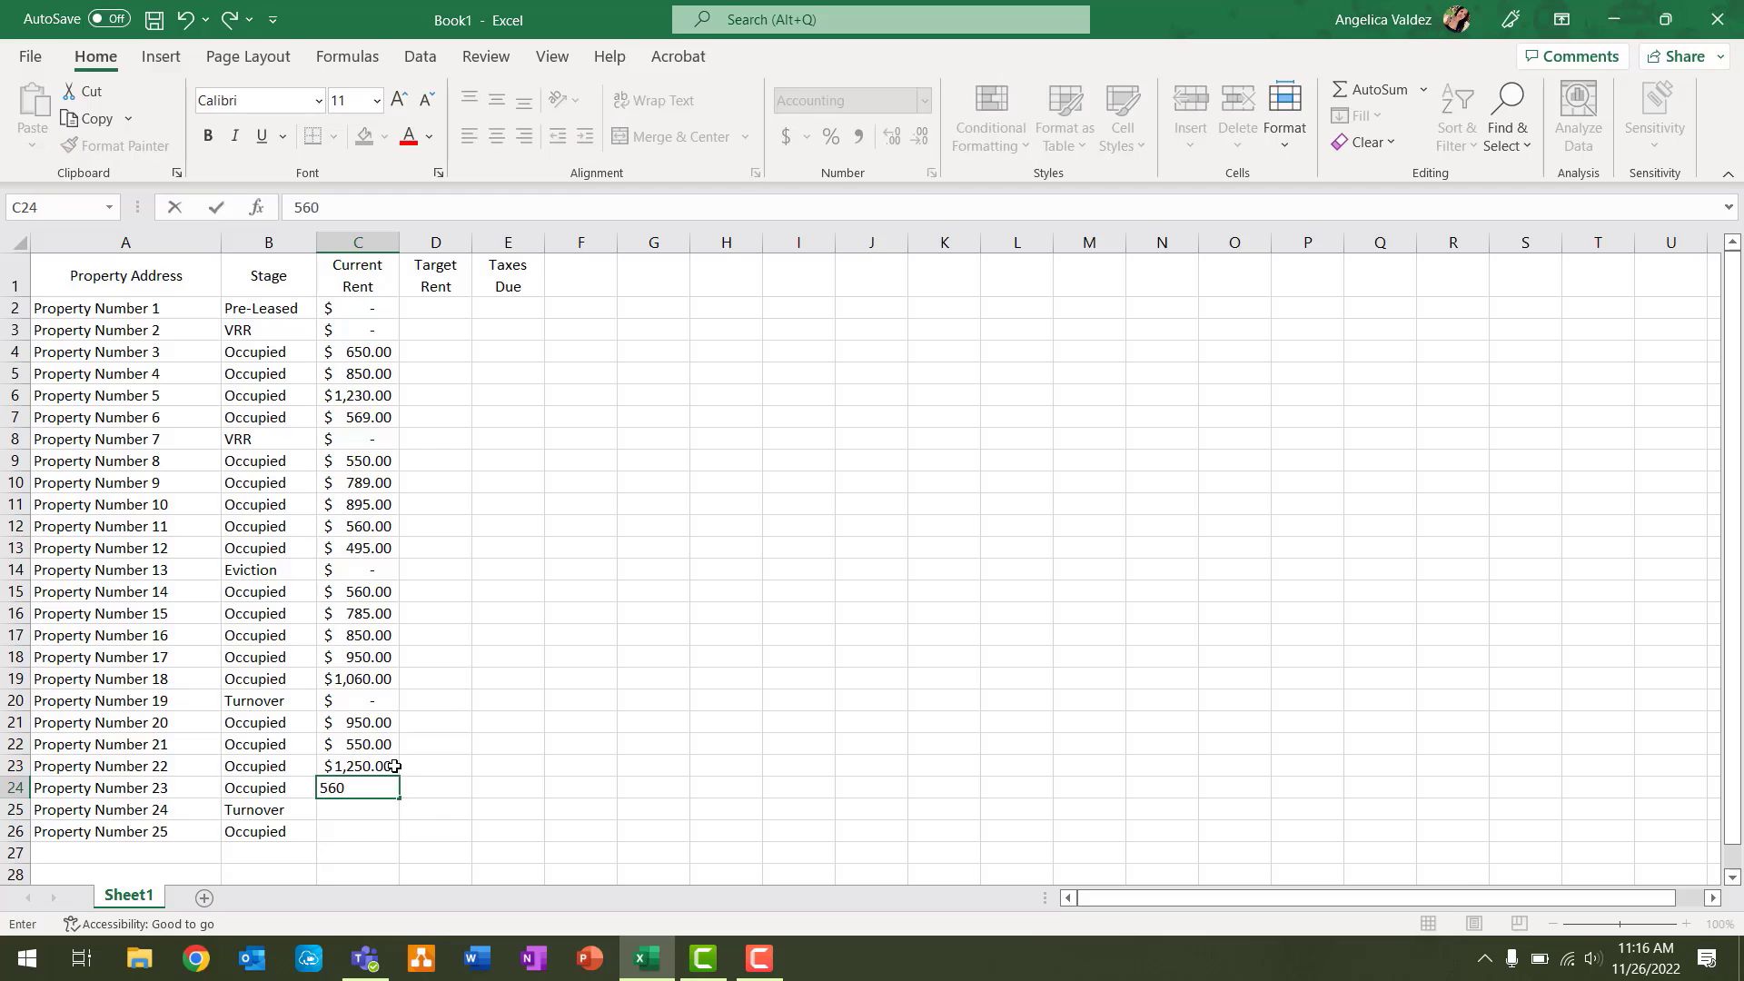
key("Return")
type("0")
key("Return")
type("650")
key("Return")
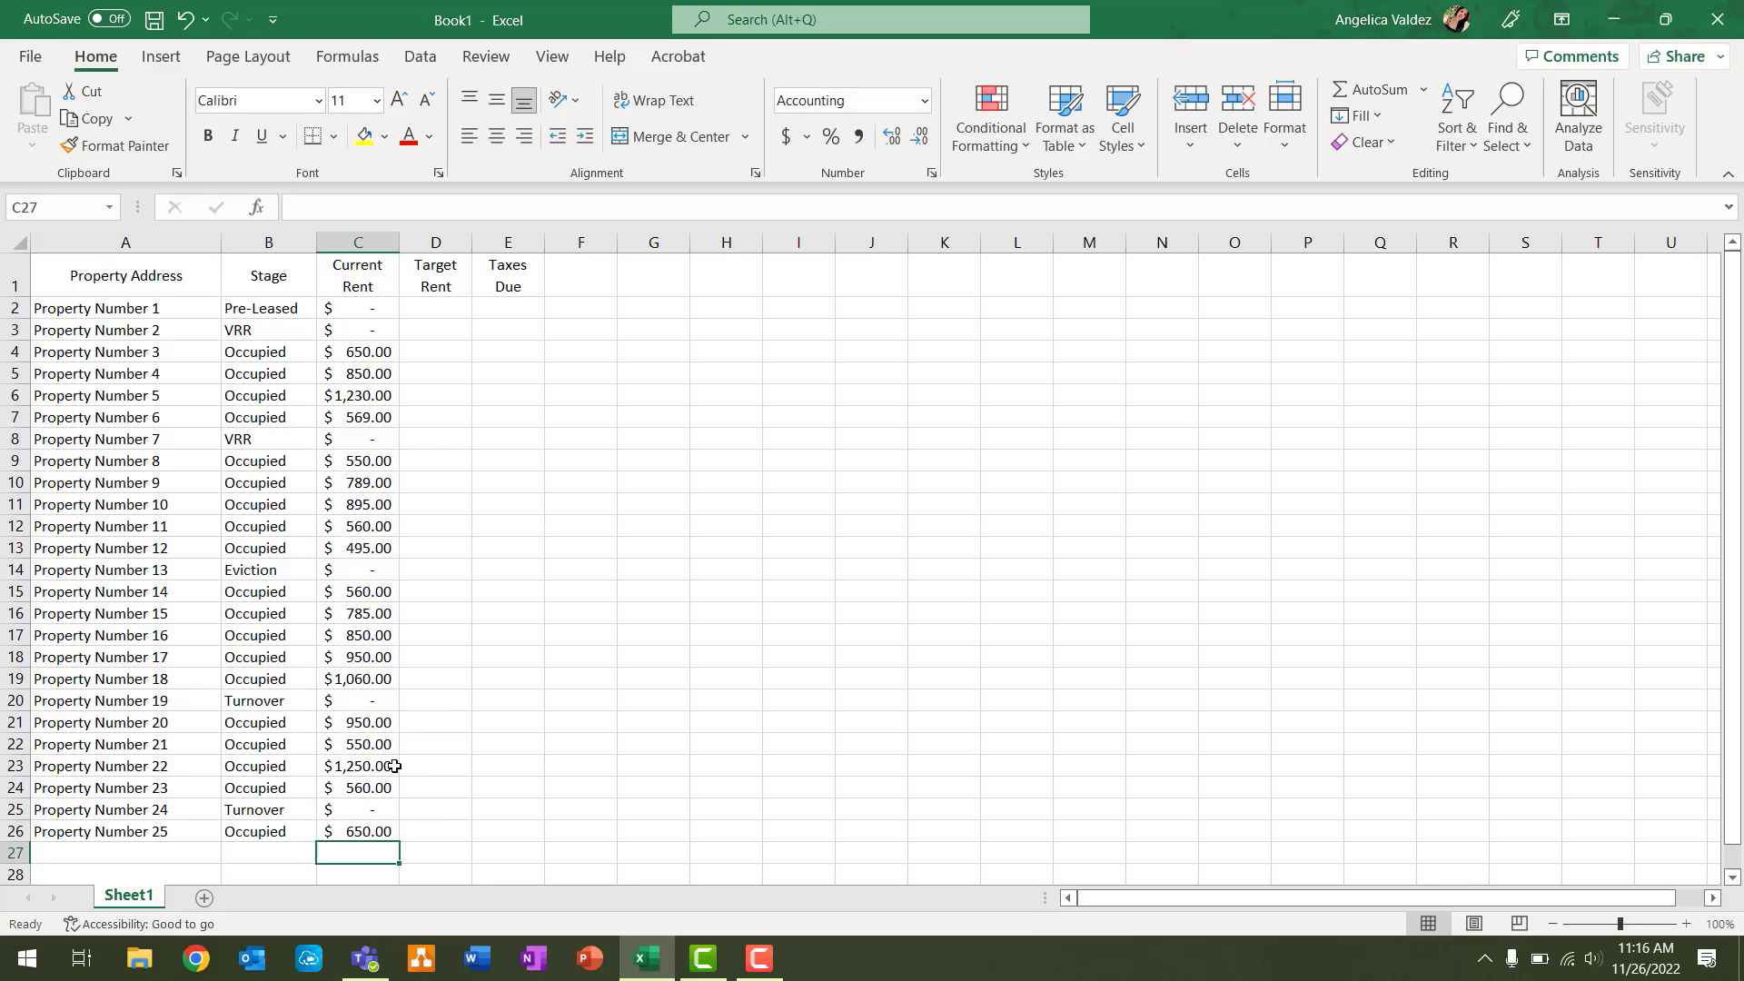
Enter target rents of 950 for Property Number 1 and 1300 for Property Number 2.
left_click(450, 311)
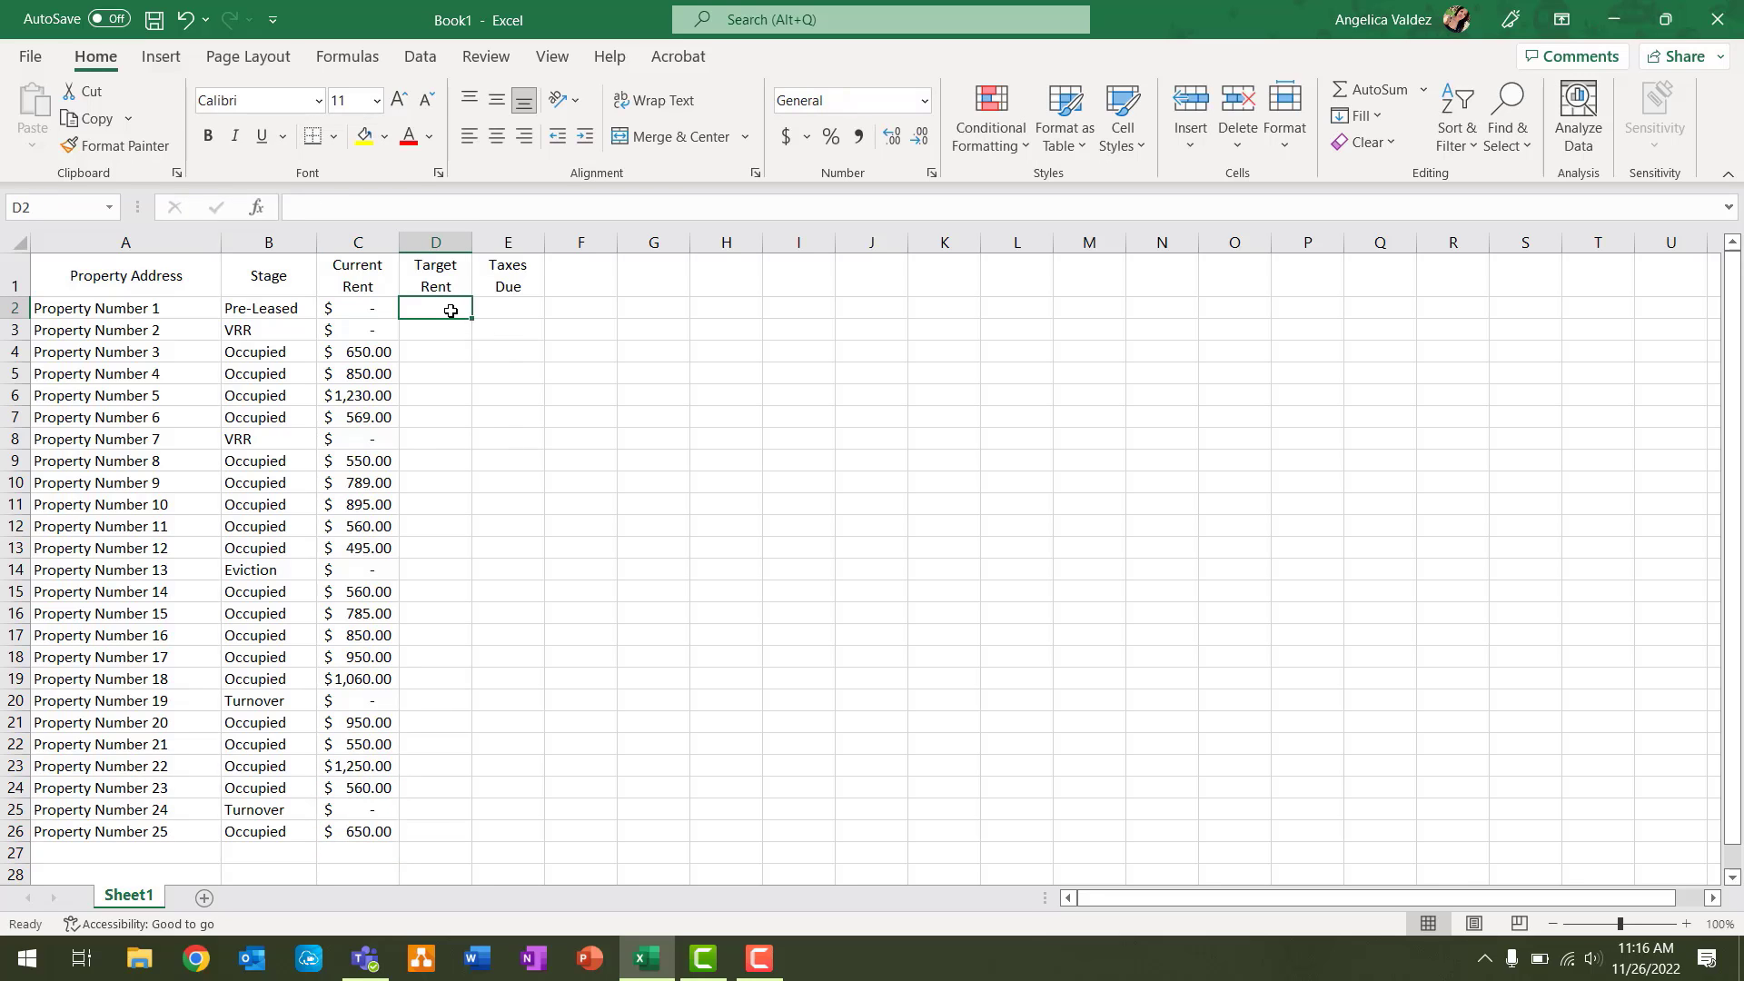
type("95")
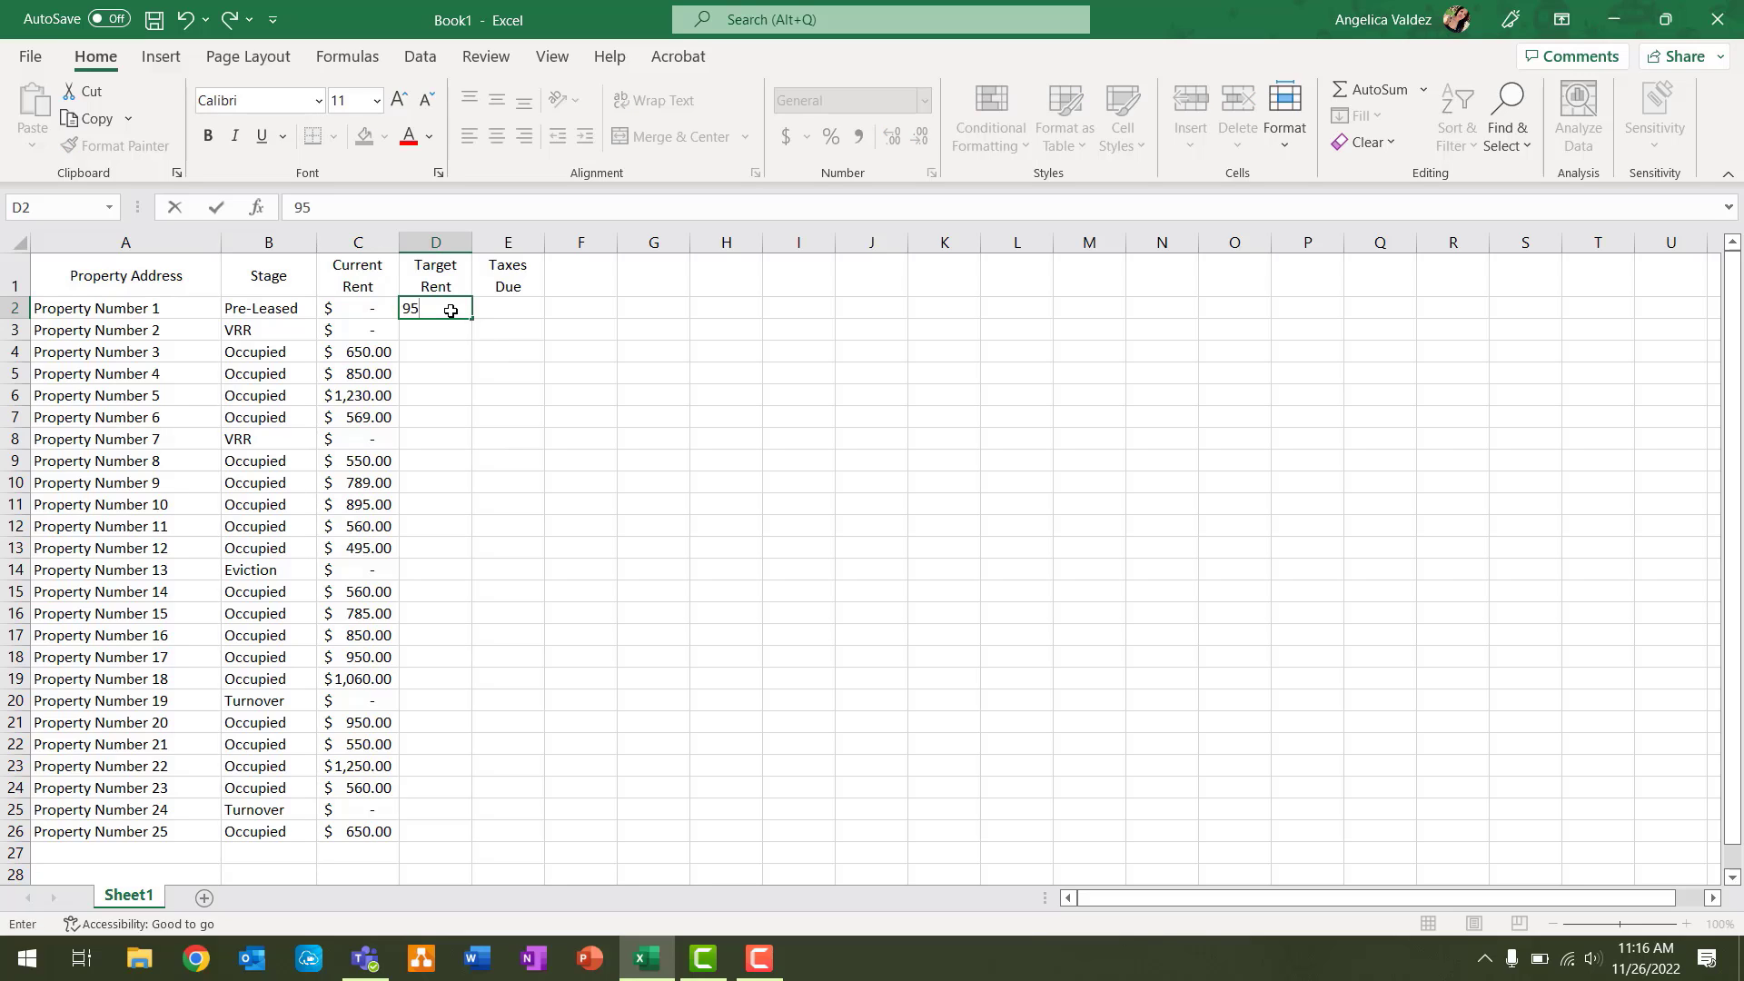
key("Return")
key("Return")
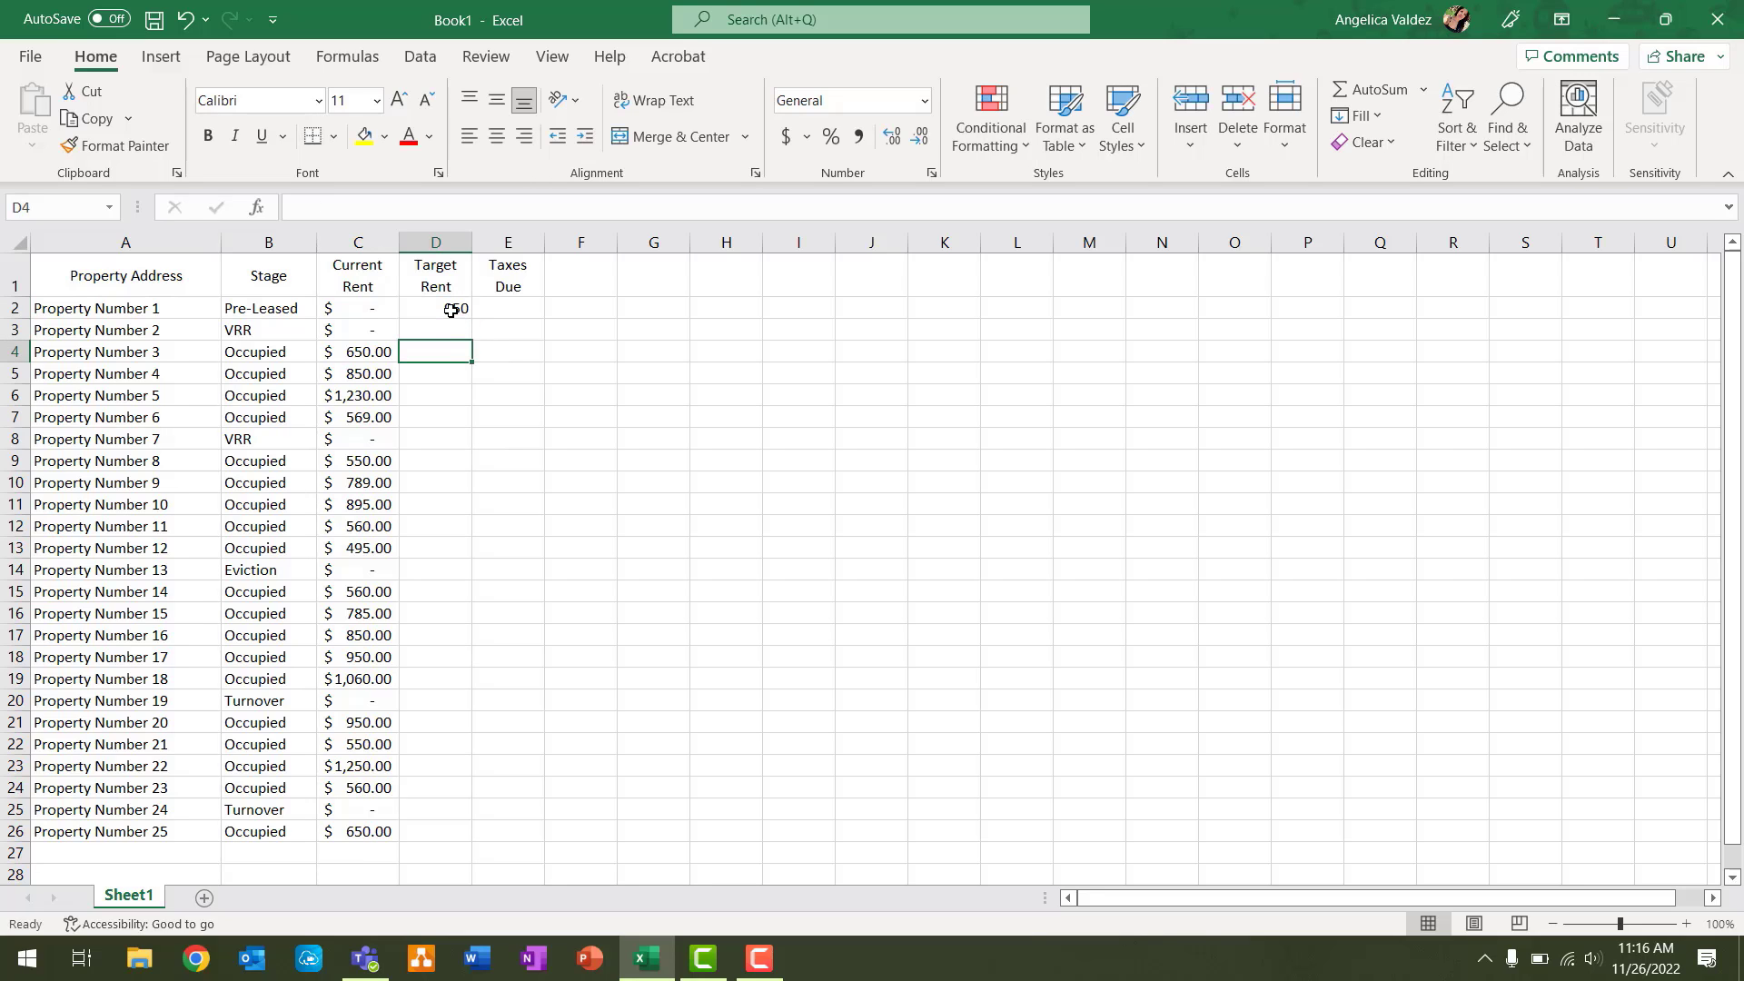
left_click(446, 331)
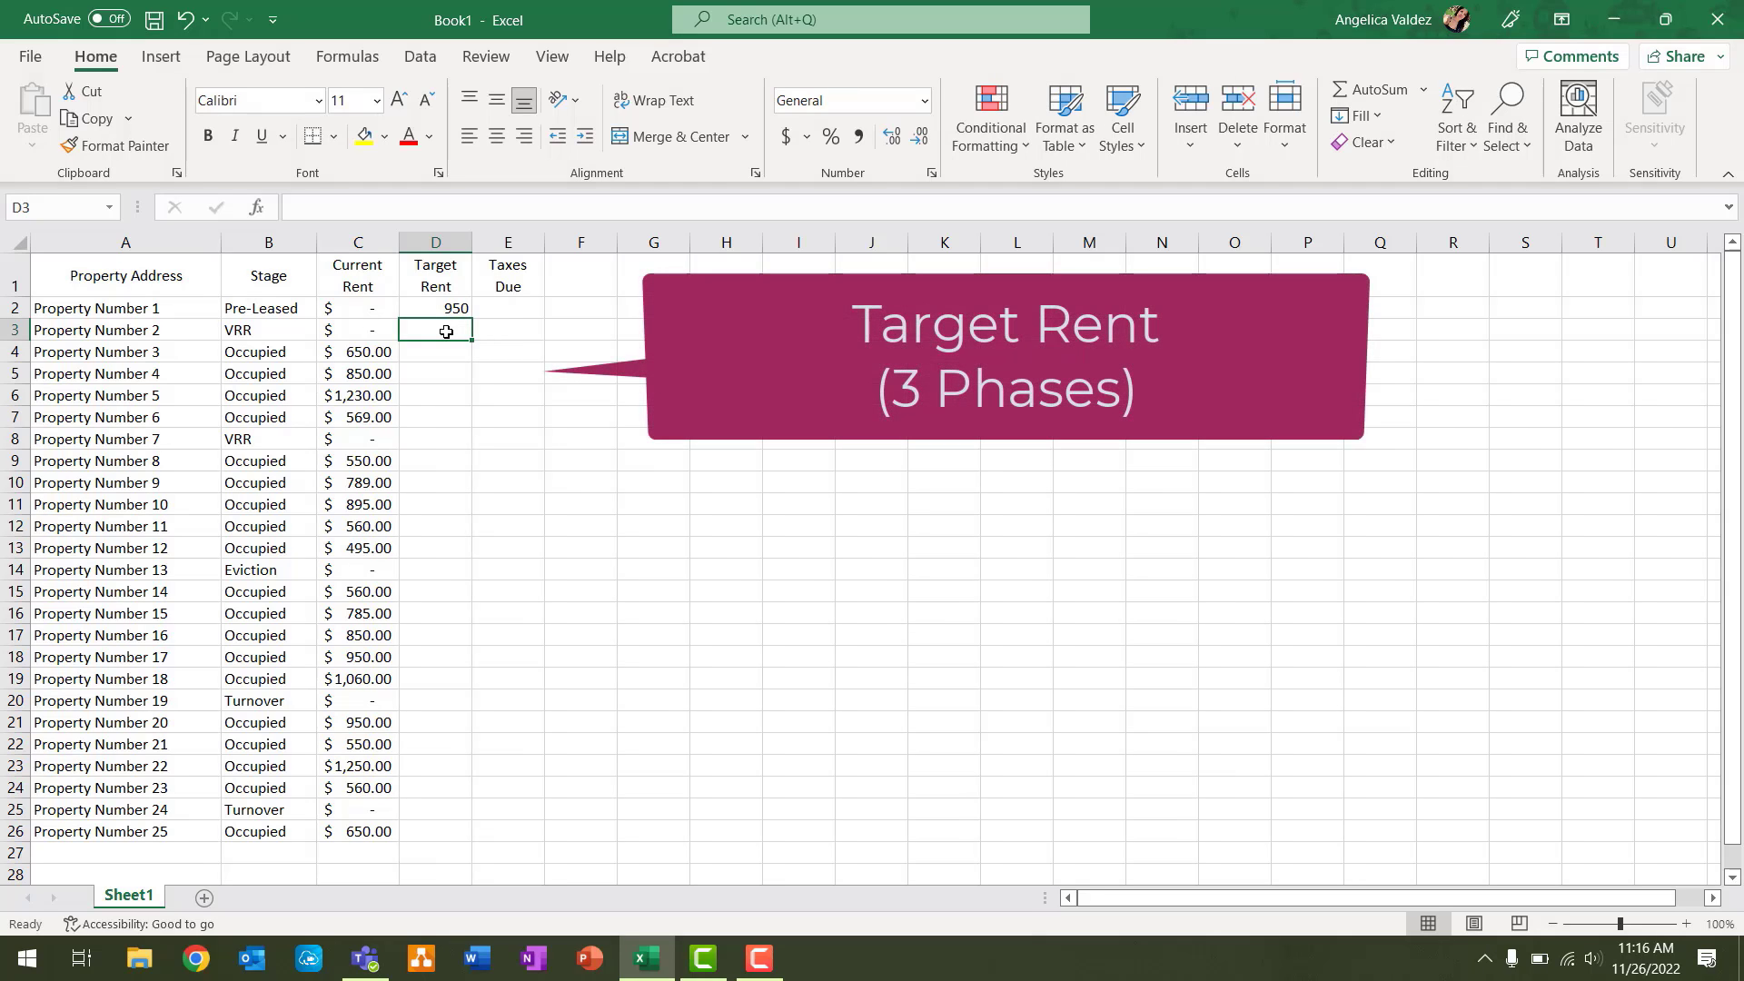
type("1300.")
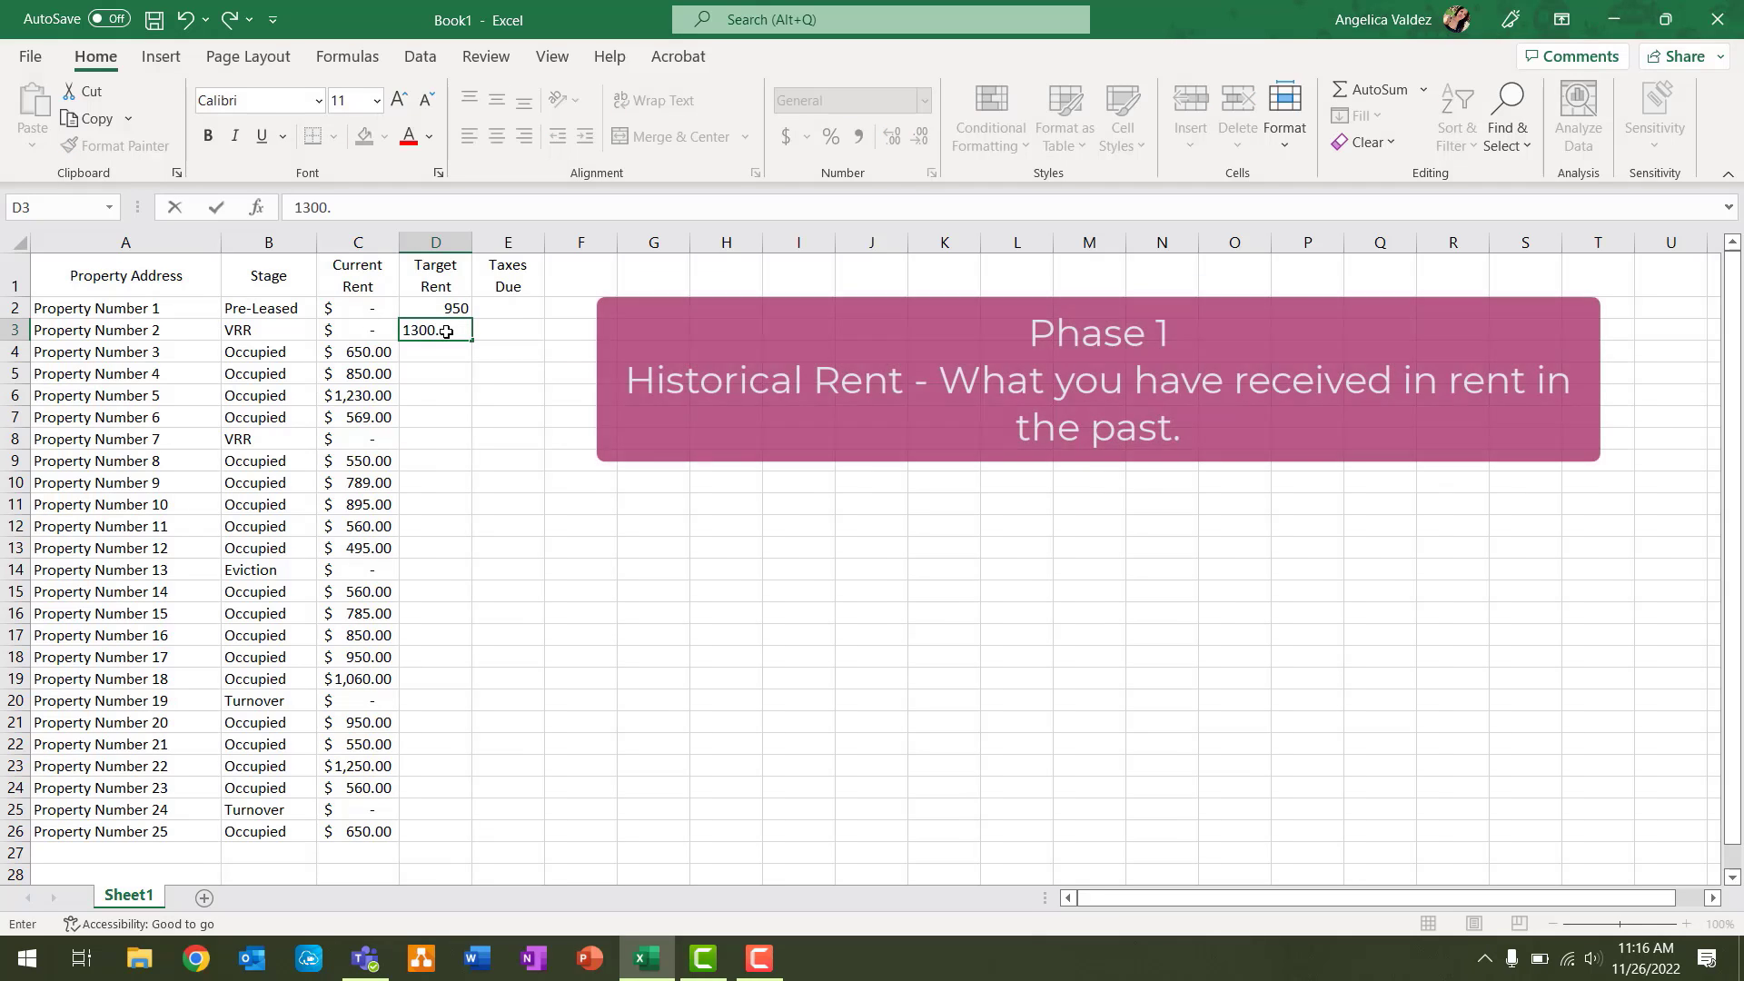
key("Return")
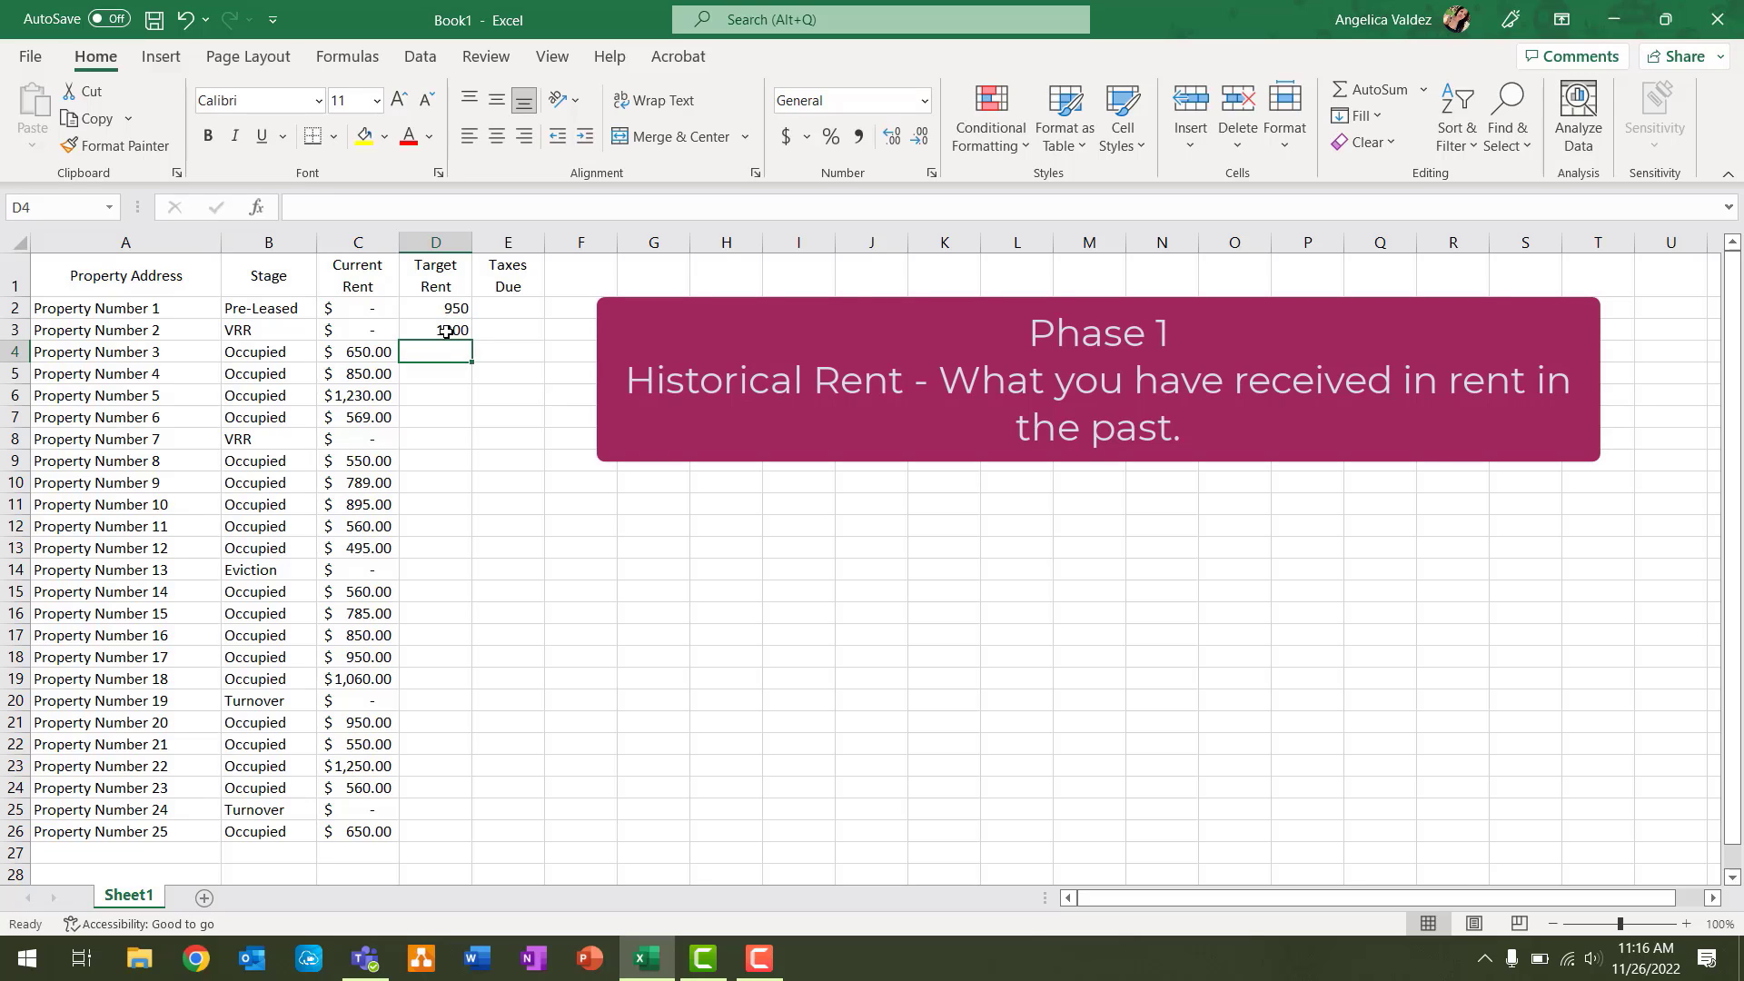
Enter target rents of 650 for Property Number 3 and 850 for Property Number 4.
type("650")
key("Return")
type("85")
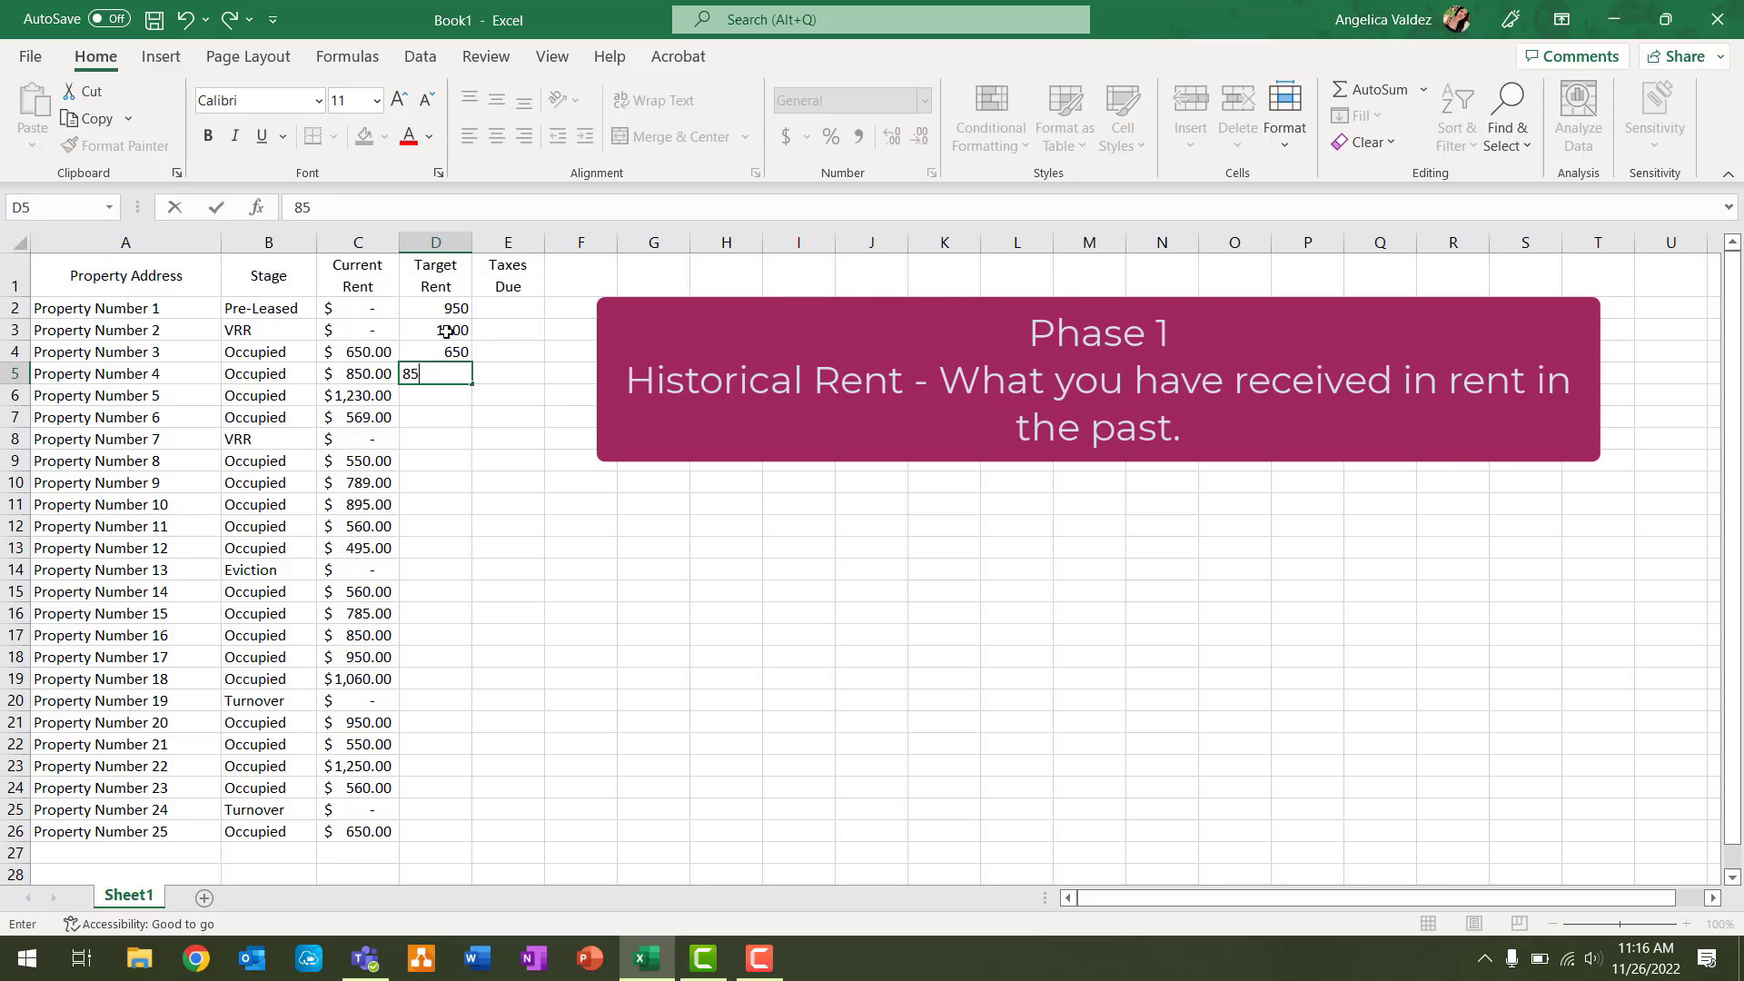
type("0")
key("Return")
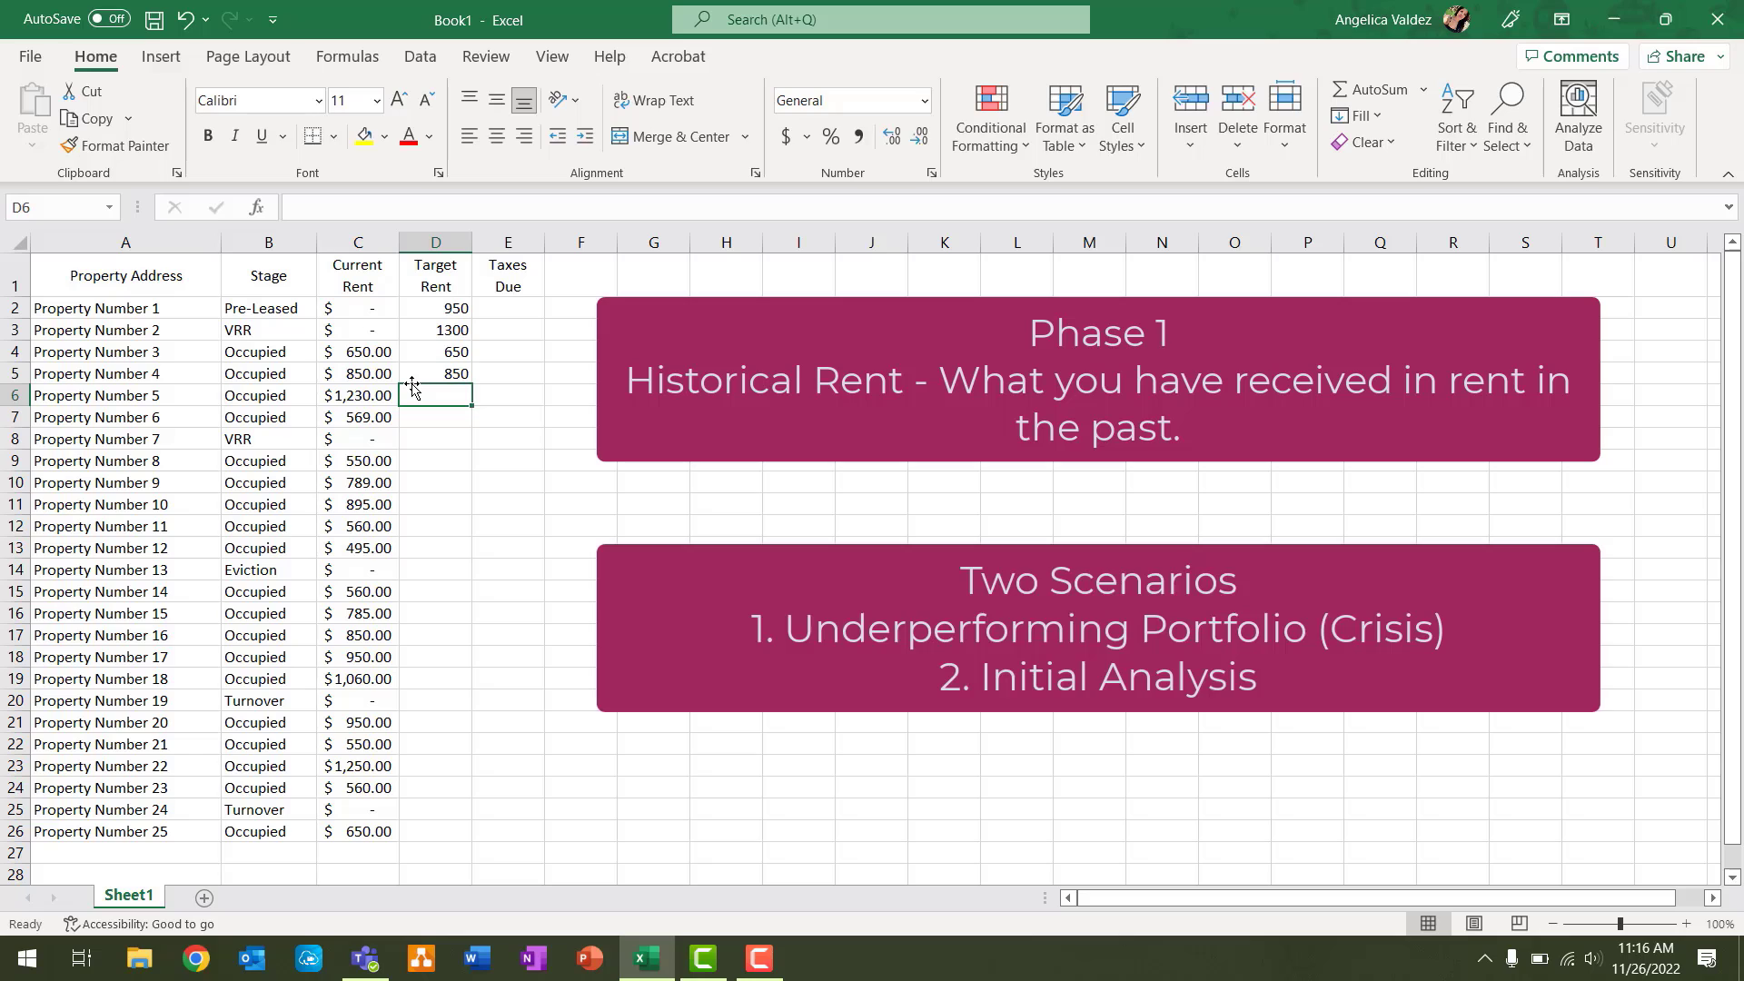
Enter target rents of 1230, 569 and 850 for Property Numbers 5, 6 and 7.
type("1230")
key("Return")
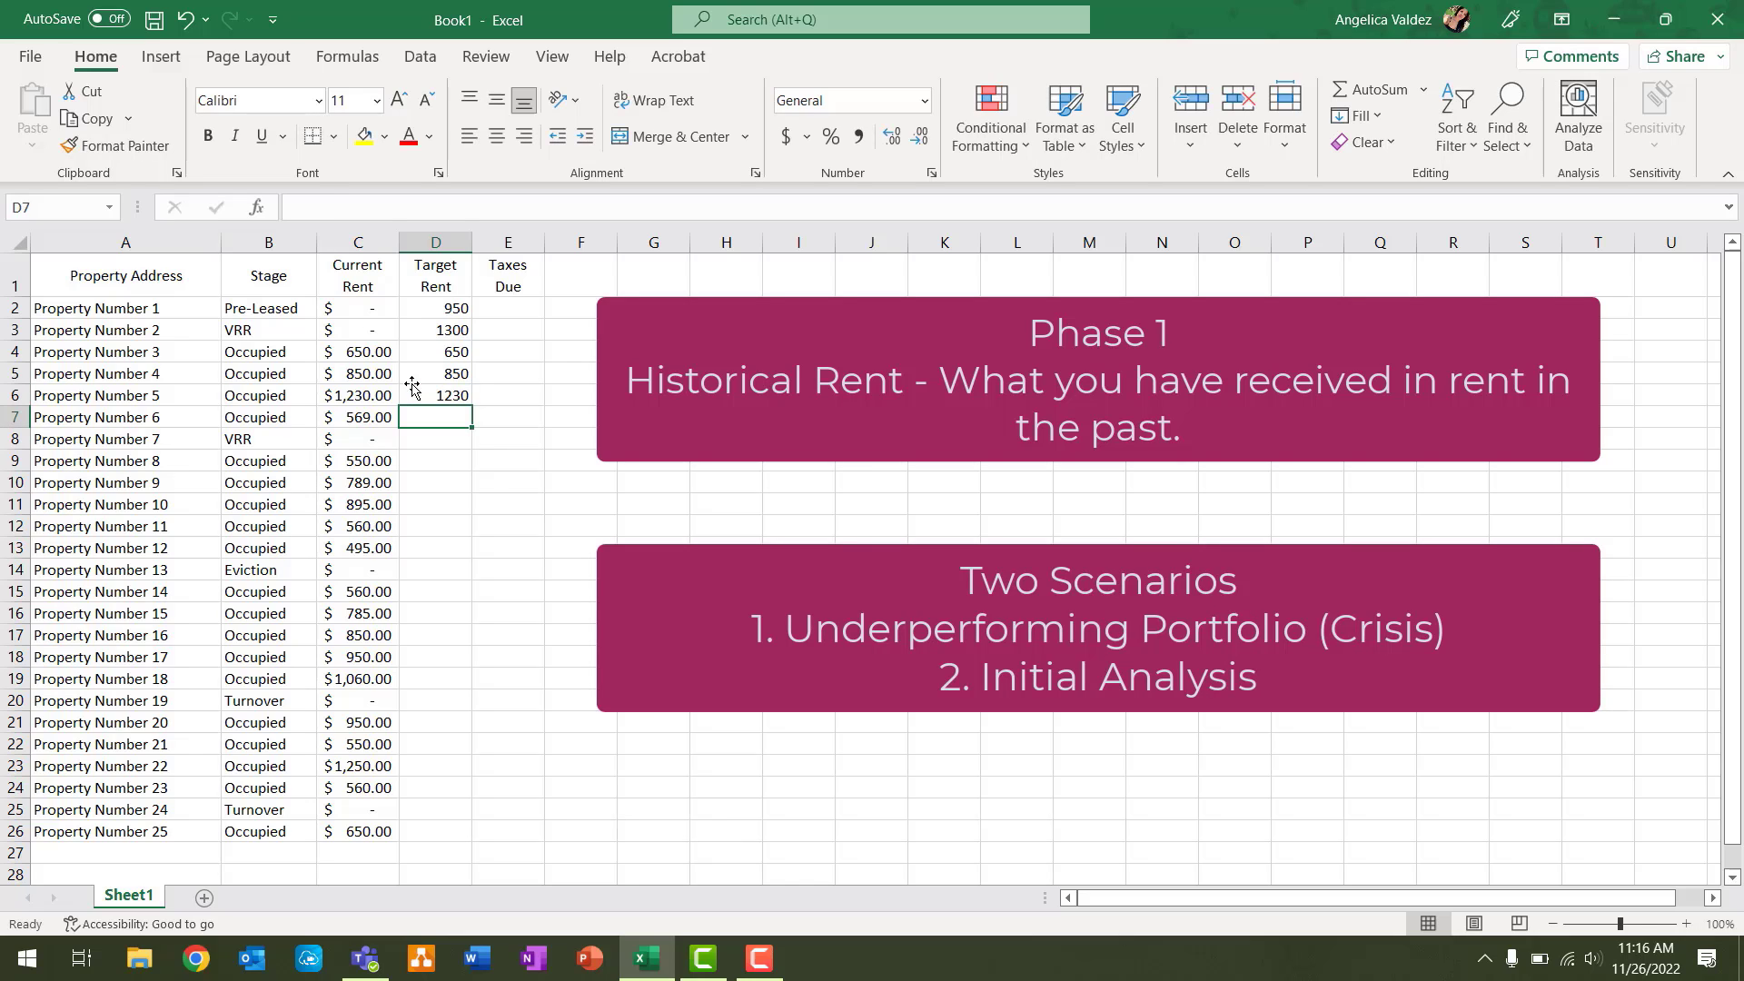
type("569")
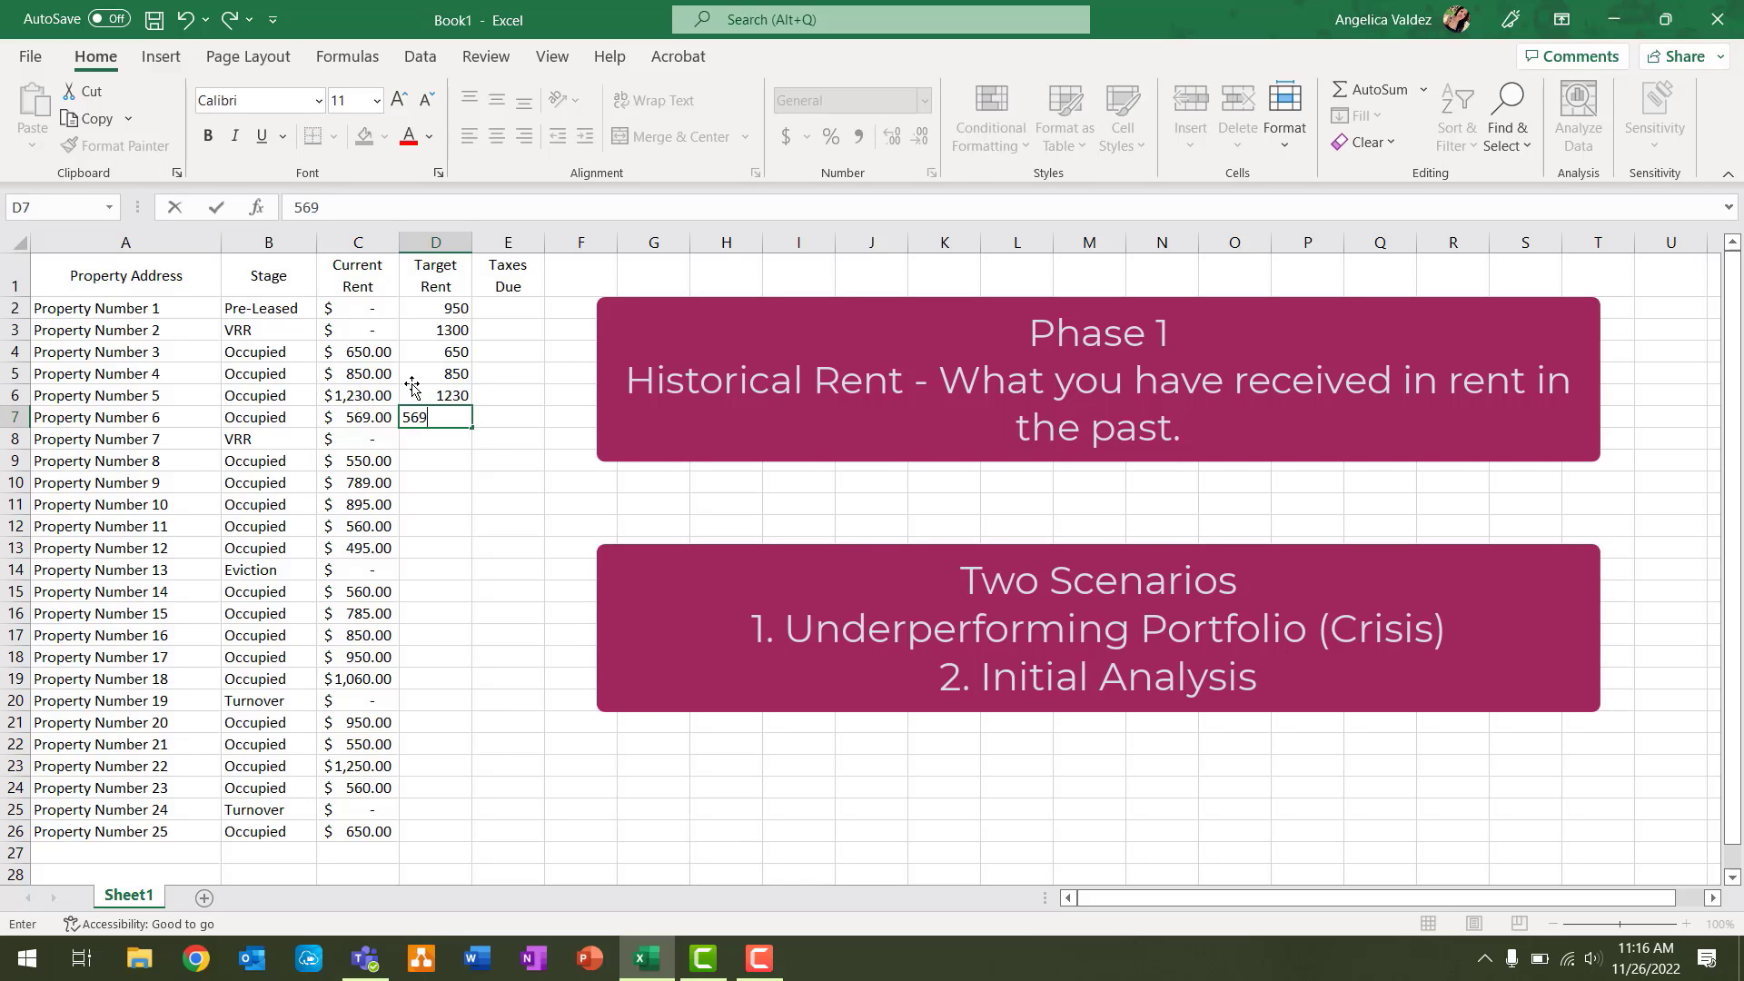
key("Return")
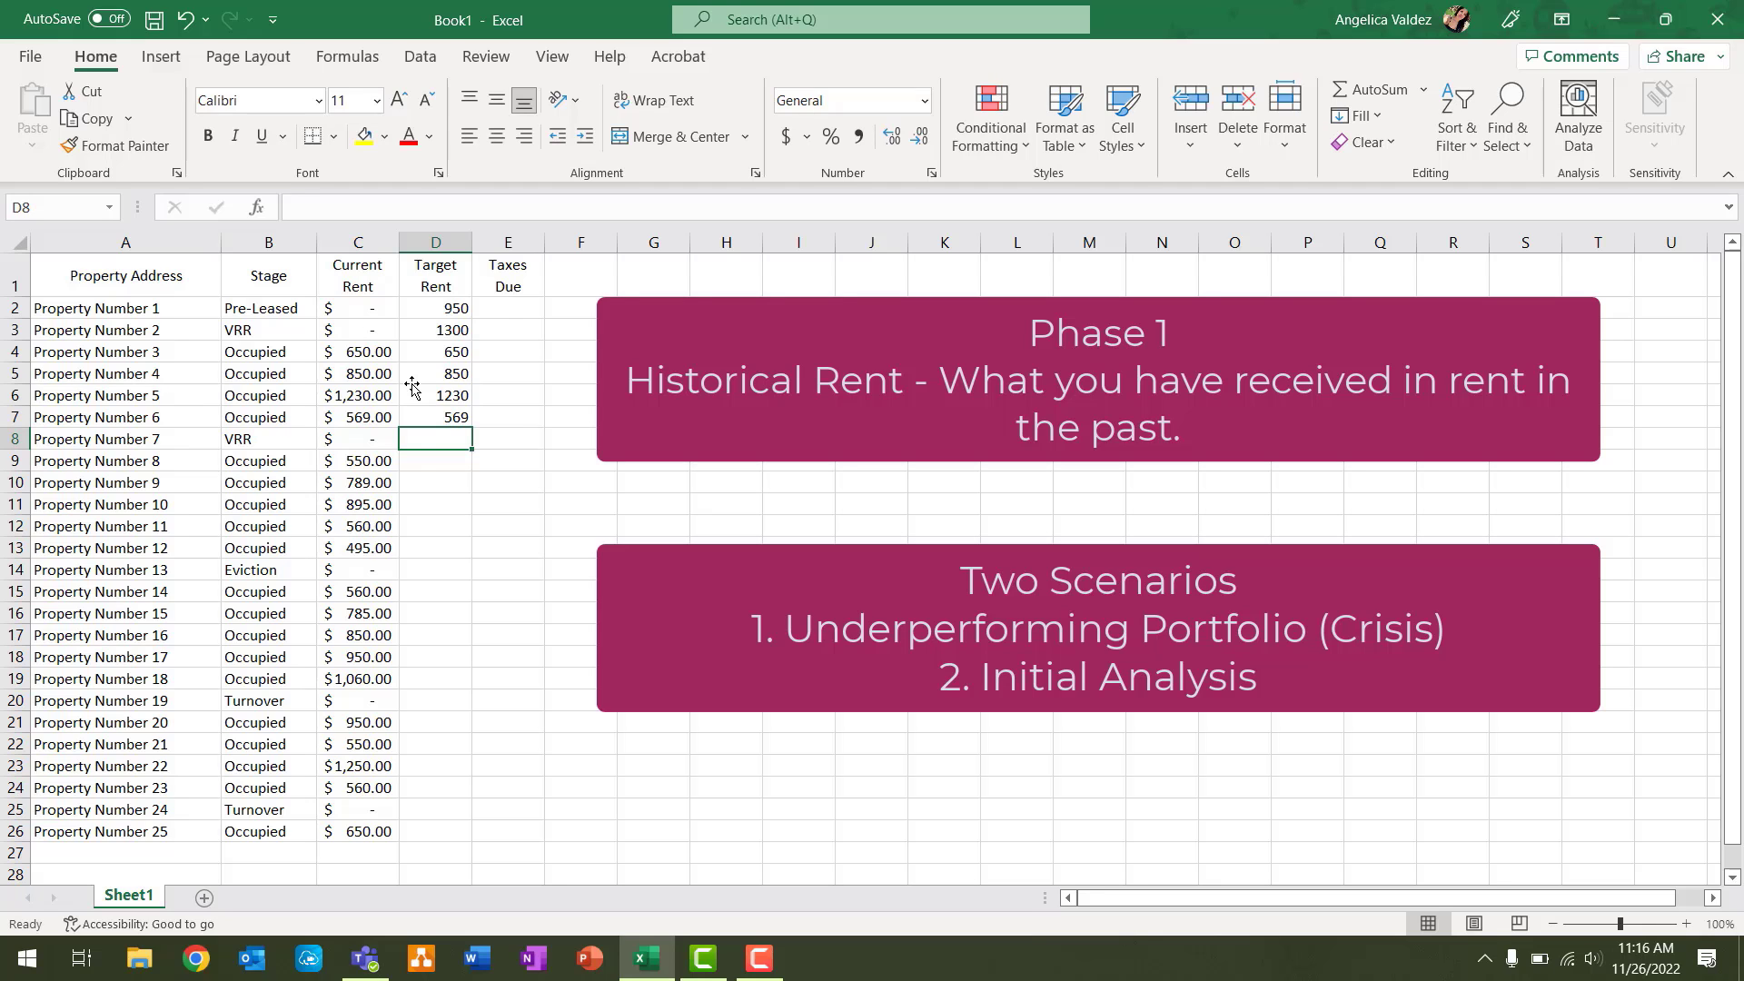
type("850")
key("Return")
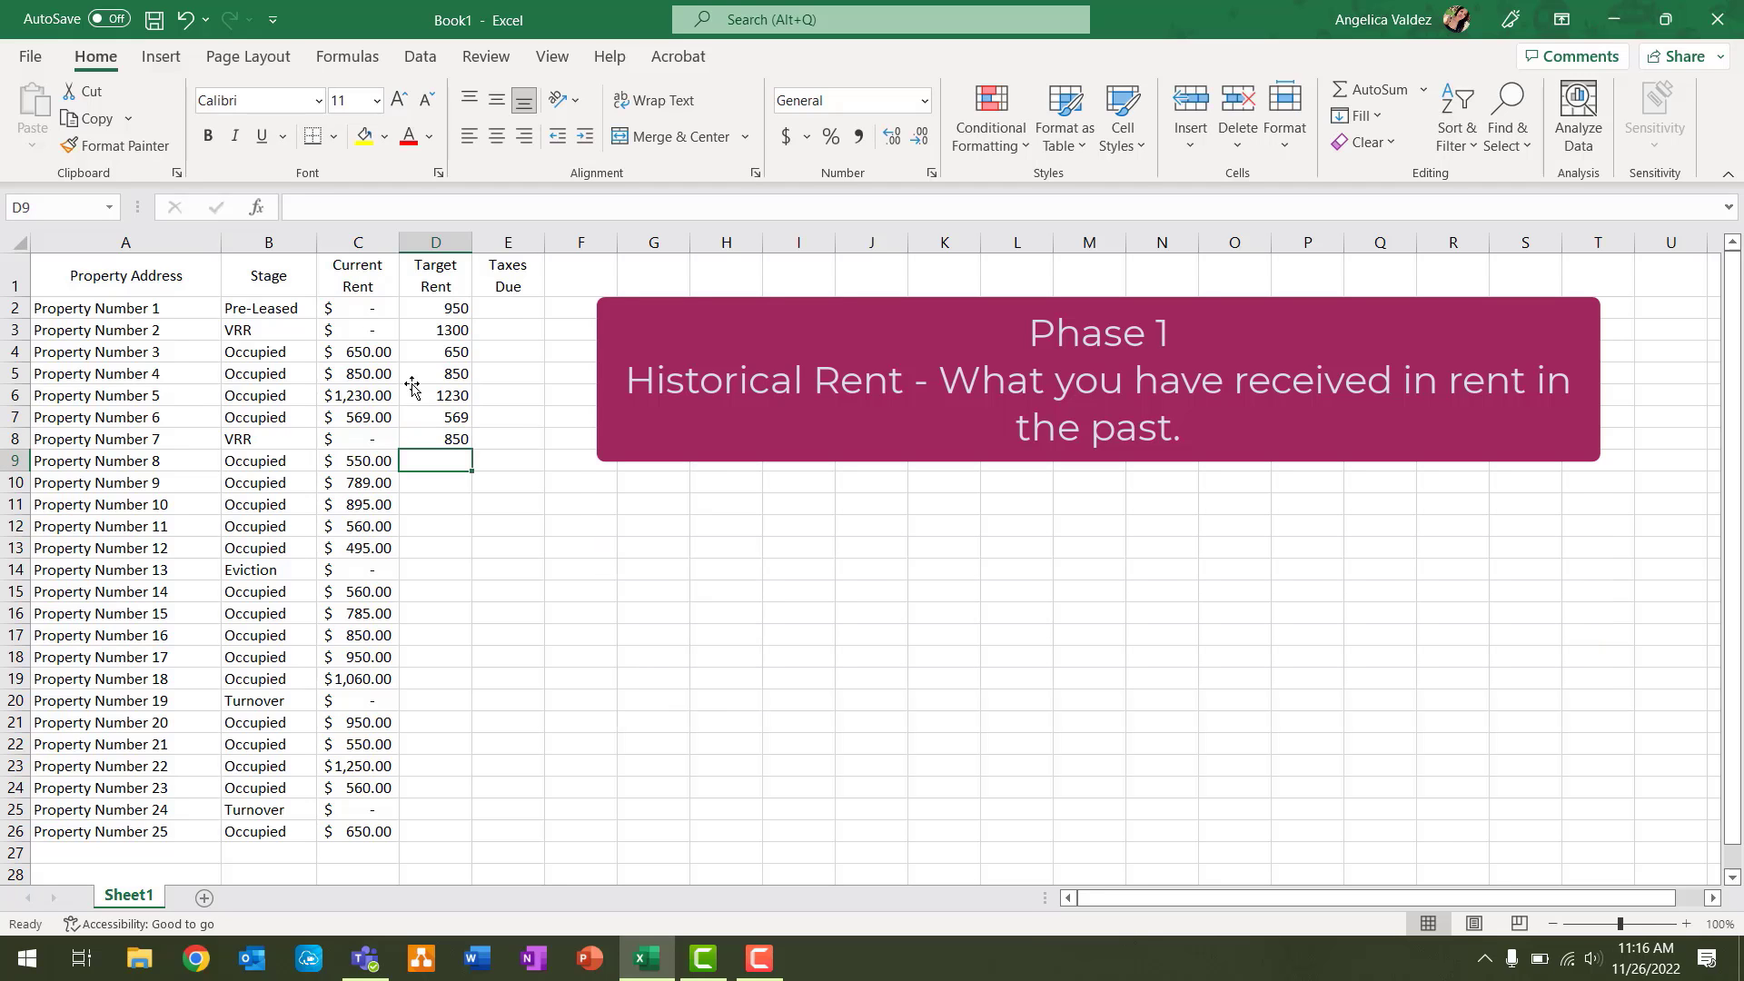
Enter target rents of 550, 789 and 895 for Property Numbers 8, 9 and 10.
type("550")
key("Return")
type("9")
key("Return")
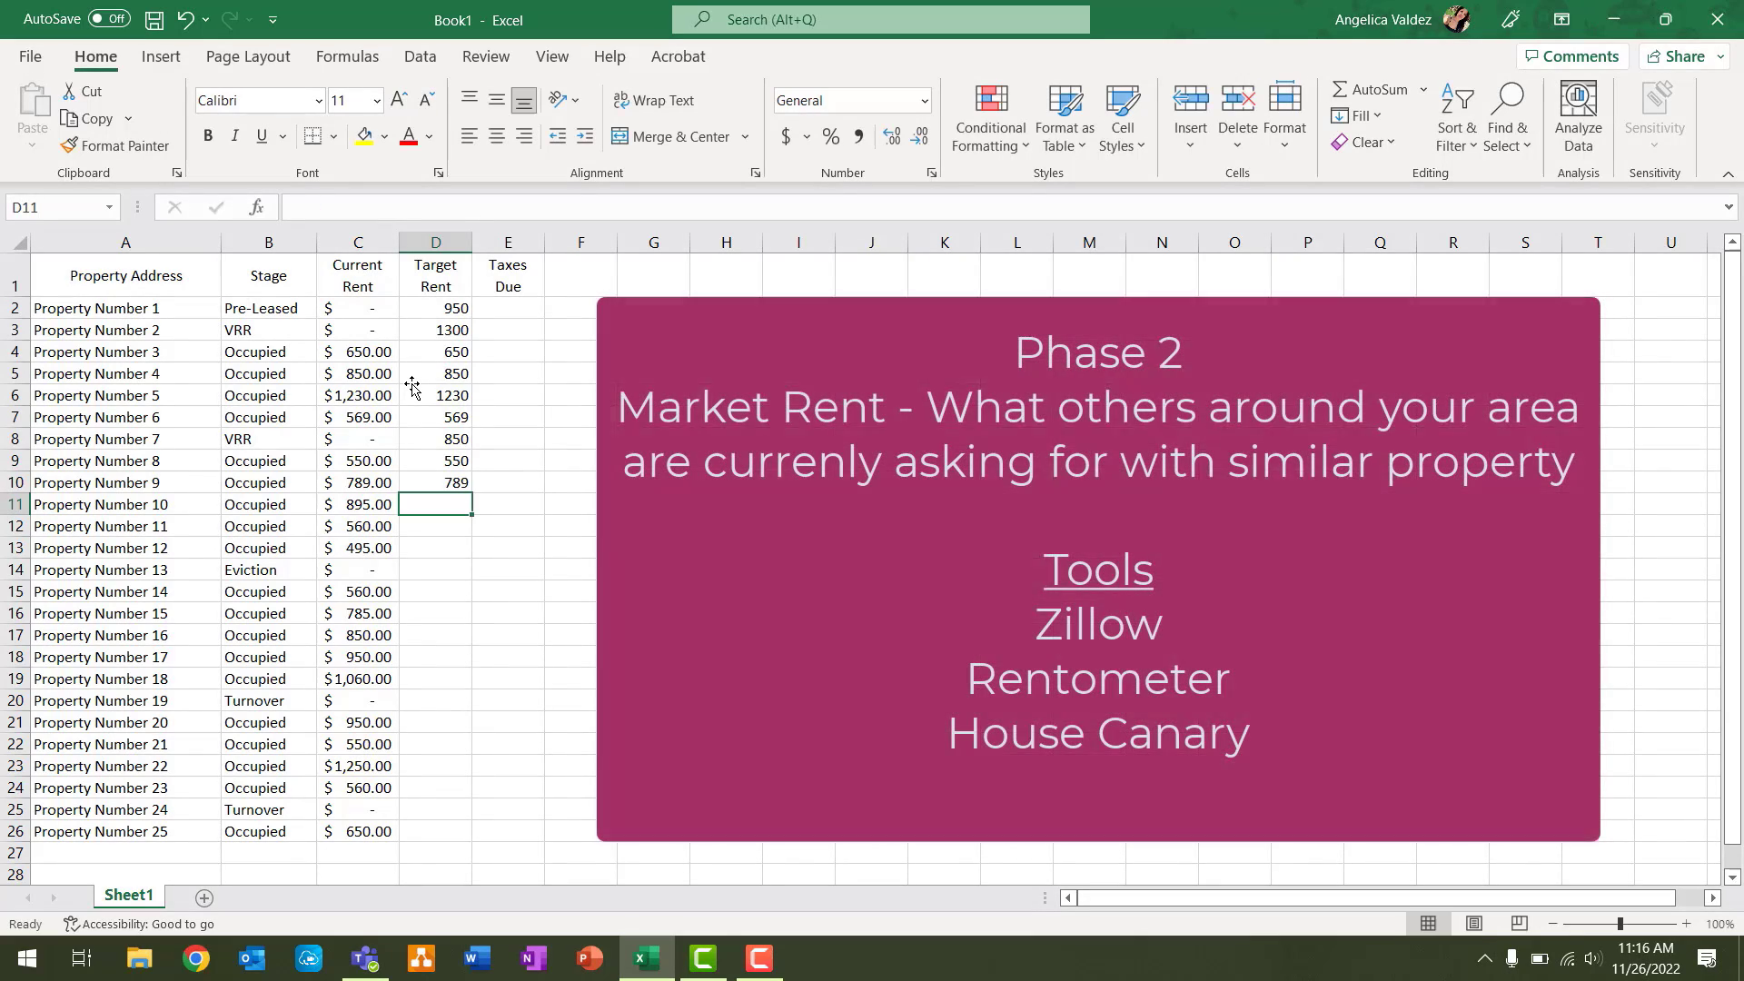
type("895")
key("Return")
Enter target rents of 560, 495 and 950 for Property Numbers 11, 12 and 13.
type("560")
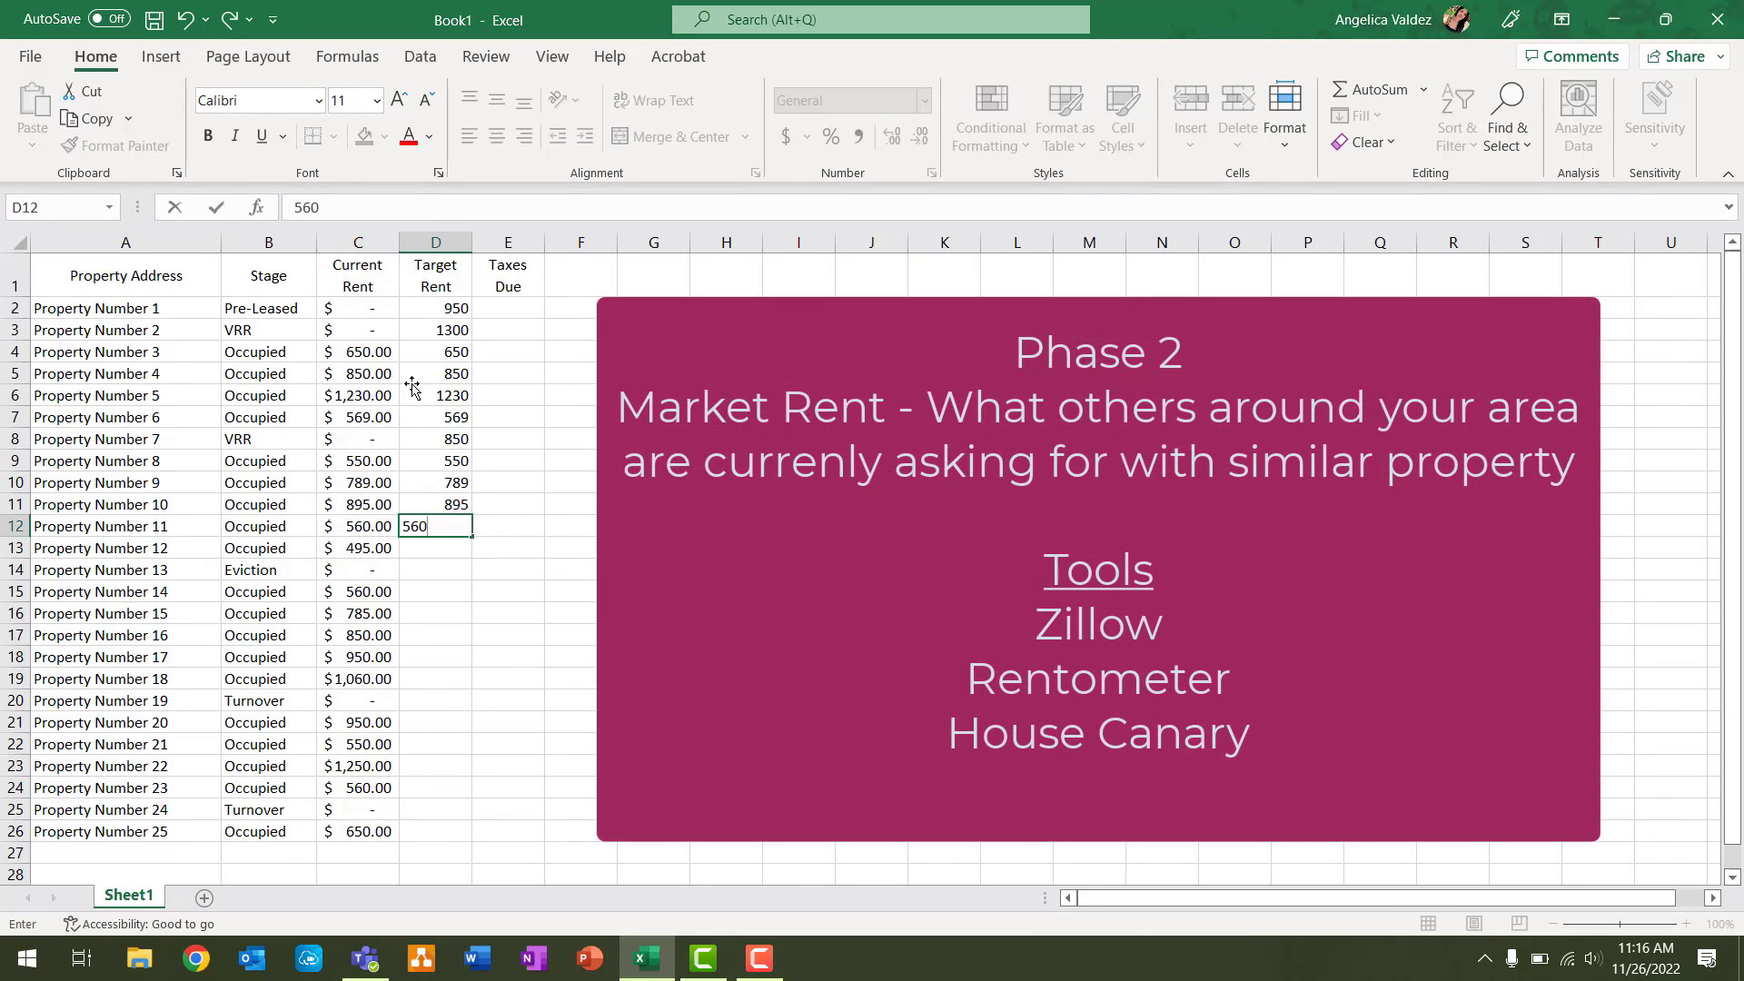
key("Return")
type("495")
key("Return")
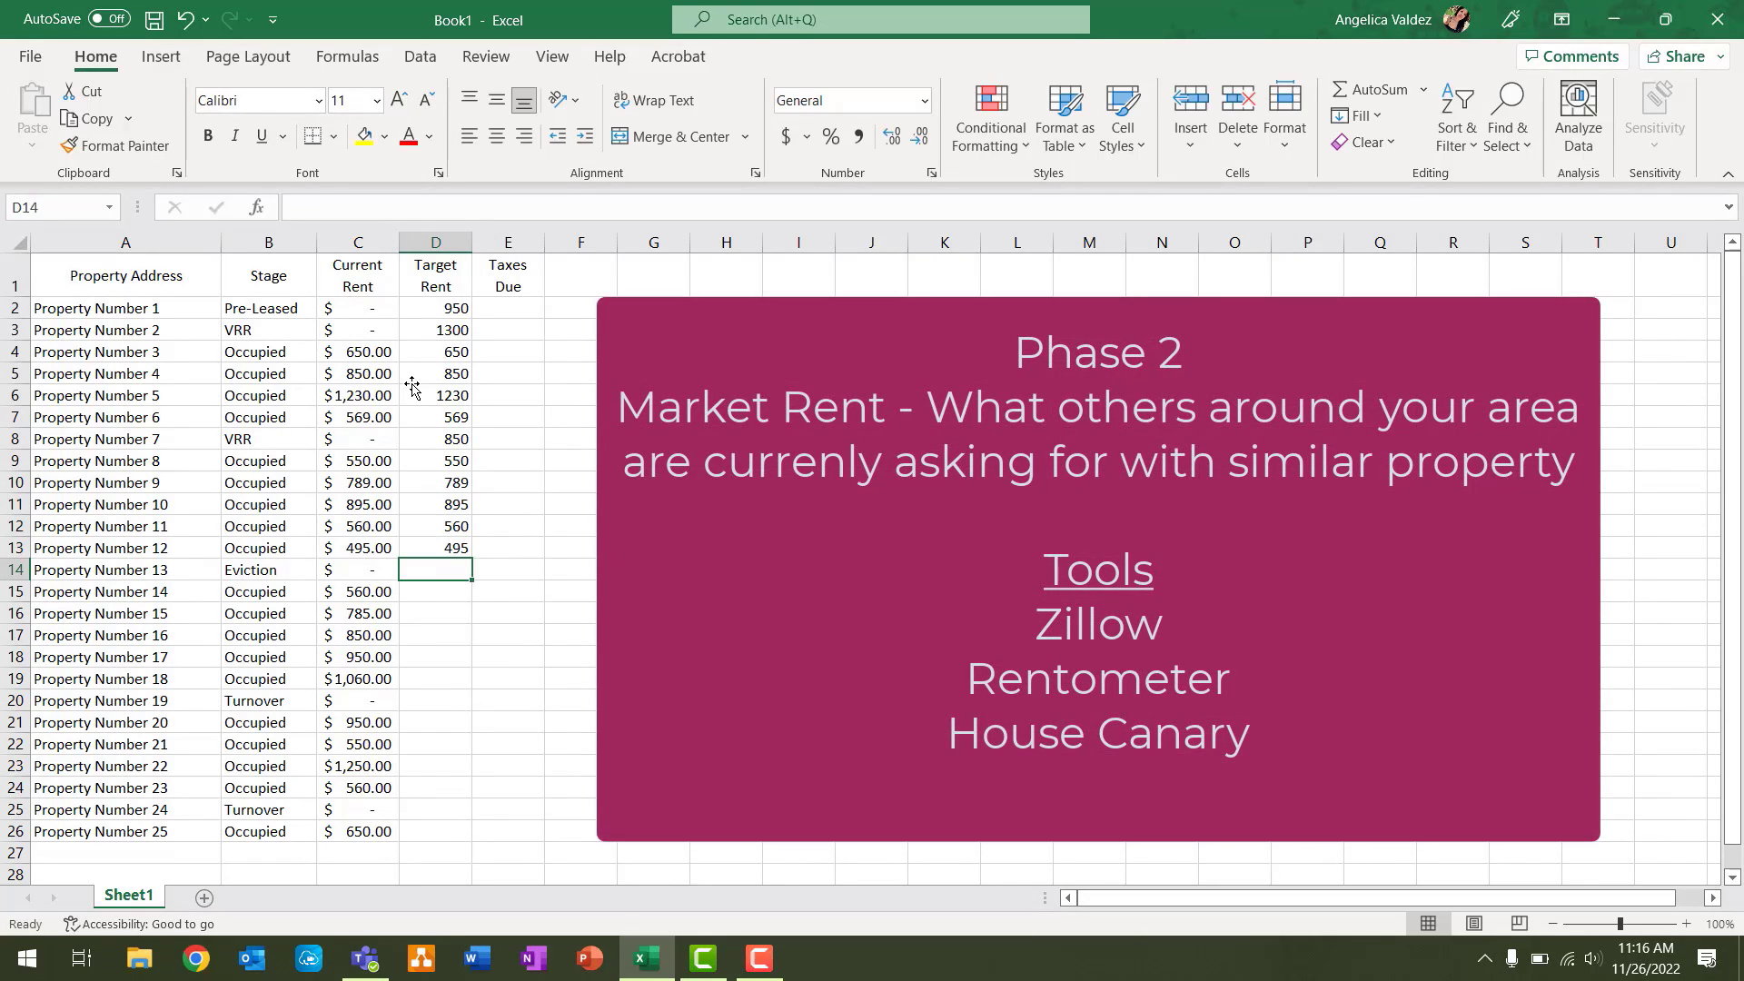
type("950")
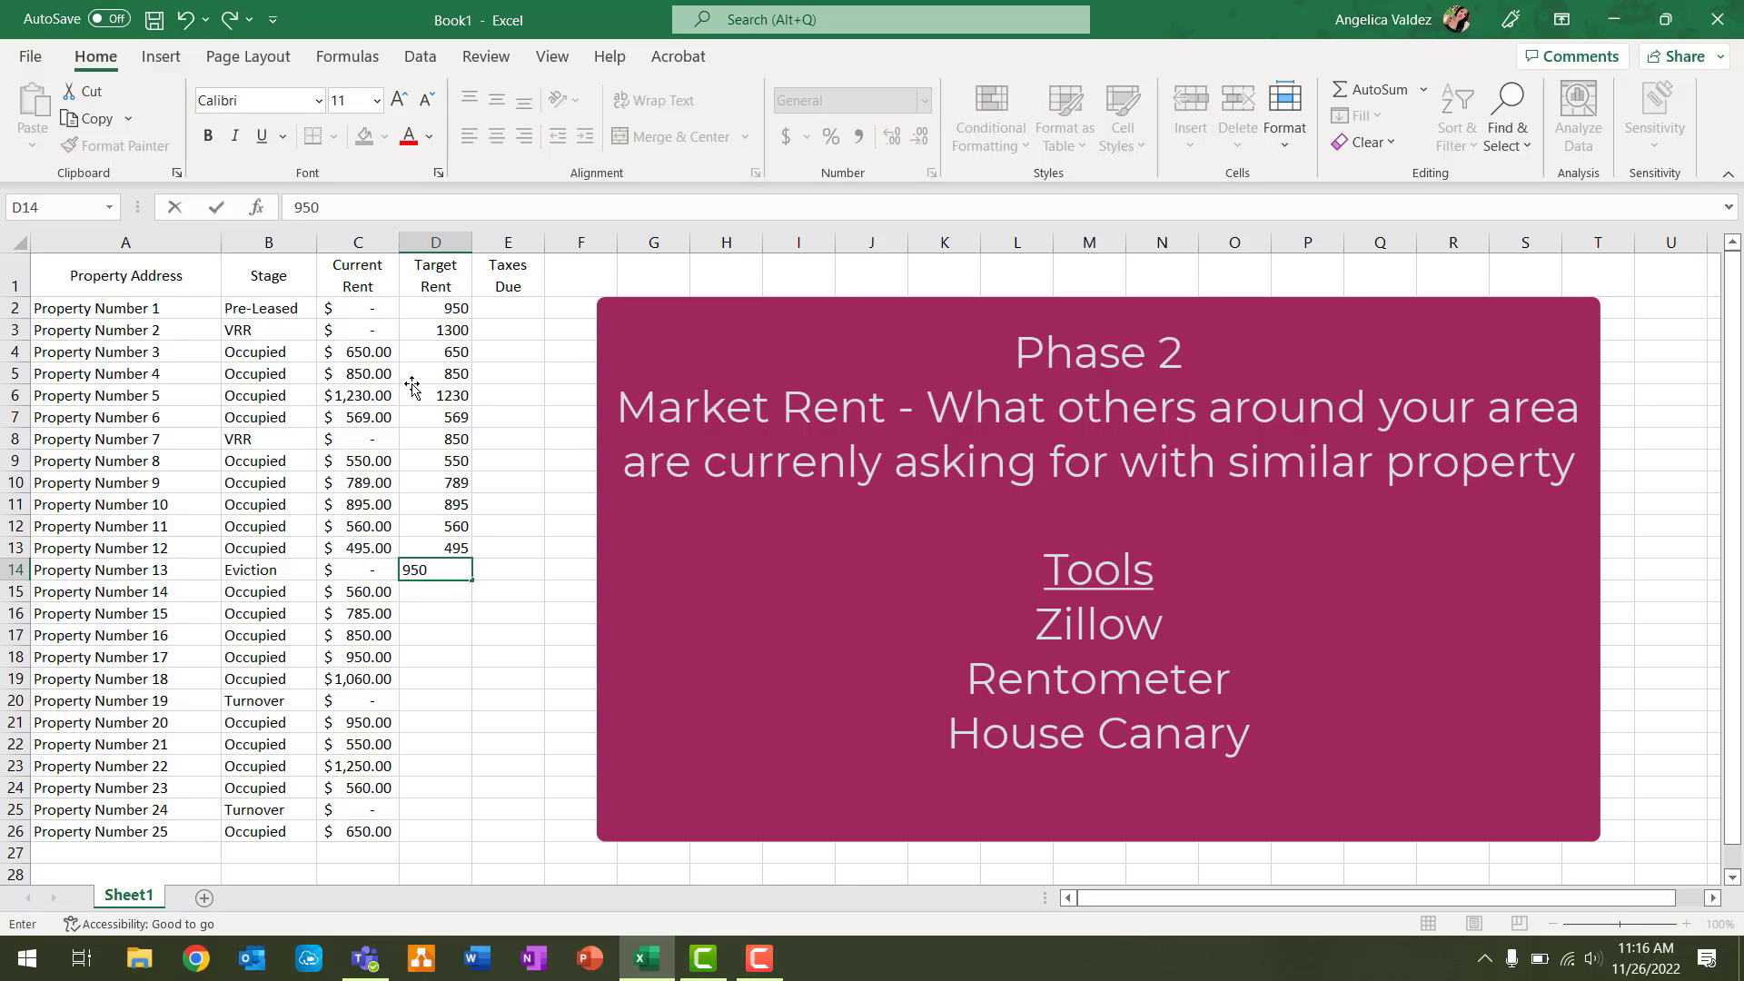
key("Return")
Enter target rents of 560, 785 and 850 for Property Numbers 14, 15 and 16.
type("560")
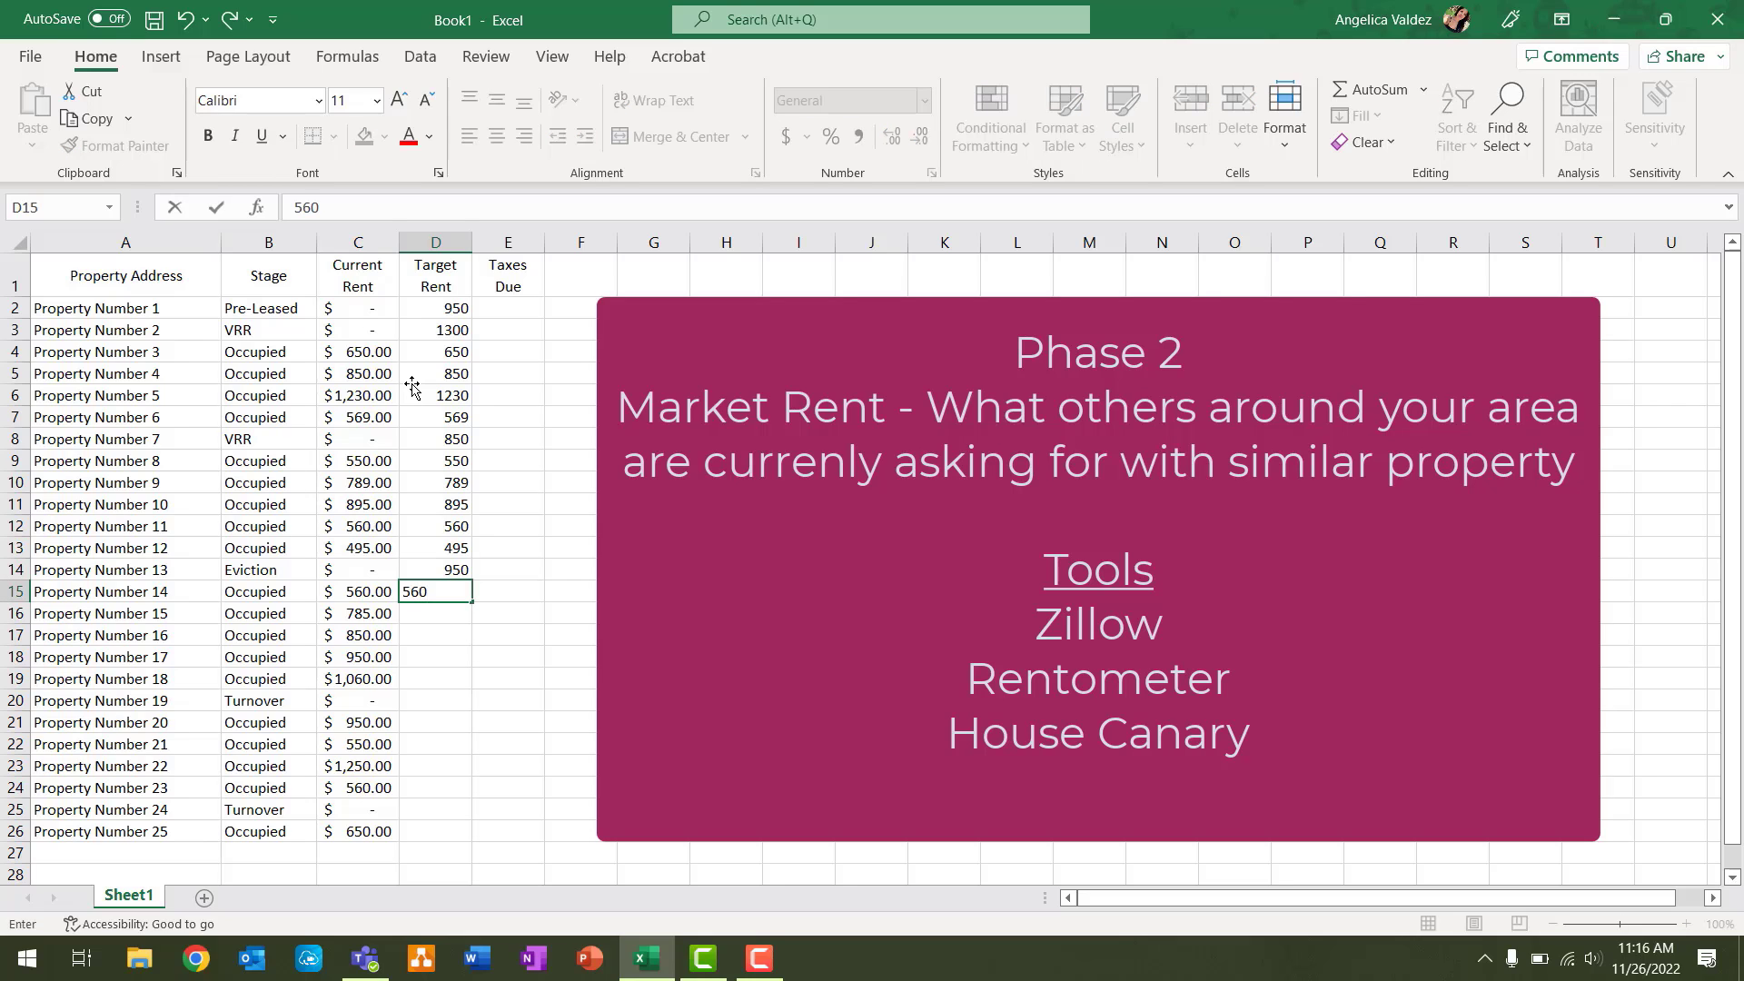
key("Return")
type("785")
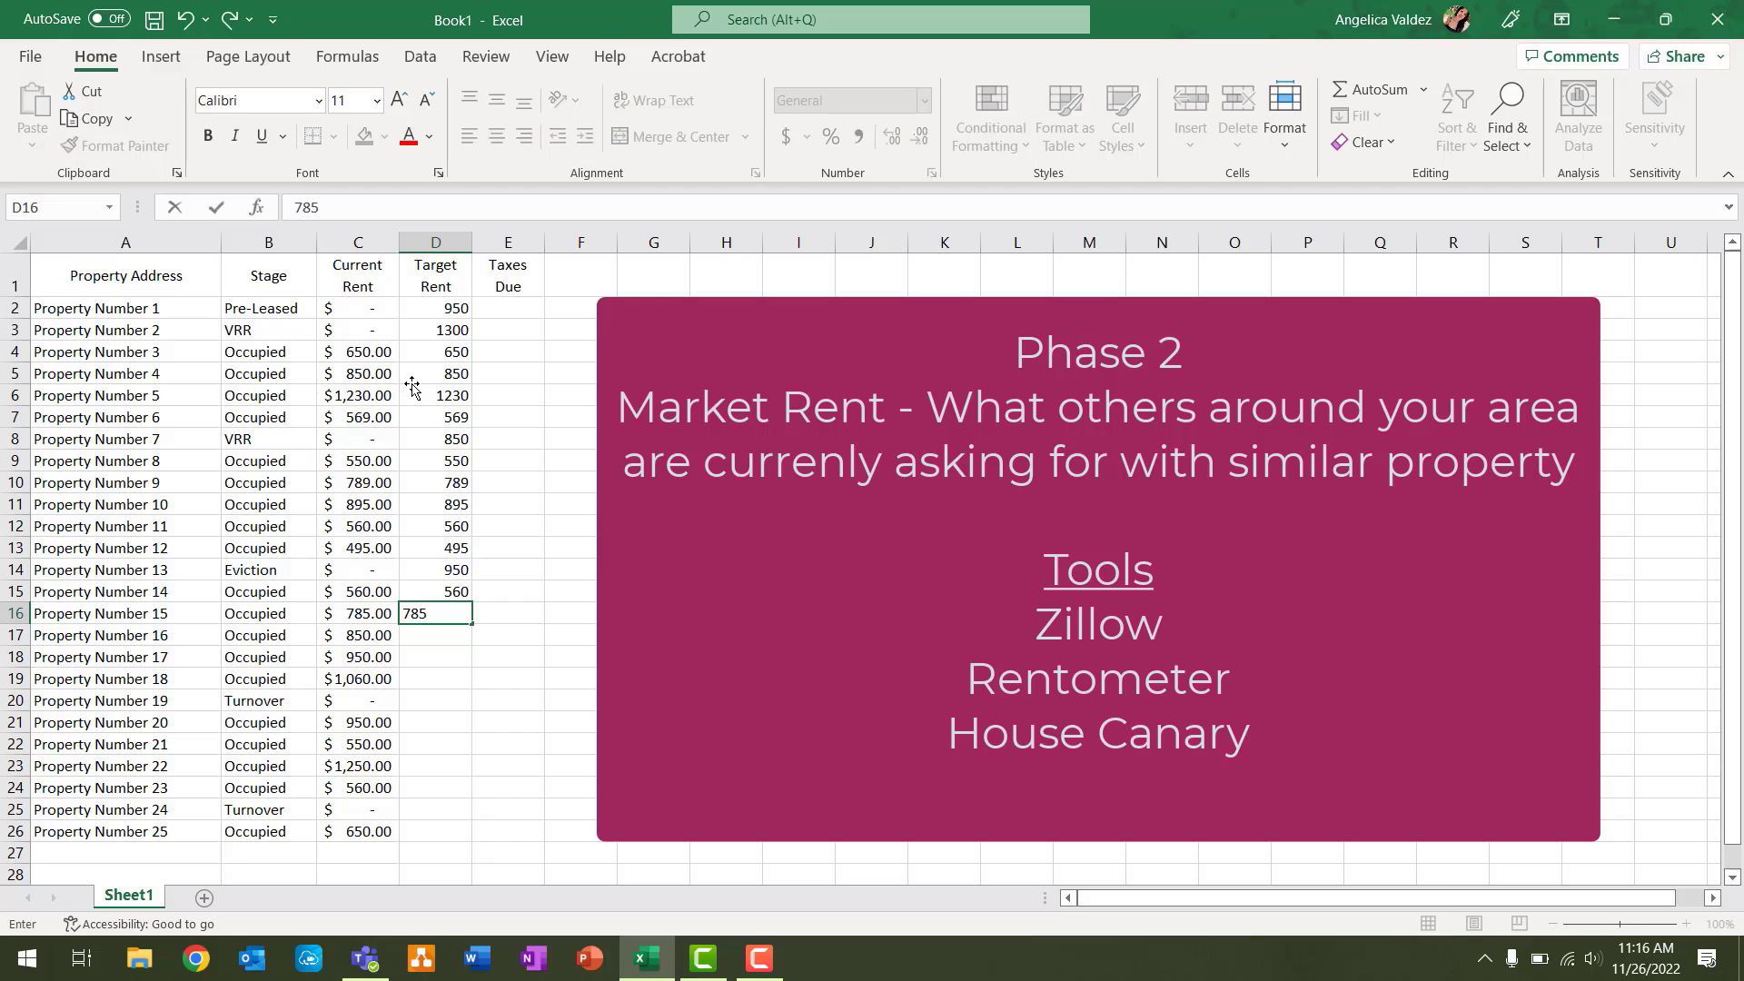
key("Return")
type("850")
key("Return")
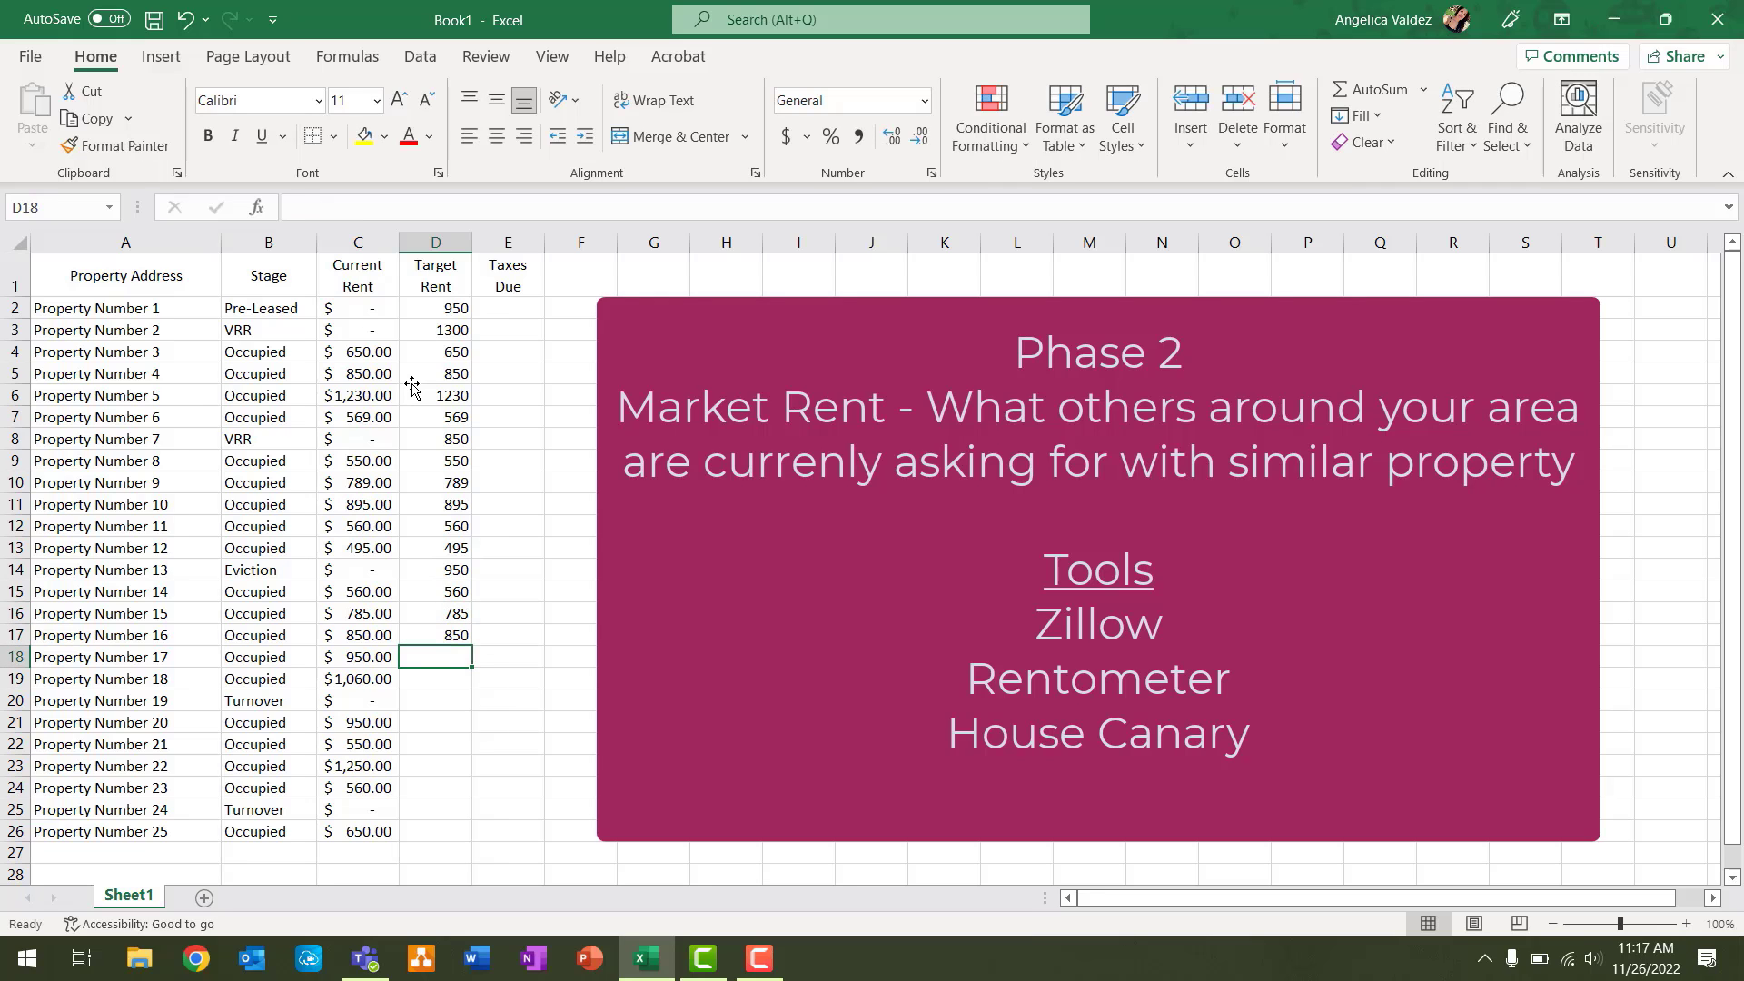
Enter the target rents 950, 1060, 650 and 950 for Property Numbers 17 to 20.
type("950")
key("Return")
type("1060")
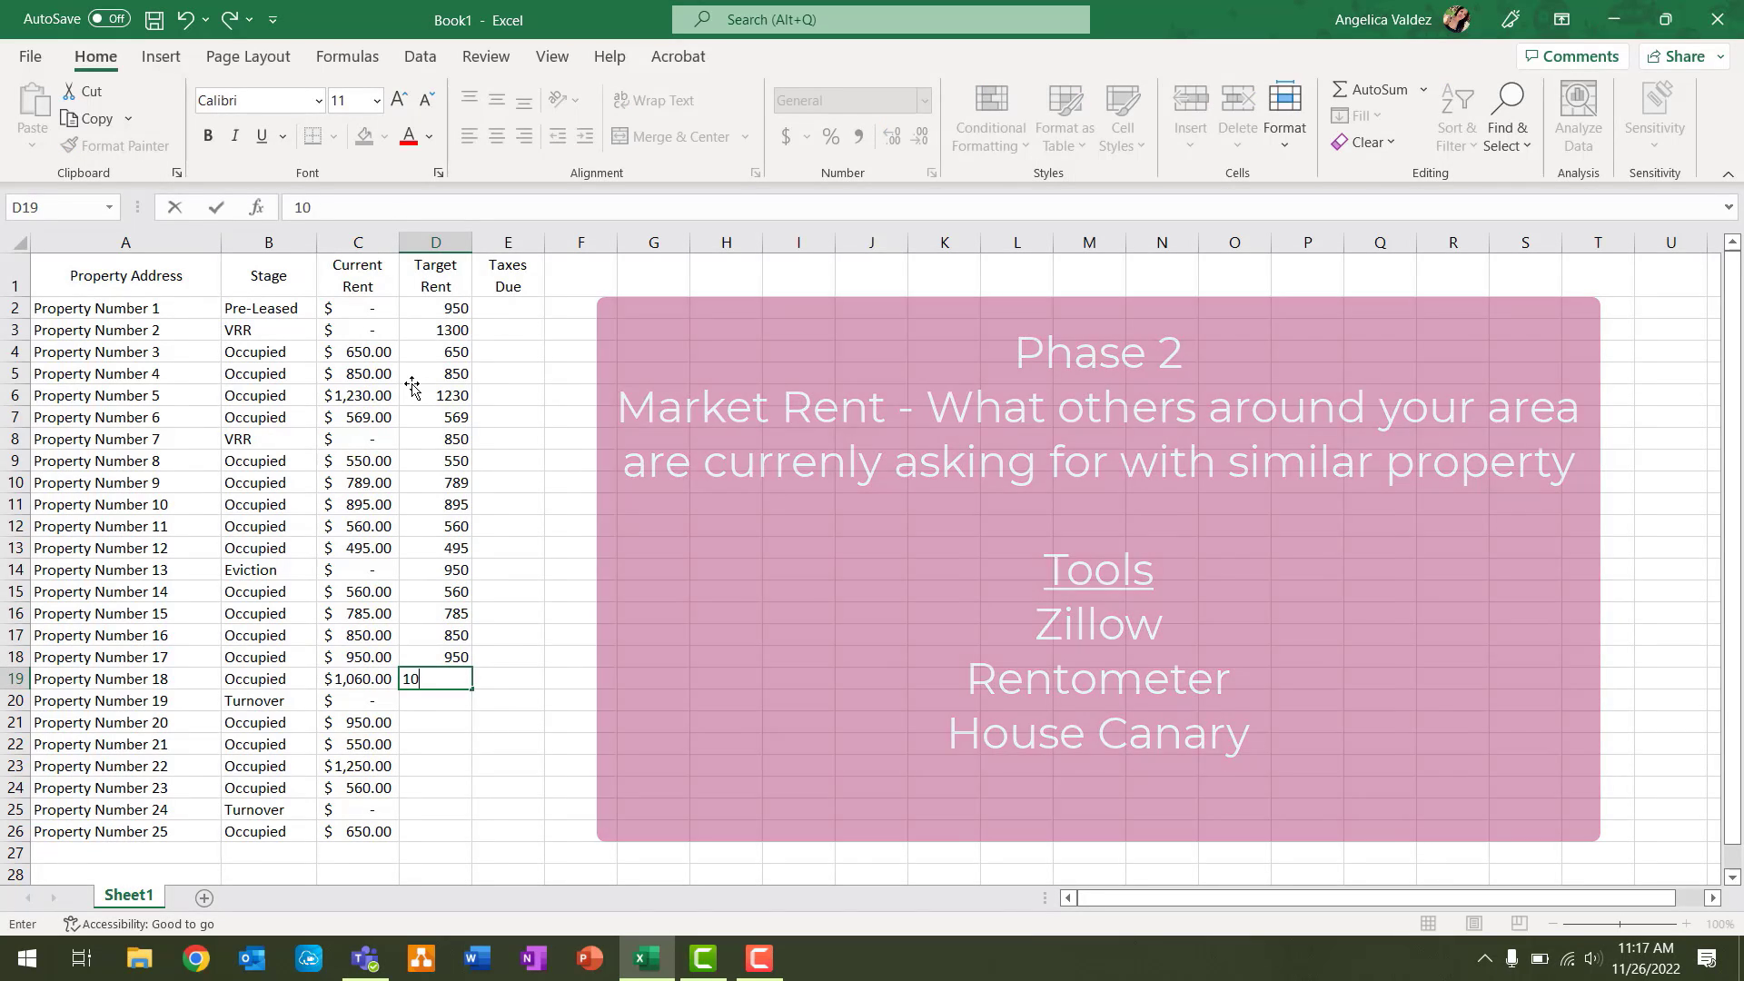
key("Return")
type("2")
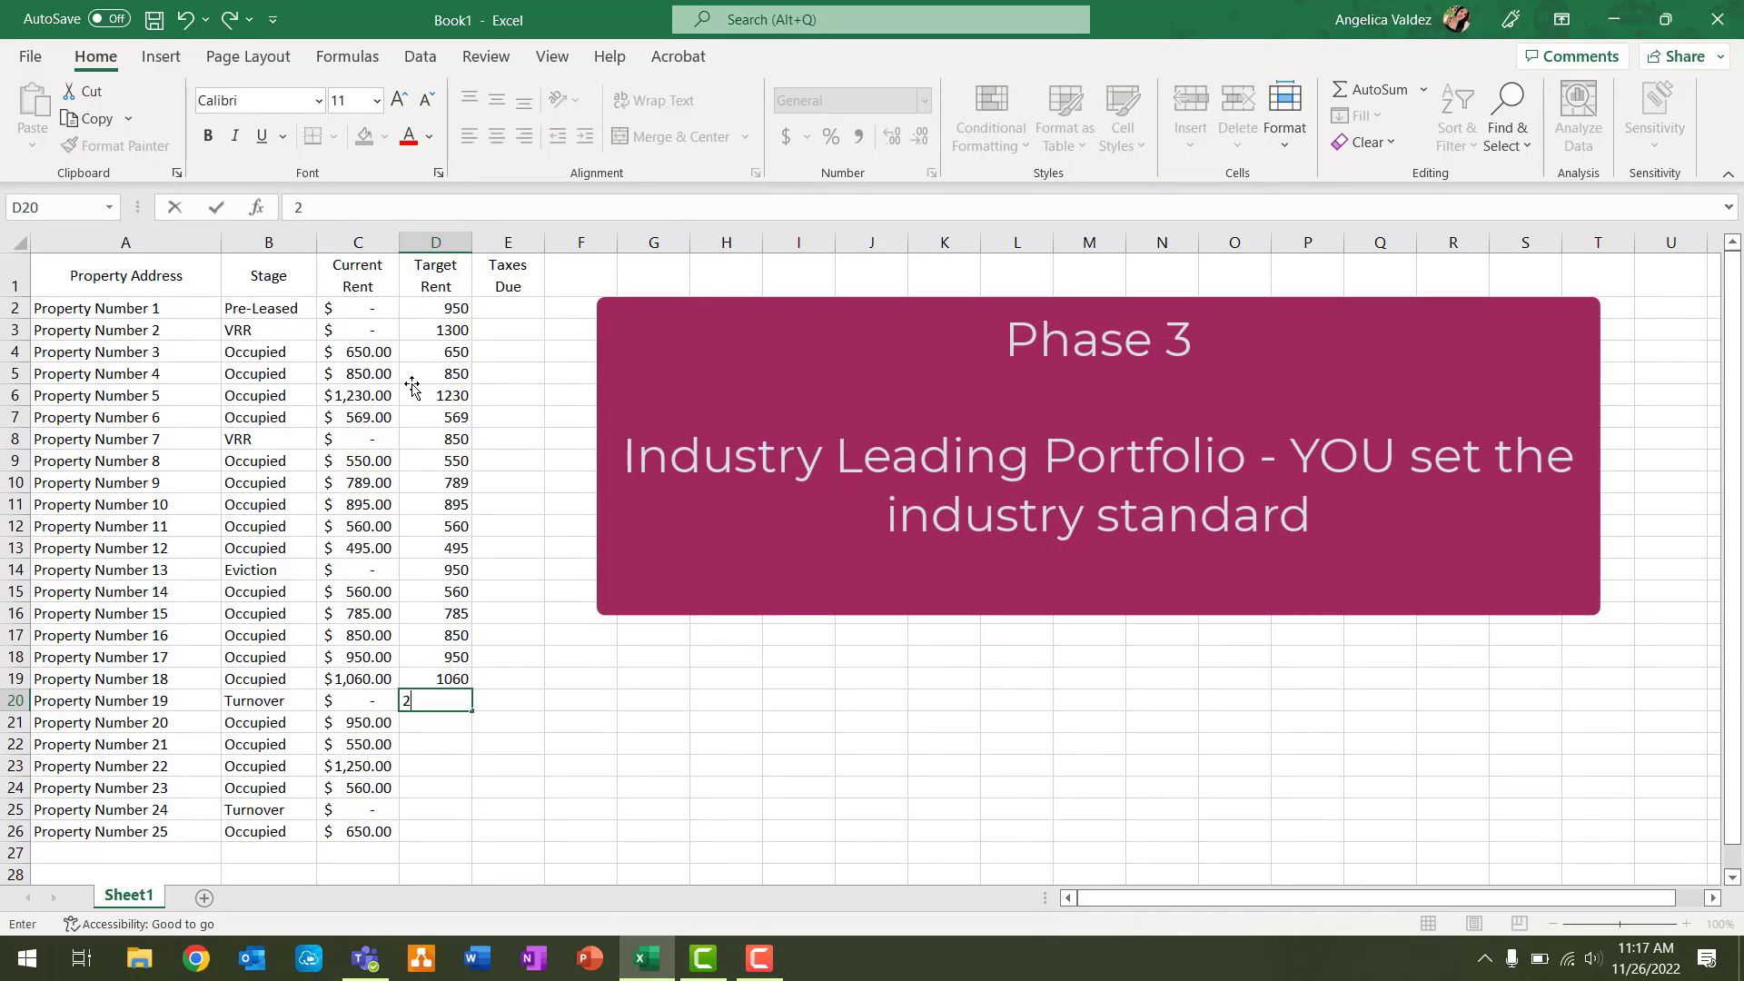
type("50")
key("Return")
type("950")
key("Return")
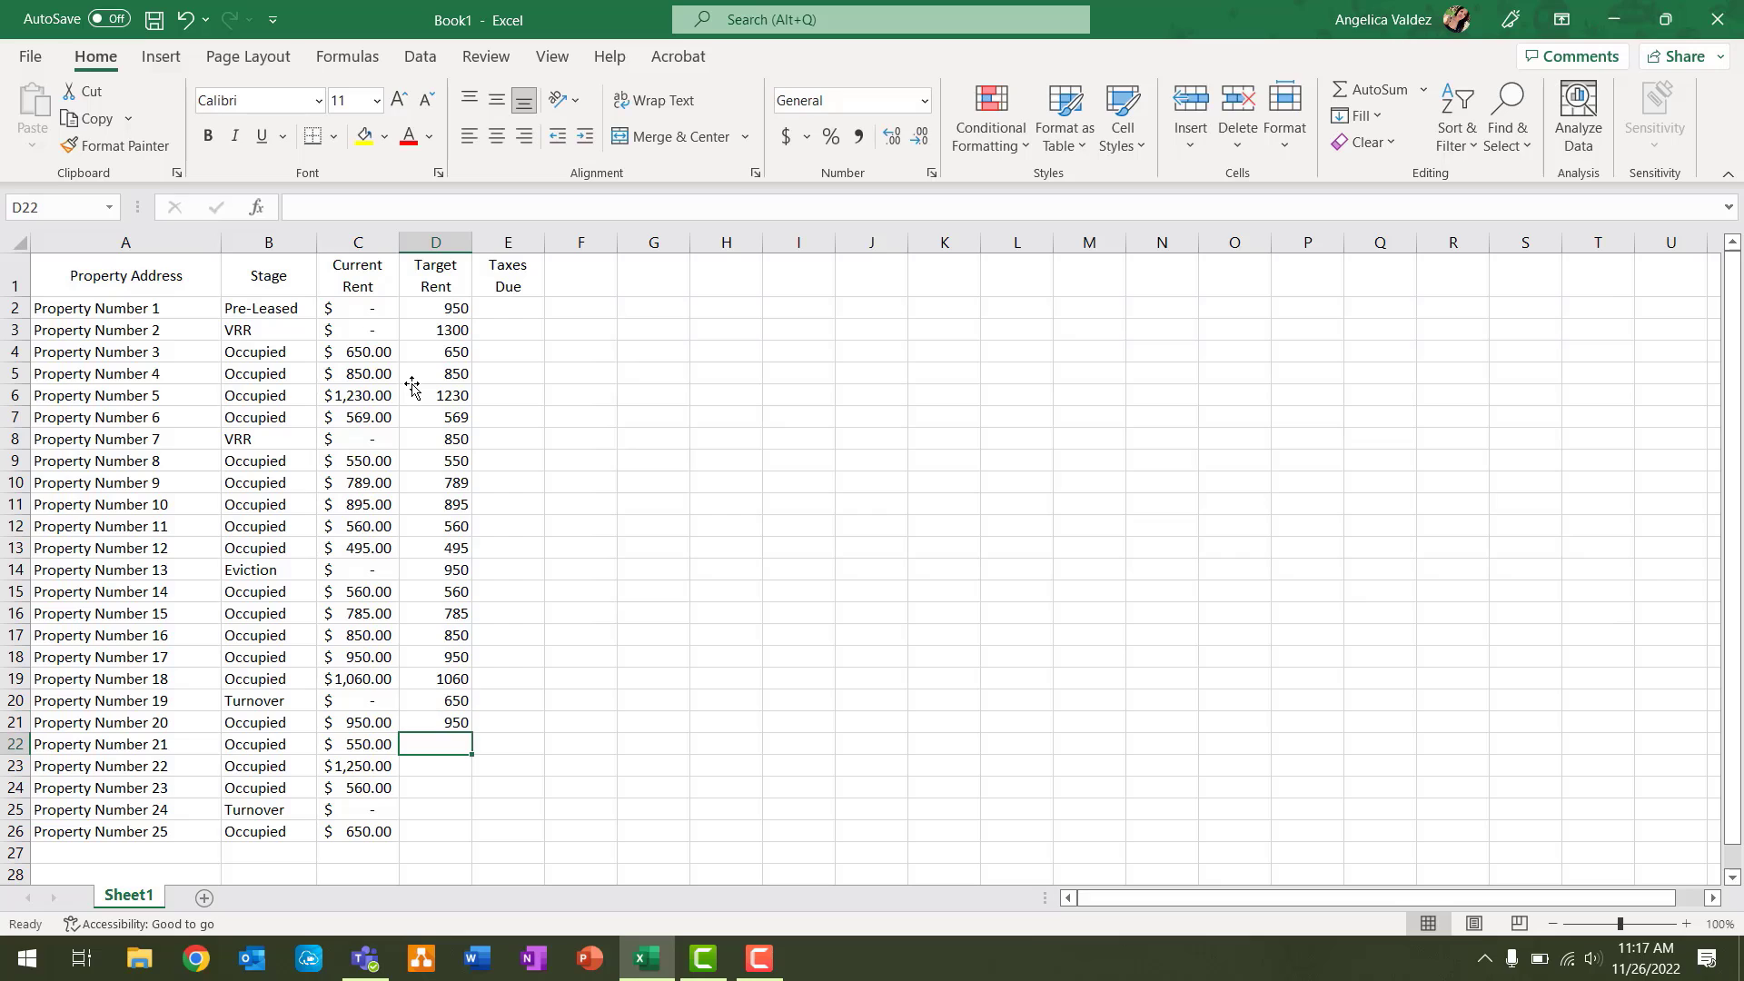
Enter target rents of 550, 1250 and 560 for Property Numbers 21, 22 and 23.
type("550")
key("Return")
type("1250")
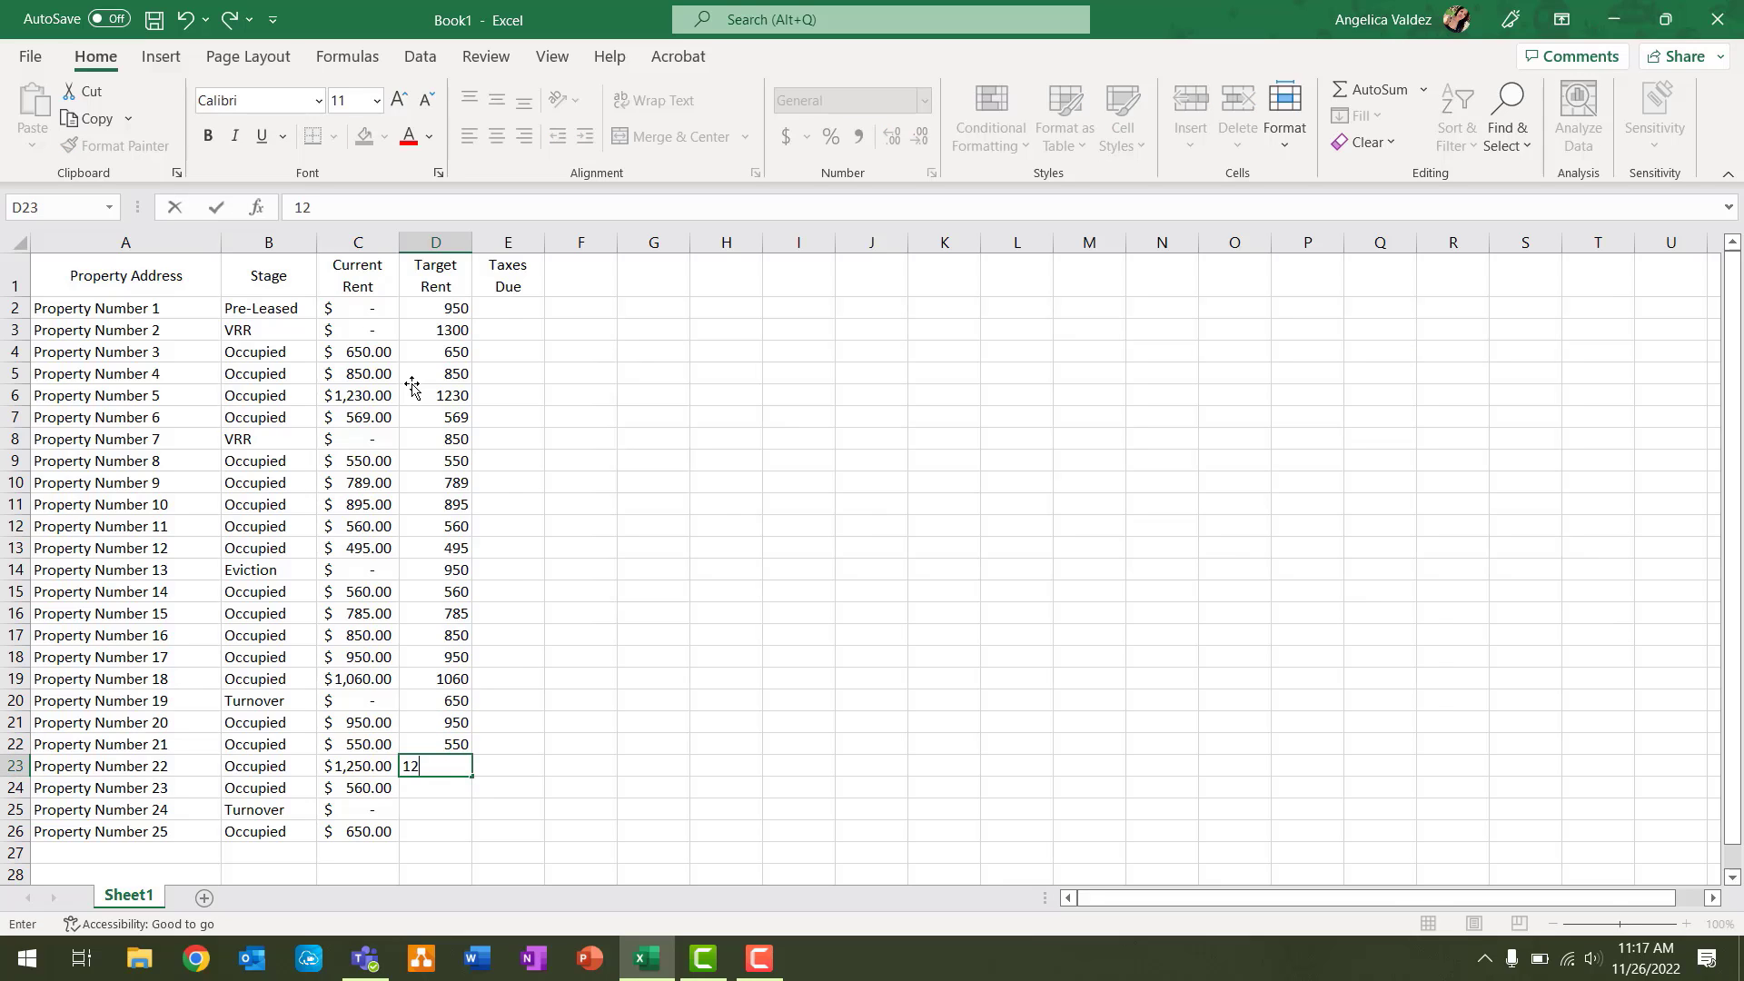
key("Return")
type("560")
key("Return")
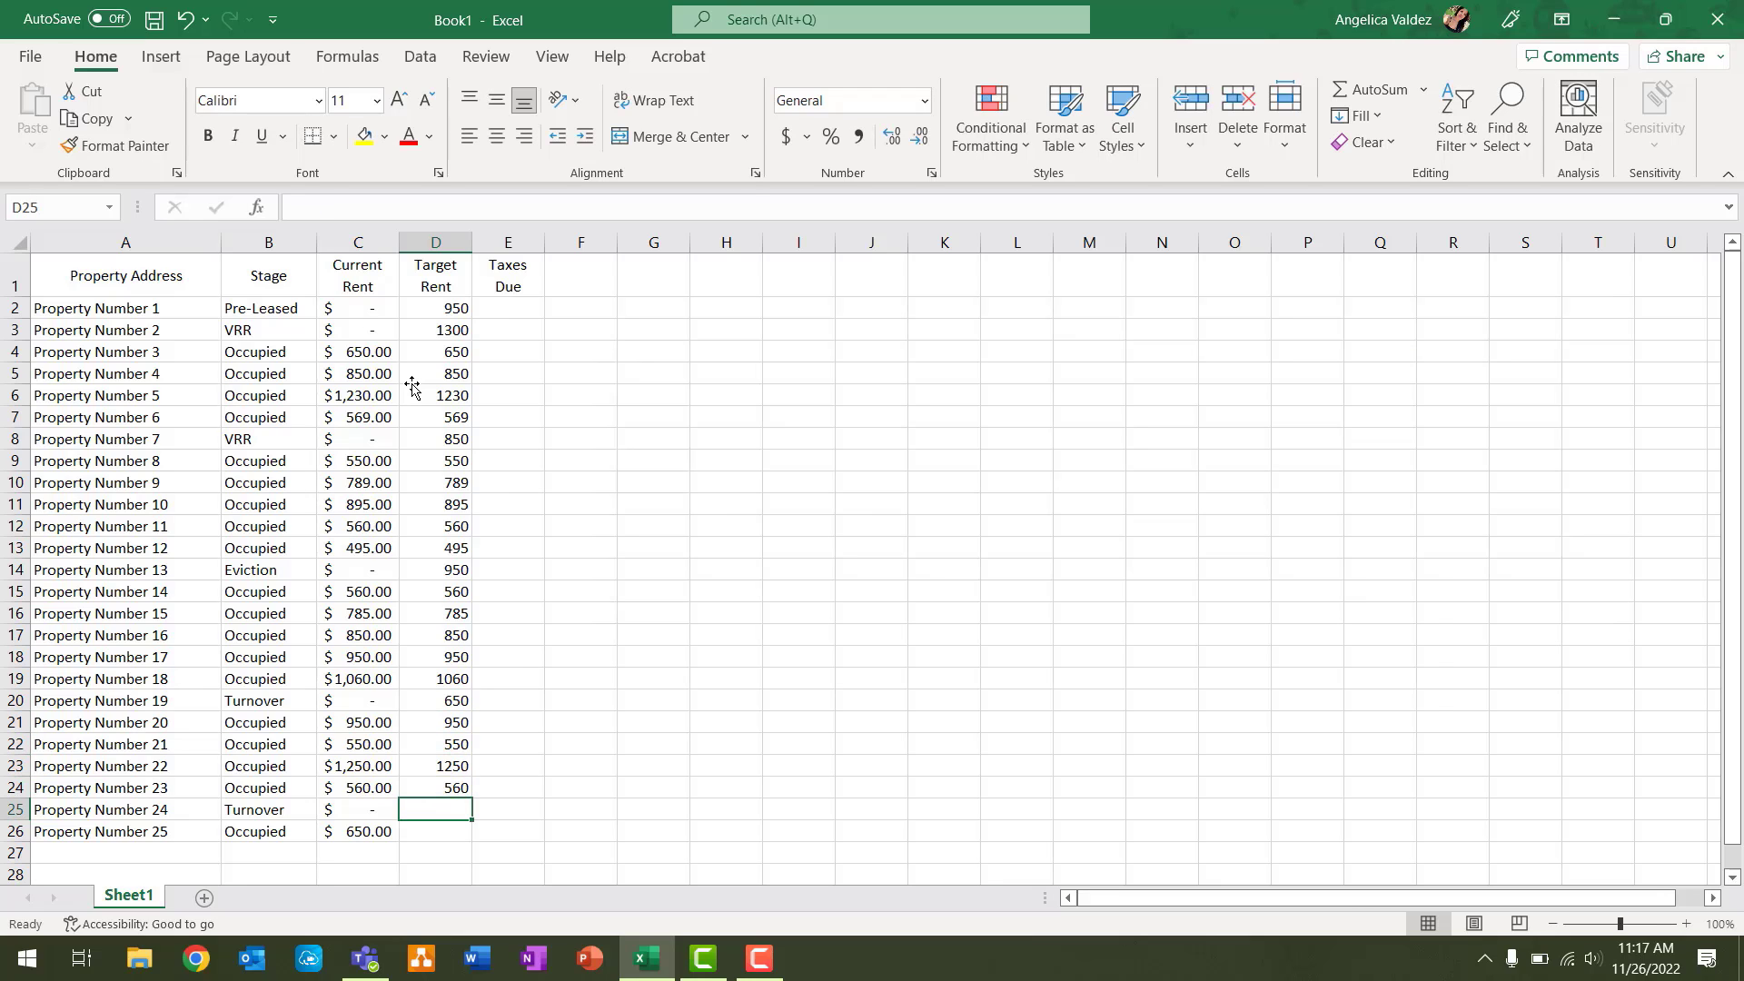
Enter target rents of 950 for Property Number 24 and 650 for Property Number 25.
type("950")
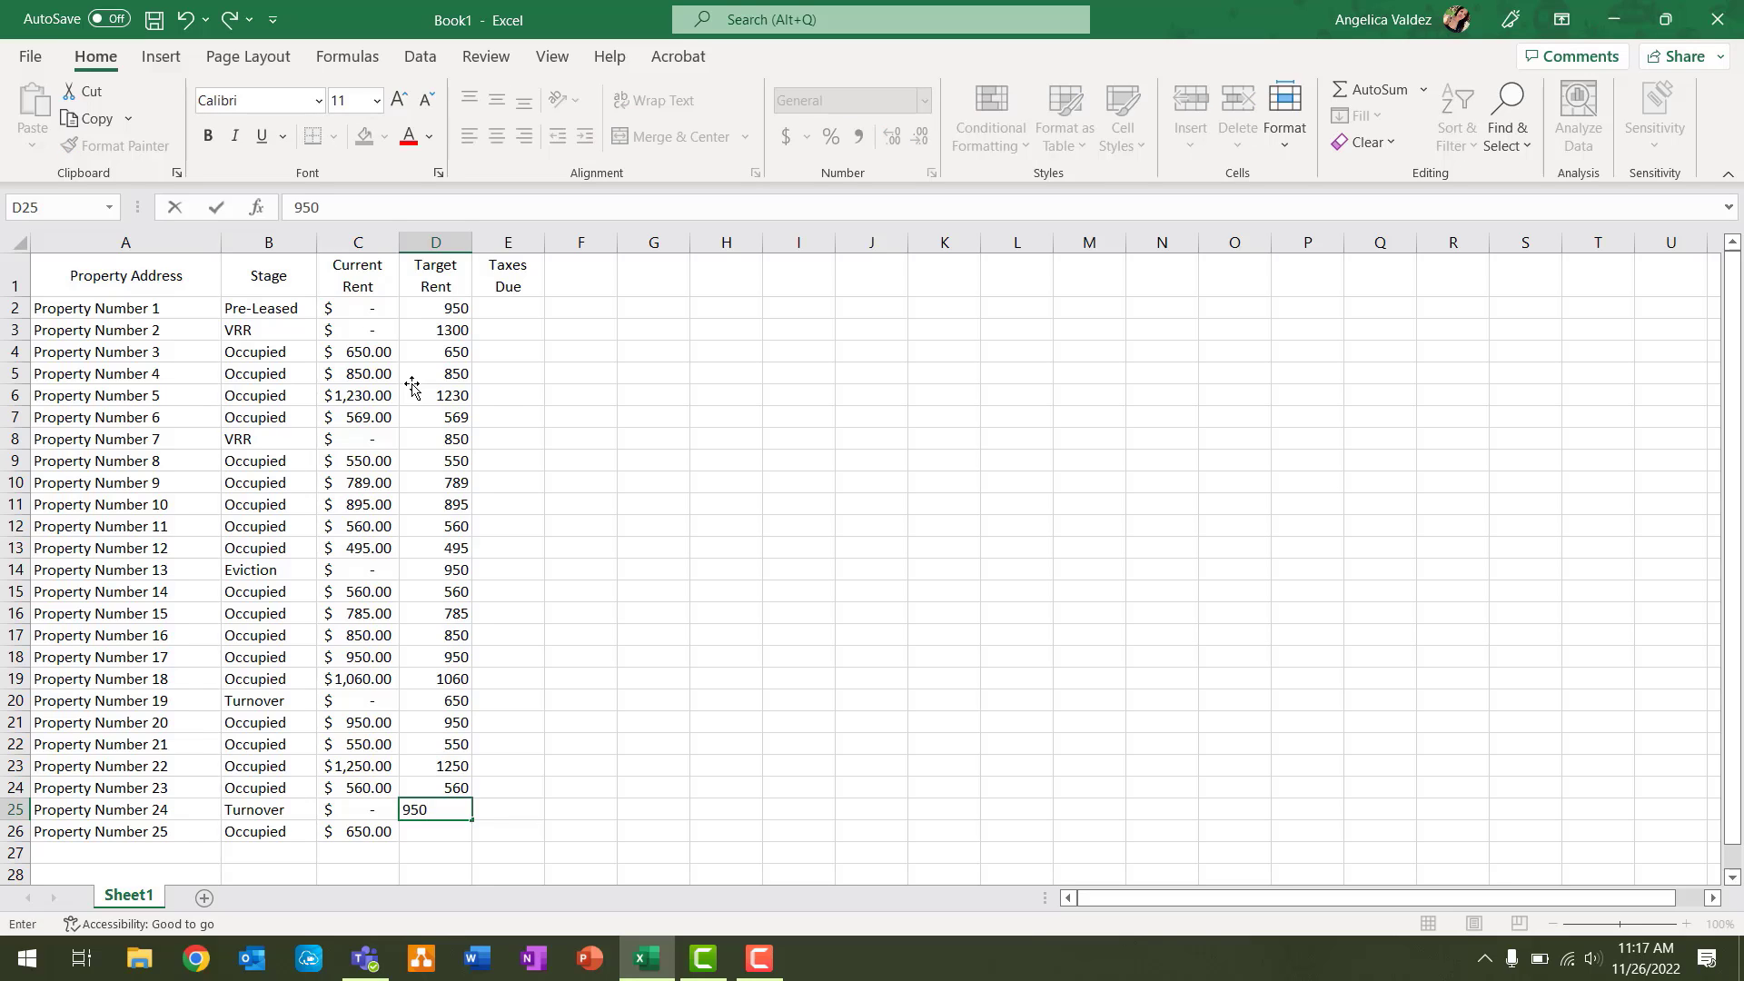
key("Return")
type("650")
key("Return")
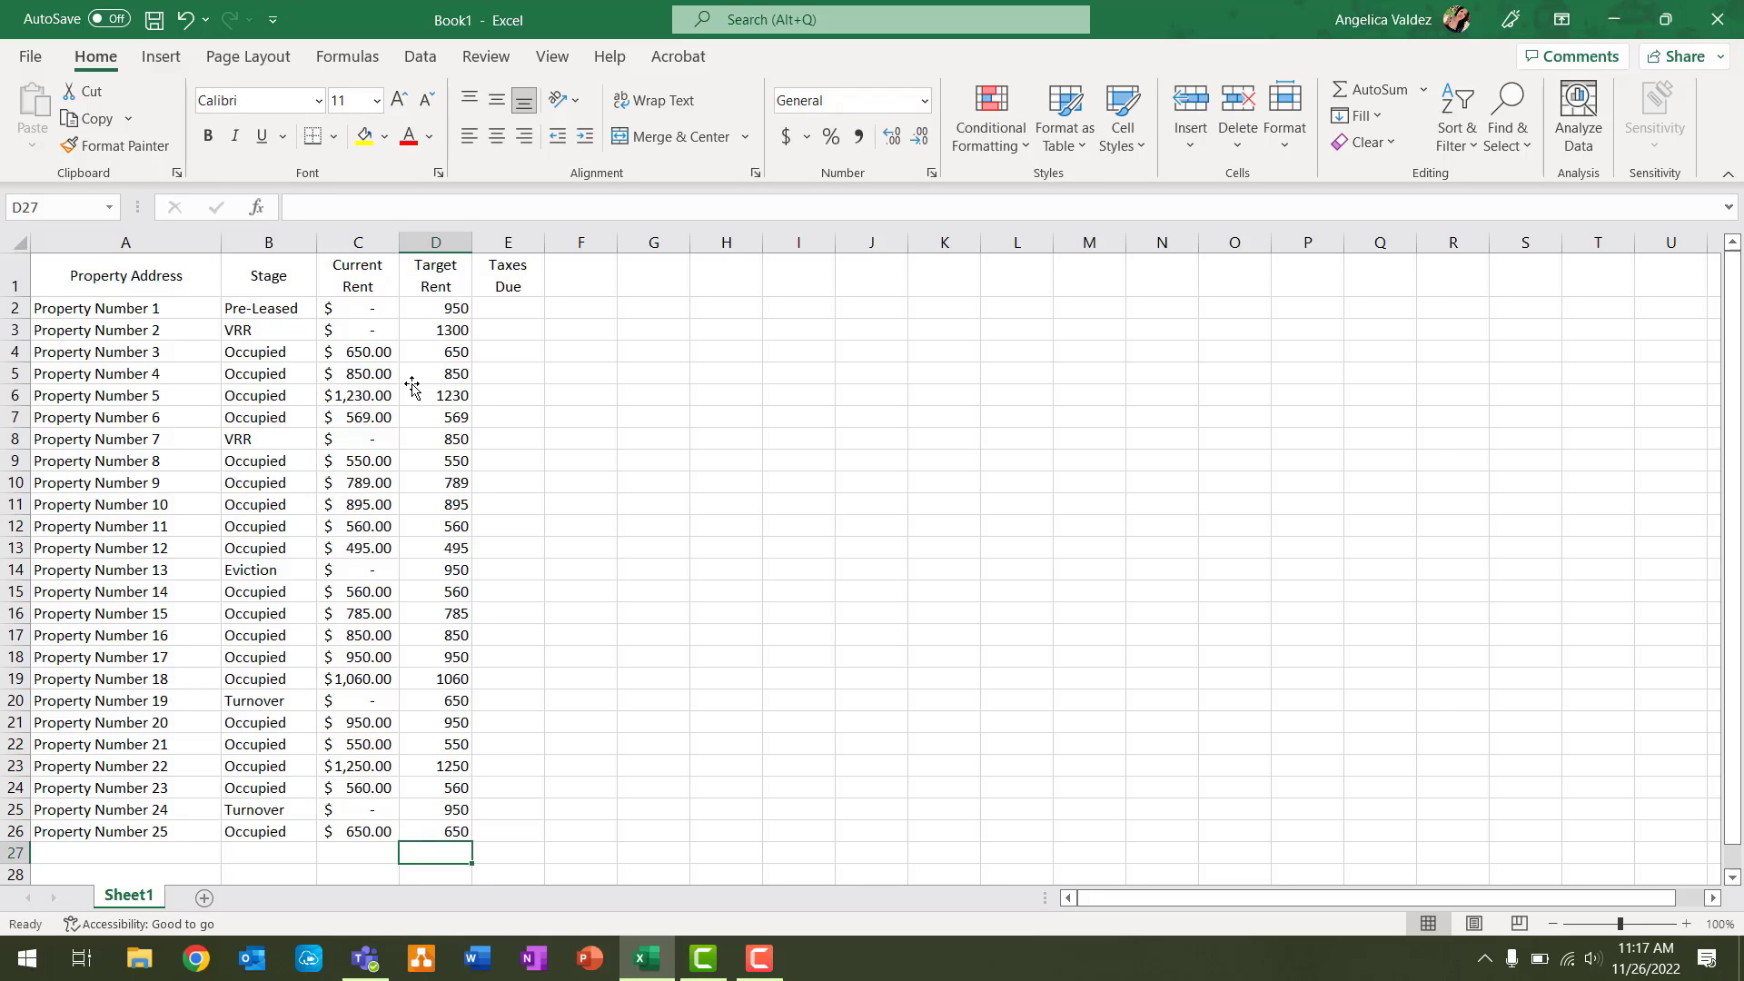
Format the target rents in D2:D26 with the dollar Accounting number format.
left_click_drag(451, 309, 432, 834)
left_click(787, 136)
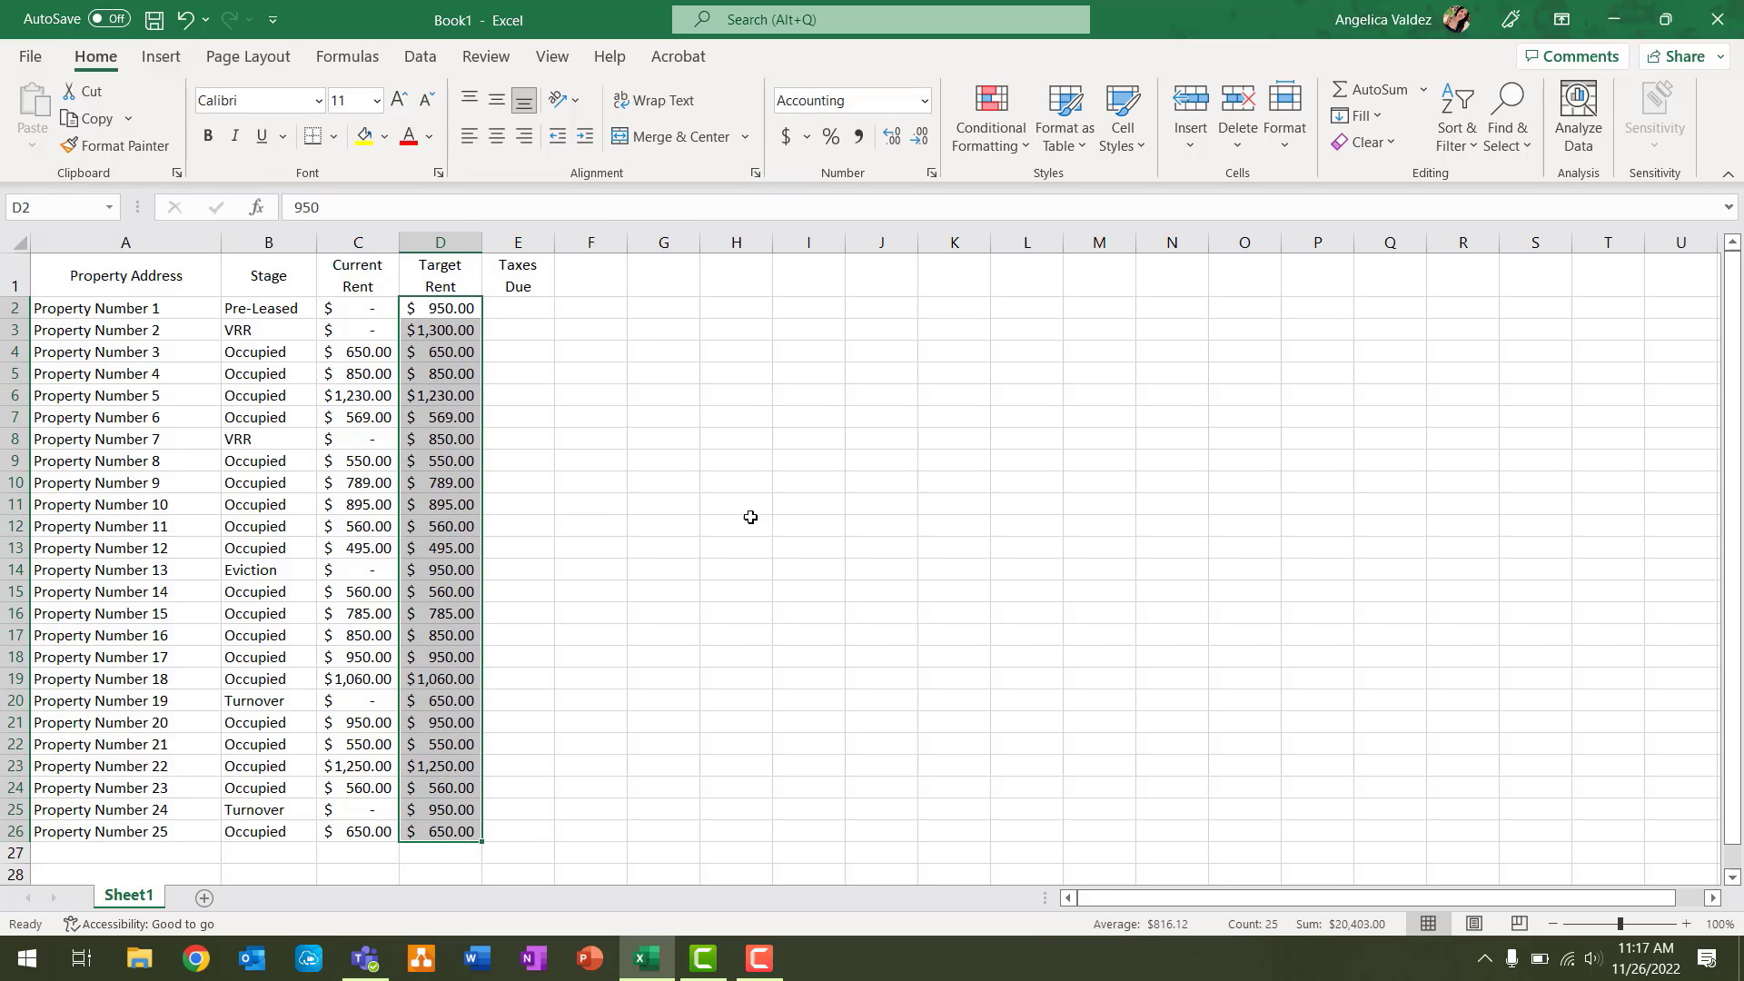
left_click(736, 786)
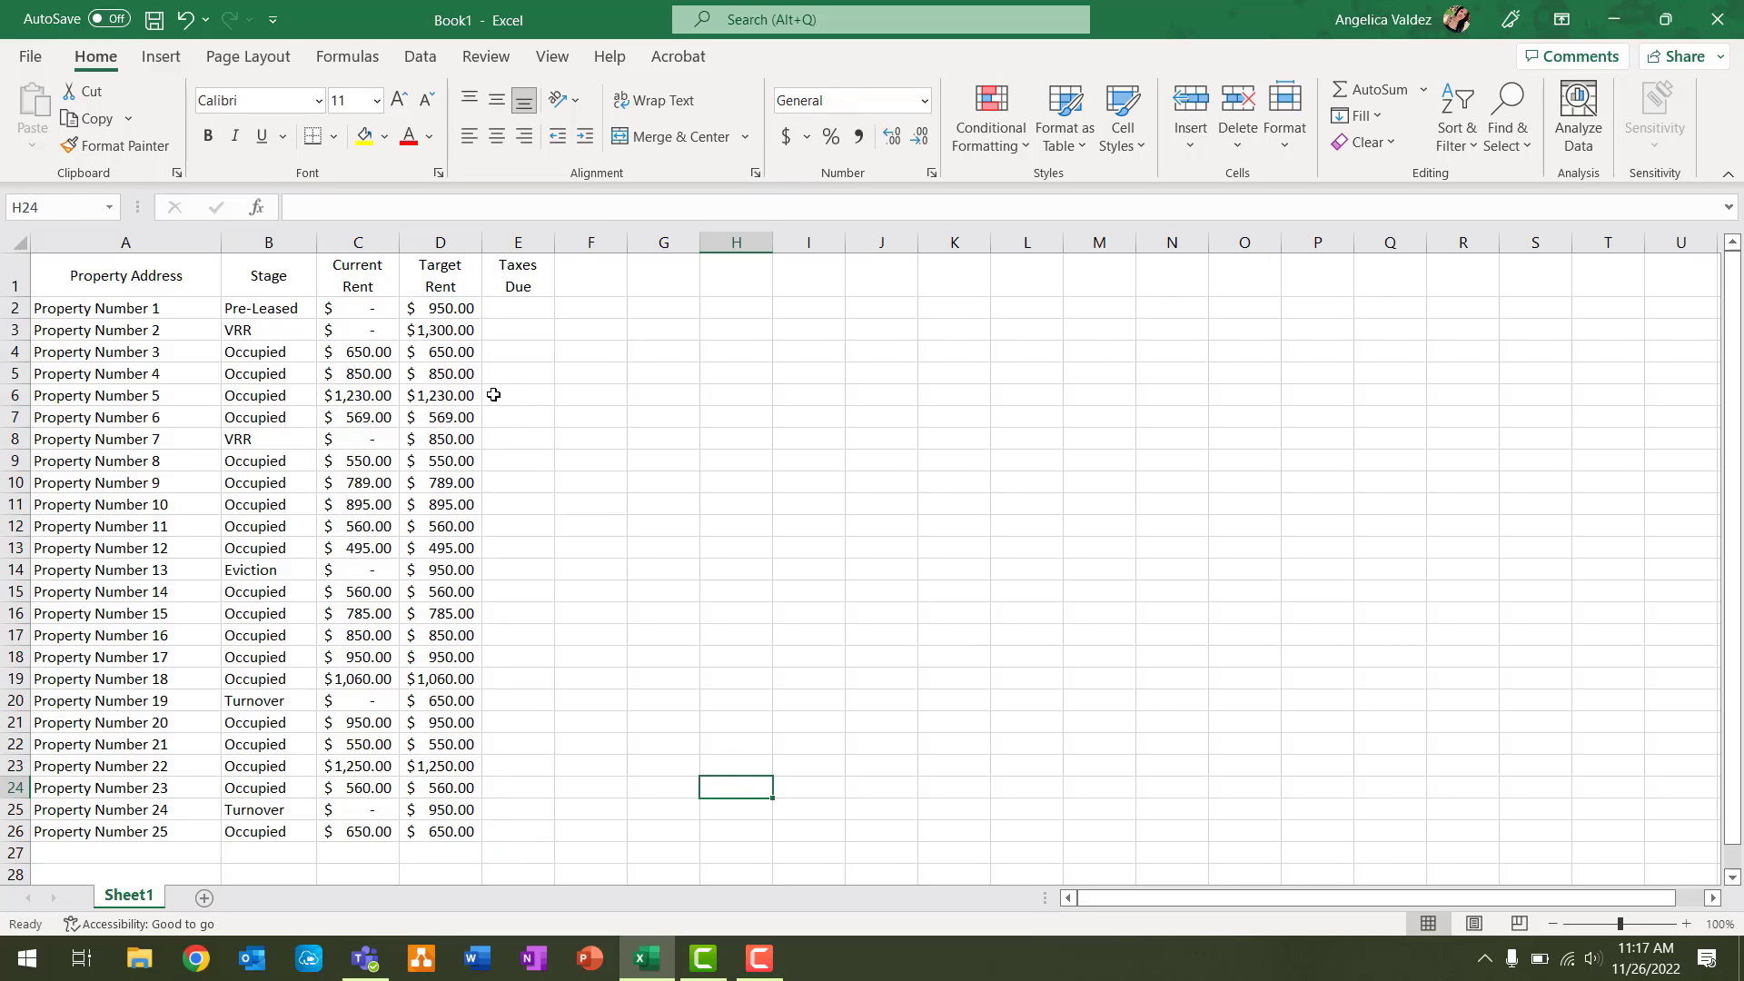
Enter the tax due date 1/30/2023 for Property Numbers 1 and 2 and fill it down through Property Number 25.
left_click(524, 312)
type("01/")
type("30")
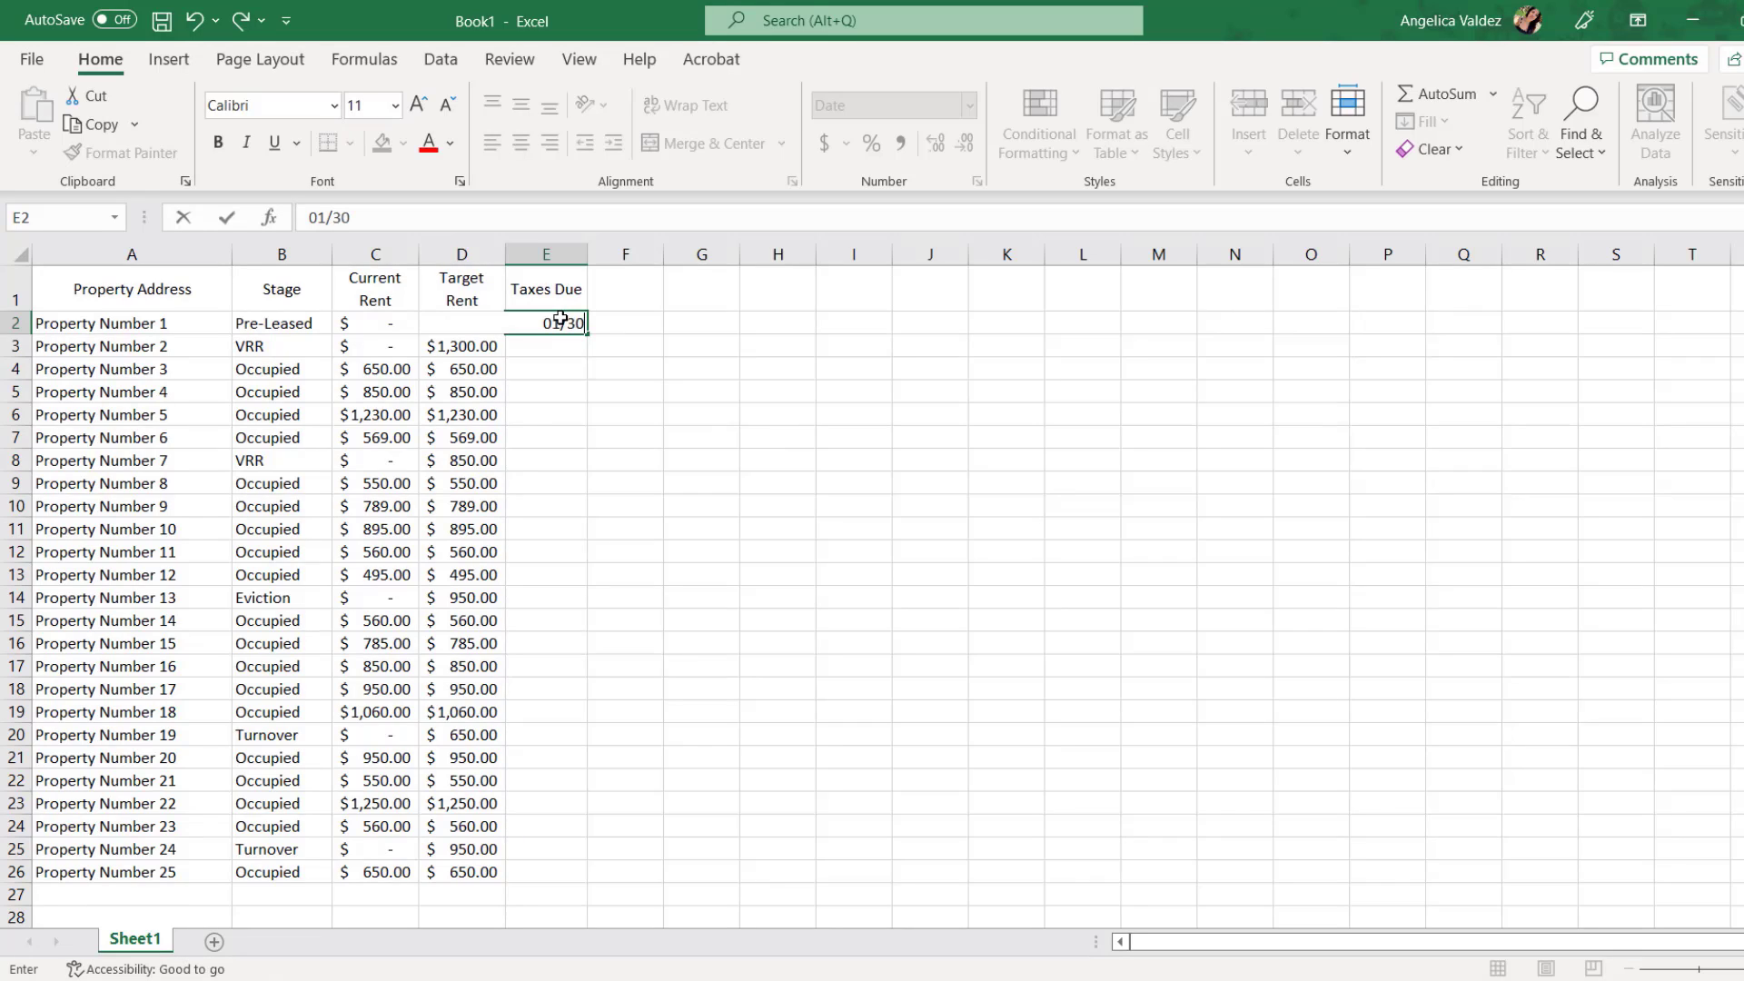
type("/2023")
key("Return")
type("01/")
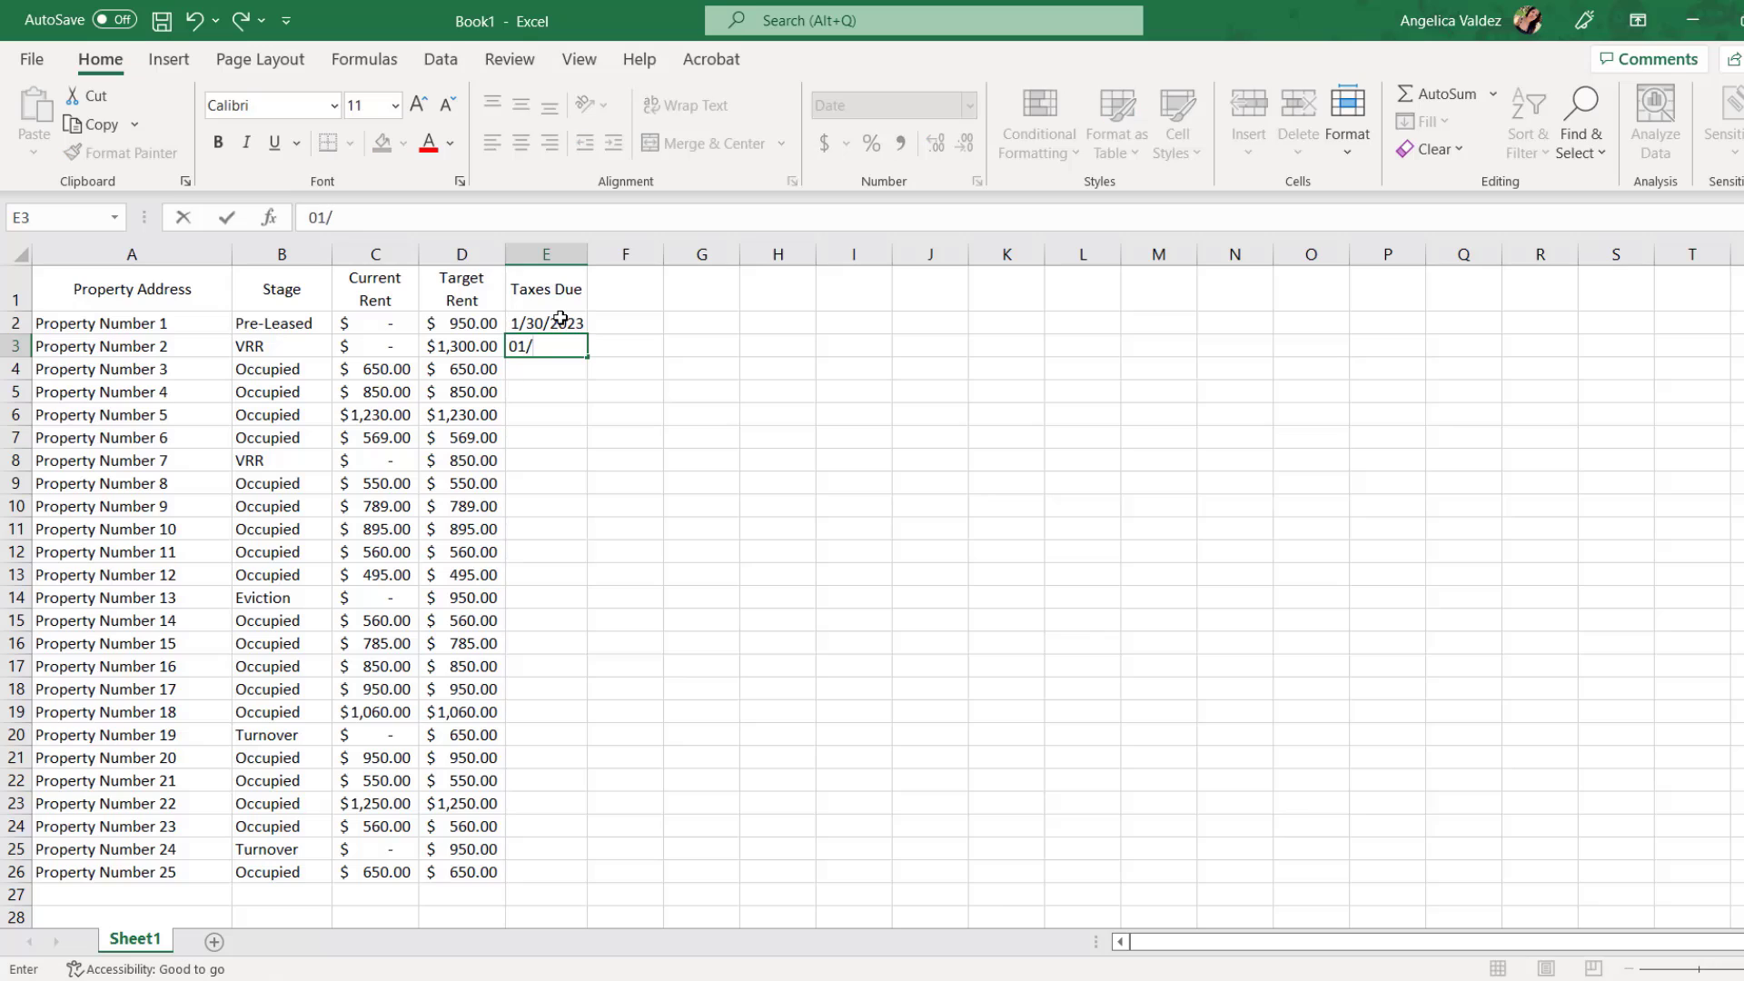
type("30/23")
key("Return")
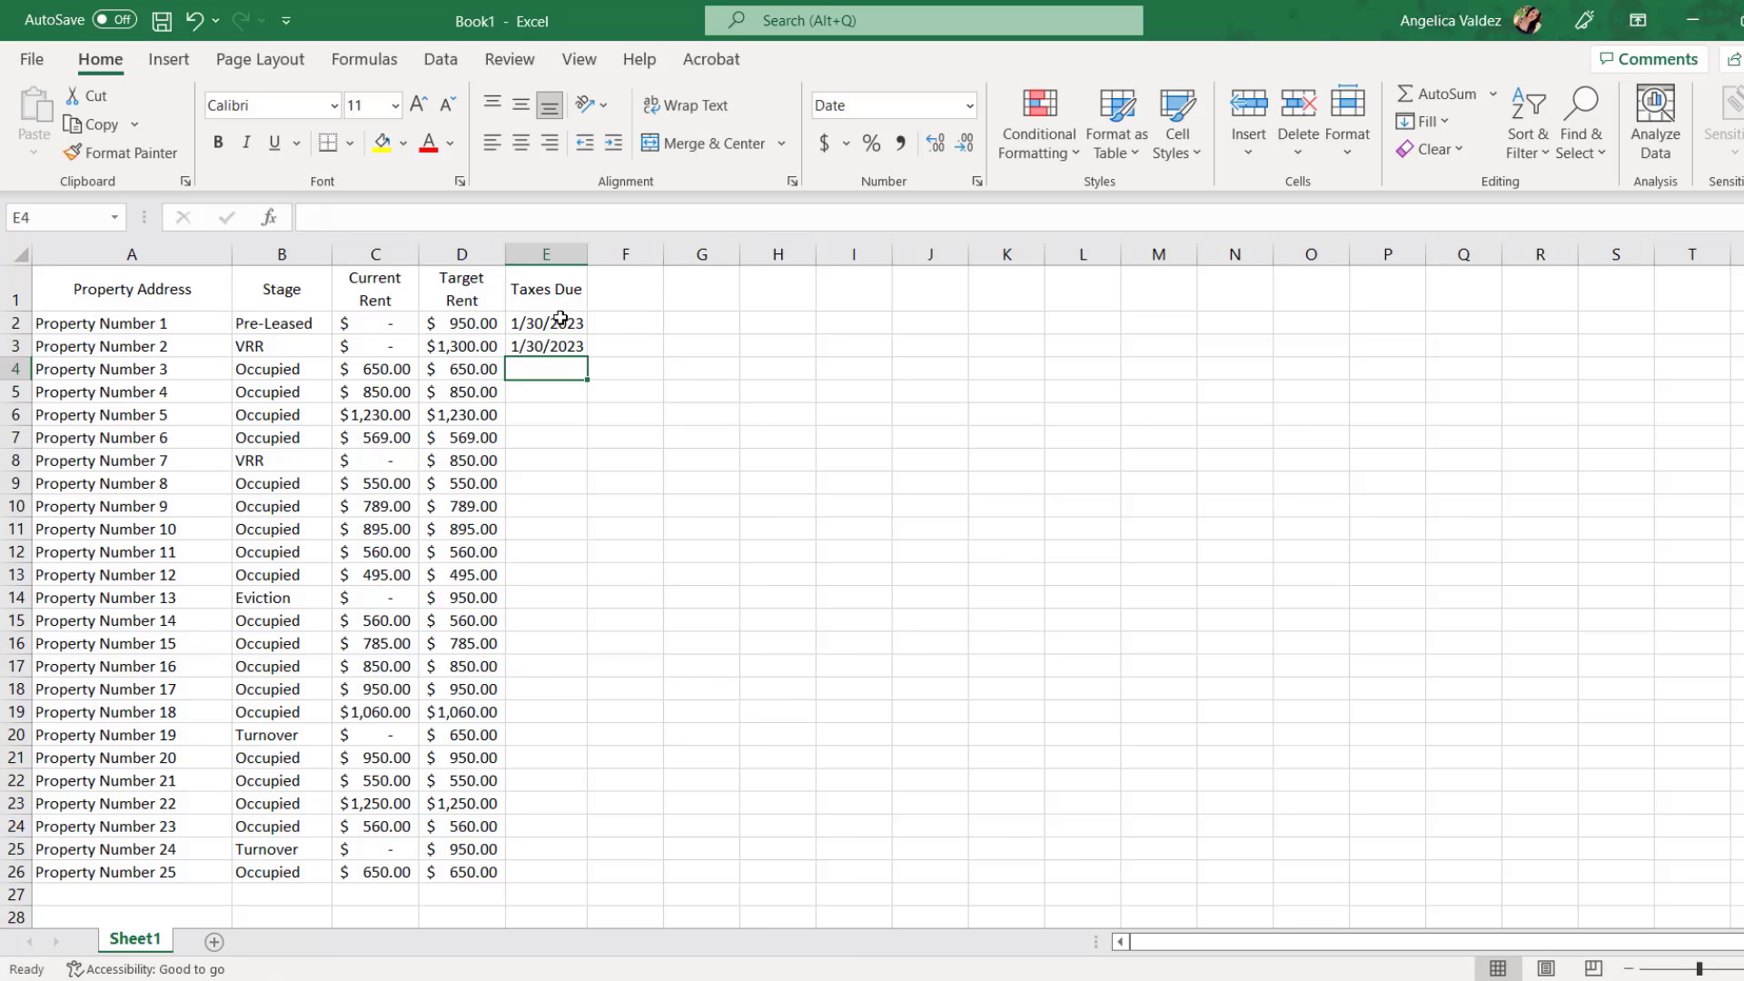
left_click_drag(561, 318, 545, 879)
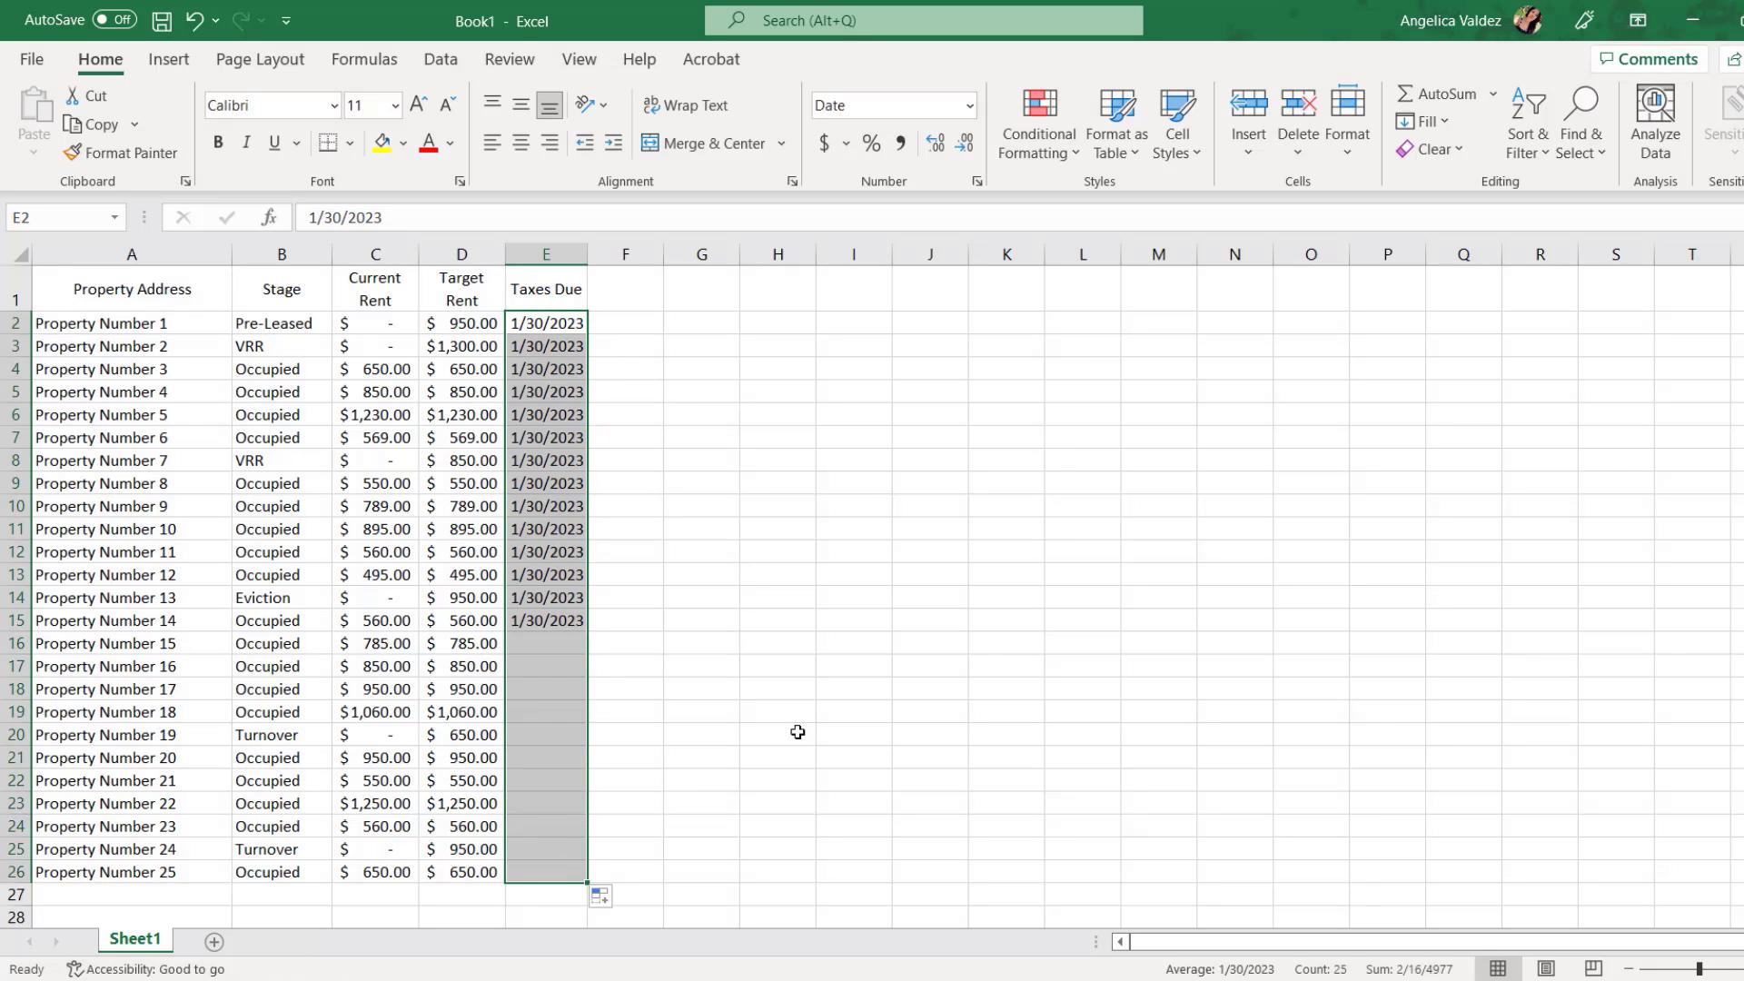
left_click(876, 678)
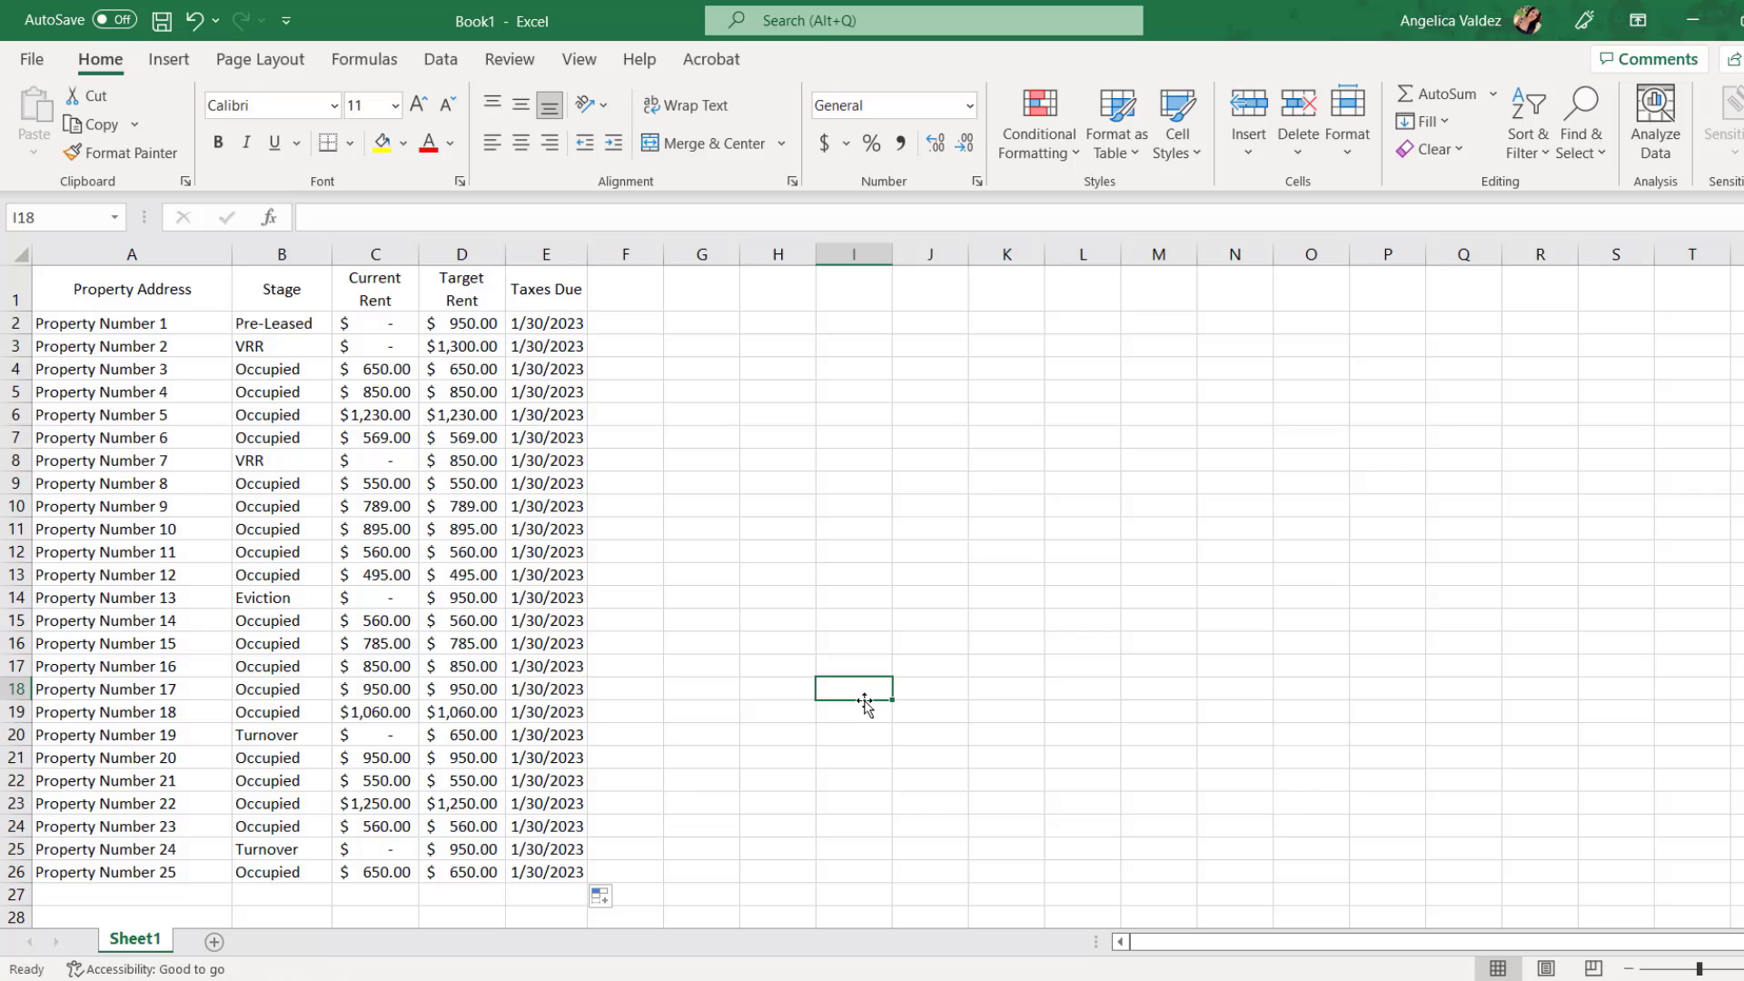
Total the current rents in C27 with a SUM formula over C2:C26.
left_click(388, 897)
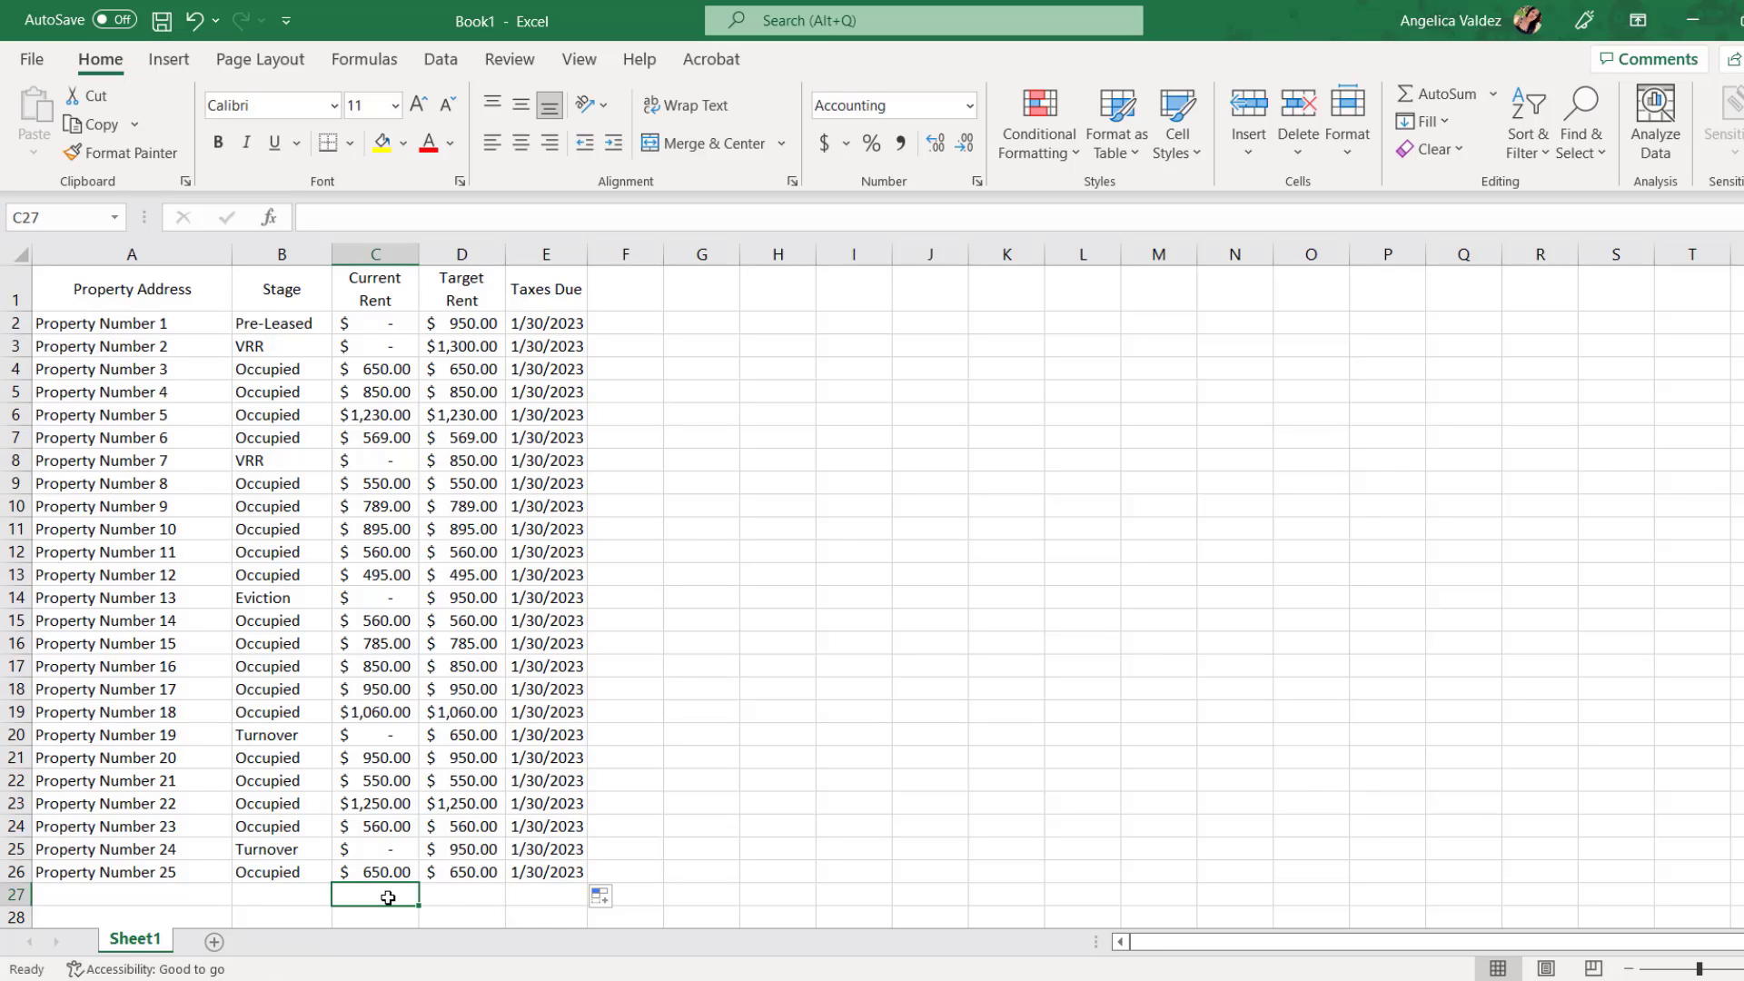
type("=sum")
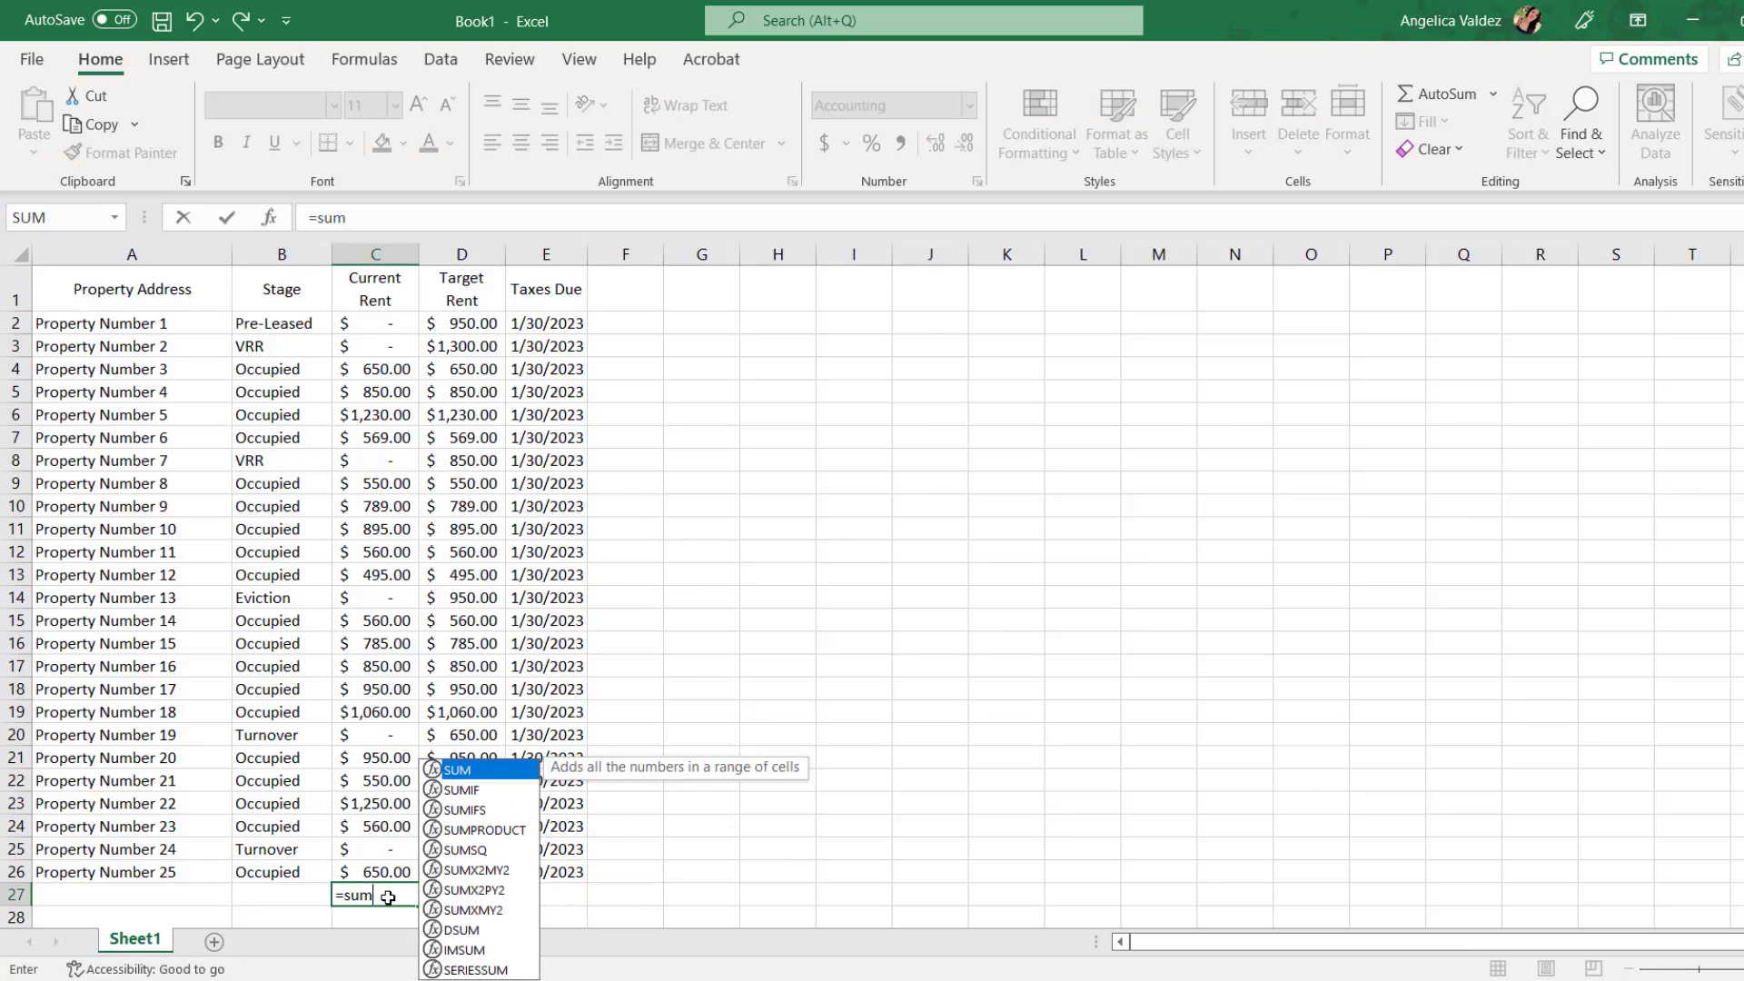
type("(")
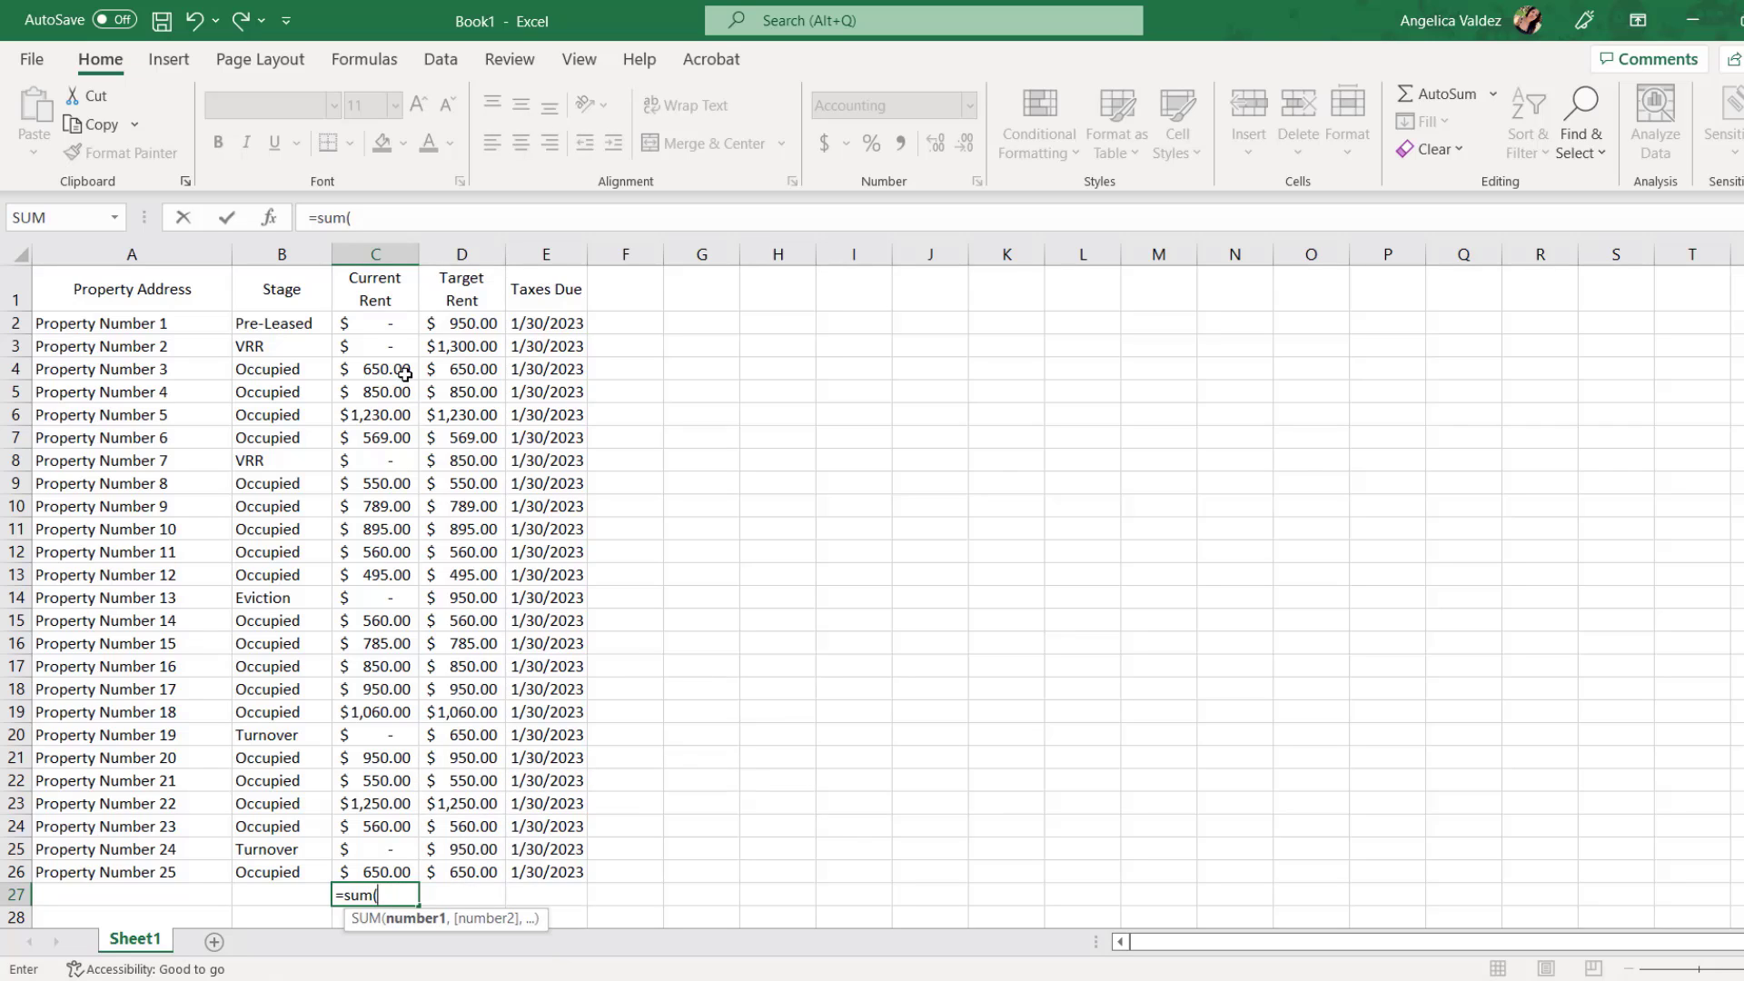
left_click_drag(386, 329, 367, 863)
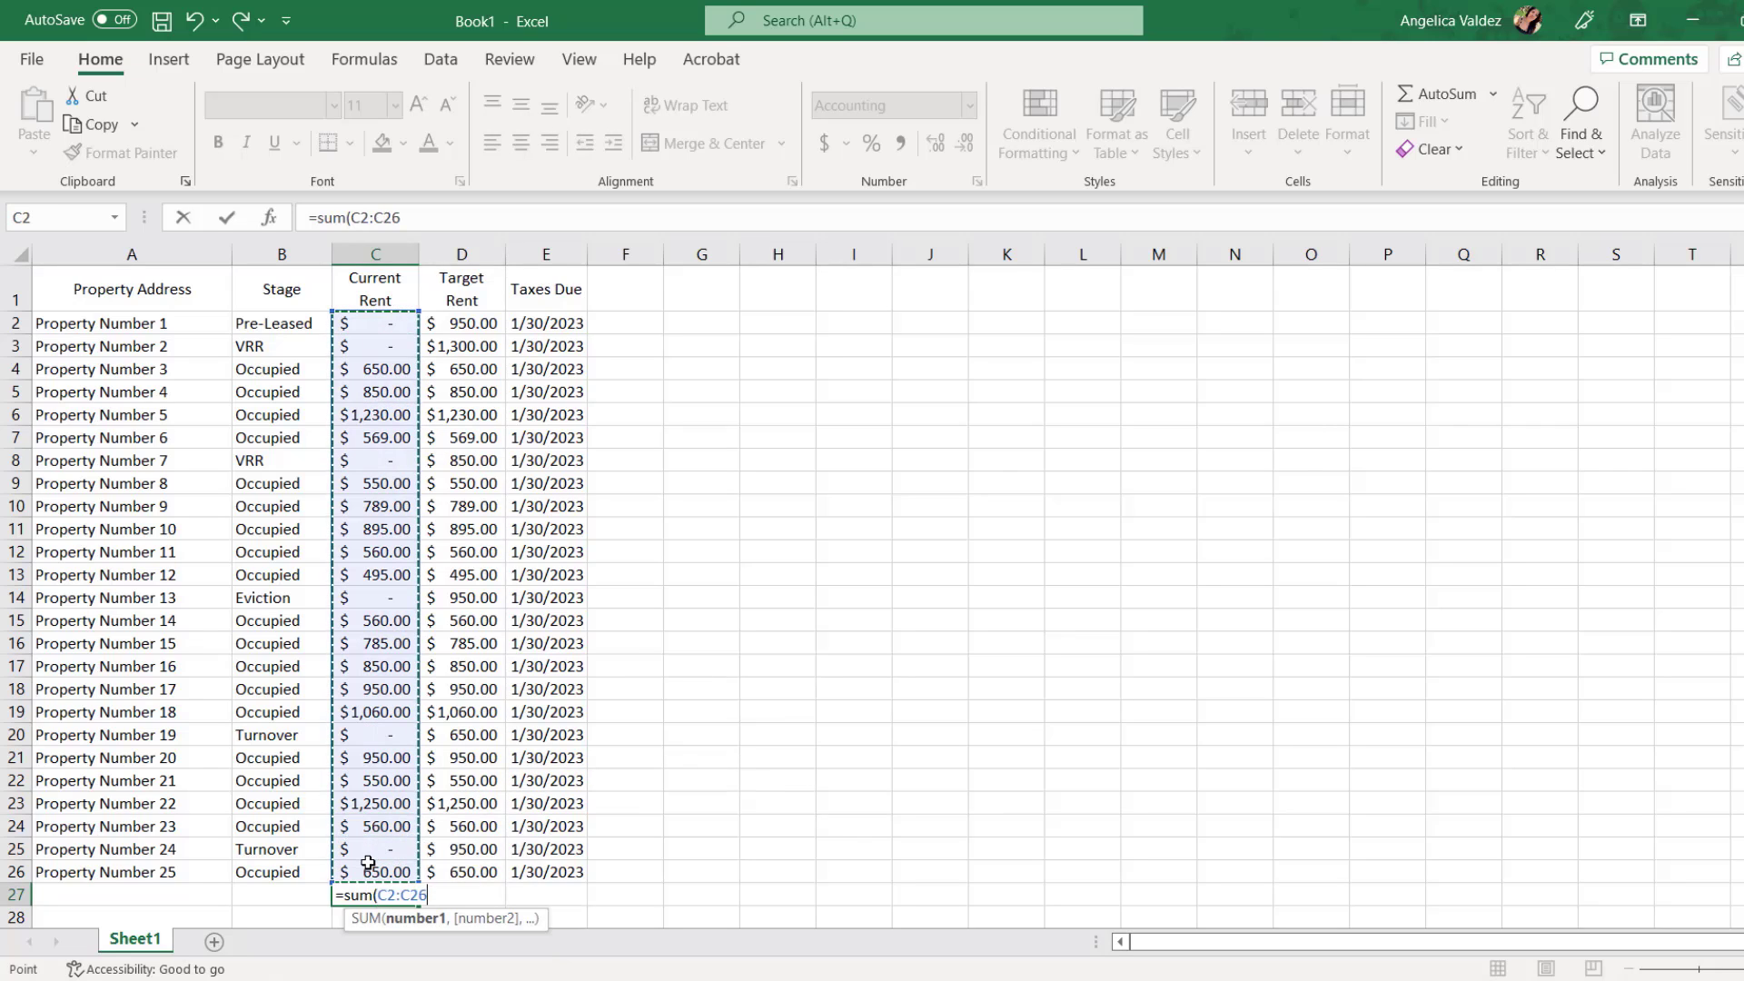
key("Return")
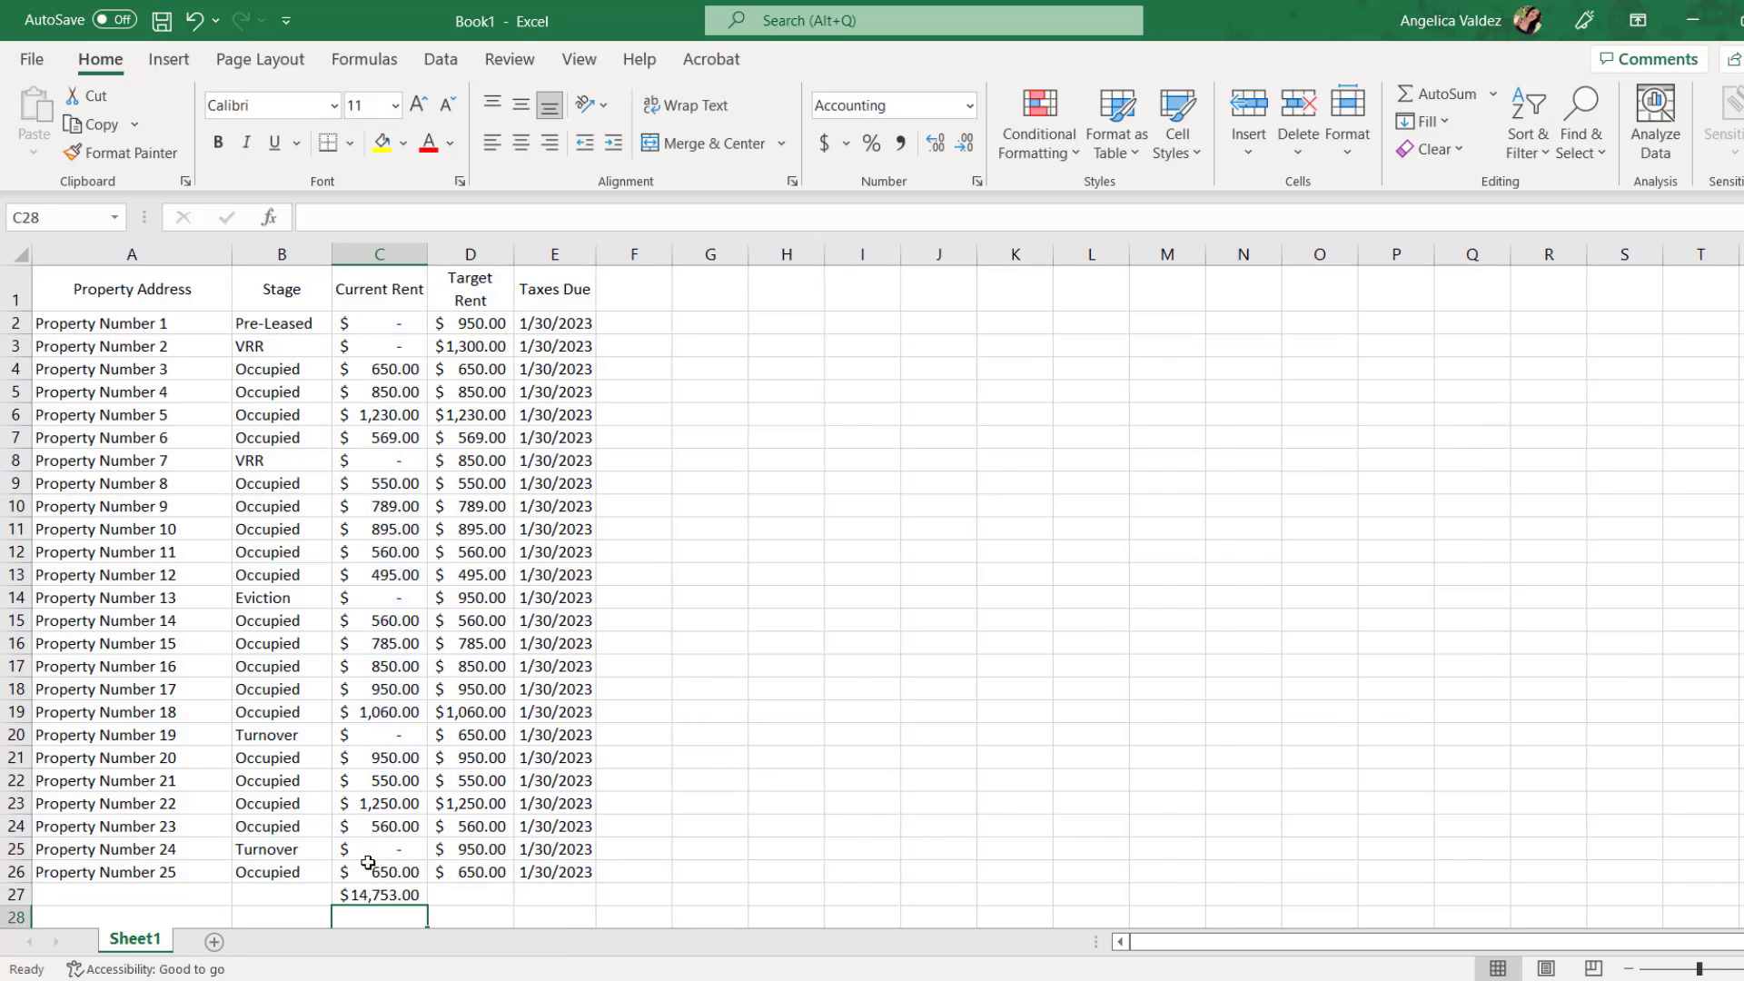
Total the target rents in D27 with a SUM formula over D2:D26.
left_click(465, 894)
type("=sum(")
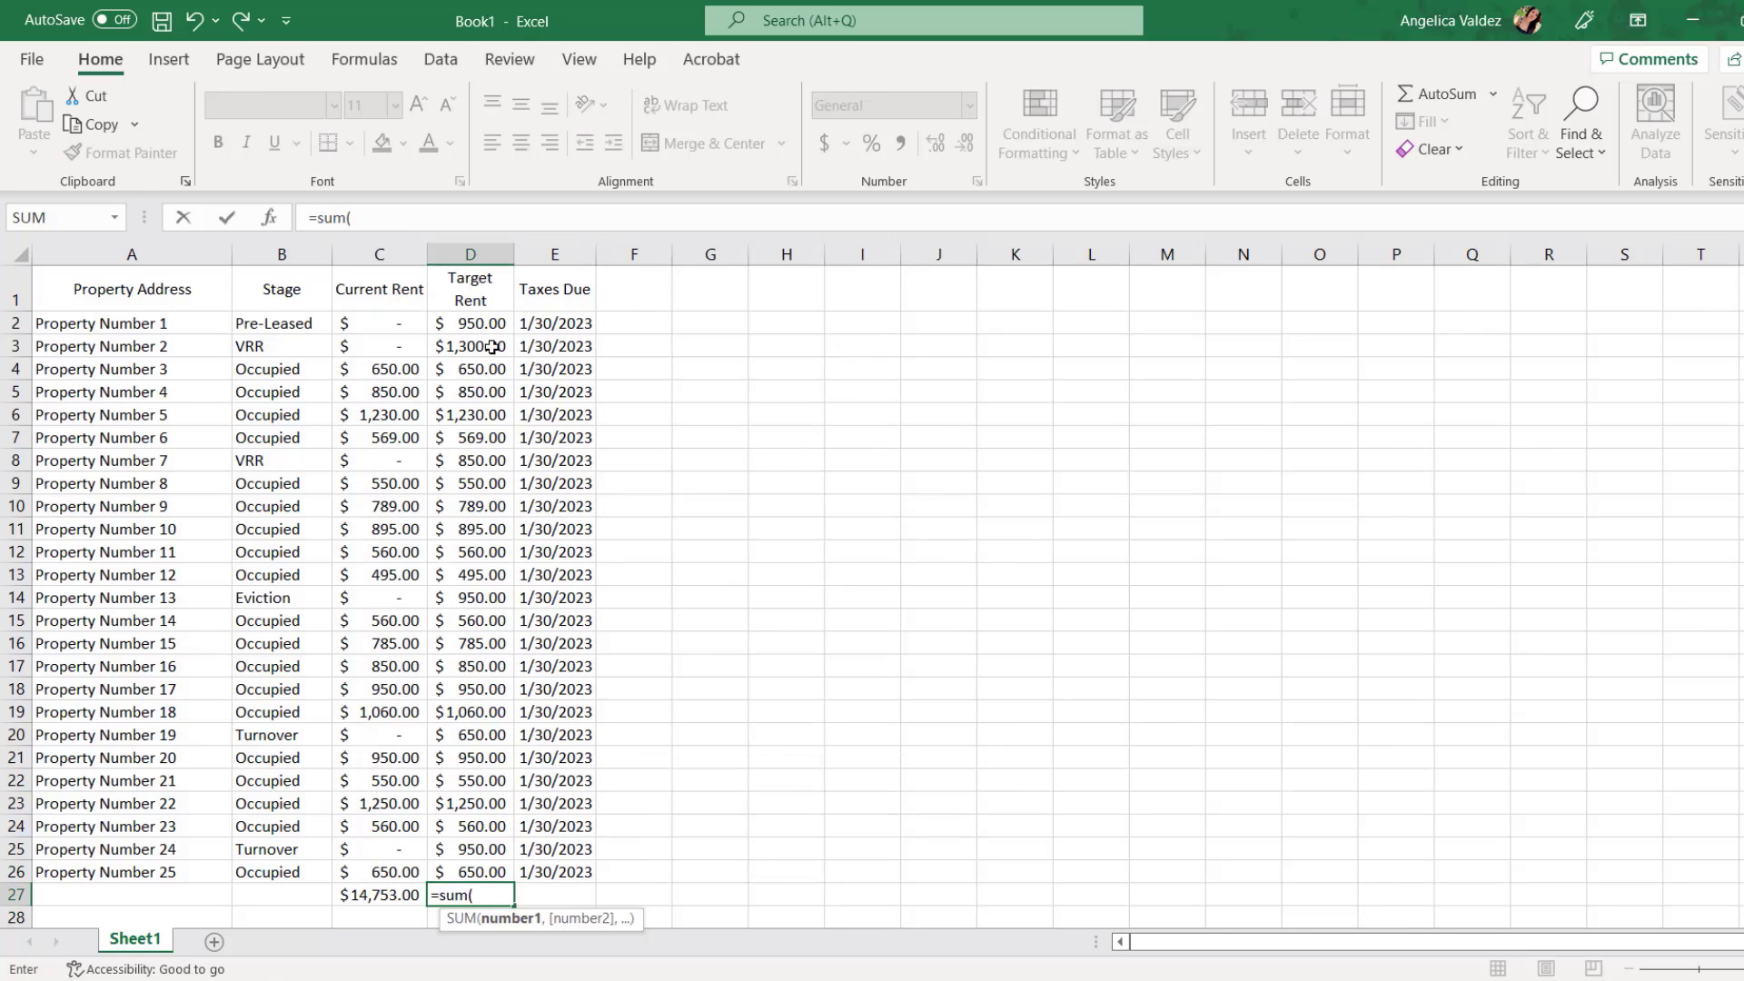
left_click_drag(482, 327, 457, 871)
key("Return")
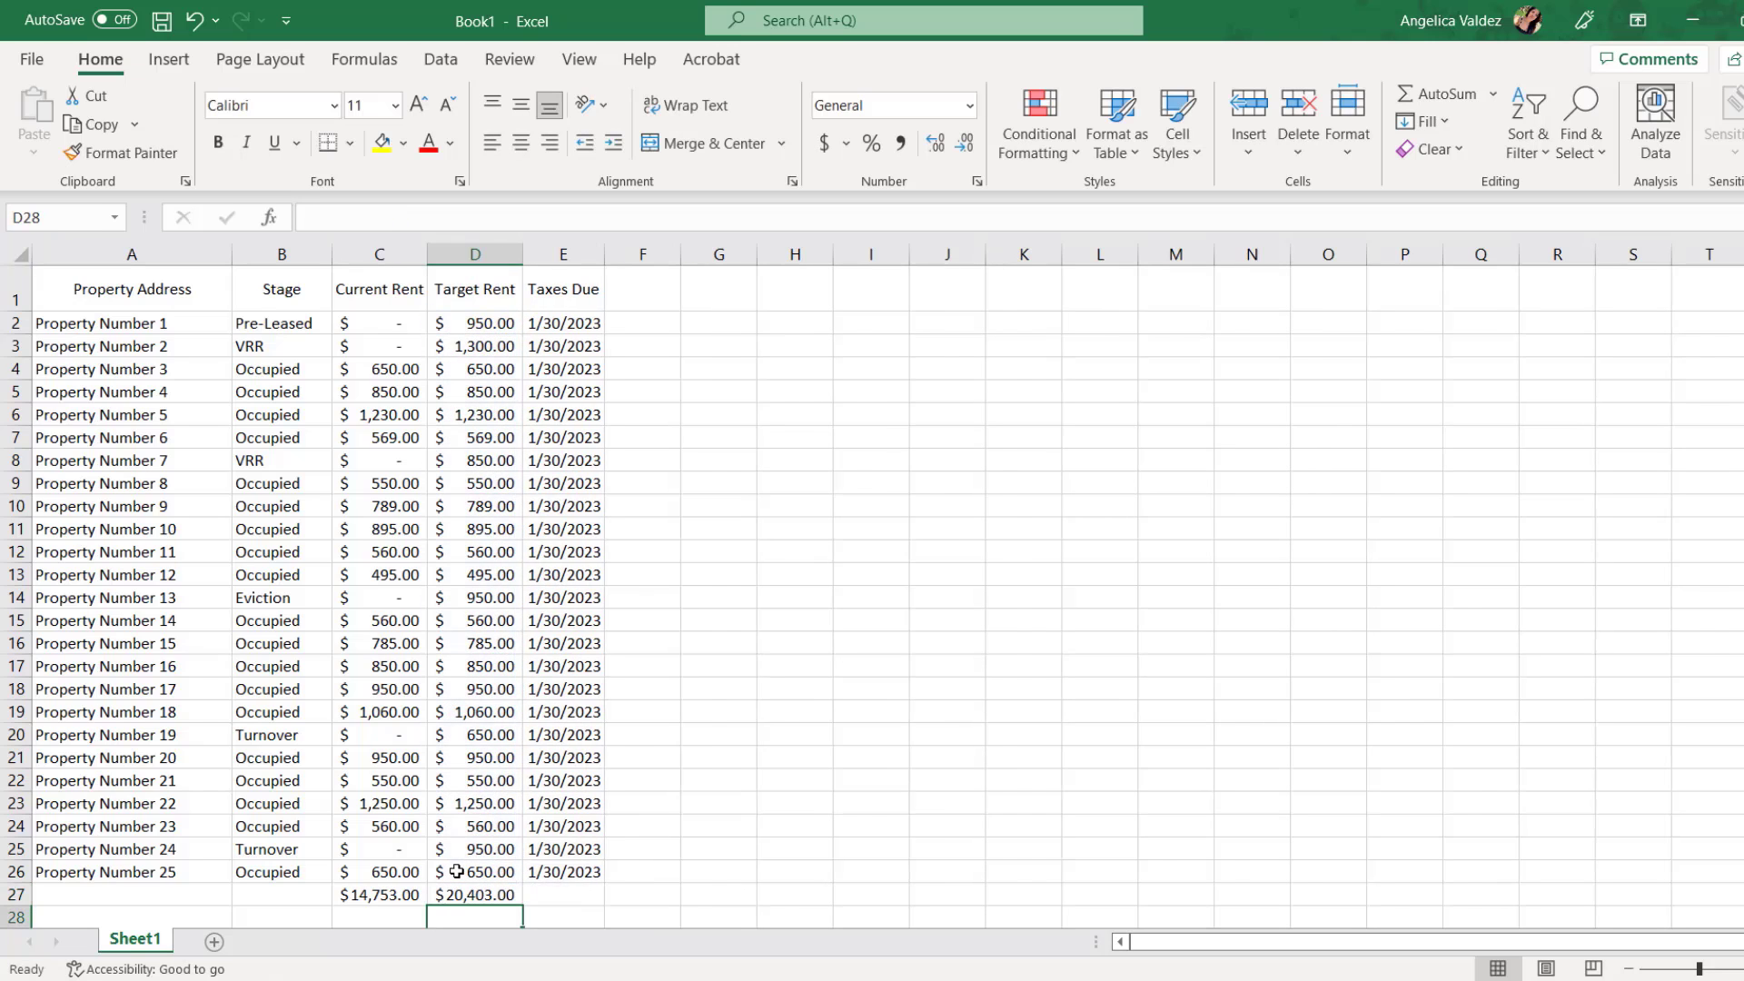
Enter the stage label Pre-Leased in cell G2 beside the property table.
left_click(716, 322)
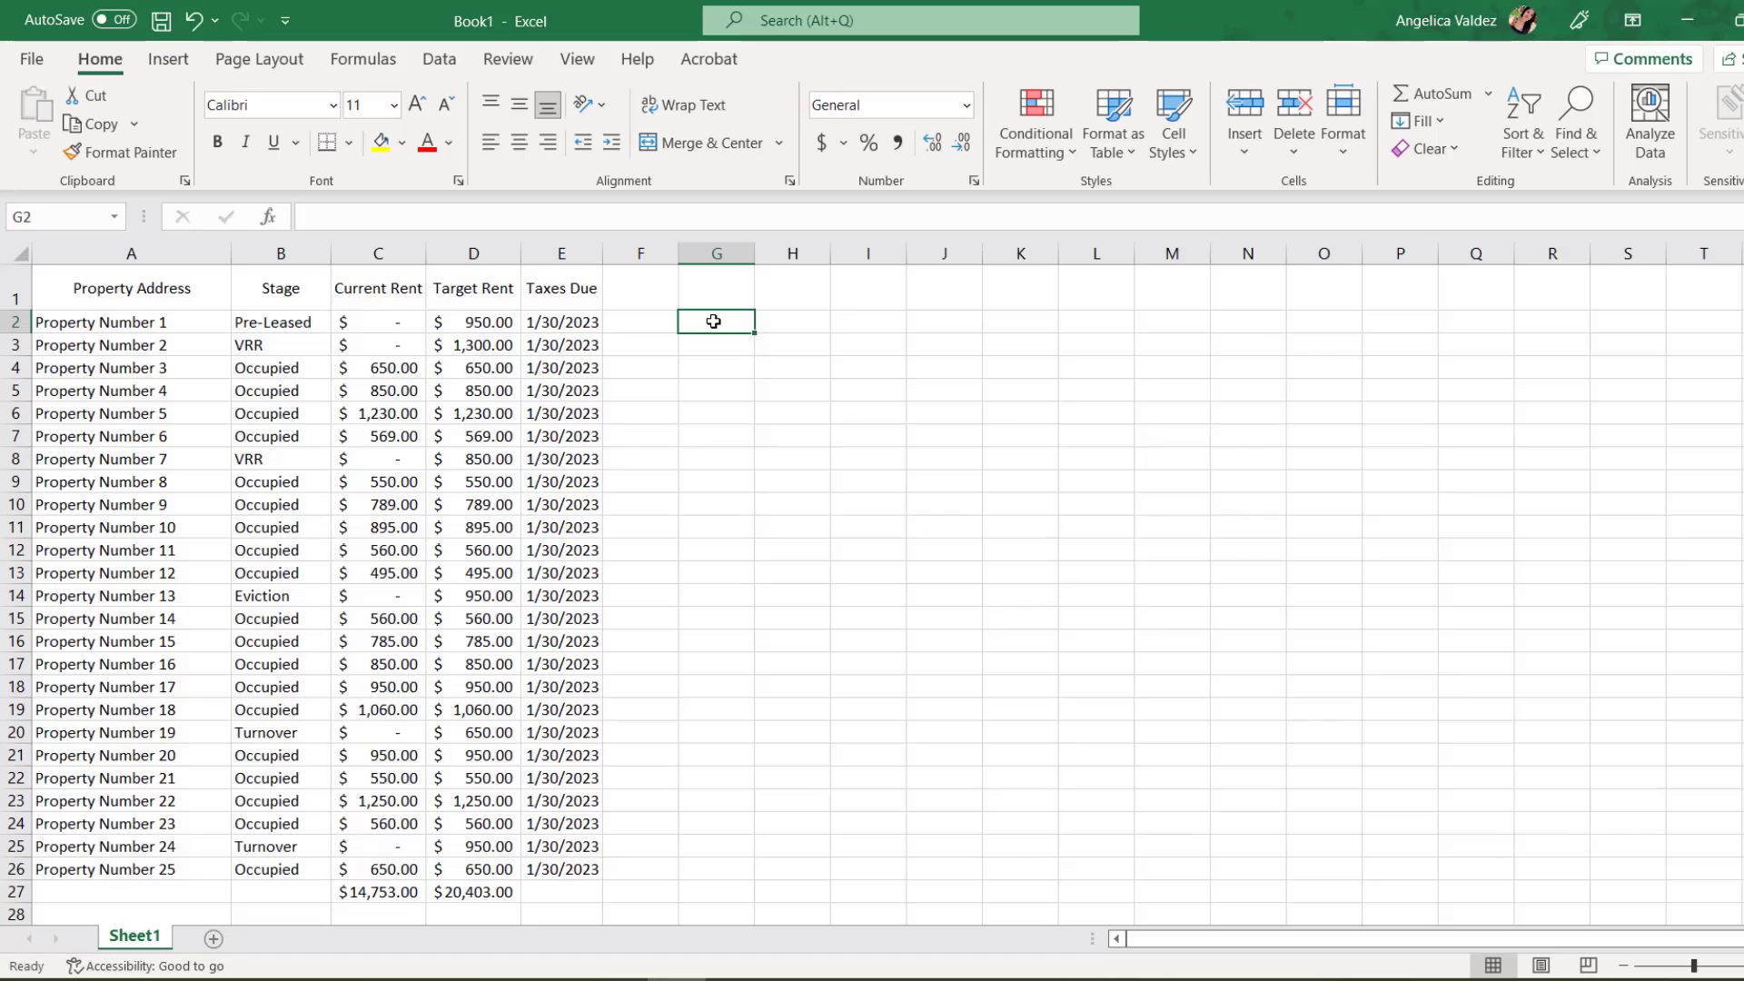
type("Pc")
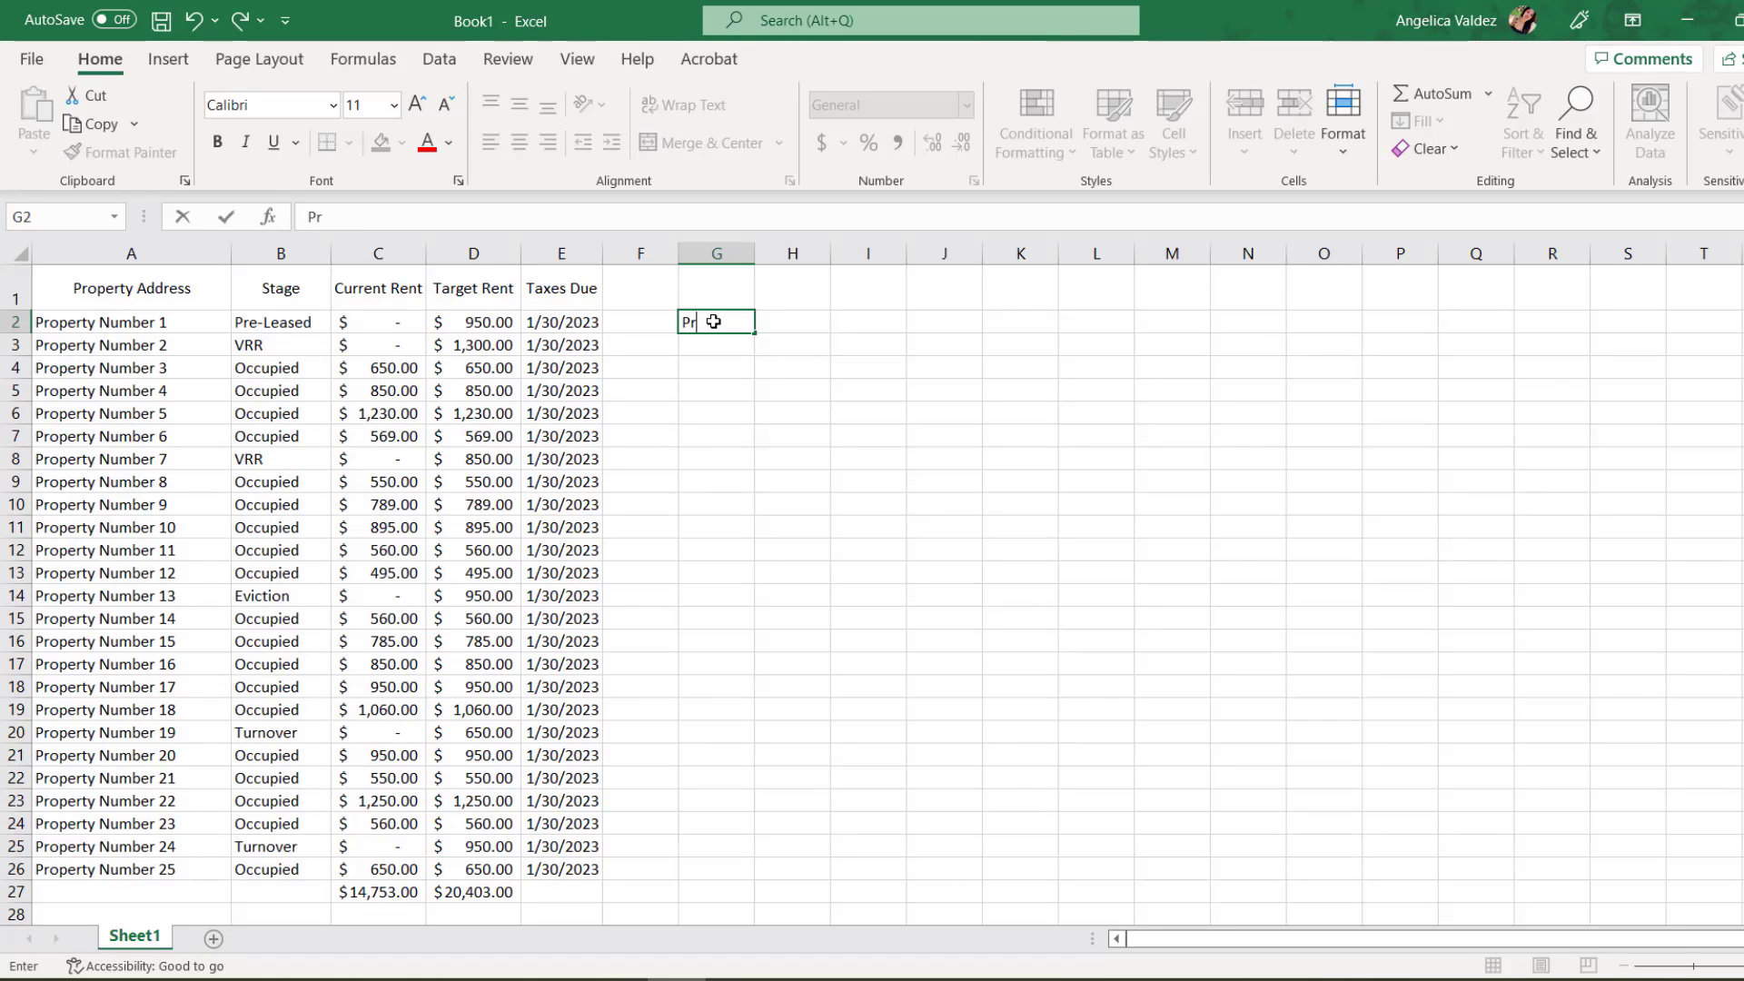
type("e-Leased")
key("Return")
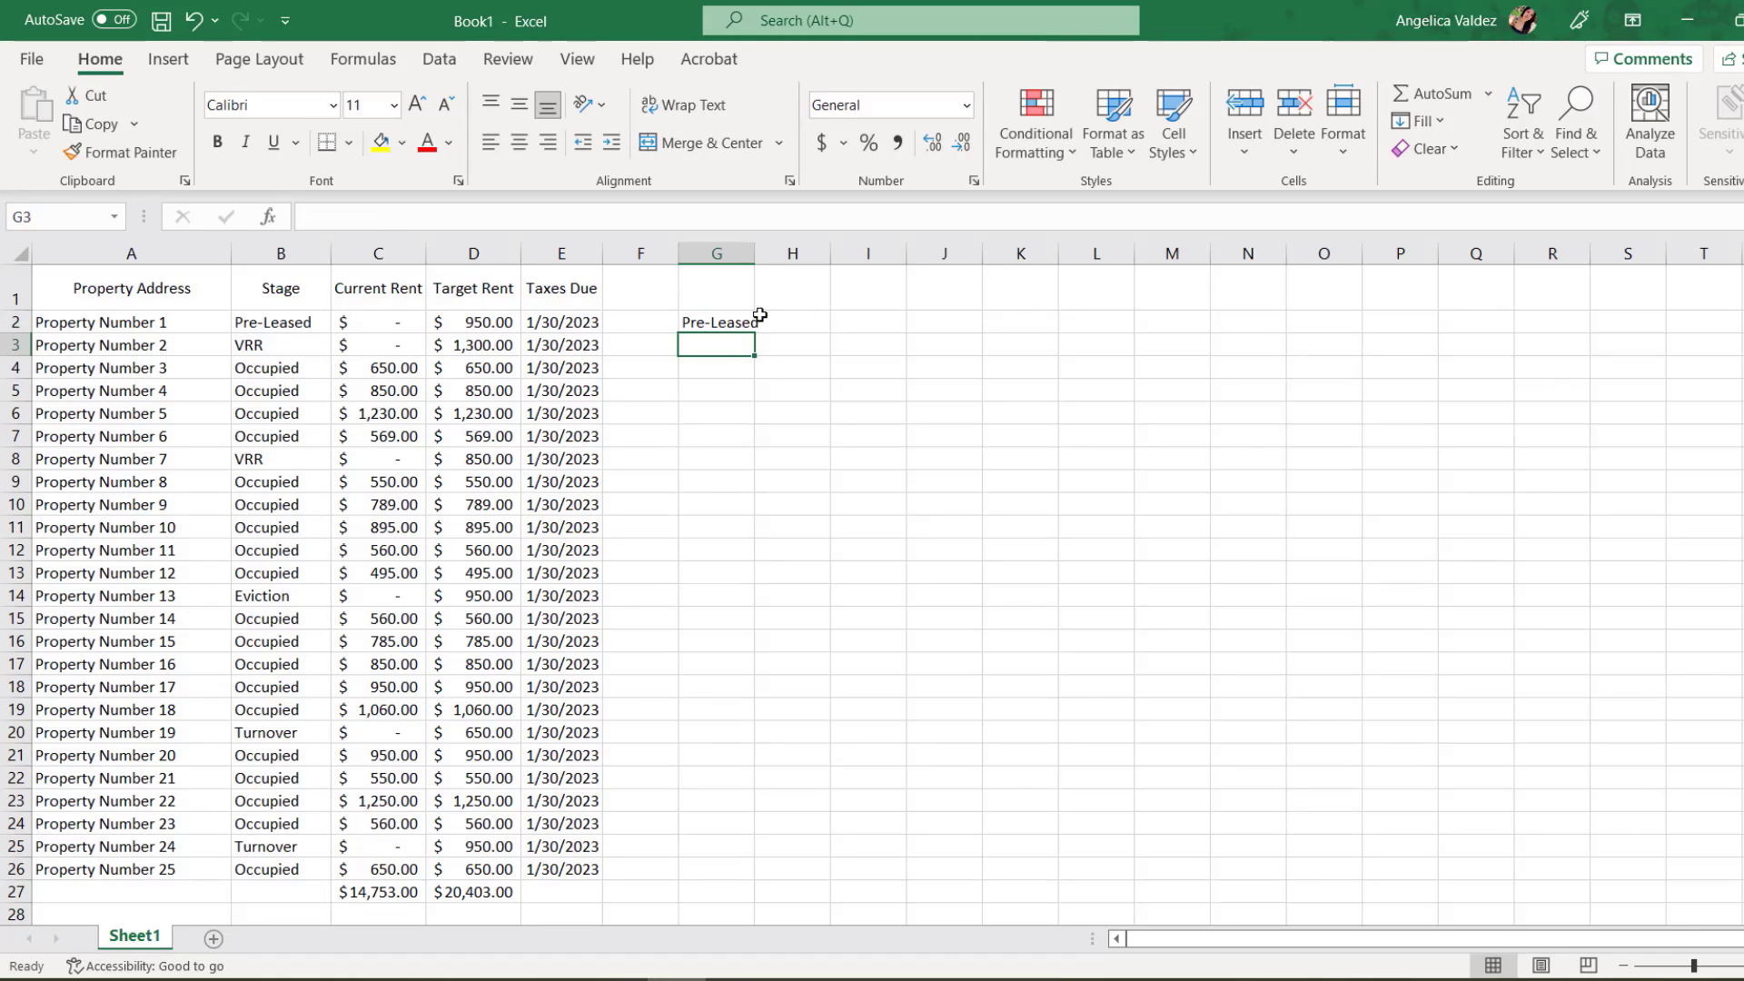
Widen column G to fit its text and enter the stage labels VRR in G3 and Occupied in G4.
left_click_drag(754, 253, 772, 253)
type("VRR")
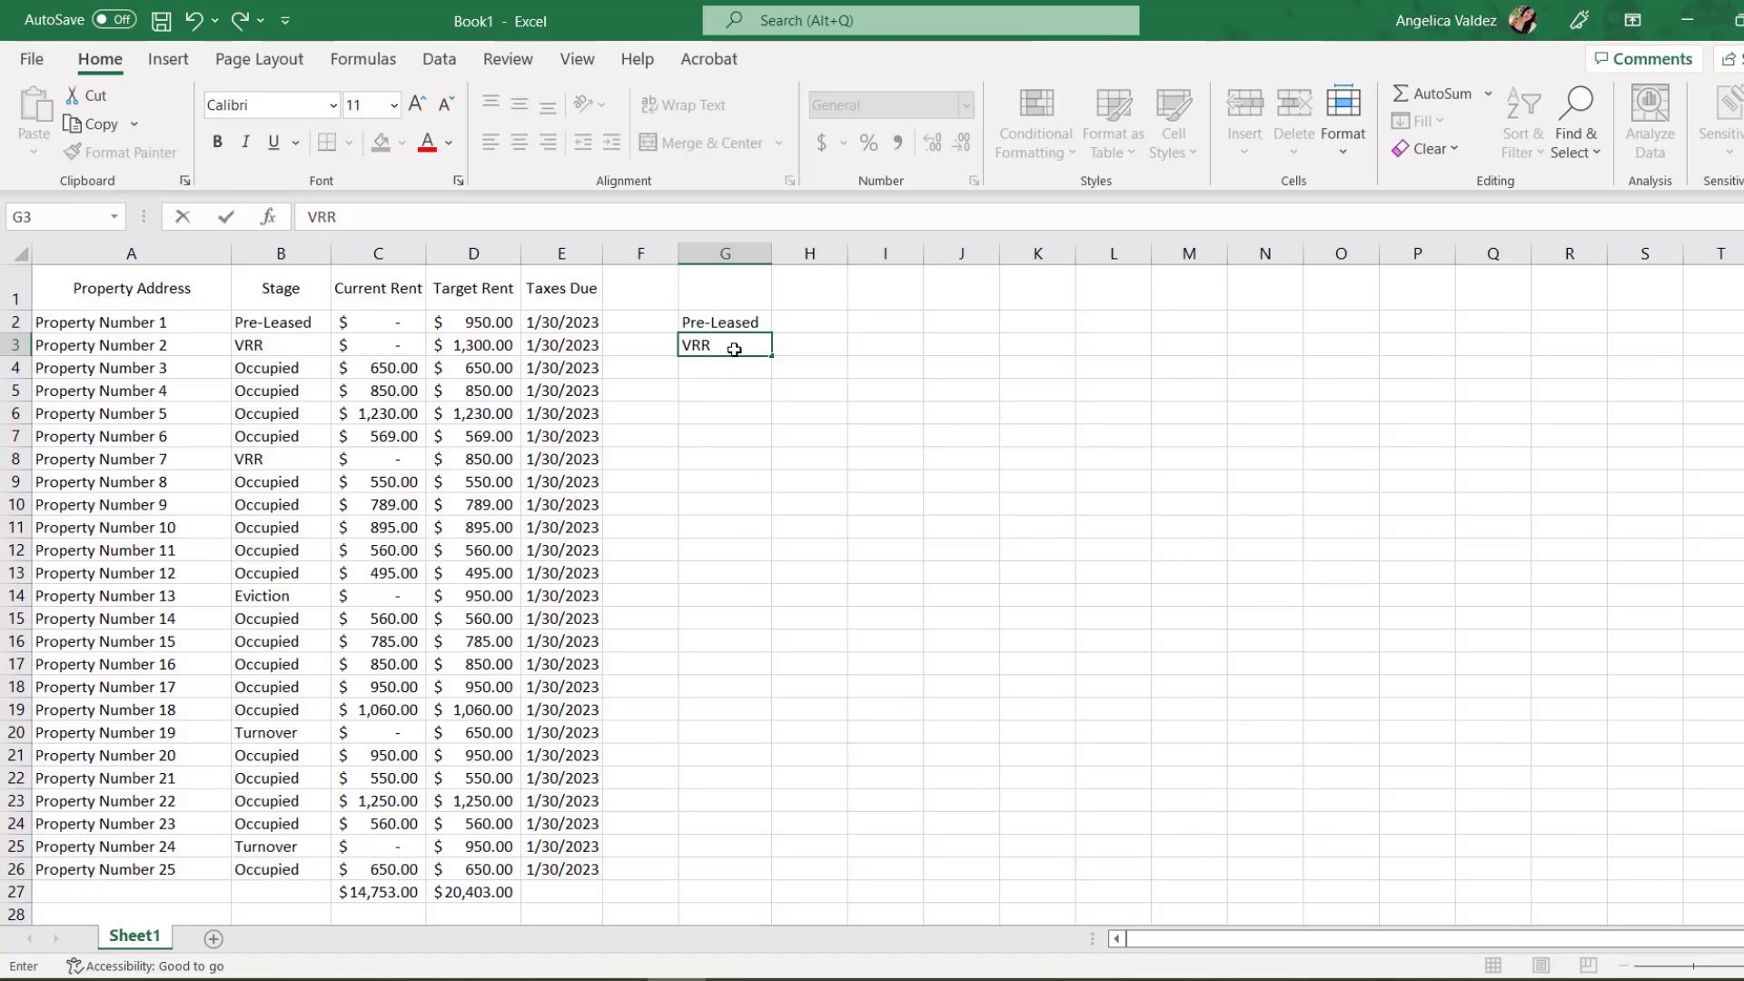
key("Return")
type("Occupeid")
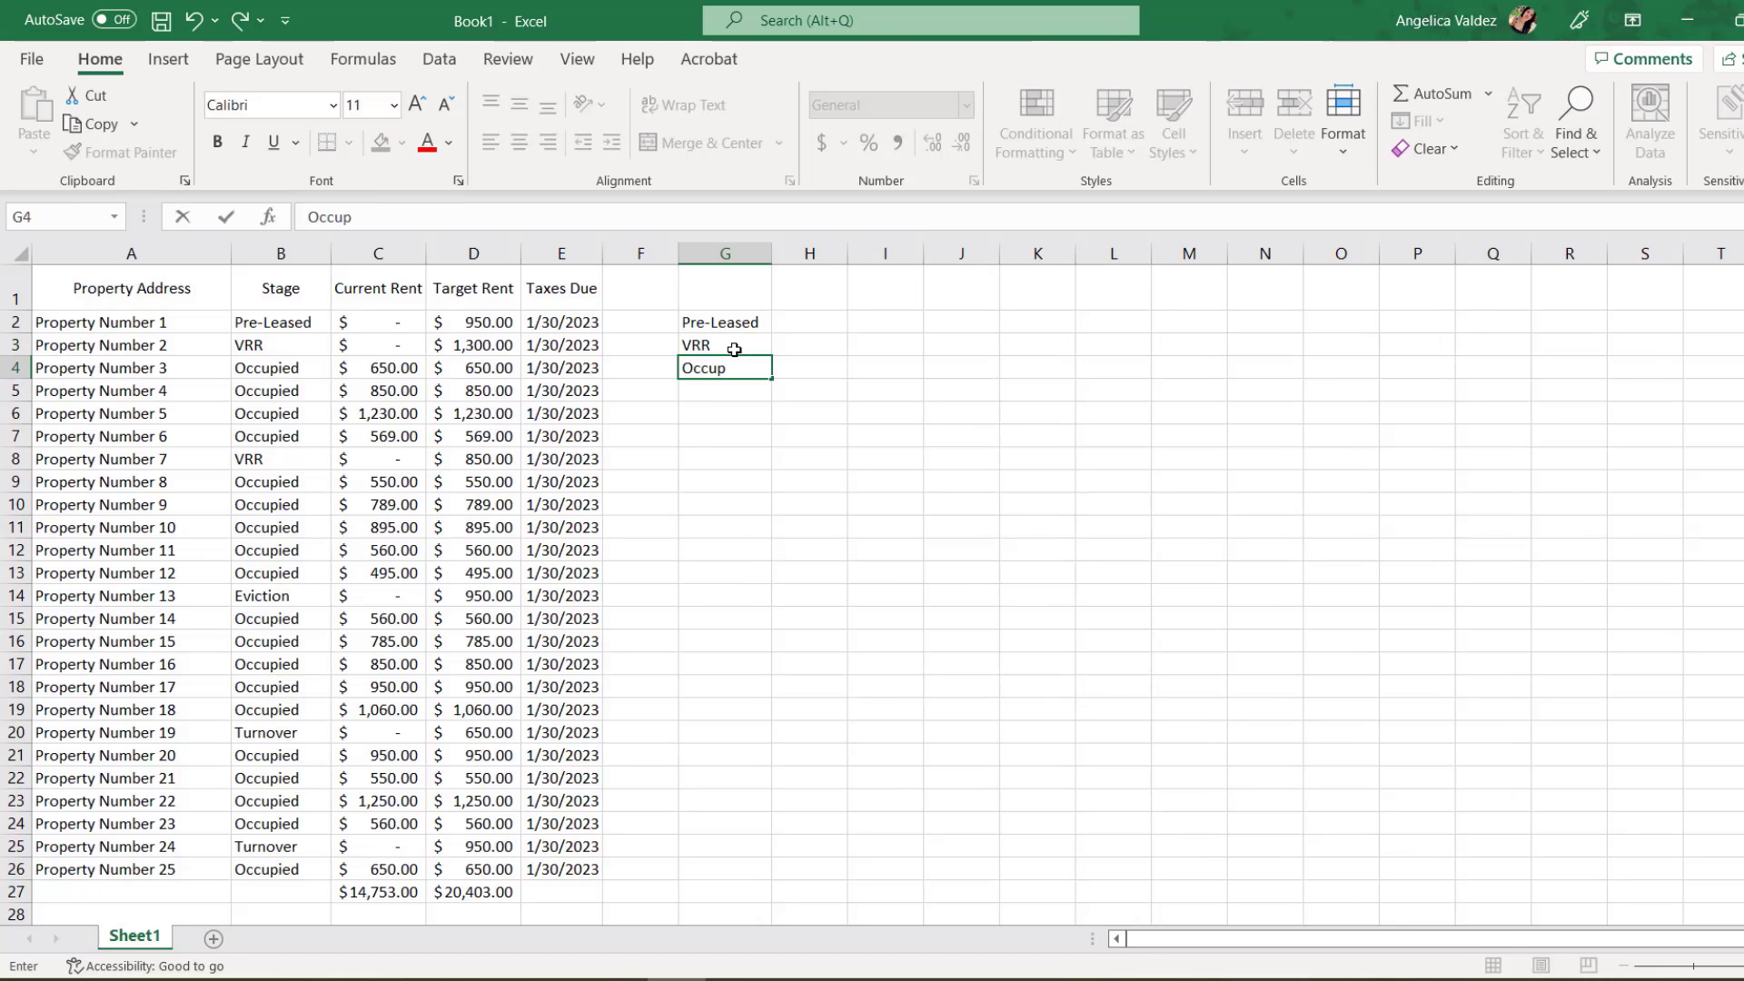
key("BackSpace")
key("BackSpace")
key("BackSpace")
type("ied")
key("Return")
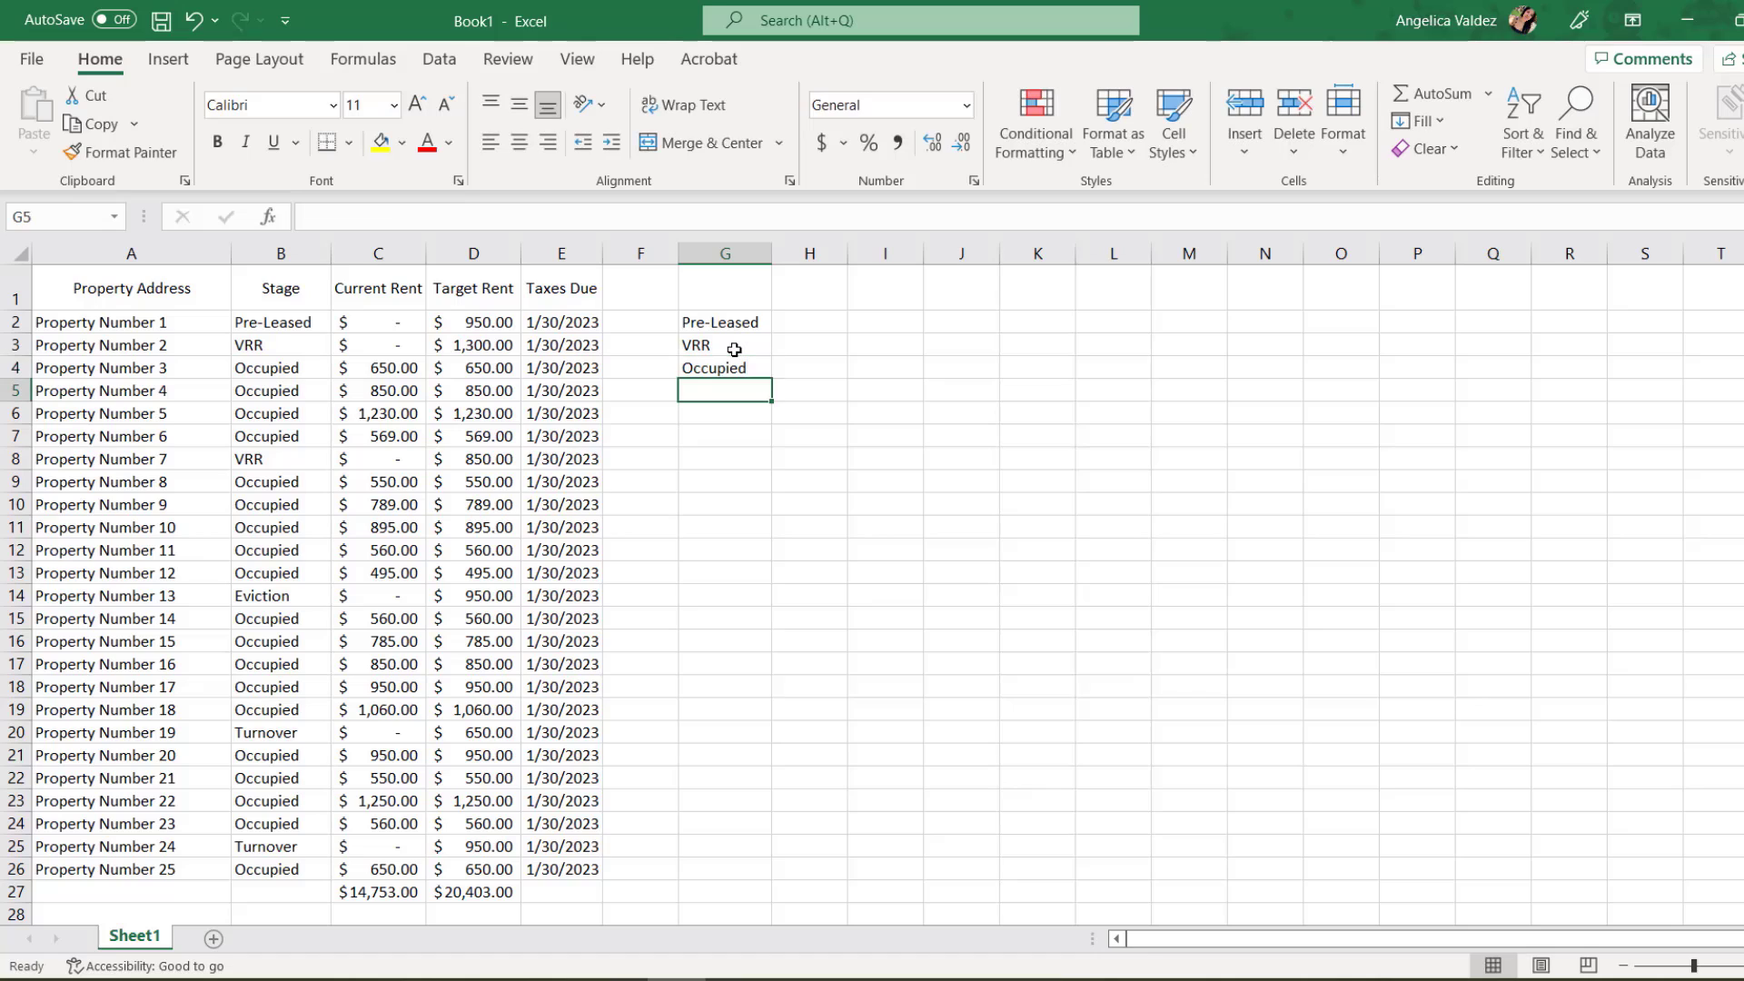
Continue the label list with Eviction in G5, Turnover in G6 and Total in G7.
type("Evici")
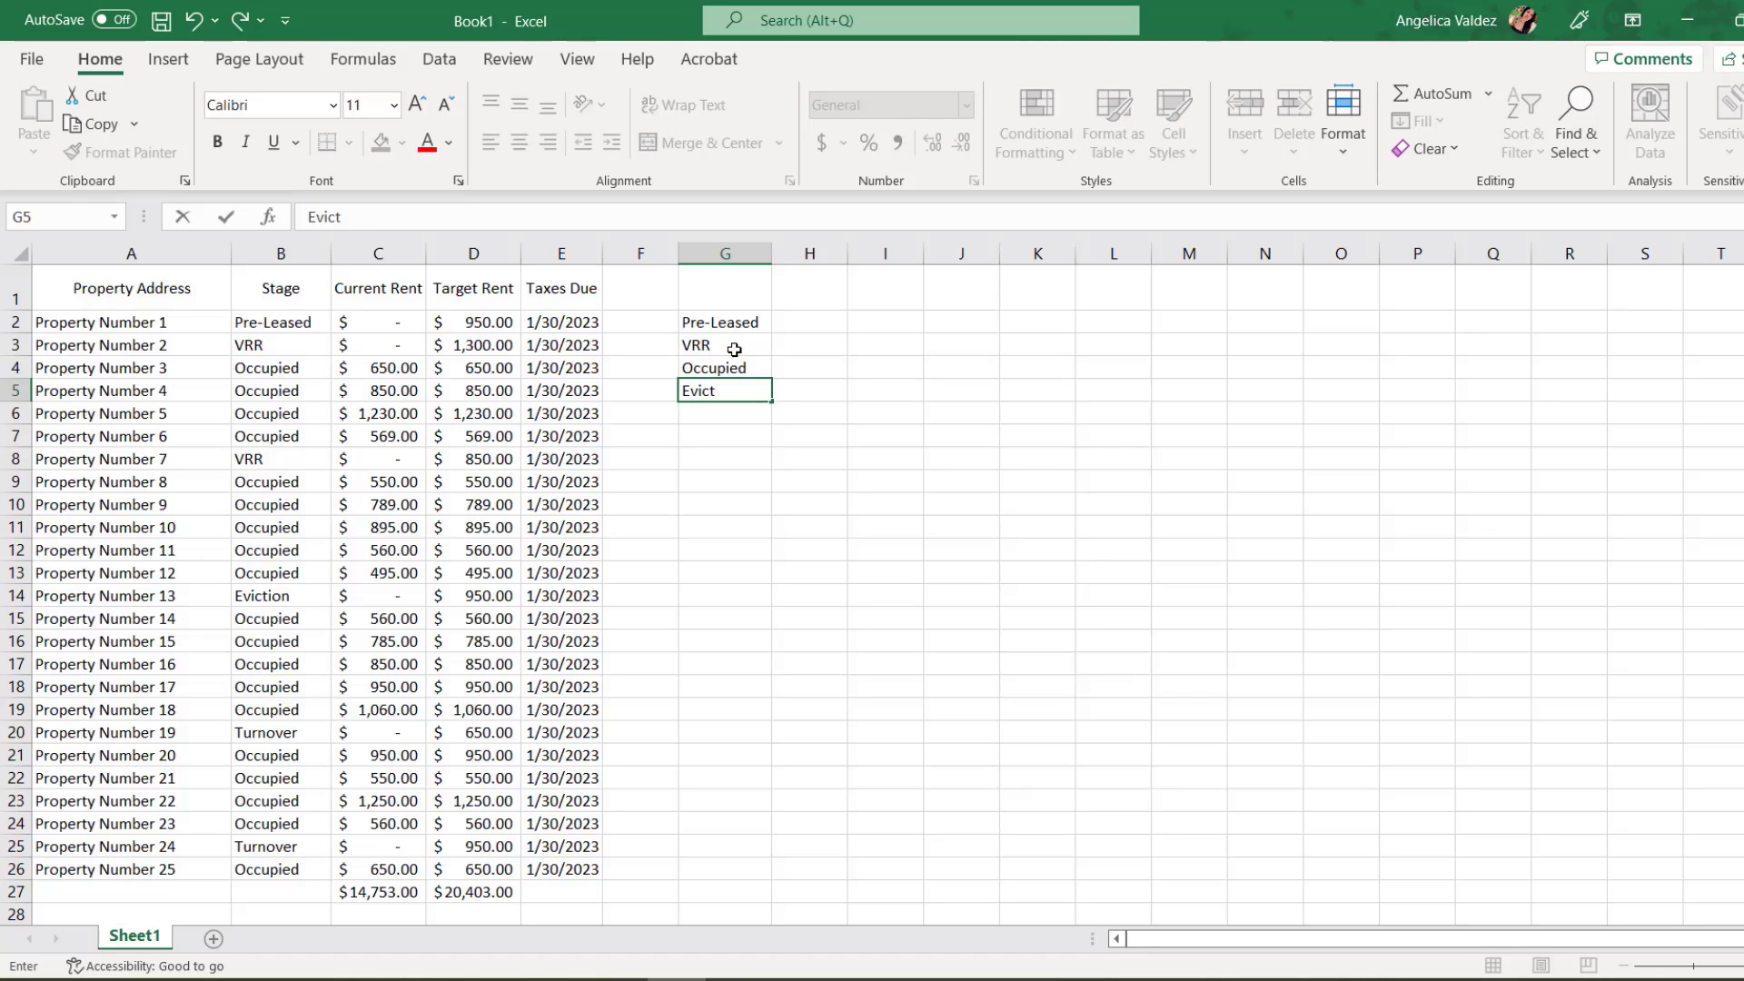
type("ion")
key("Return")
type("Turnover")
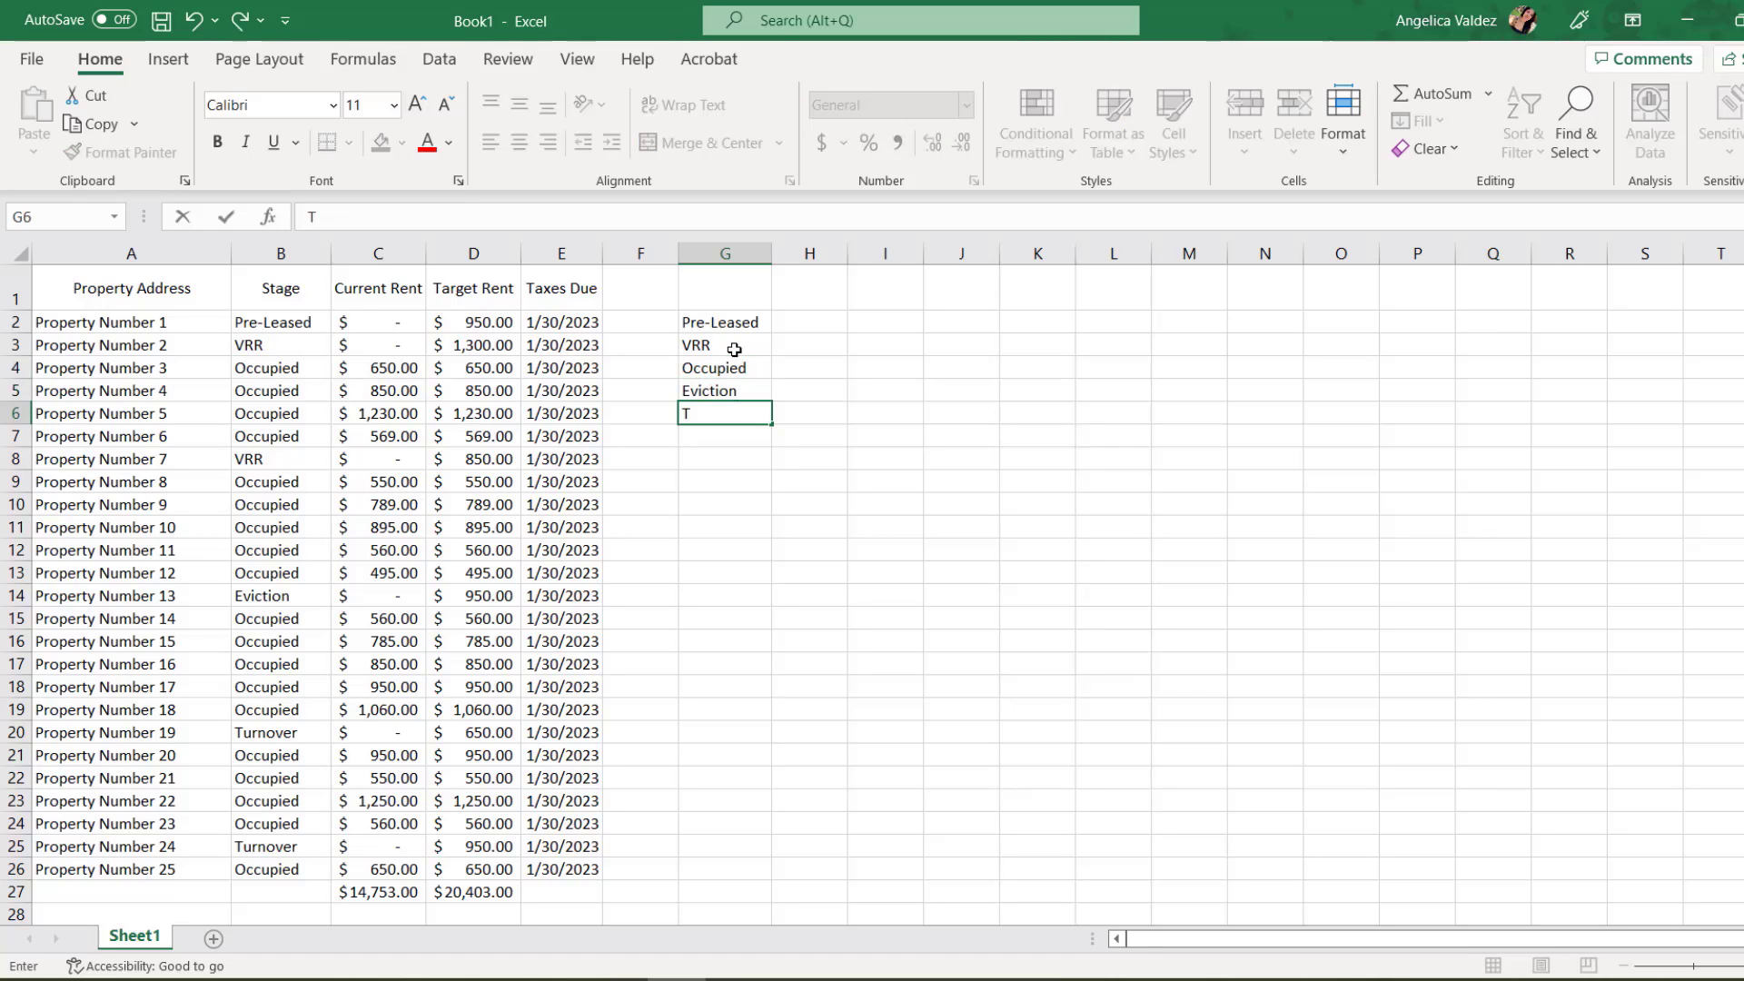
key("Return")
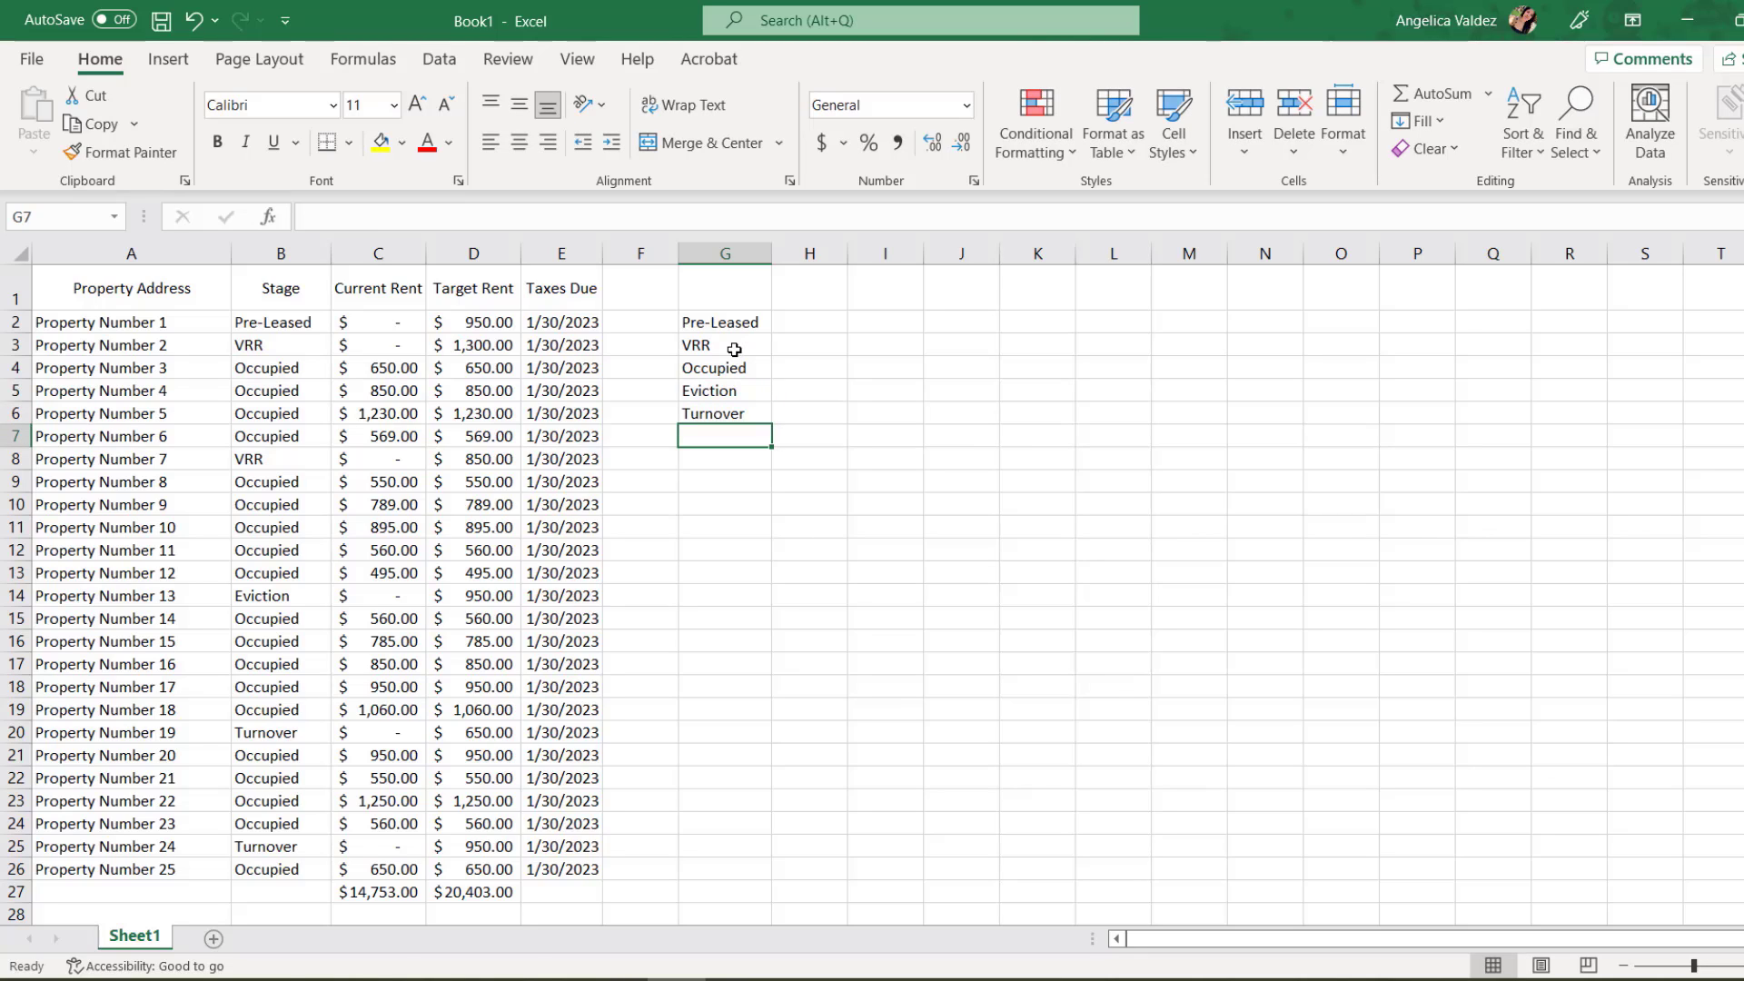
type("(s")
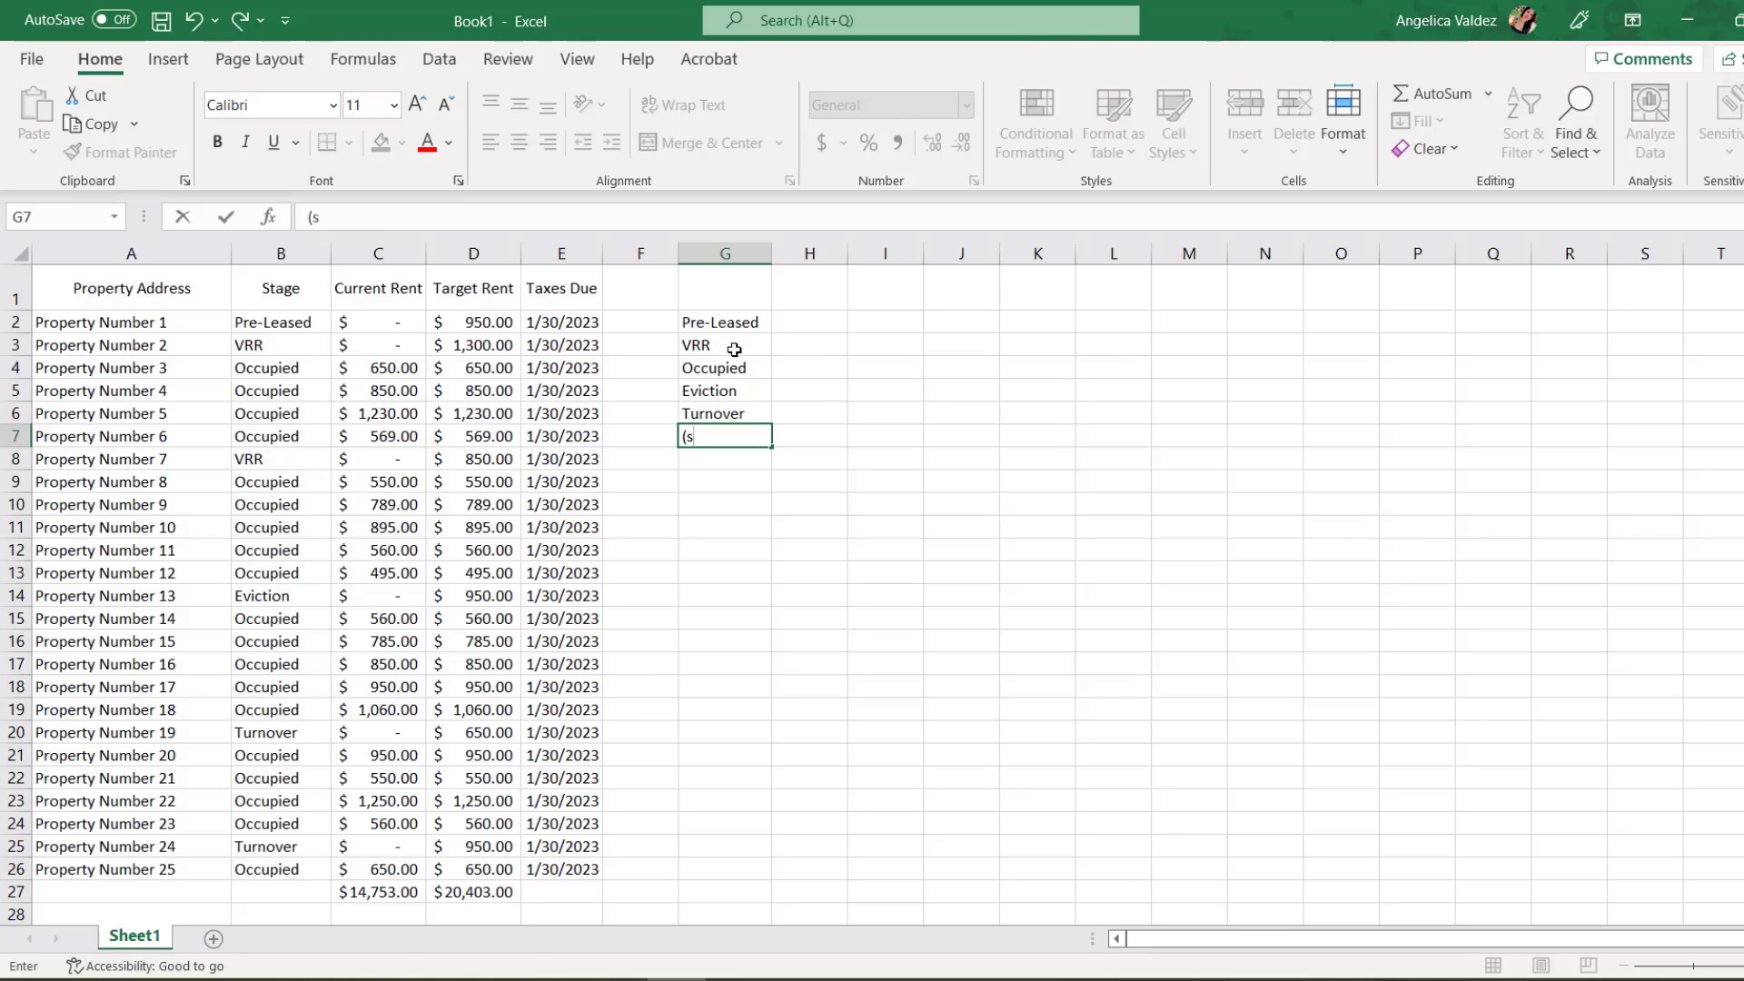
type("Total")
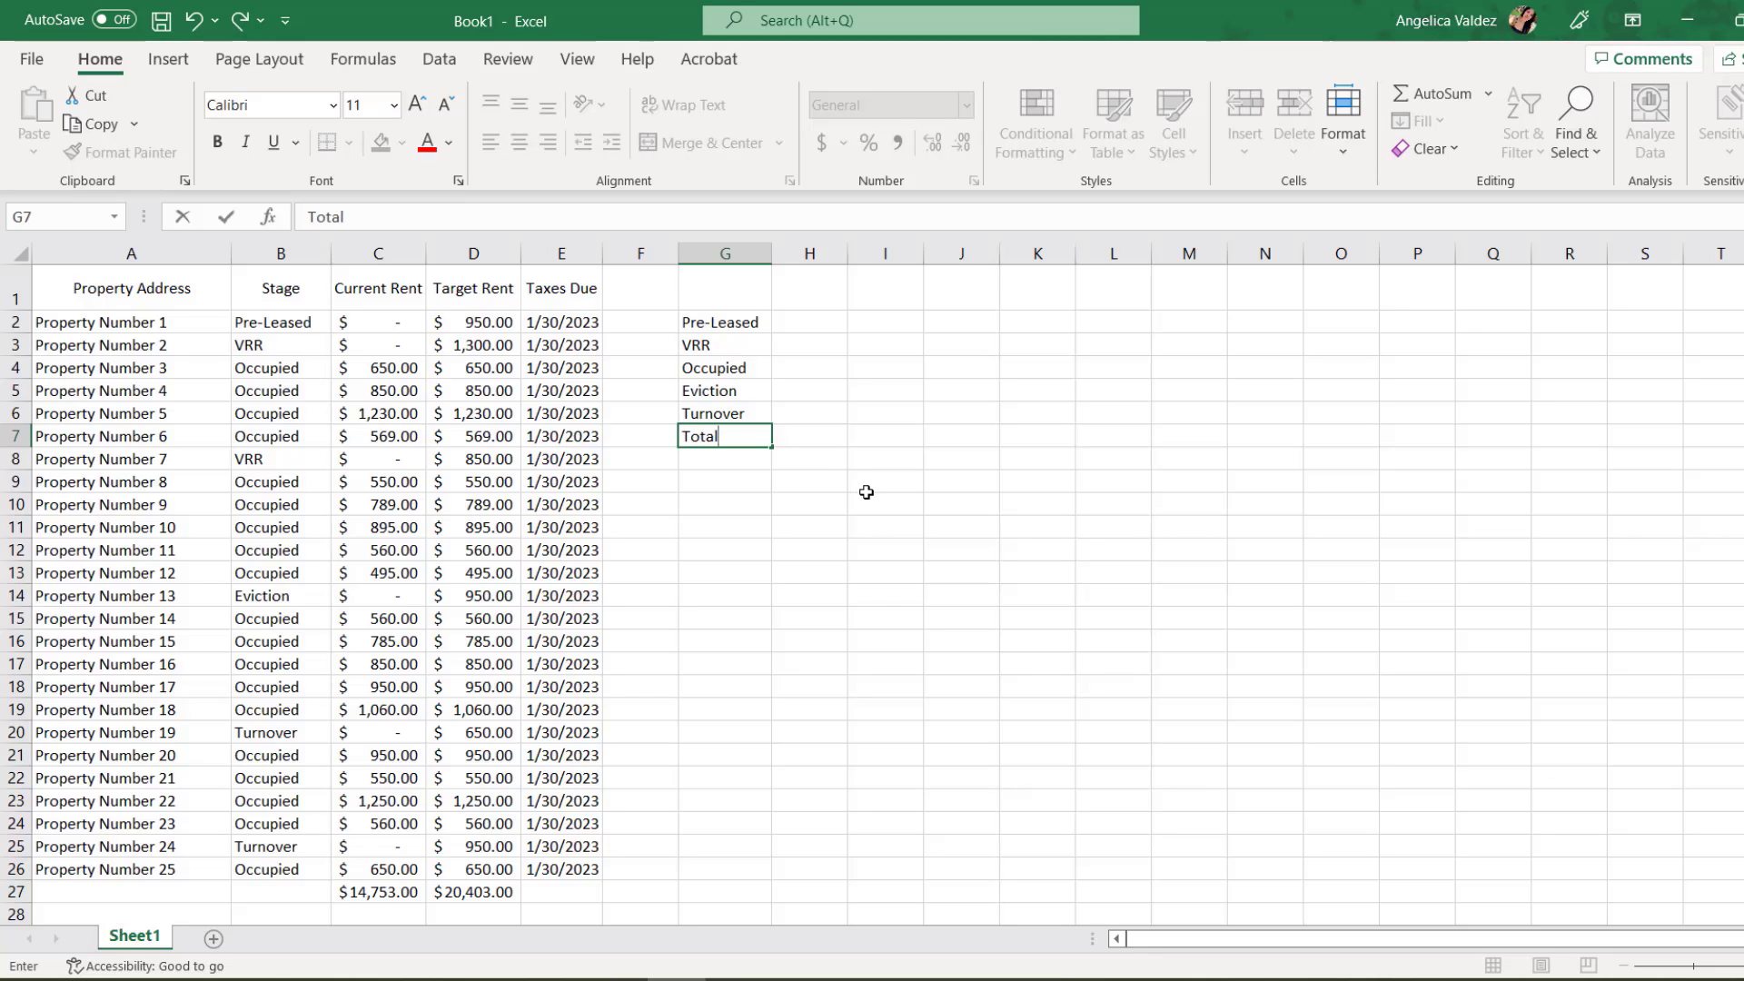
left_click(866, 495)
Enter a COUNTIF formula in H2 over B2:B26 with the criteria "occupied" and fill it down through H6.
left_click(813, 323)
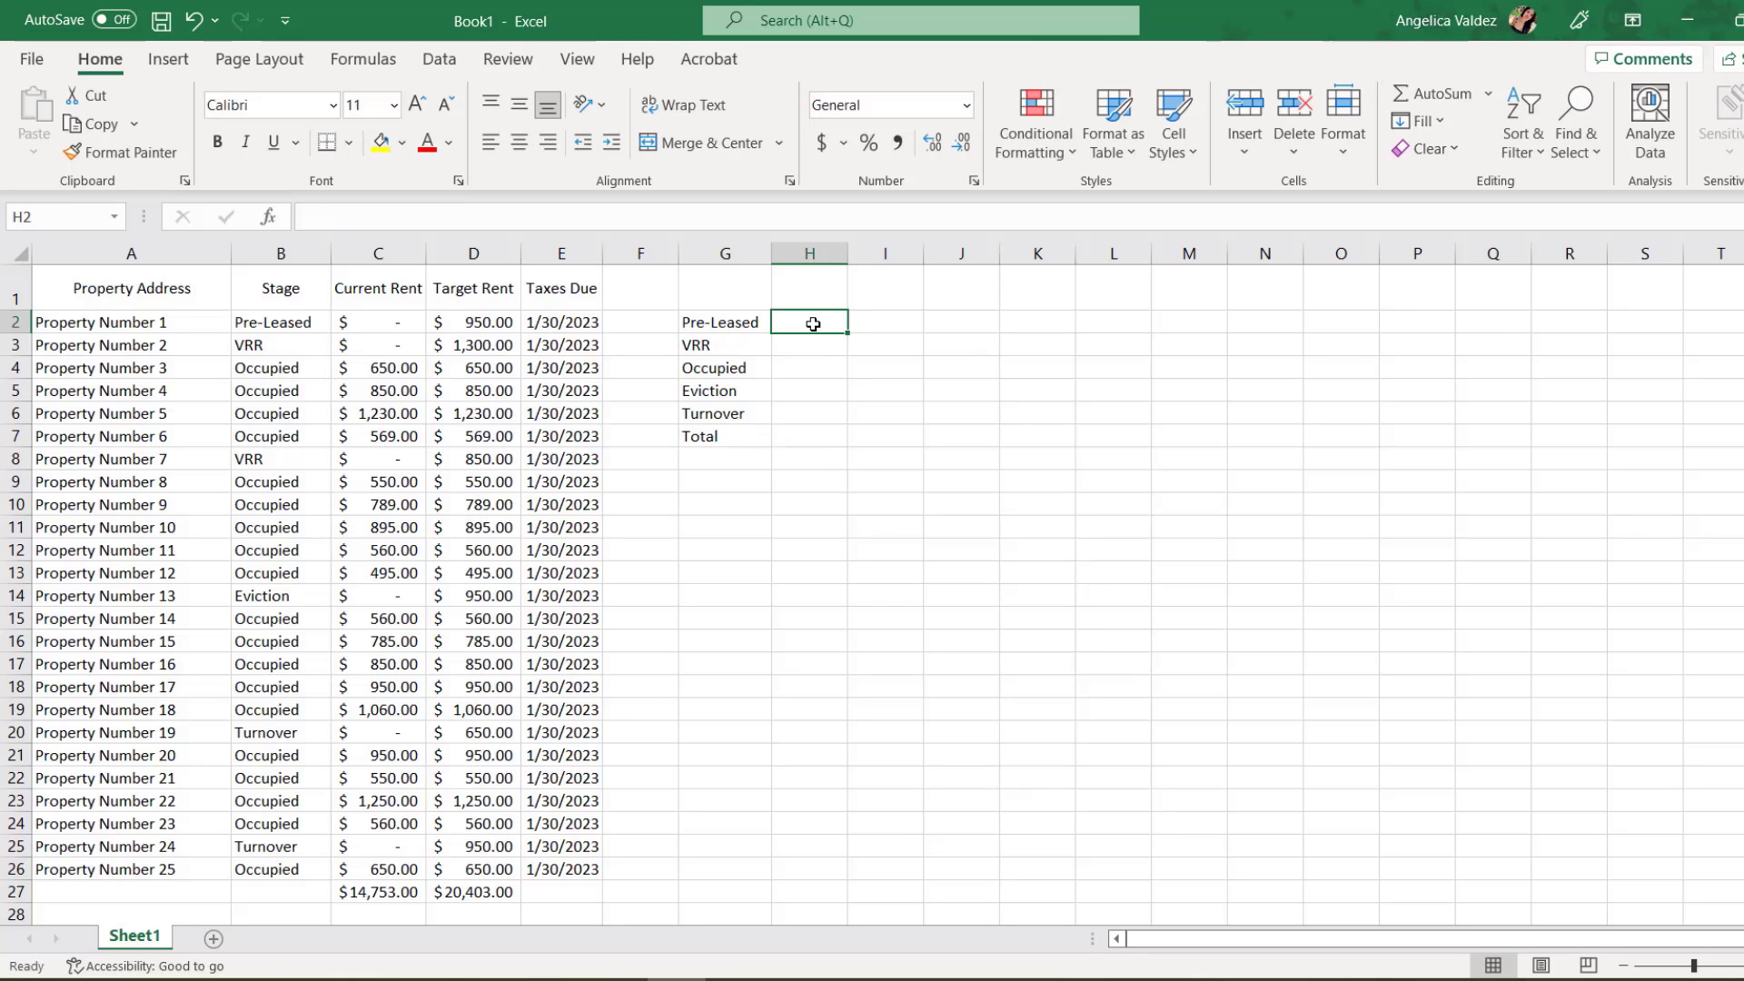
type("=count")
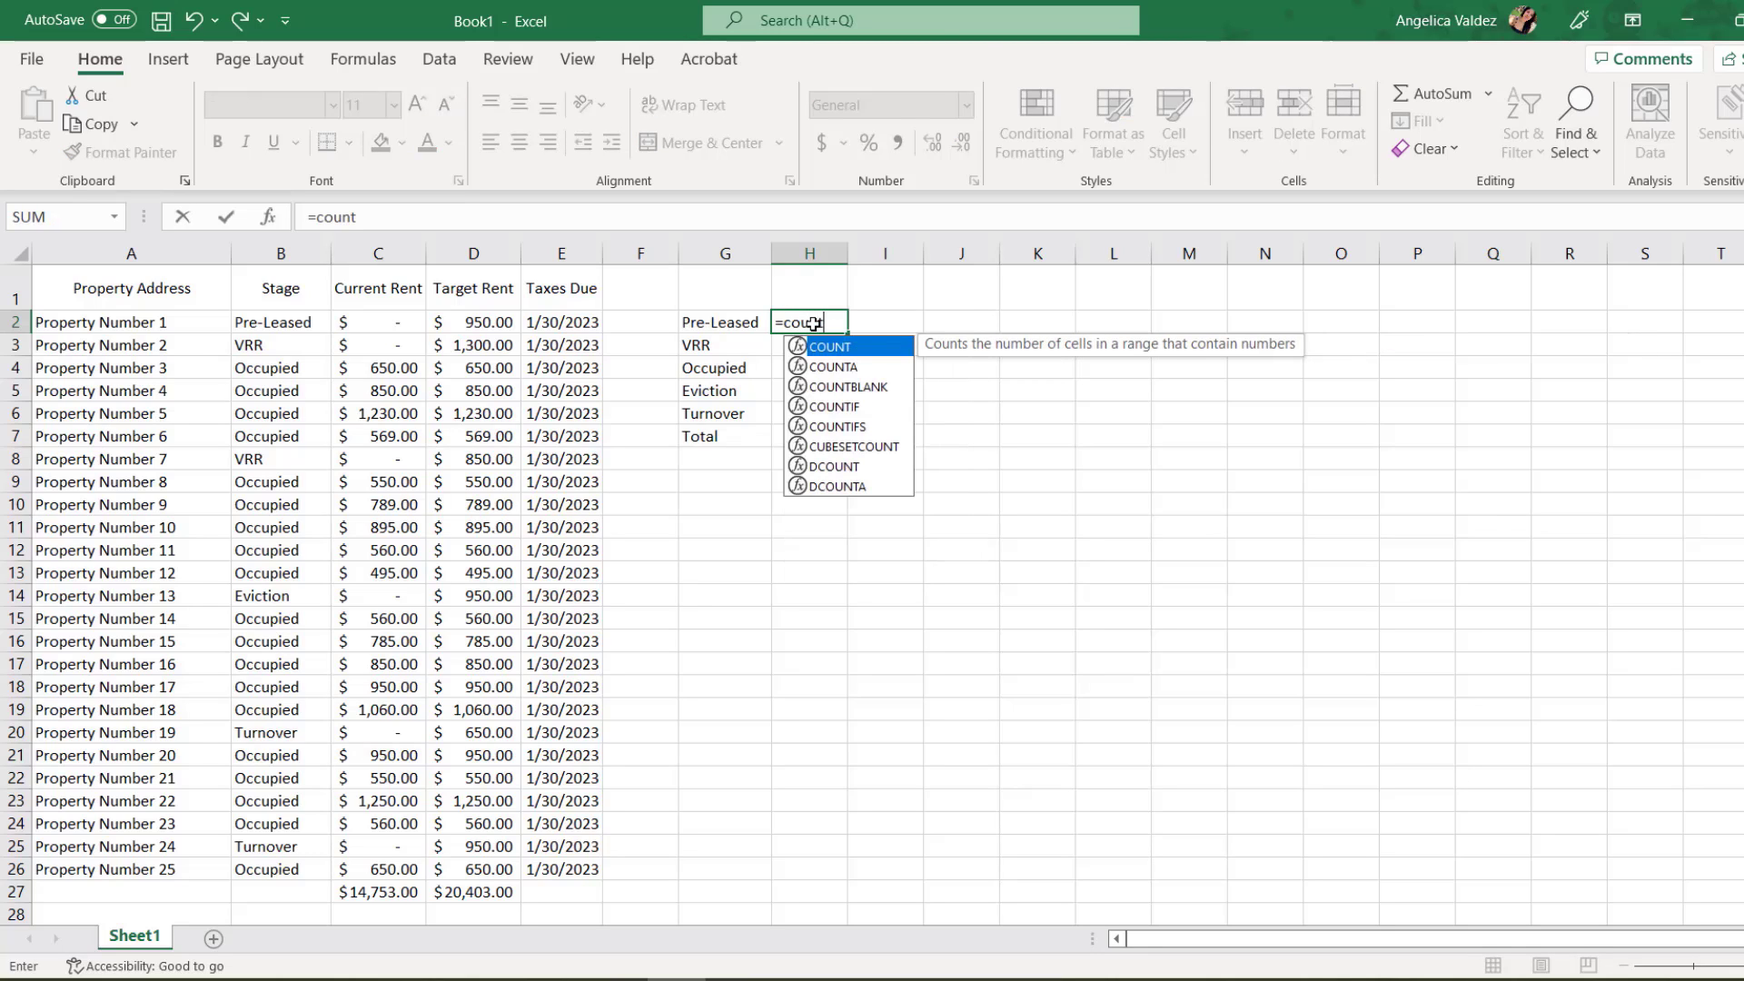
type("if(")
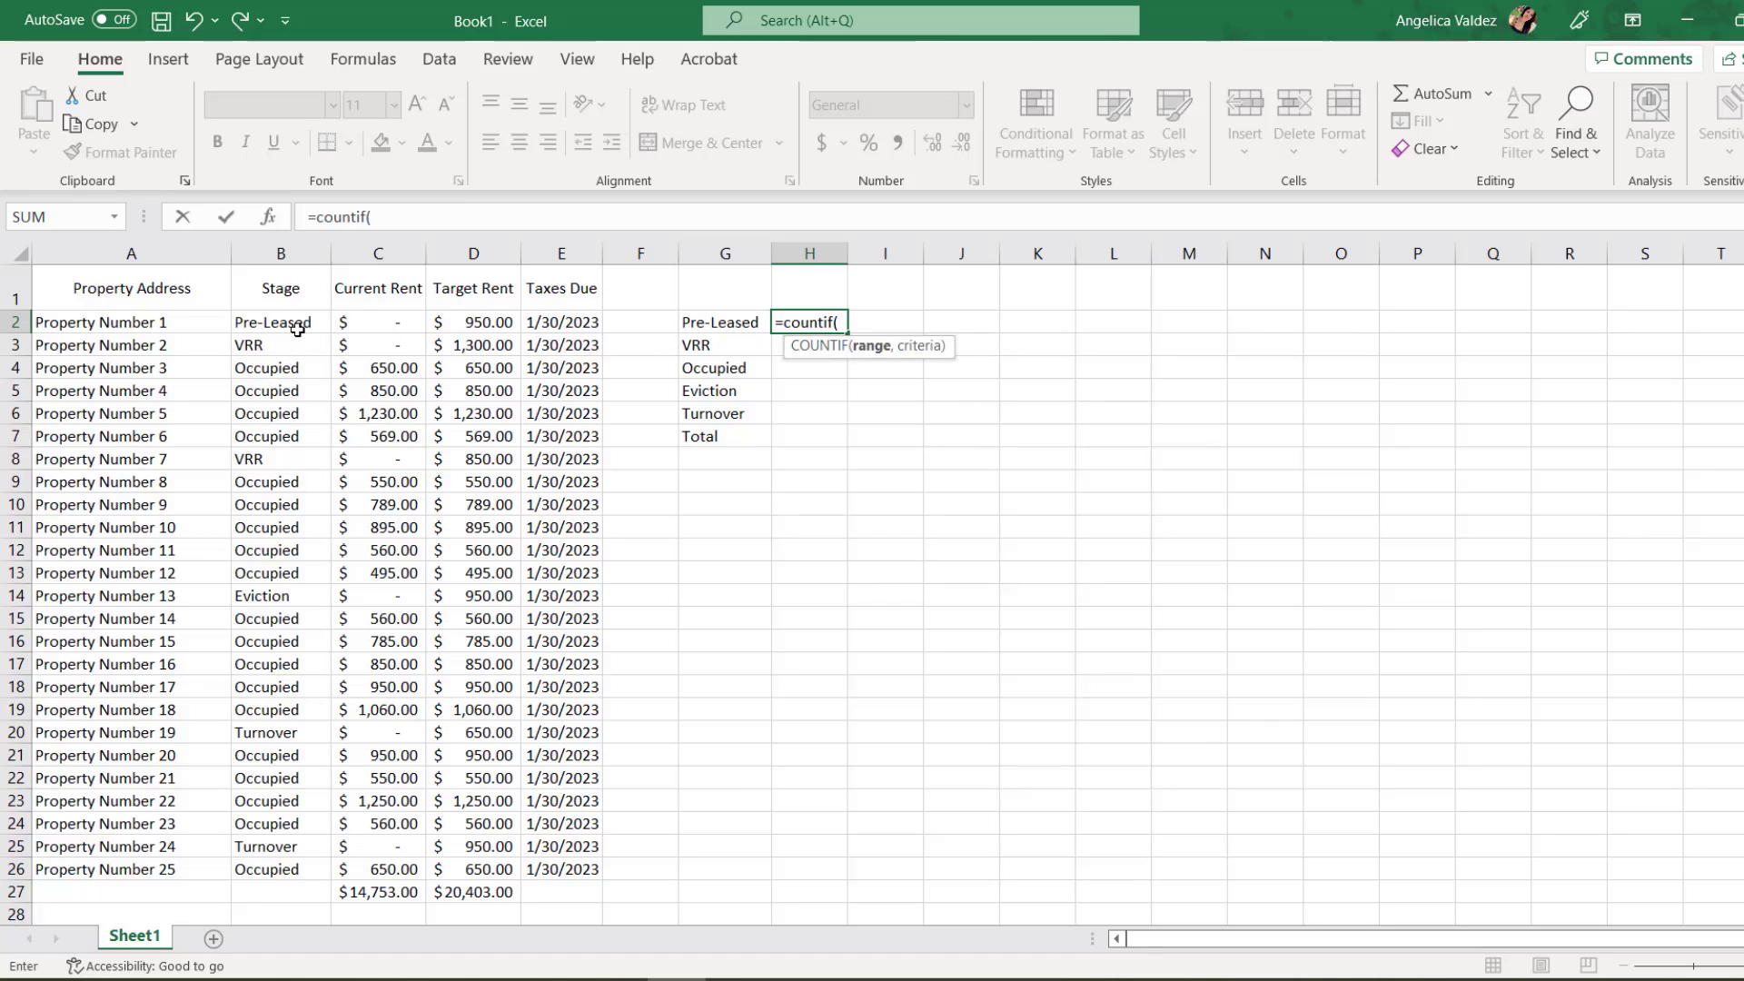
left_click_drag(297, 329, 252, 862)
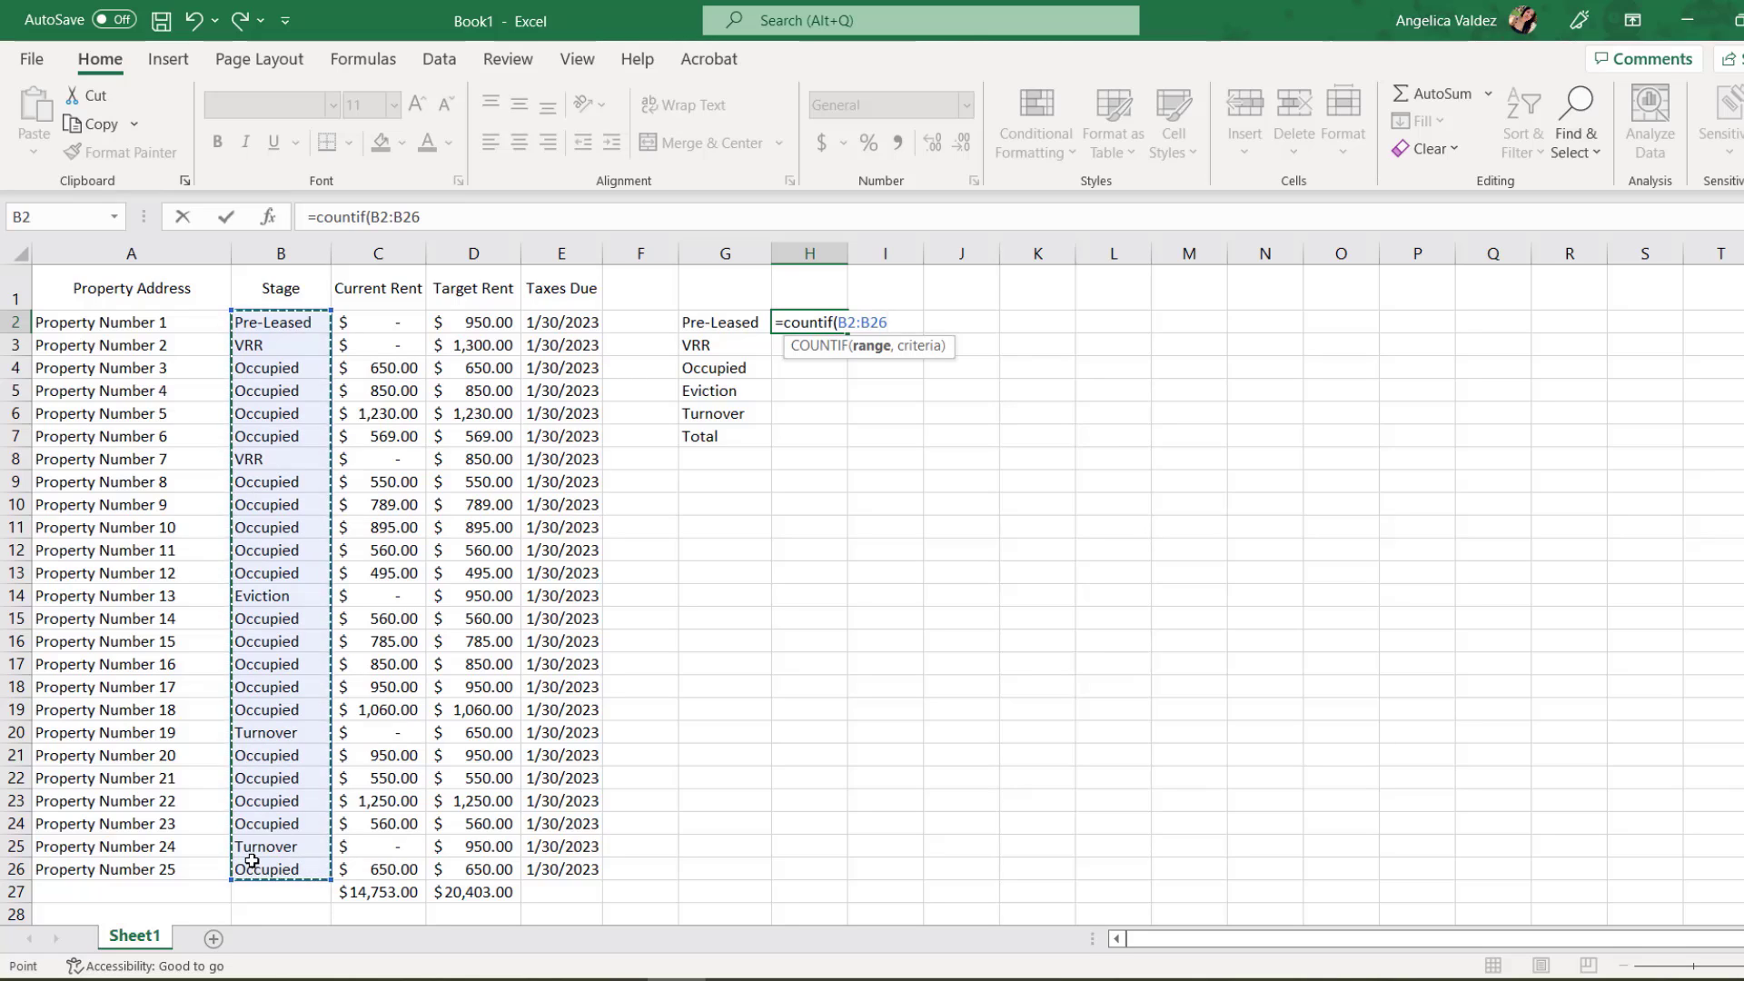
type(",")
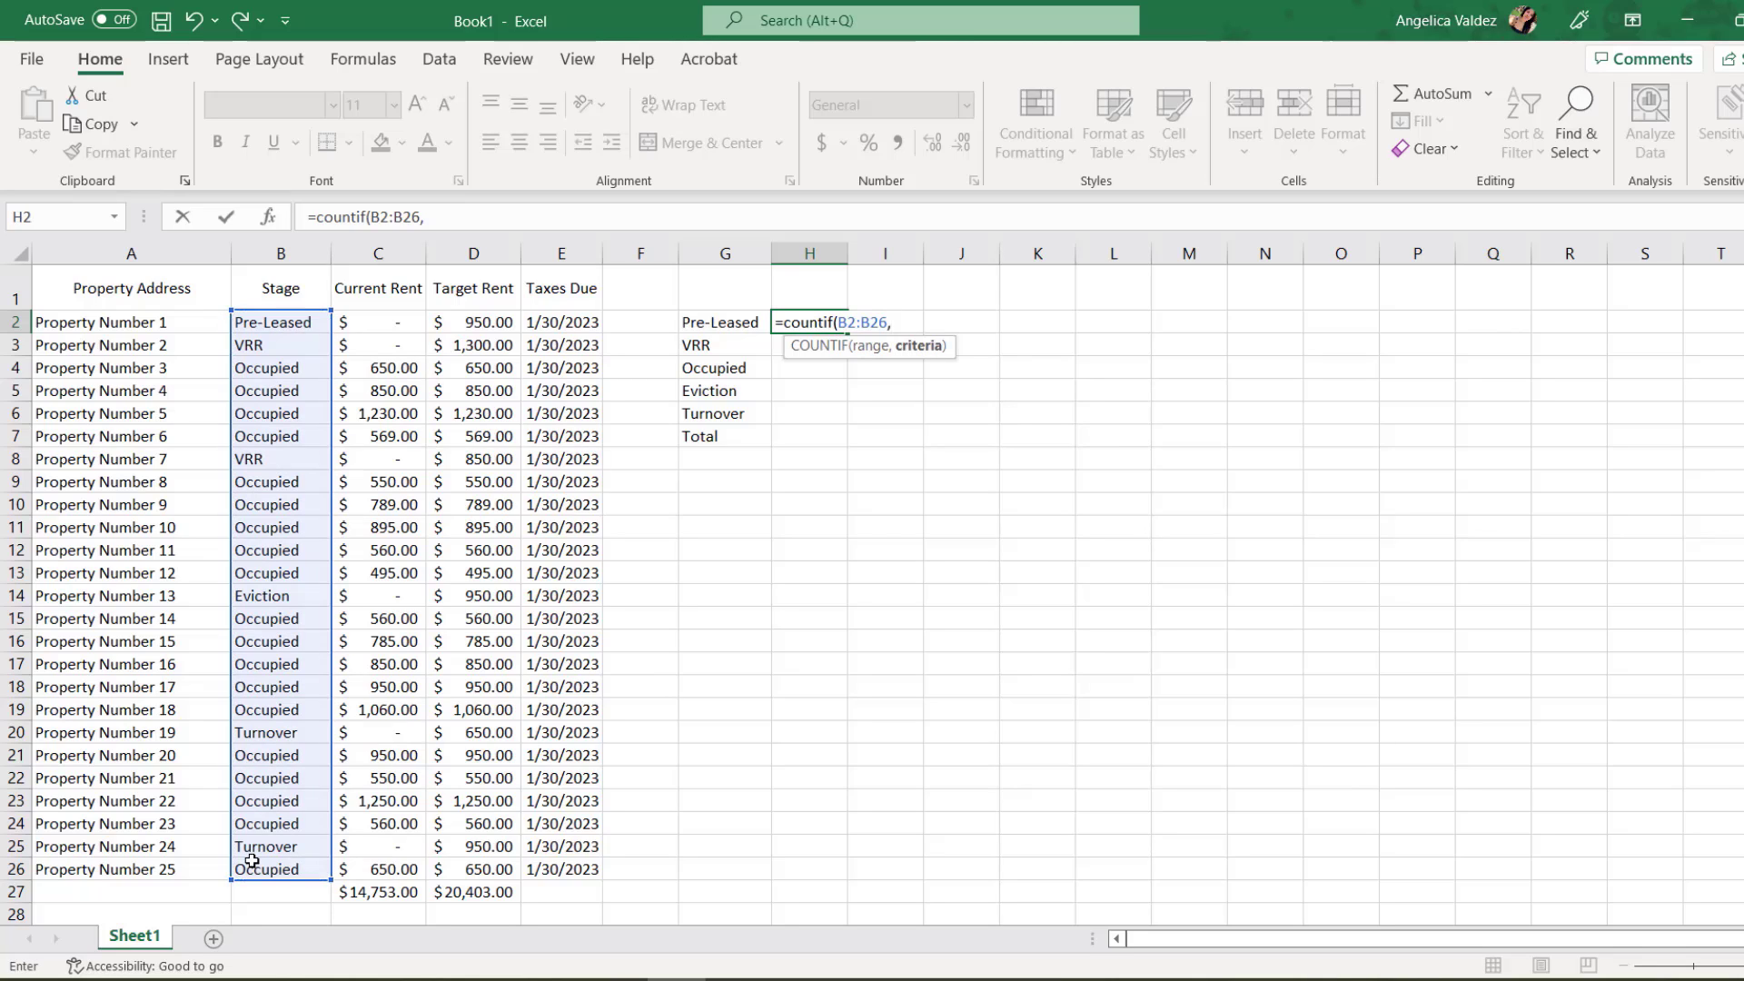
type("\"occupied")
key("Return")
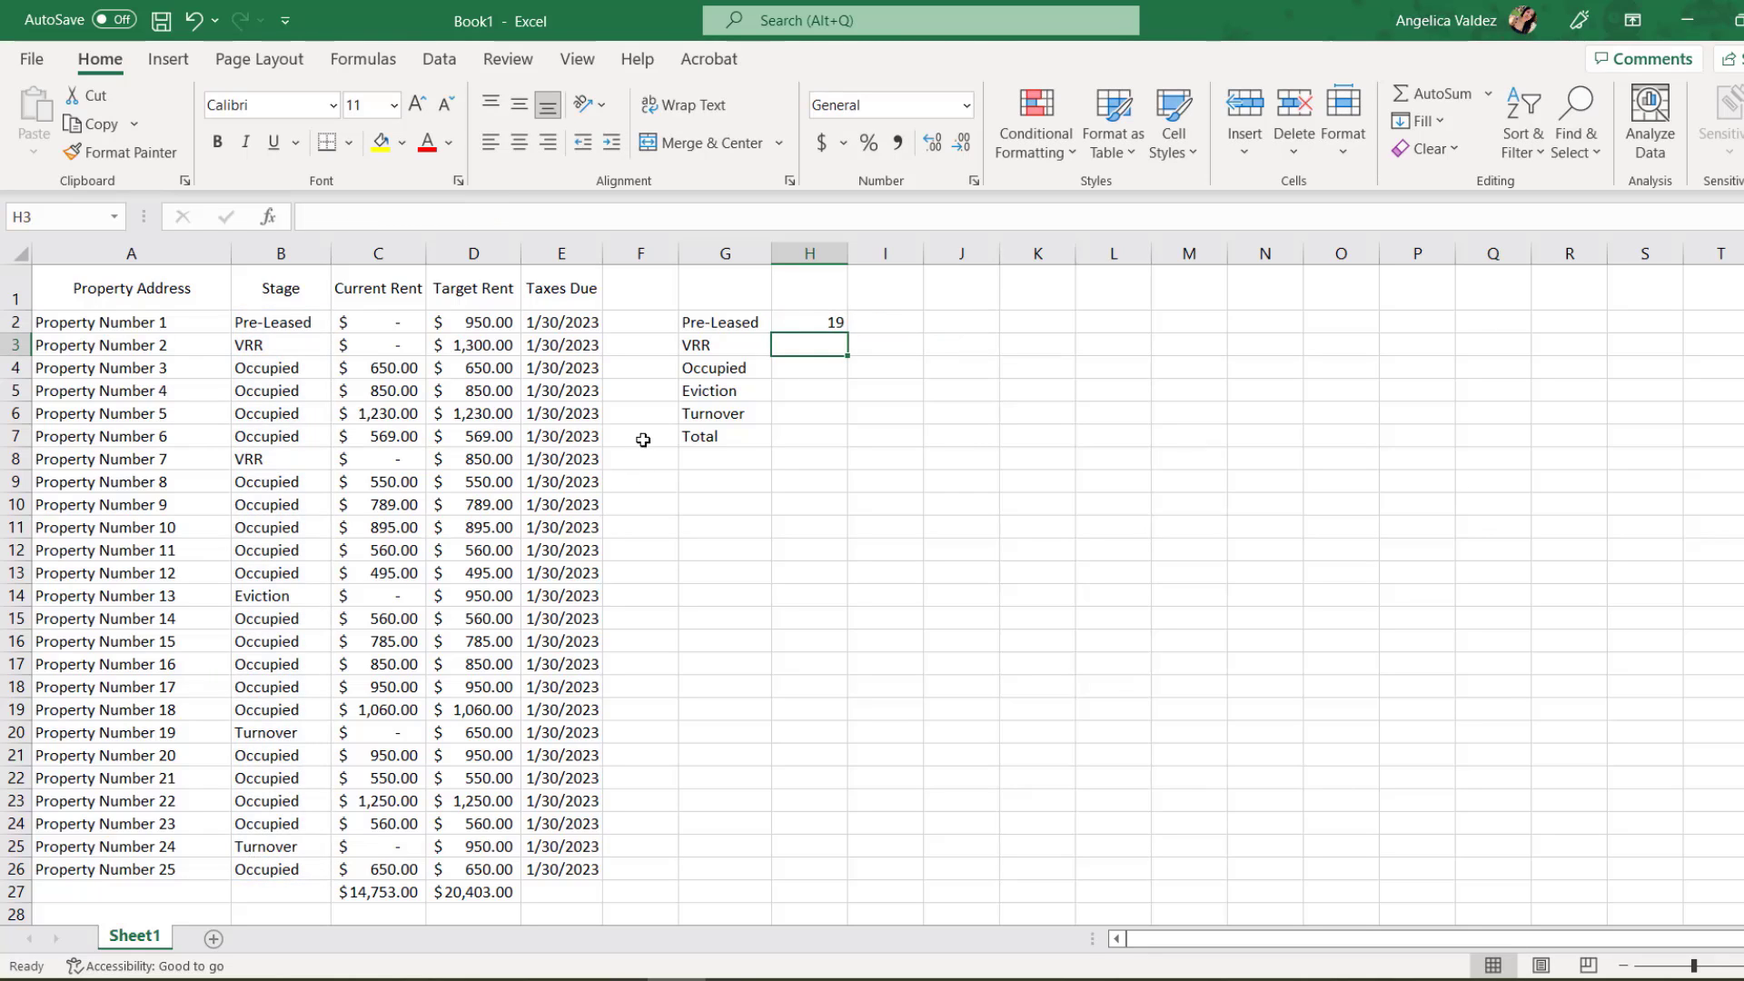
left_click(834, 321)
left_click_drag(853, 333, 845, 416)
Change the COUNTIF criteria to "pre-leased" in H2 and to "VRR" in H3.
left_click(821, 323)
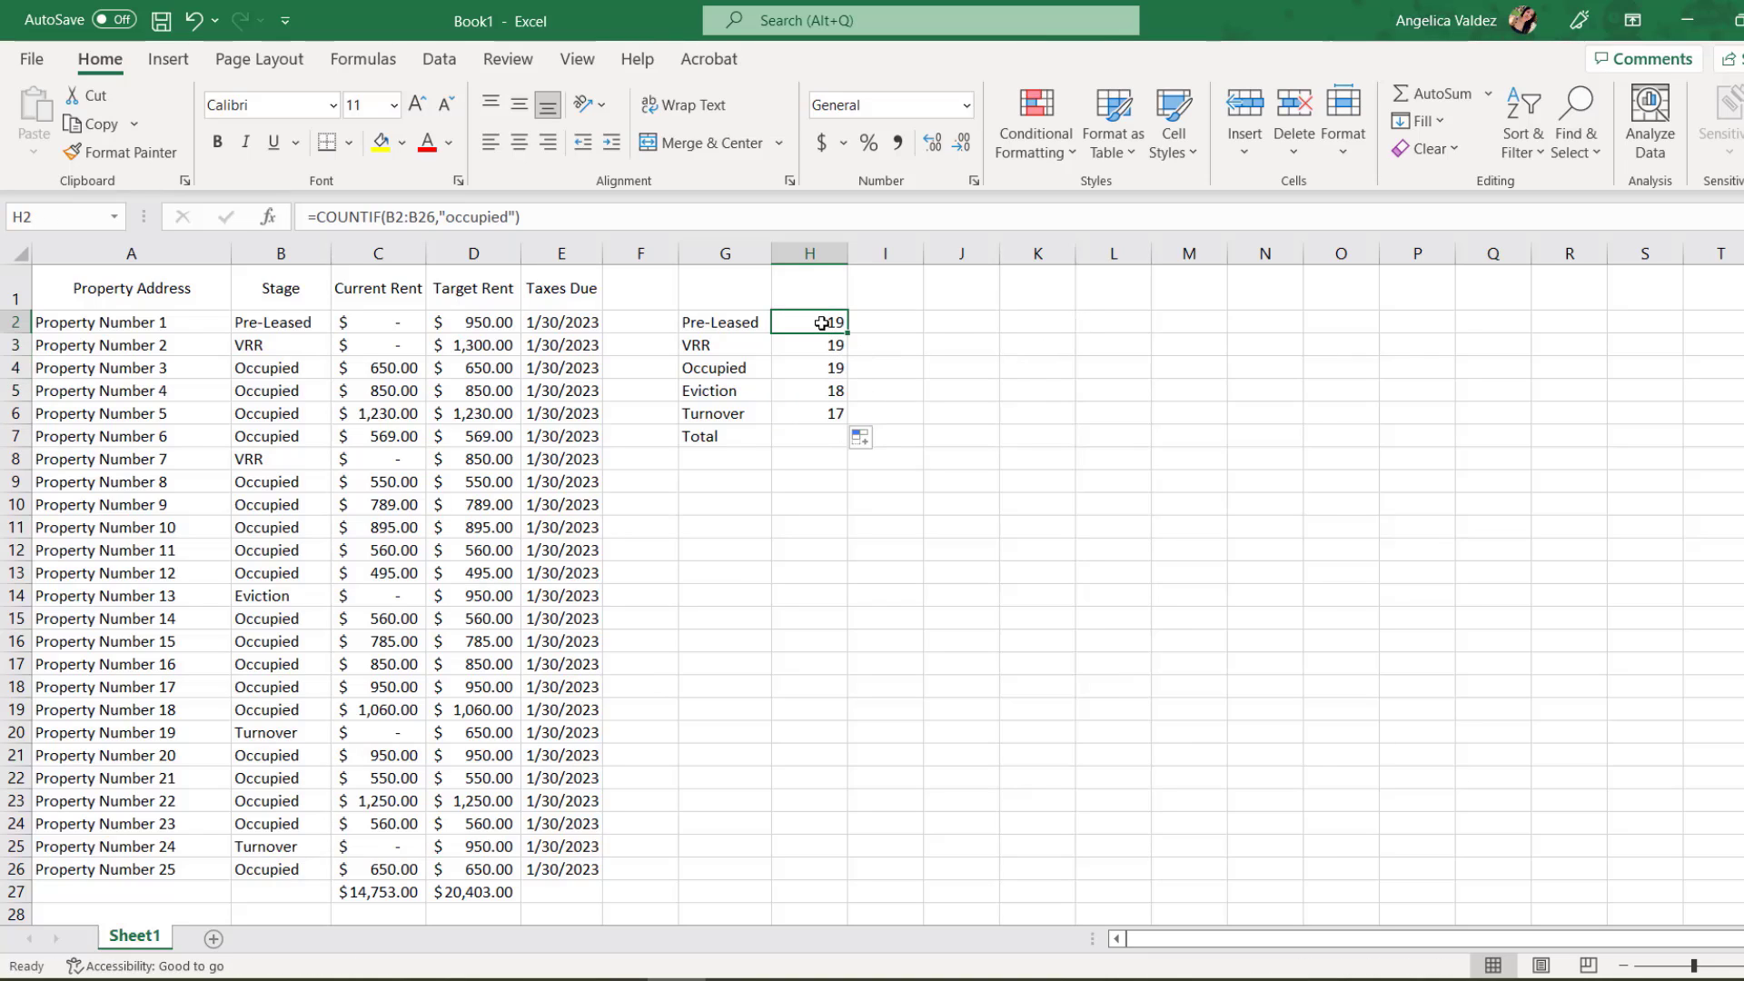
double_click(821, 322)
left_click_drag(912, 323, 977, 320)
type("pr")
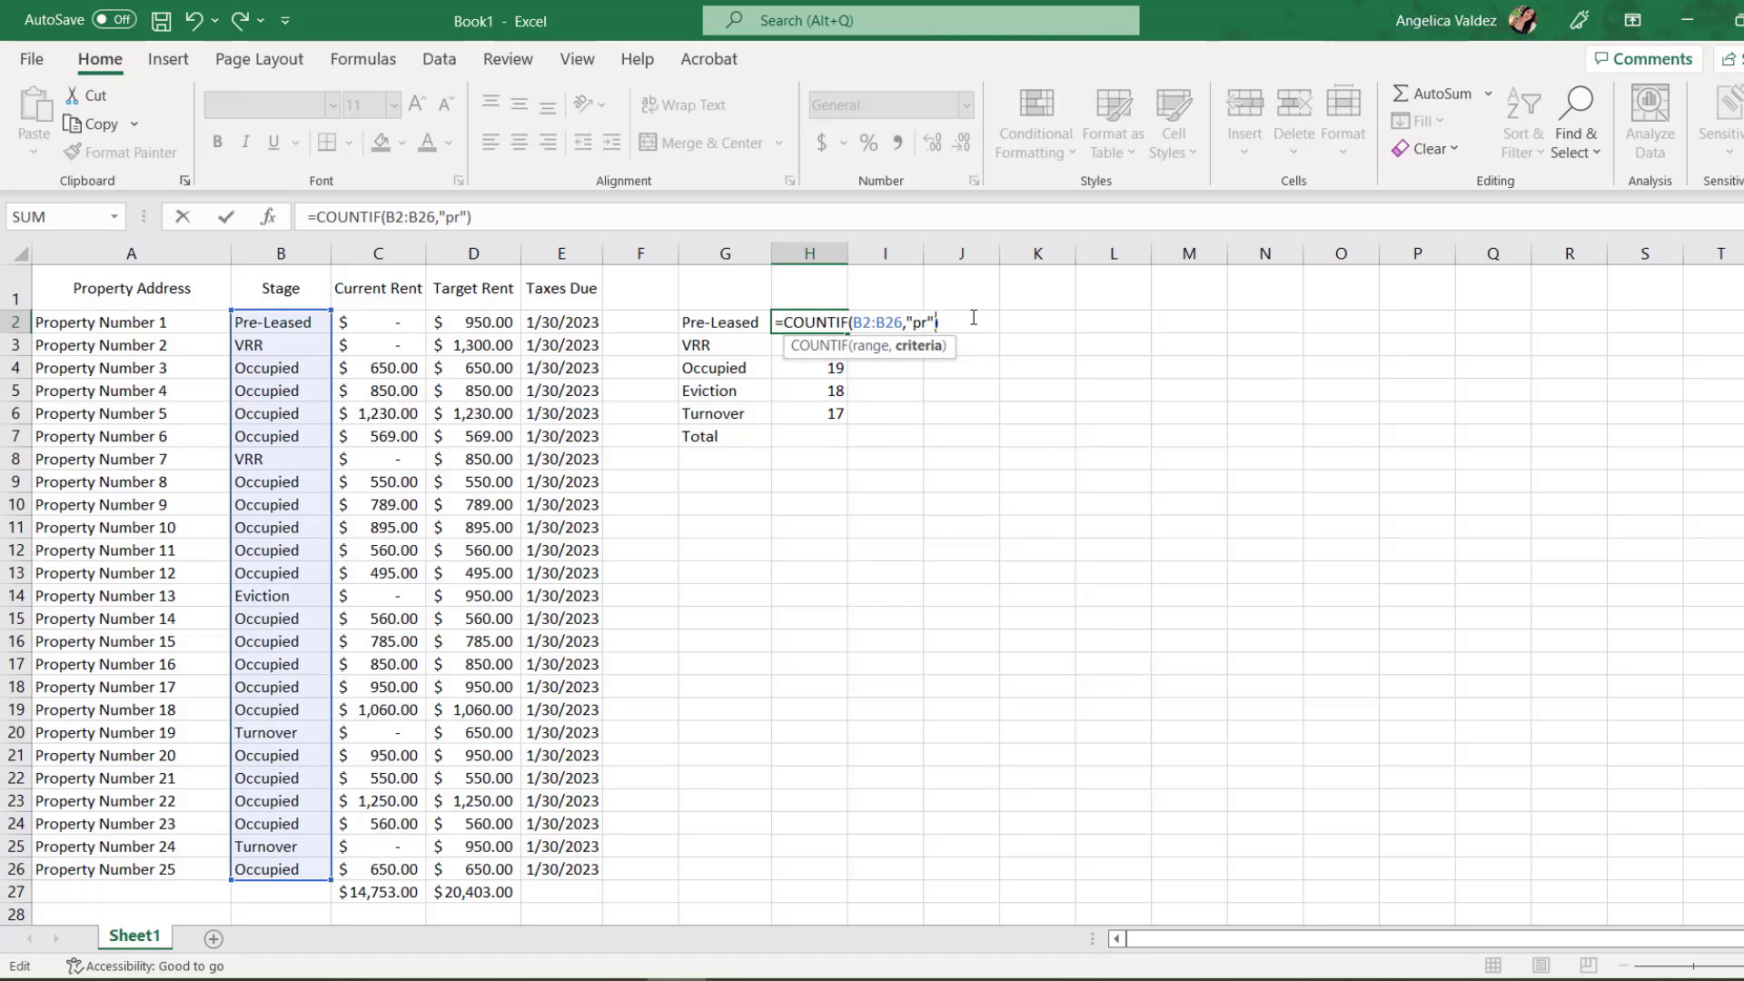
type("e-leased")
key("Return")
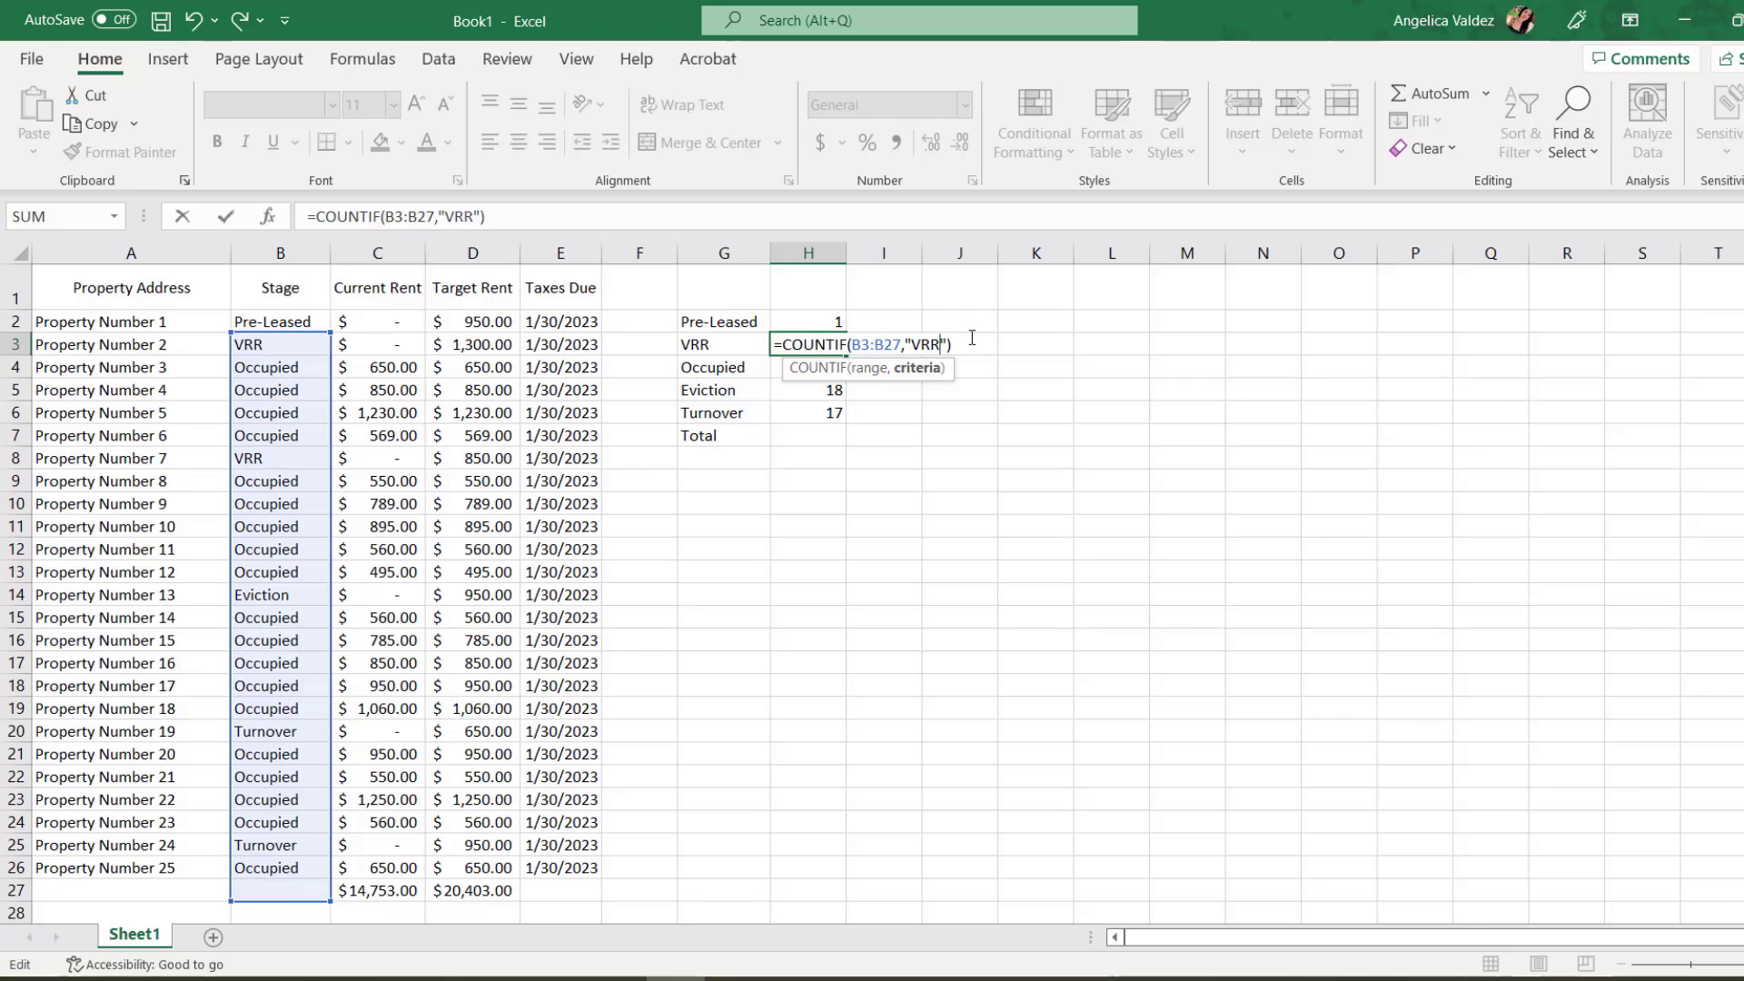
key("Return")
Change the COUNTIF criteria in H5 to "eviction".
double_click(833, 390)
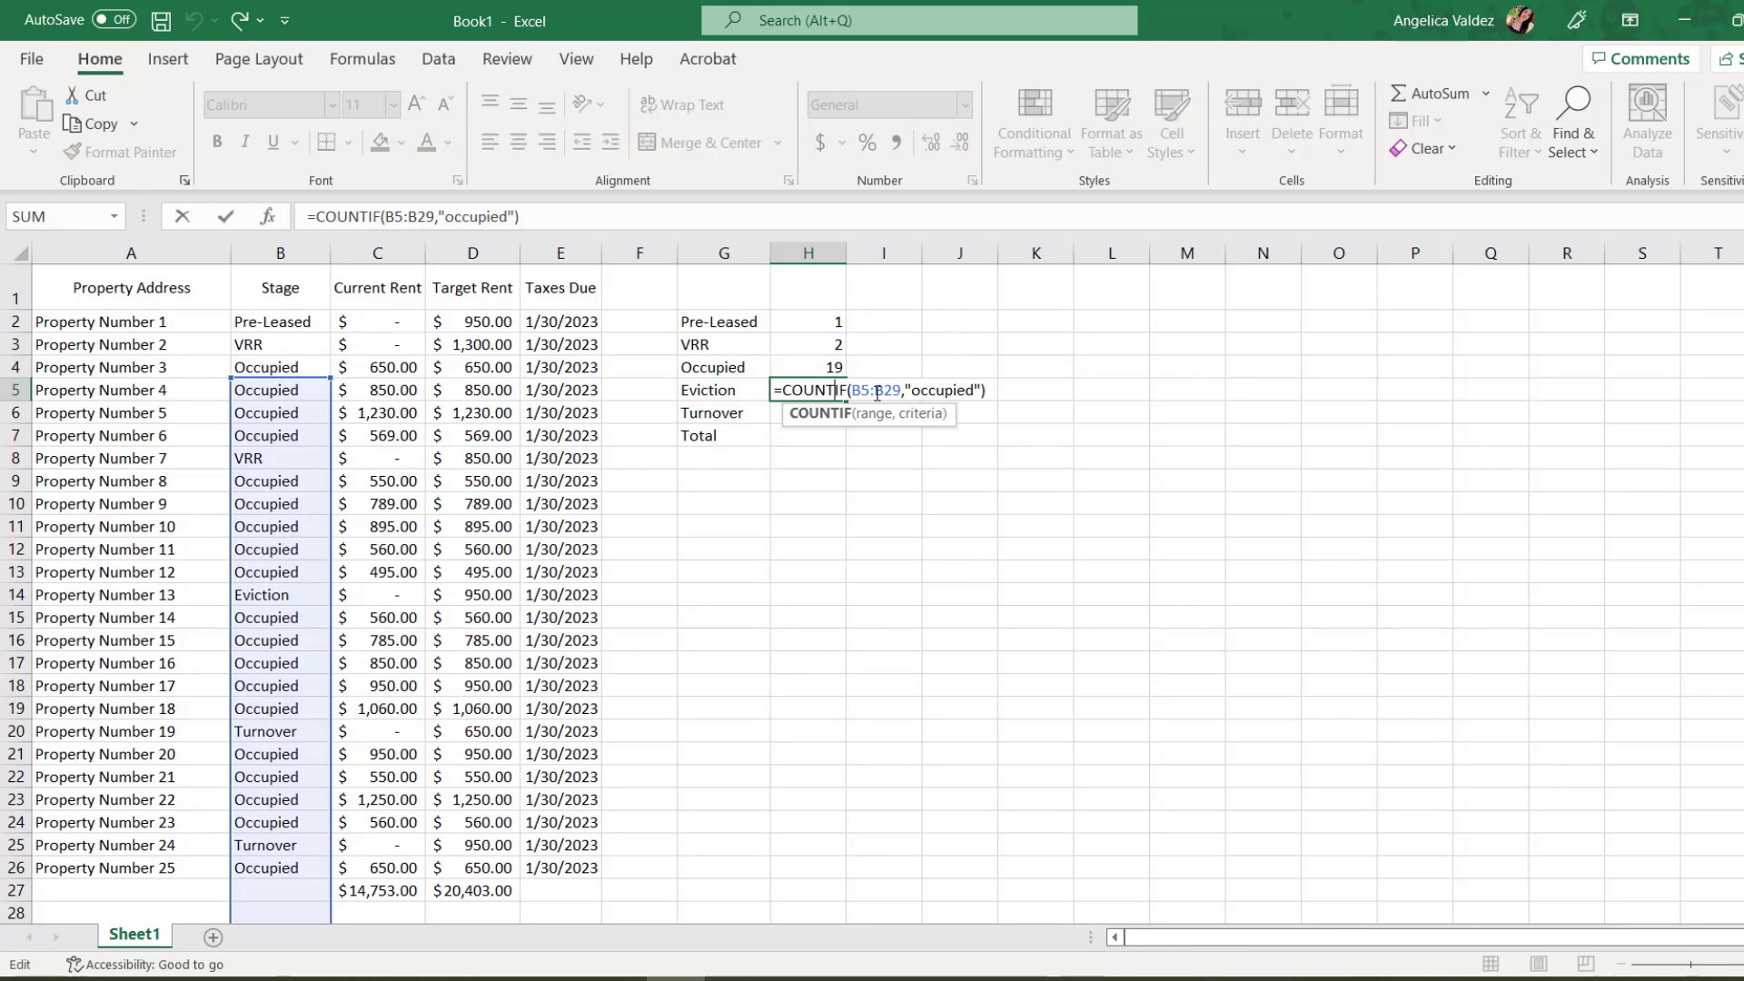
left_click_drag(912, 390, 978, 390)
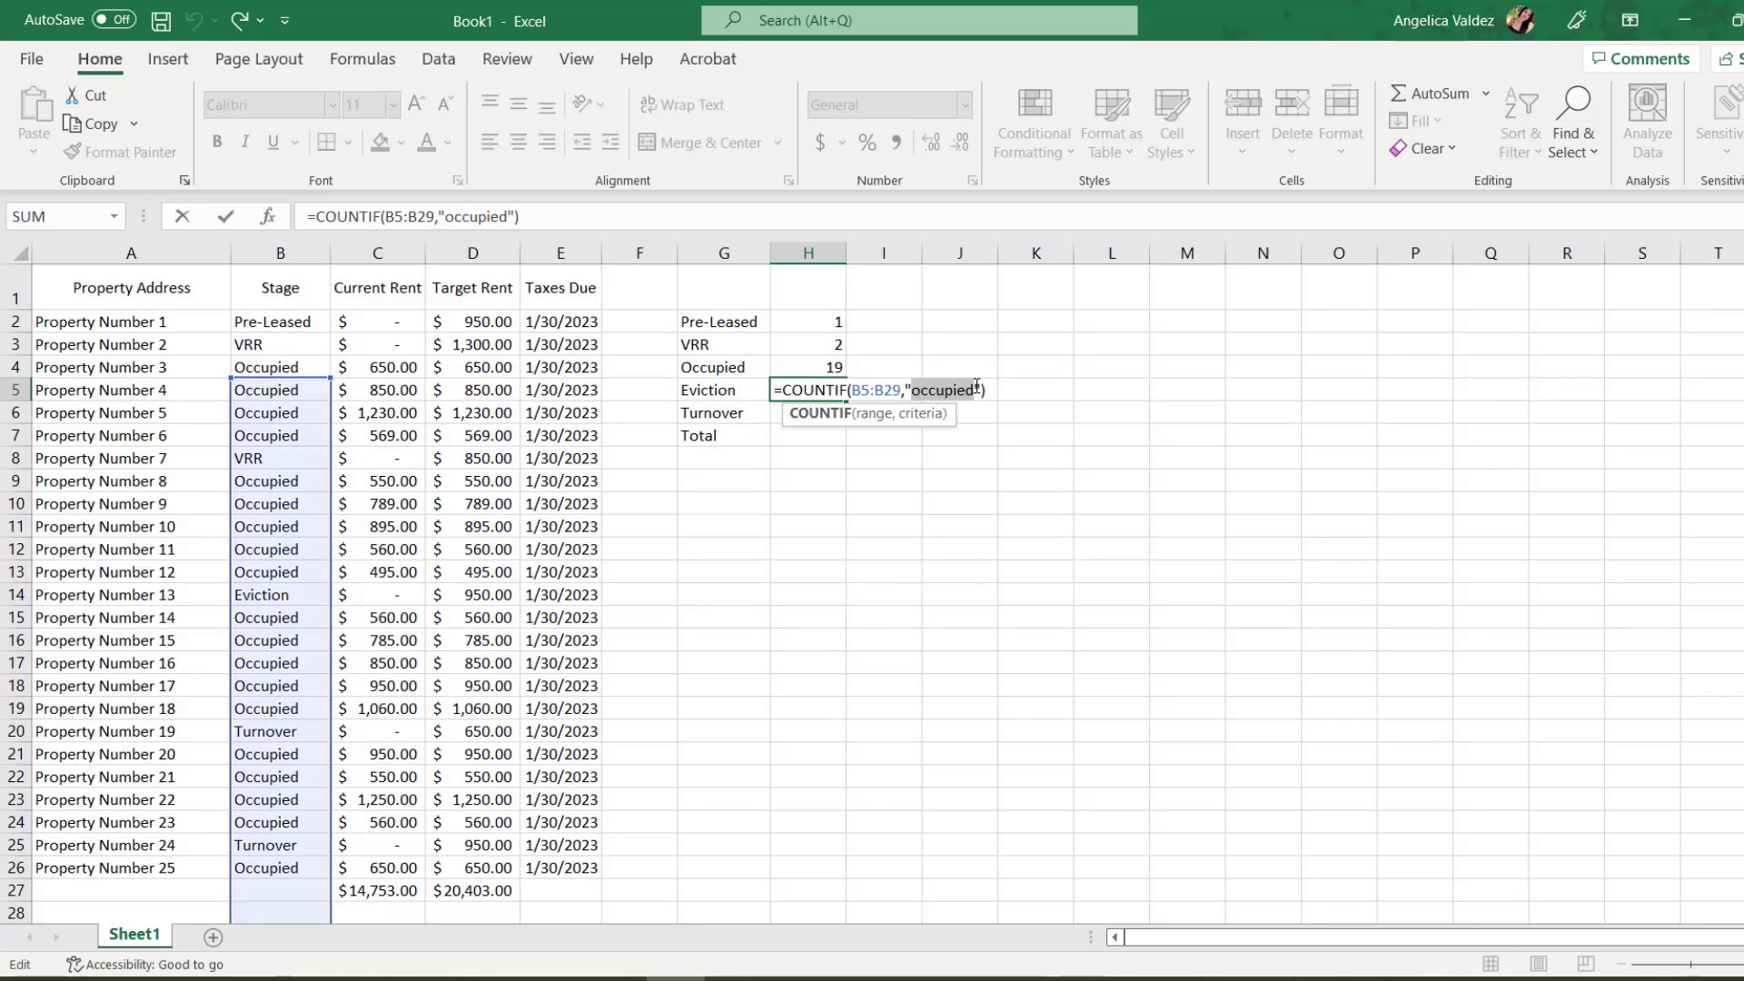
type("eviction")
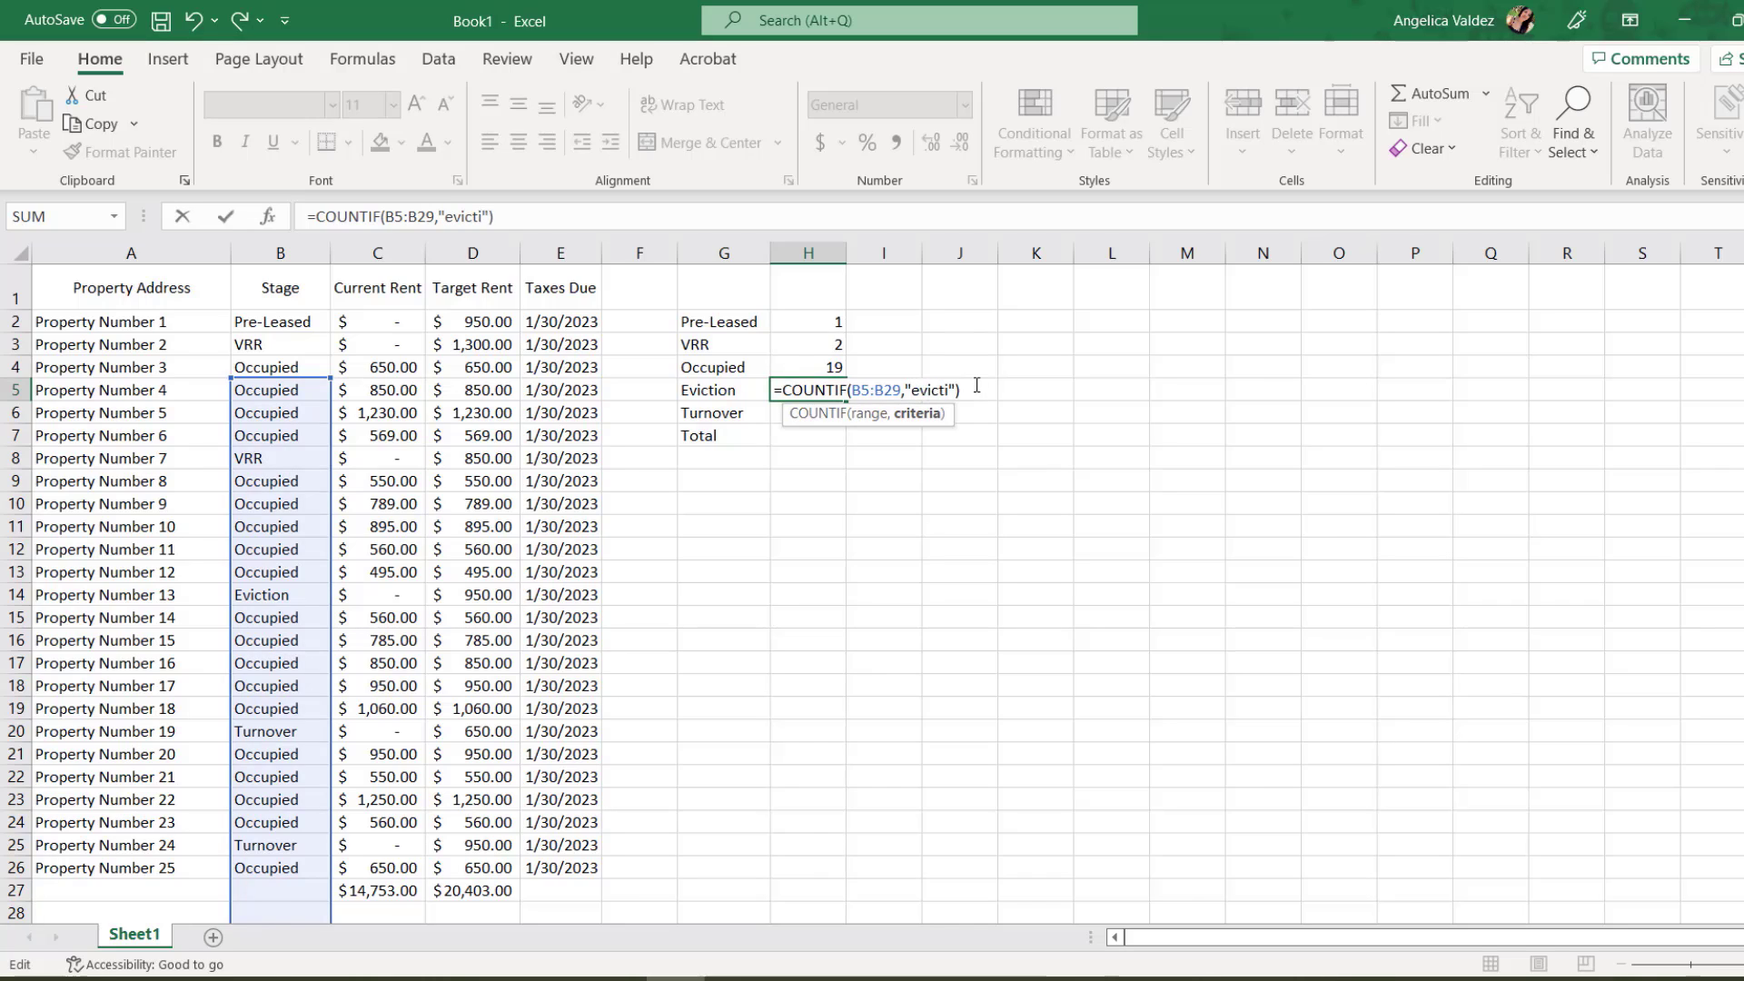
key("Return")
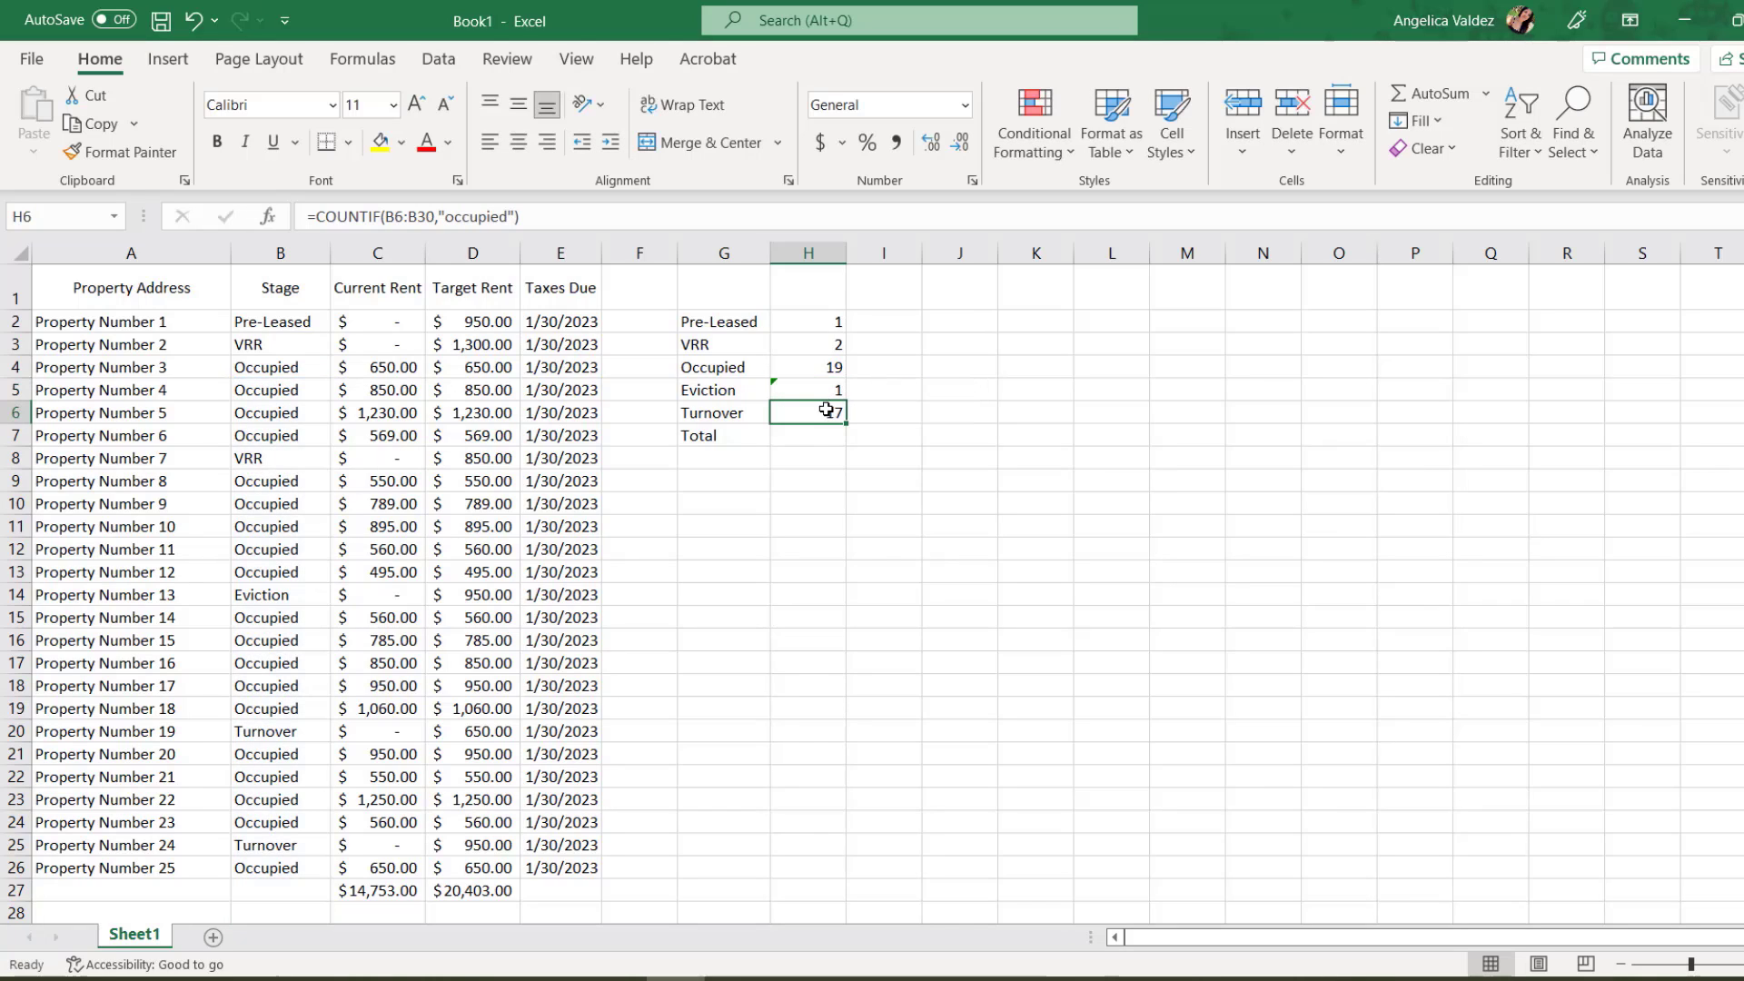
Change the COUNTIF criteria in H6, beside the Turnover label, to "TUrnover".
double_click(827, 411)
left_click_drag(912, 413, 977, 413)
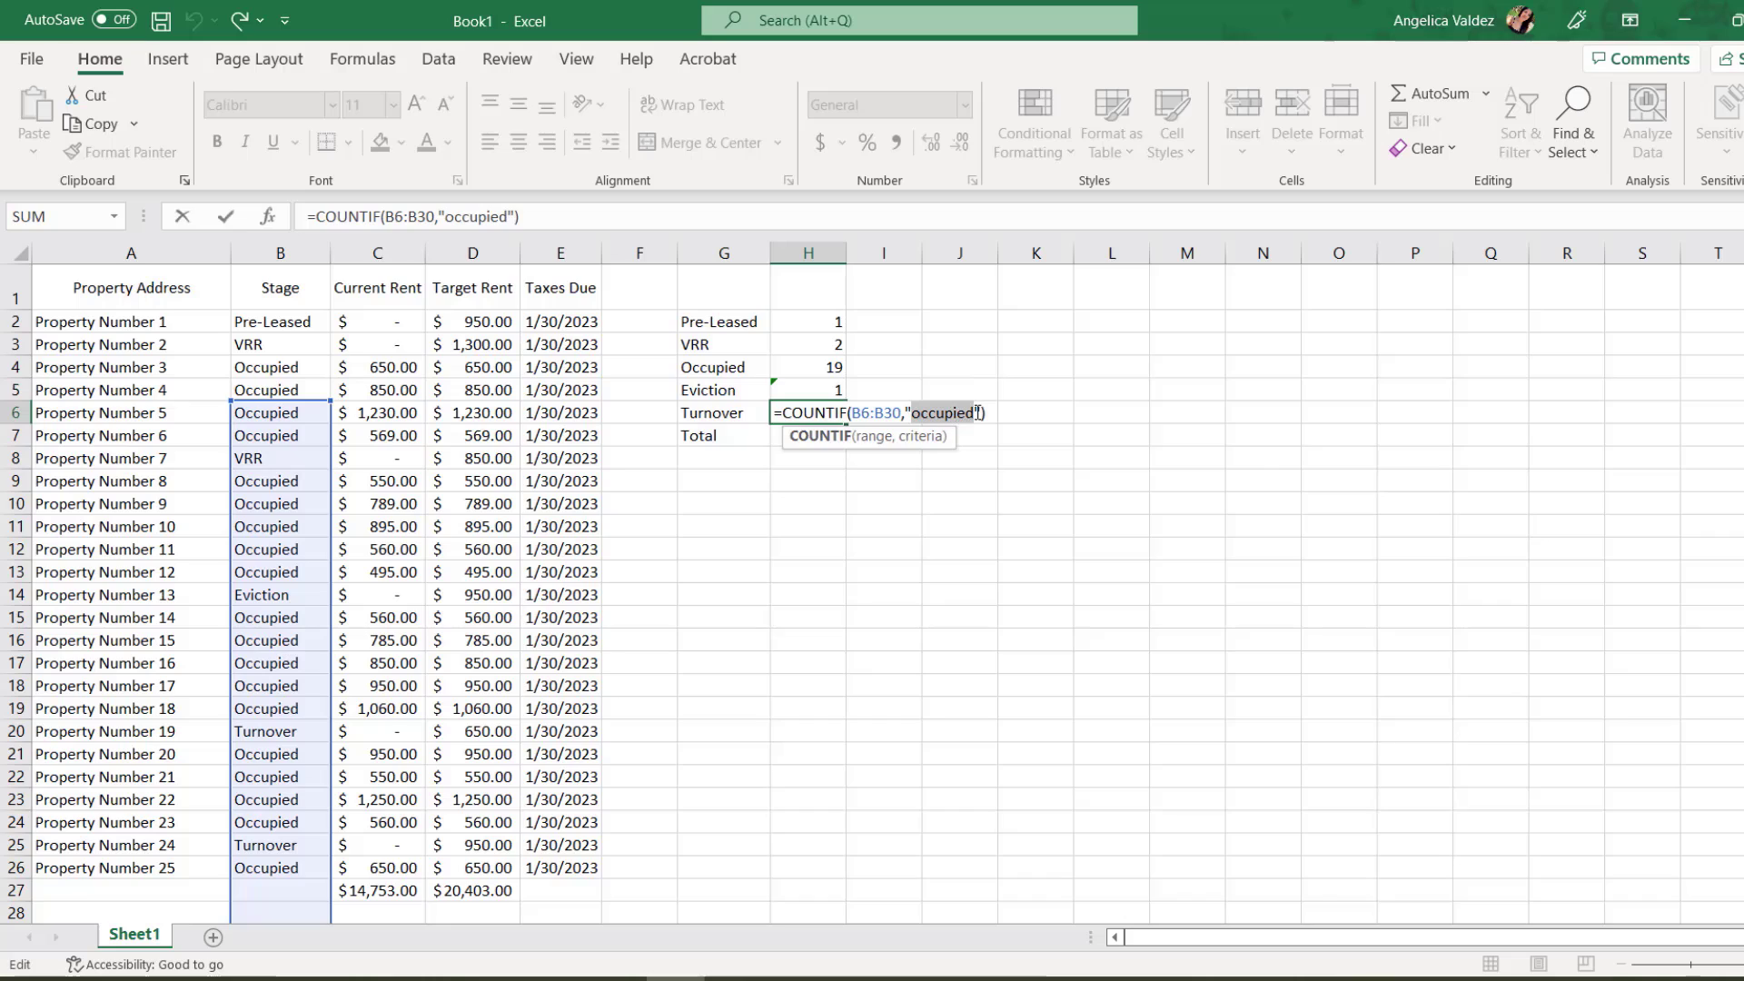
type("TUr4n")
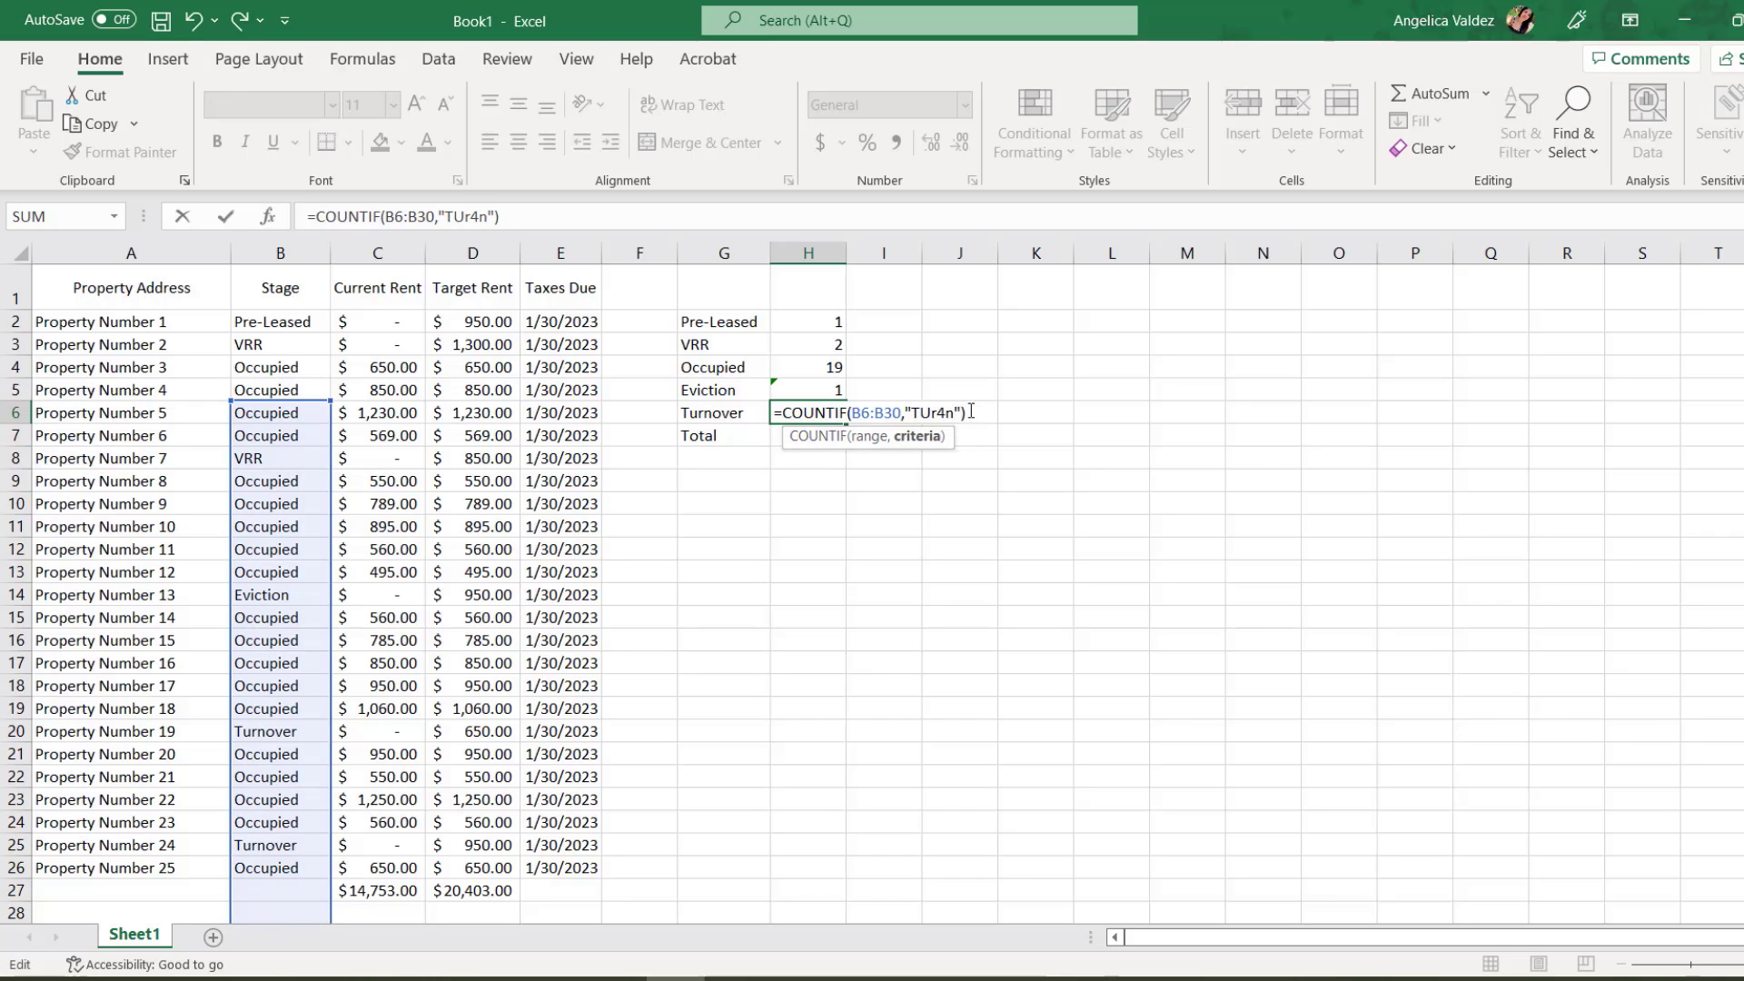
key("BackSpace")
key("BackSpace")
type("nov")
type("ve")
key("BackSpace")
key("BackSpace")
type("er")
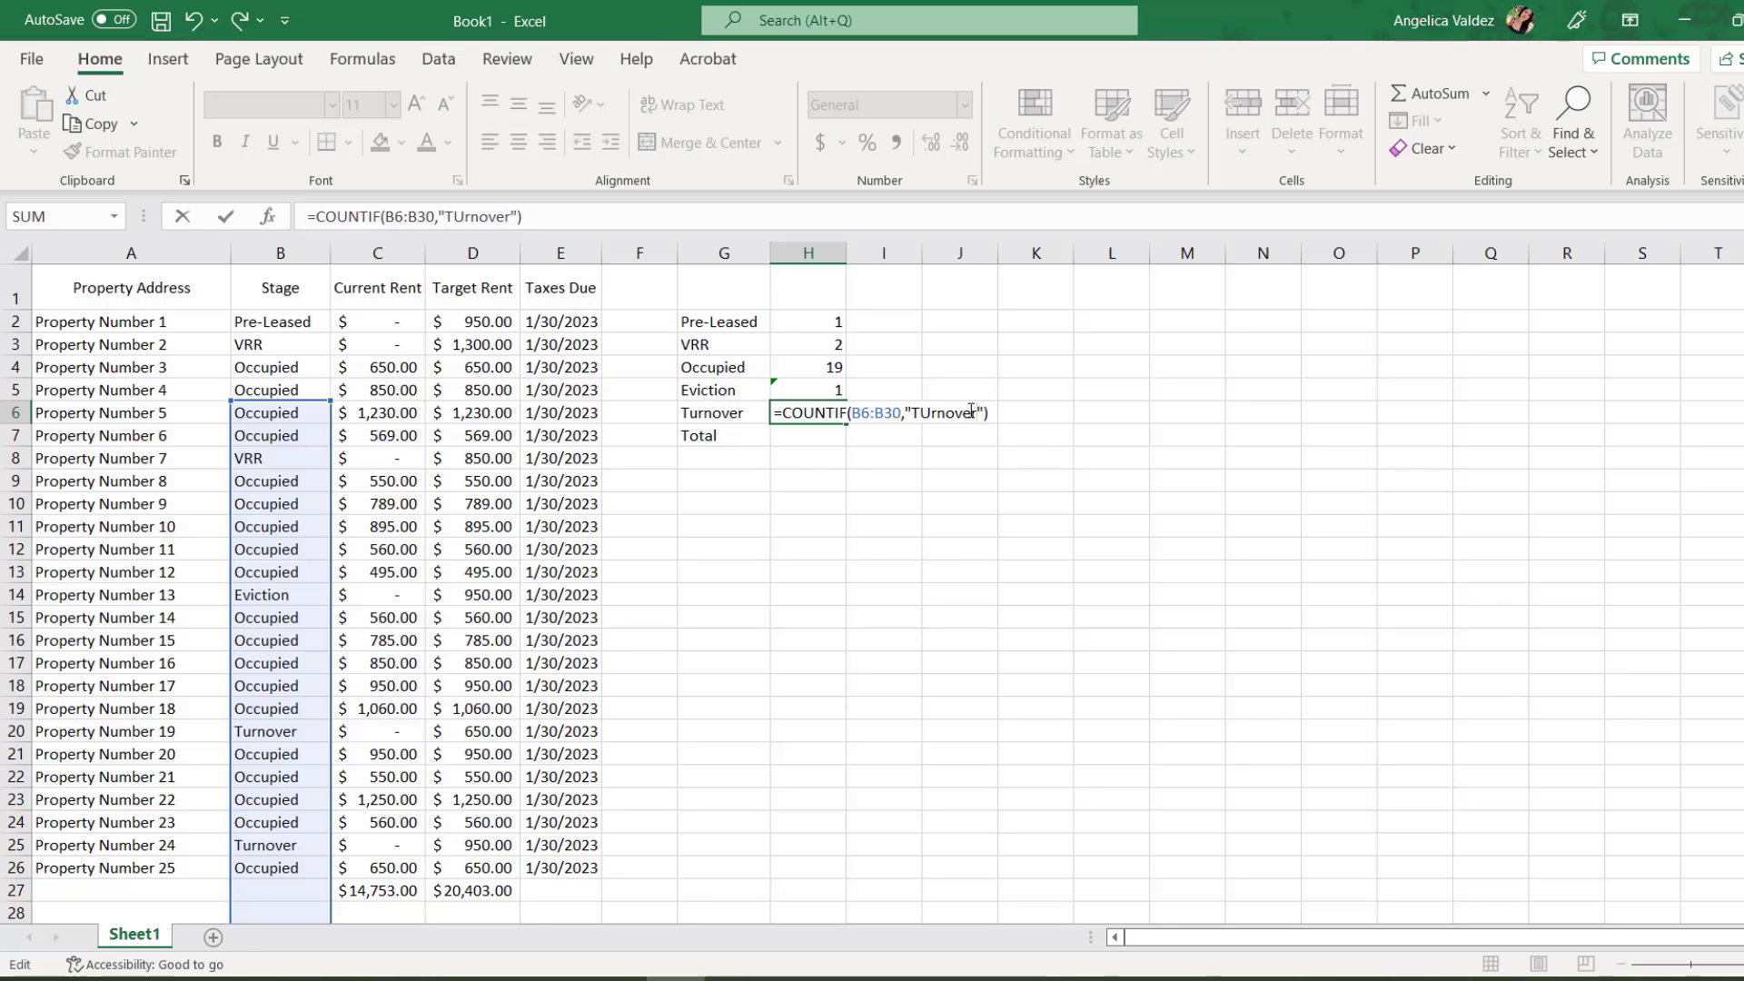
key("Return")
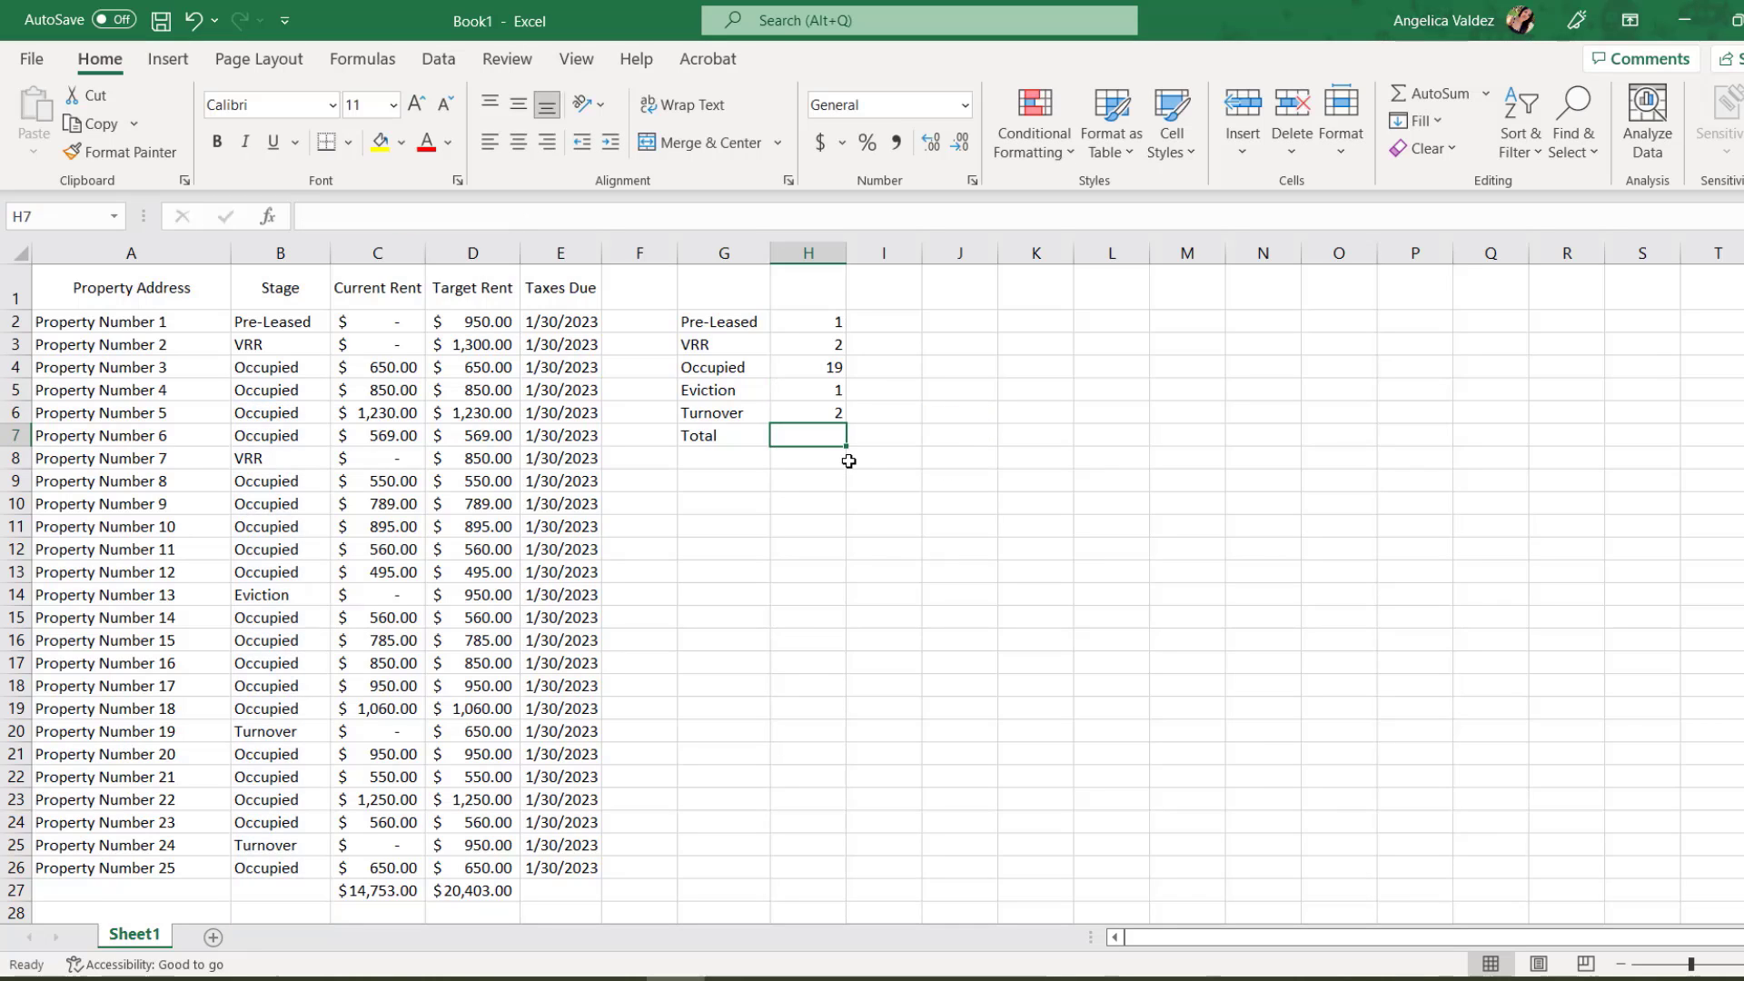
Total the stage counts in H7 with a SUM formula over H2:H6.
type("sum(")
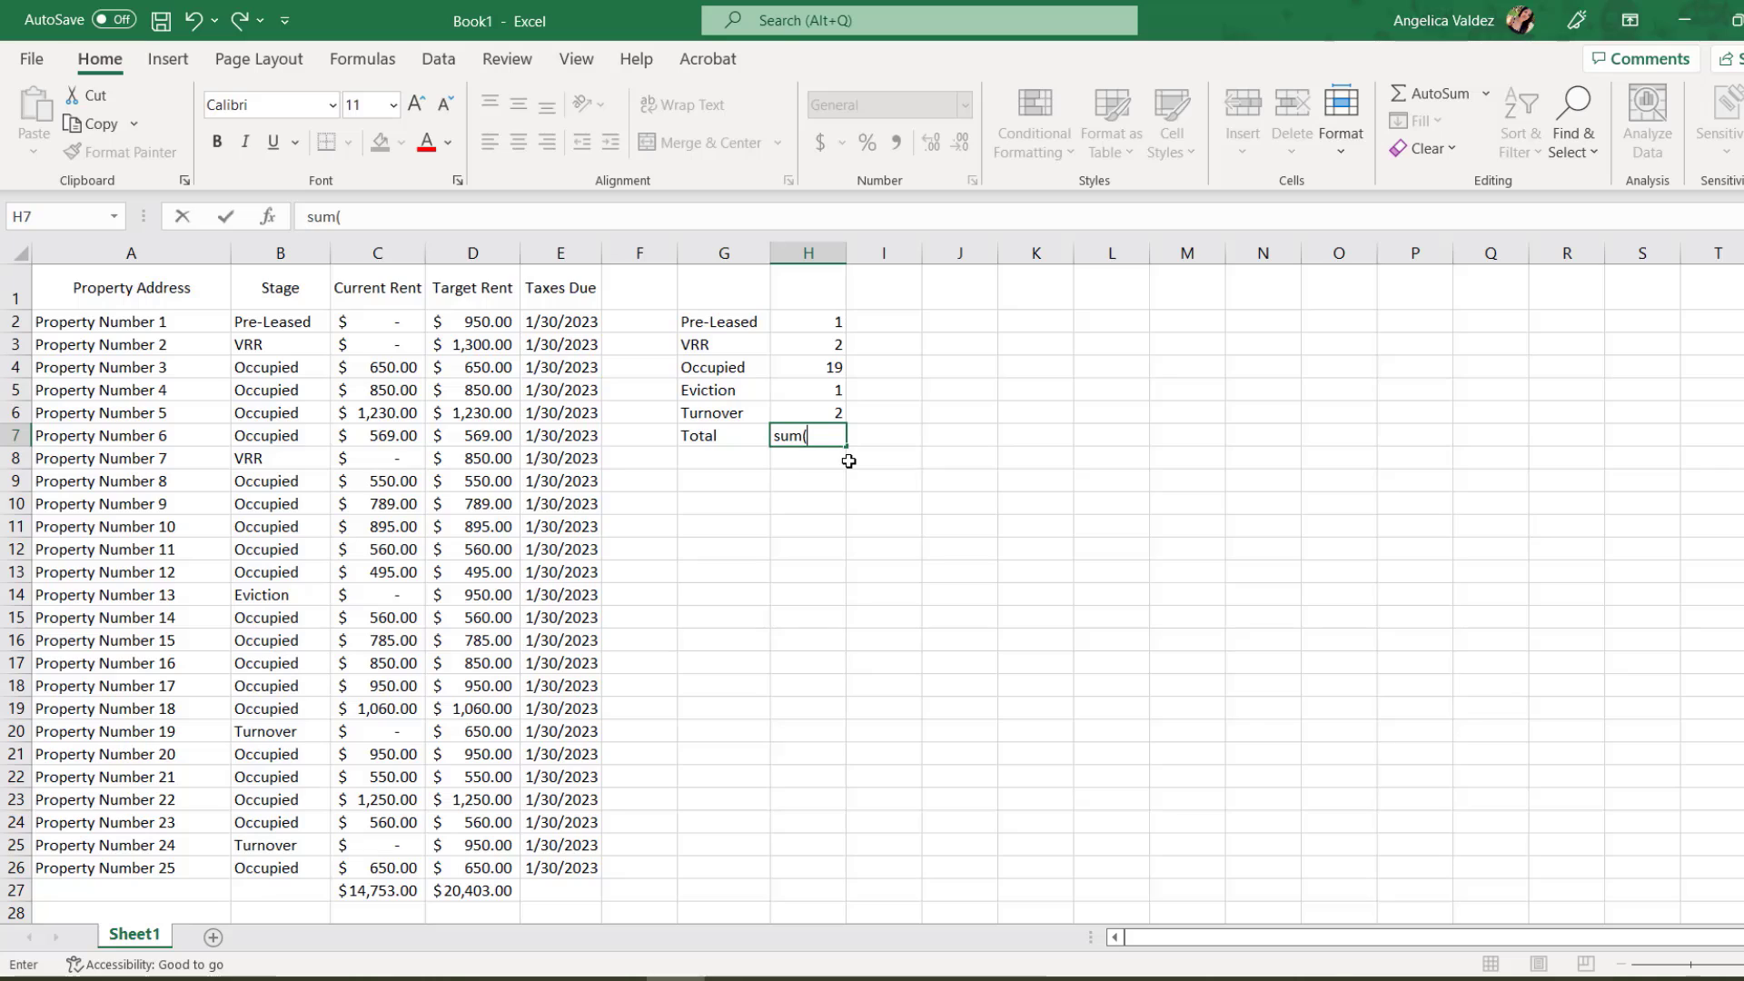
left_click_drag(814, 319, 810, 413)
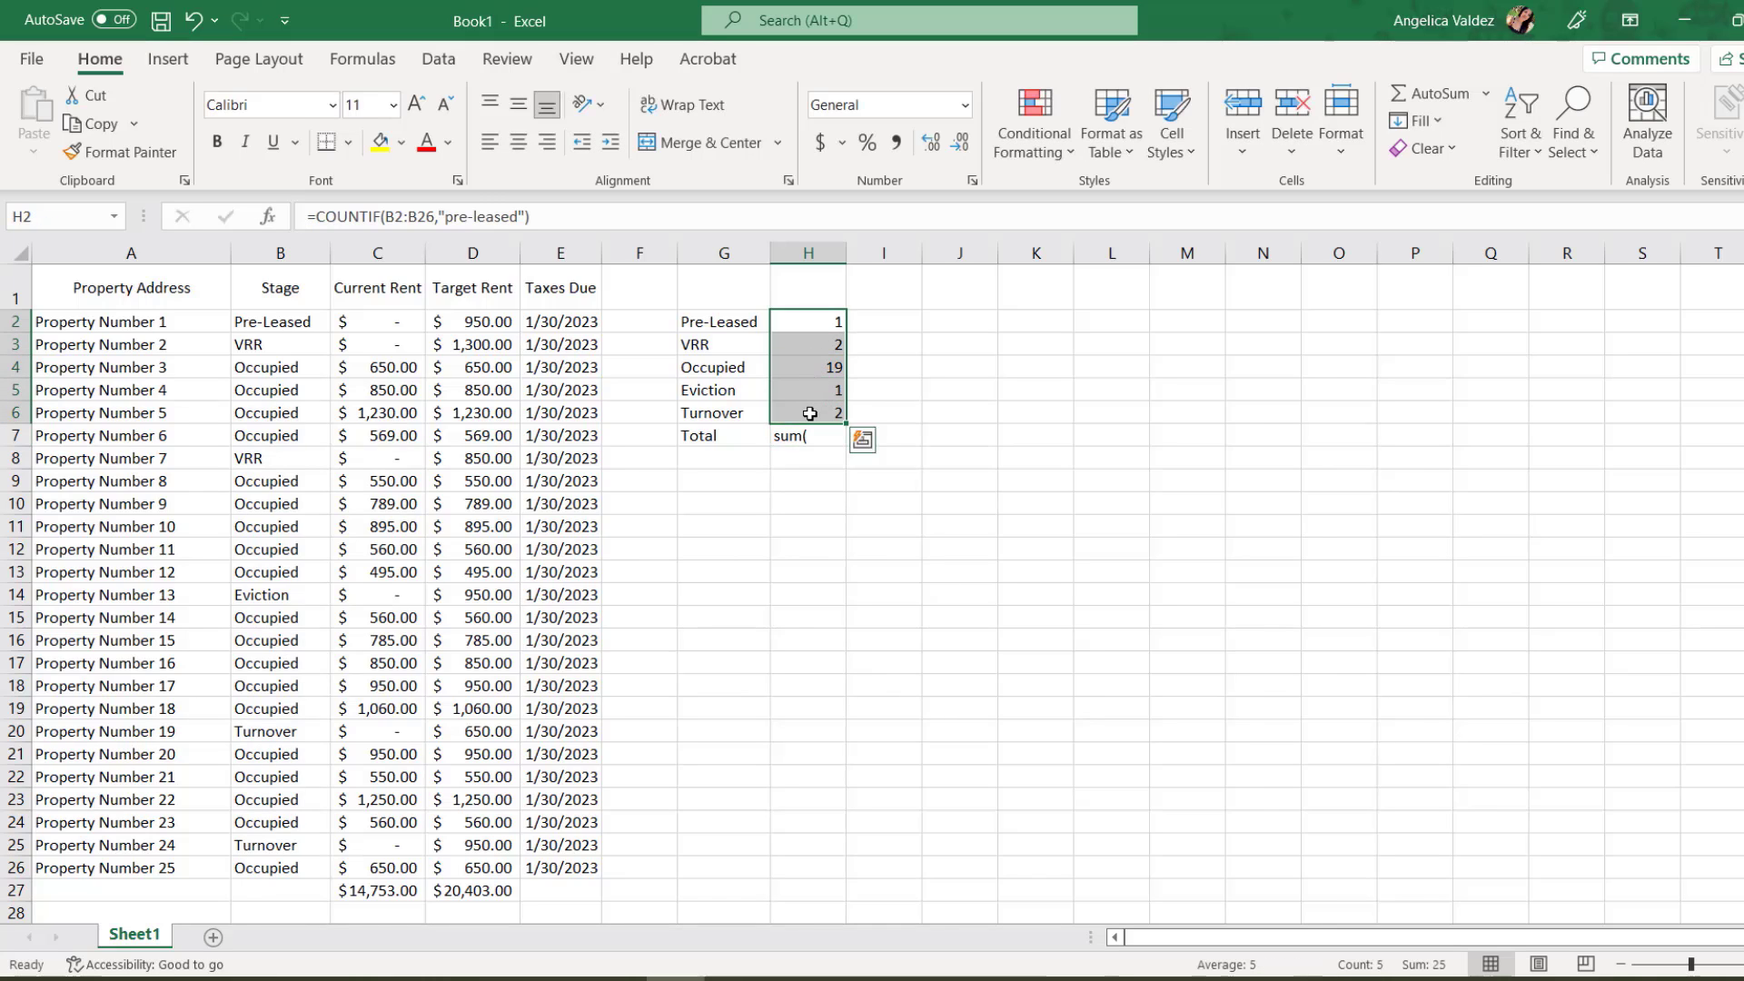
left_click(811, 434)
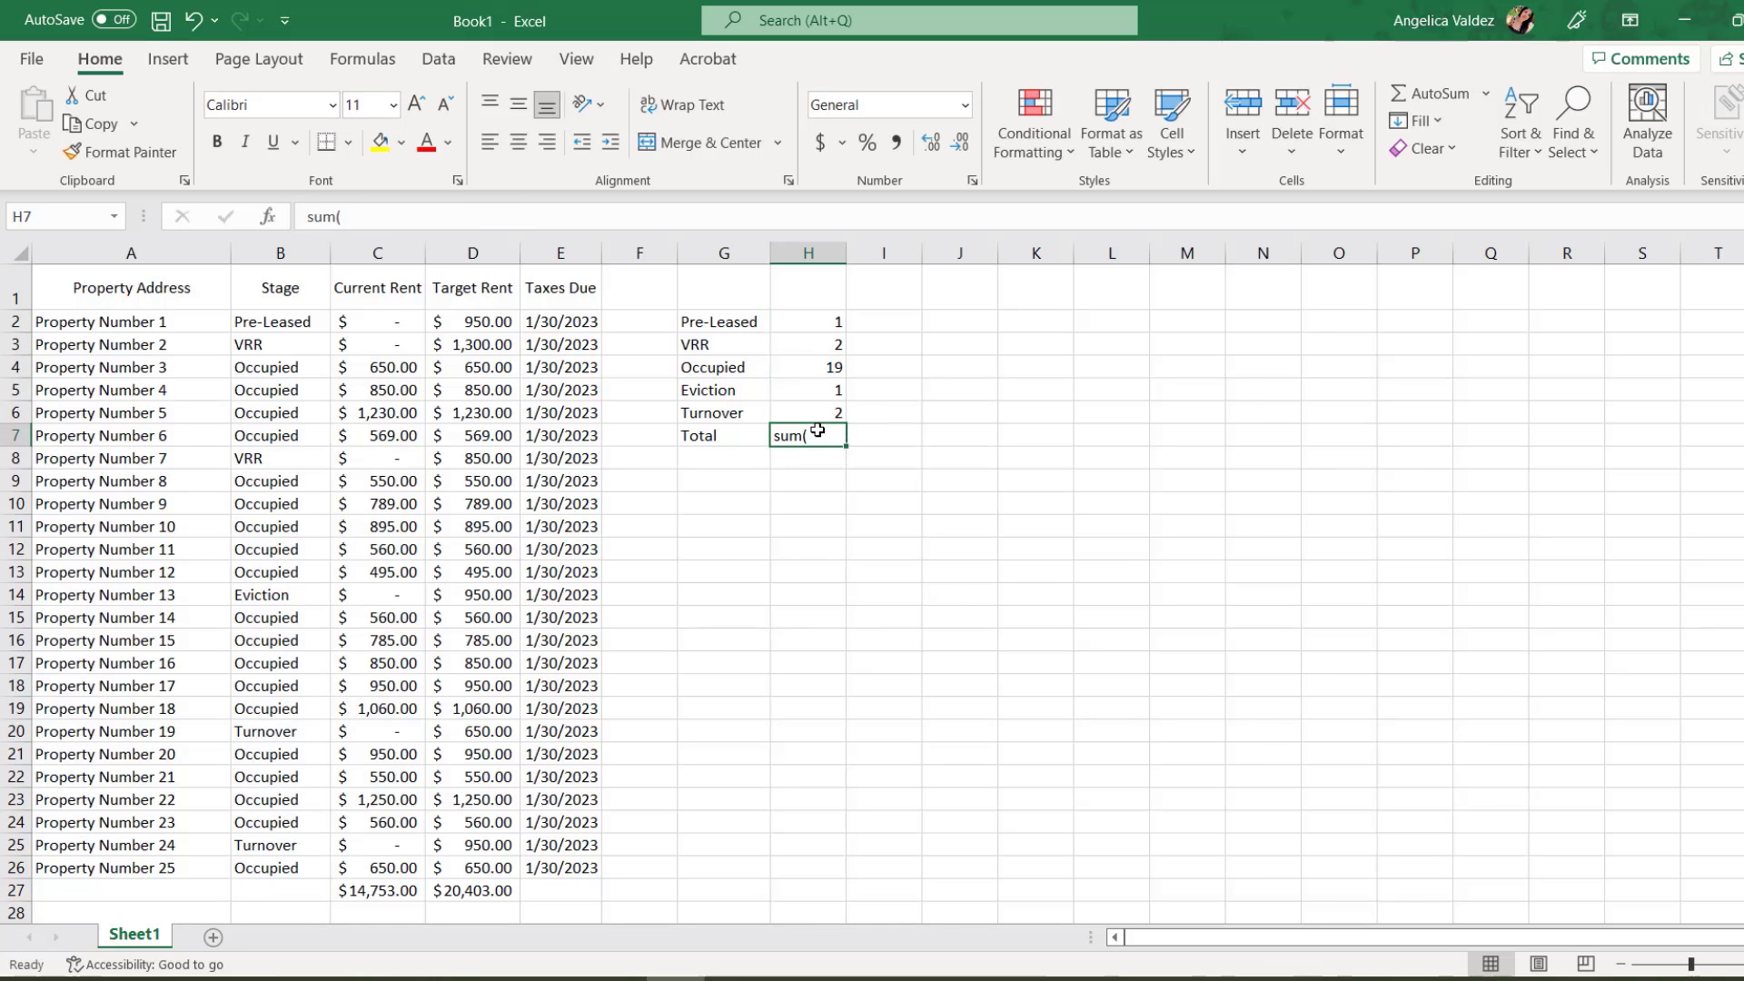
double_click(777, 436)
type("=")
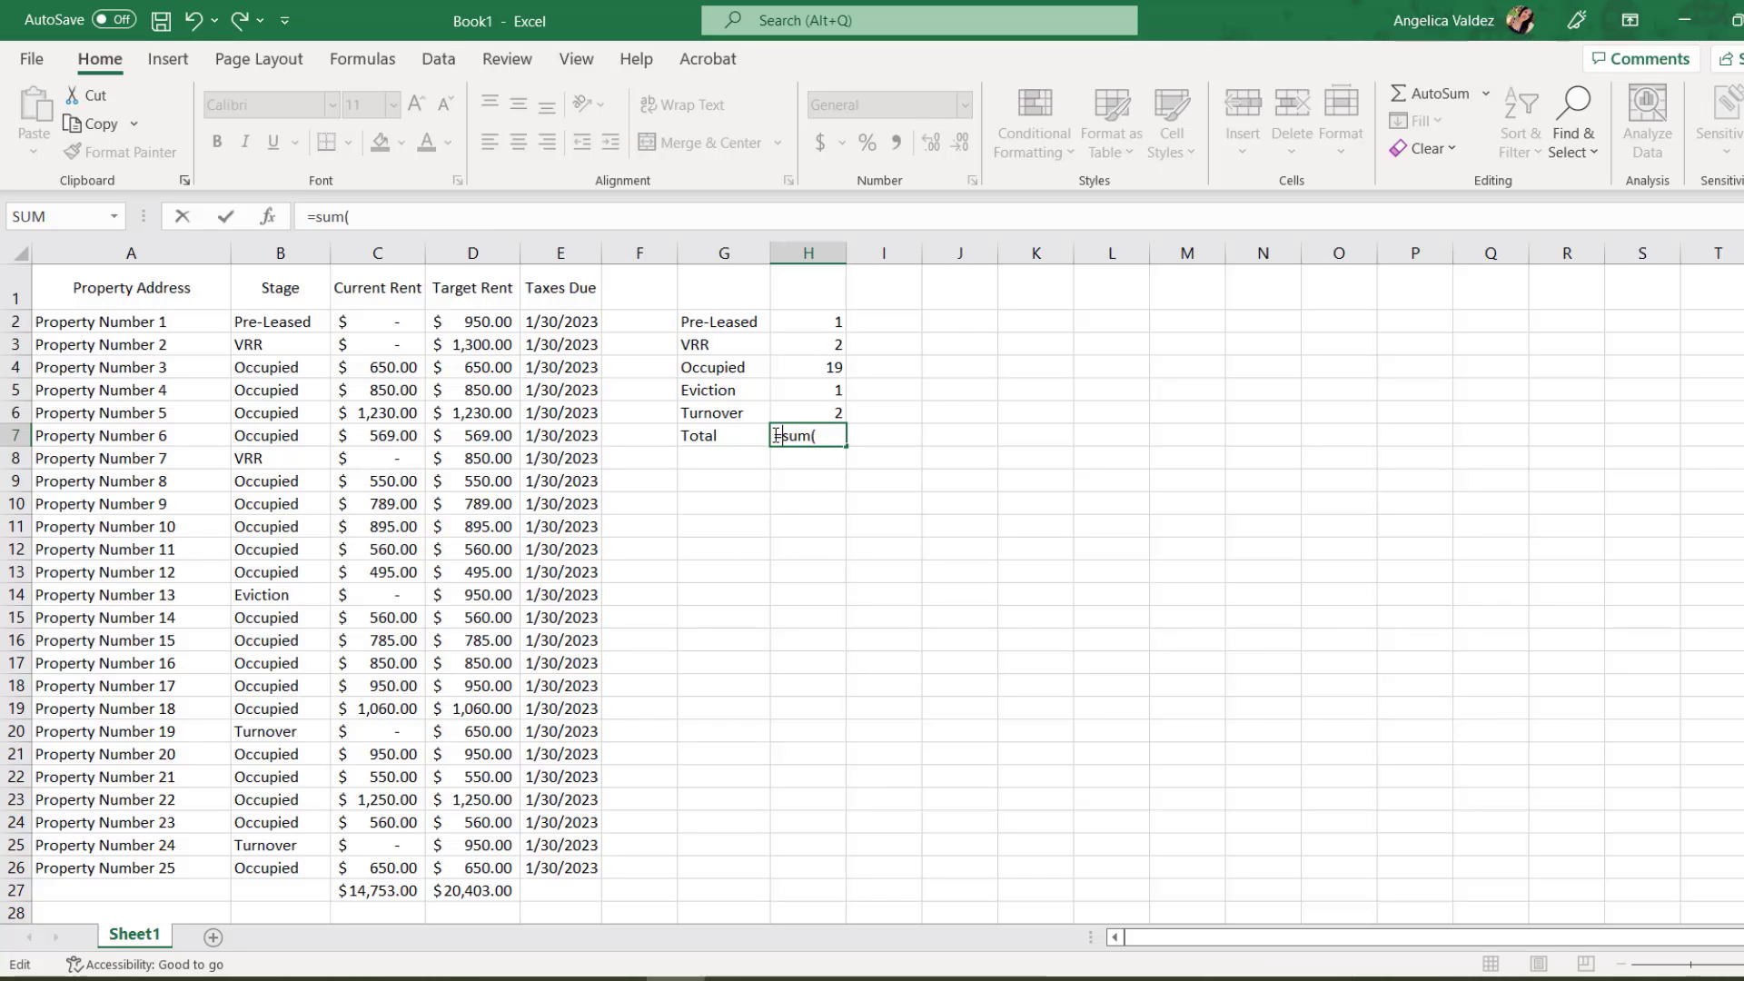
left_click(818, 433)
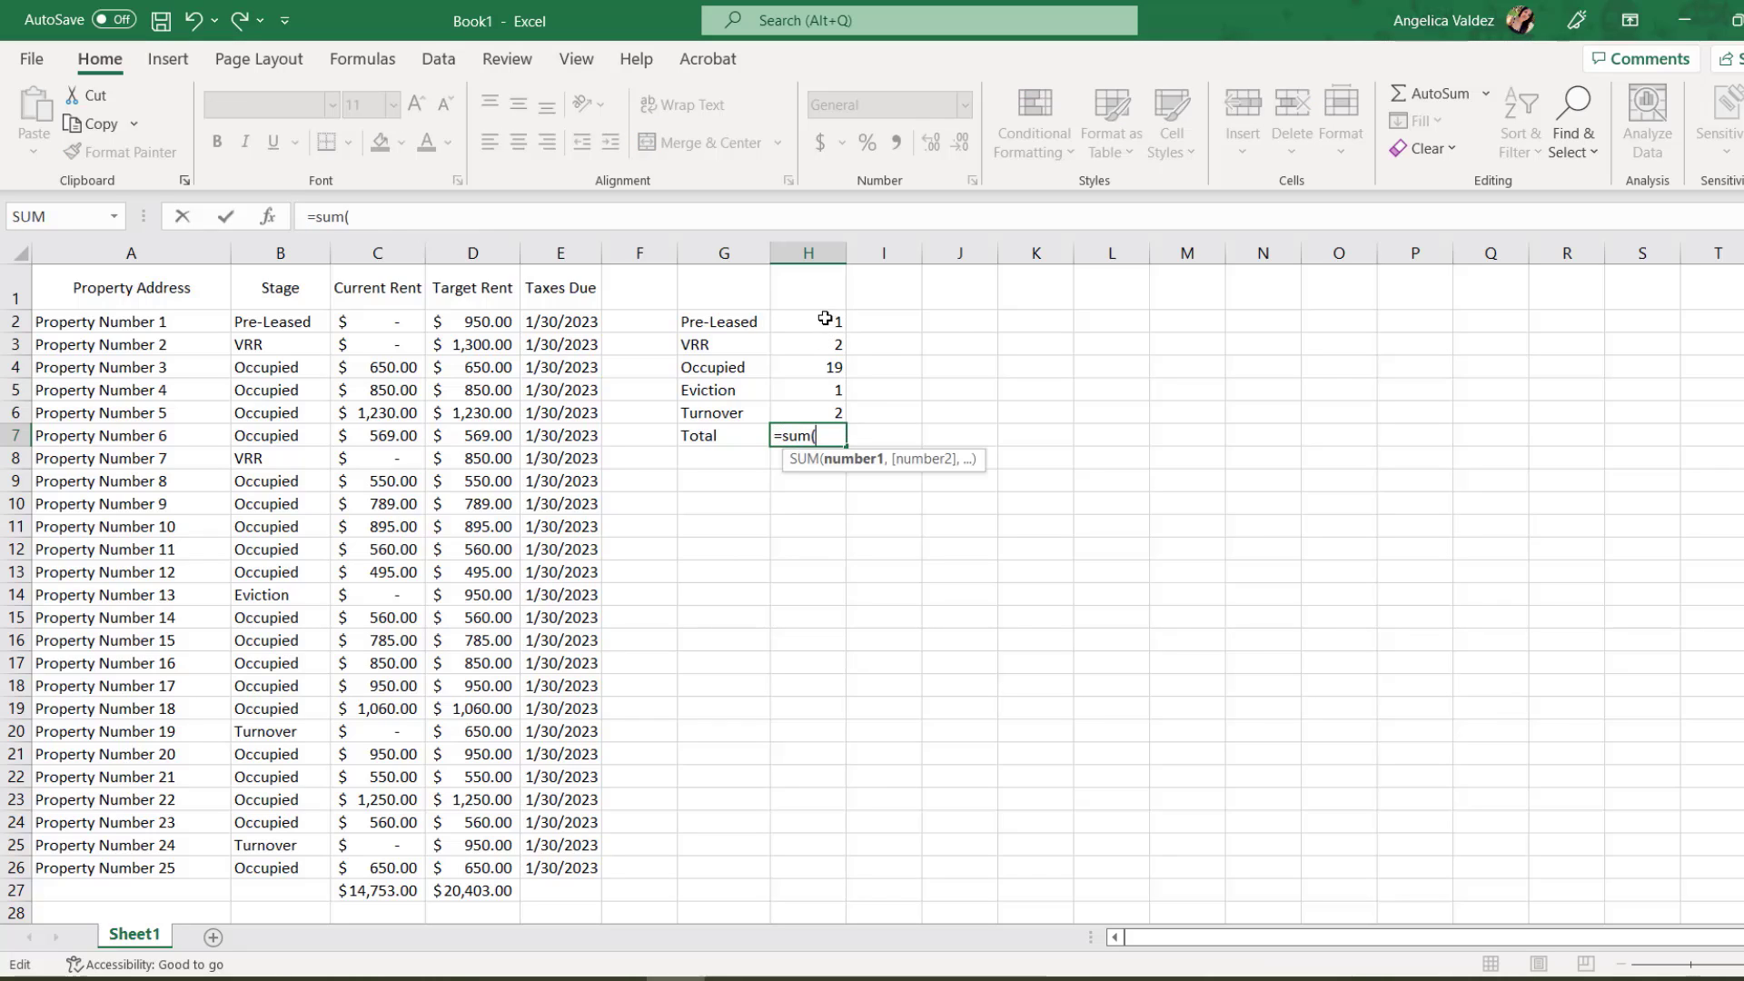
left_click_drag(825, 318, 822, 413)
key("Return")
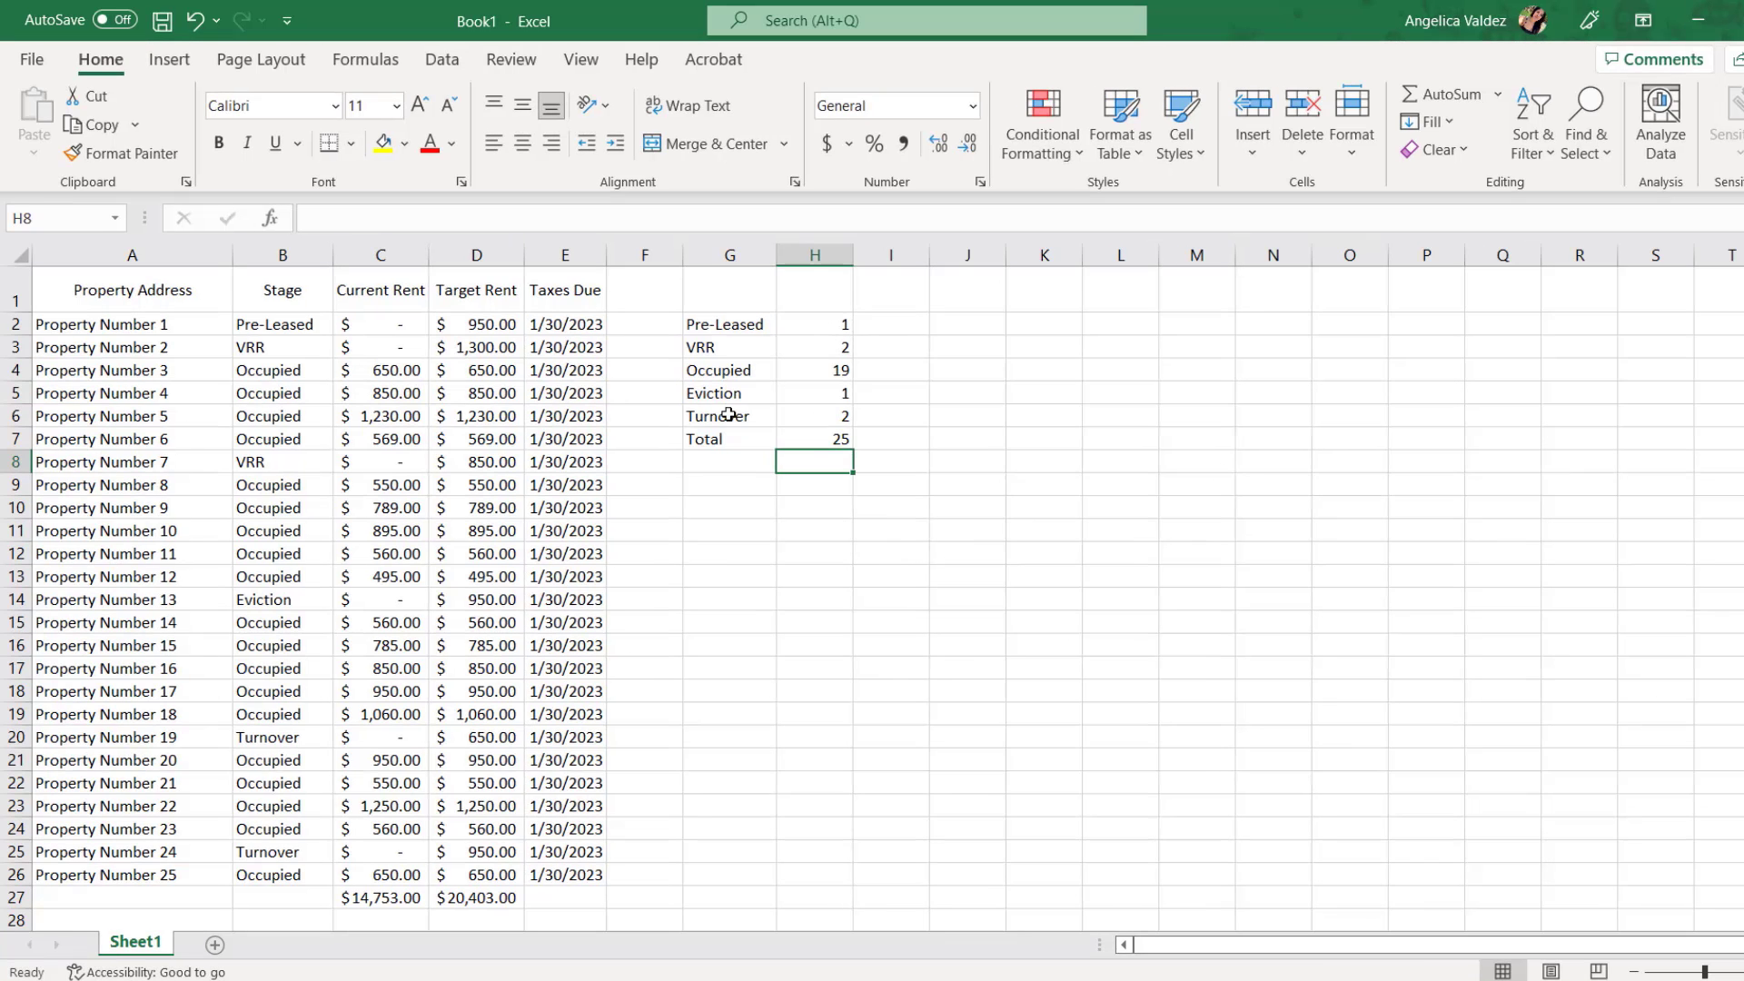
Apply a thick bottom border to the Turnover row of the summary, cells G6:H6.
left_click_drag(722, 411, 800, 410)
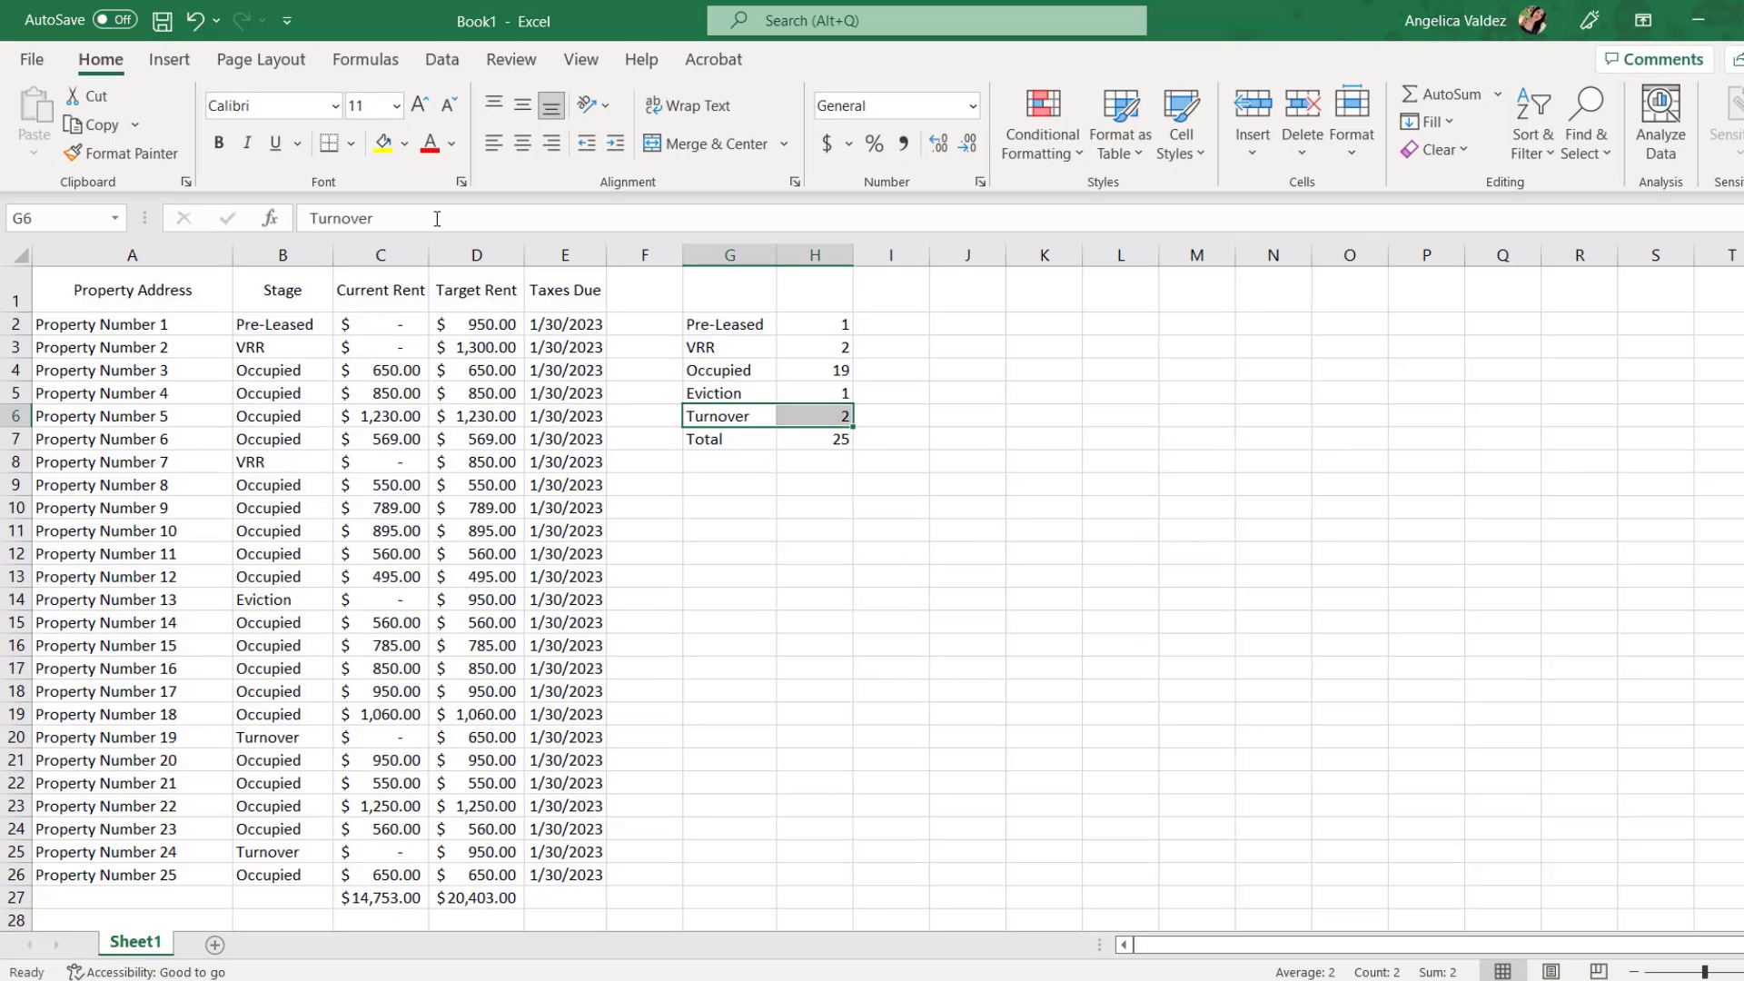
left_click(352, 144)
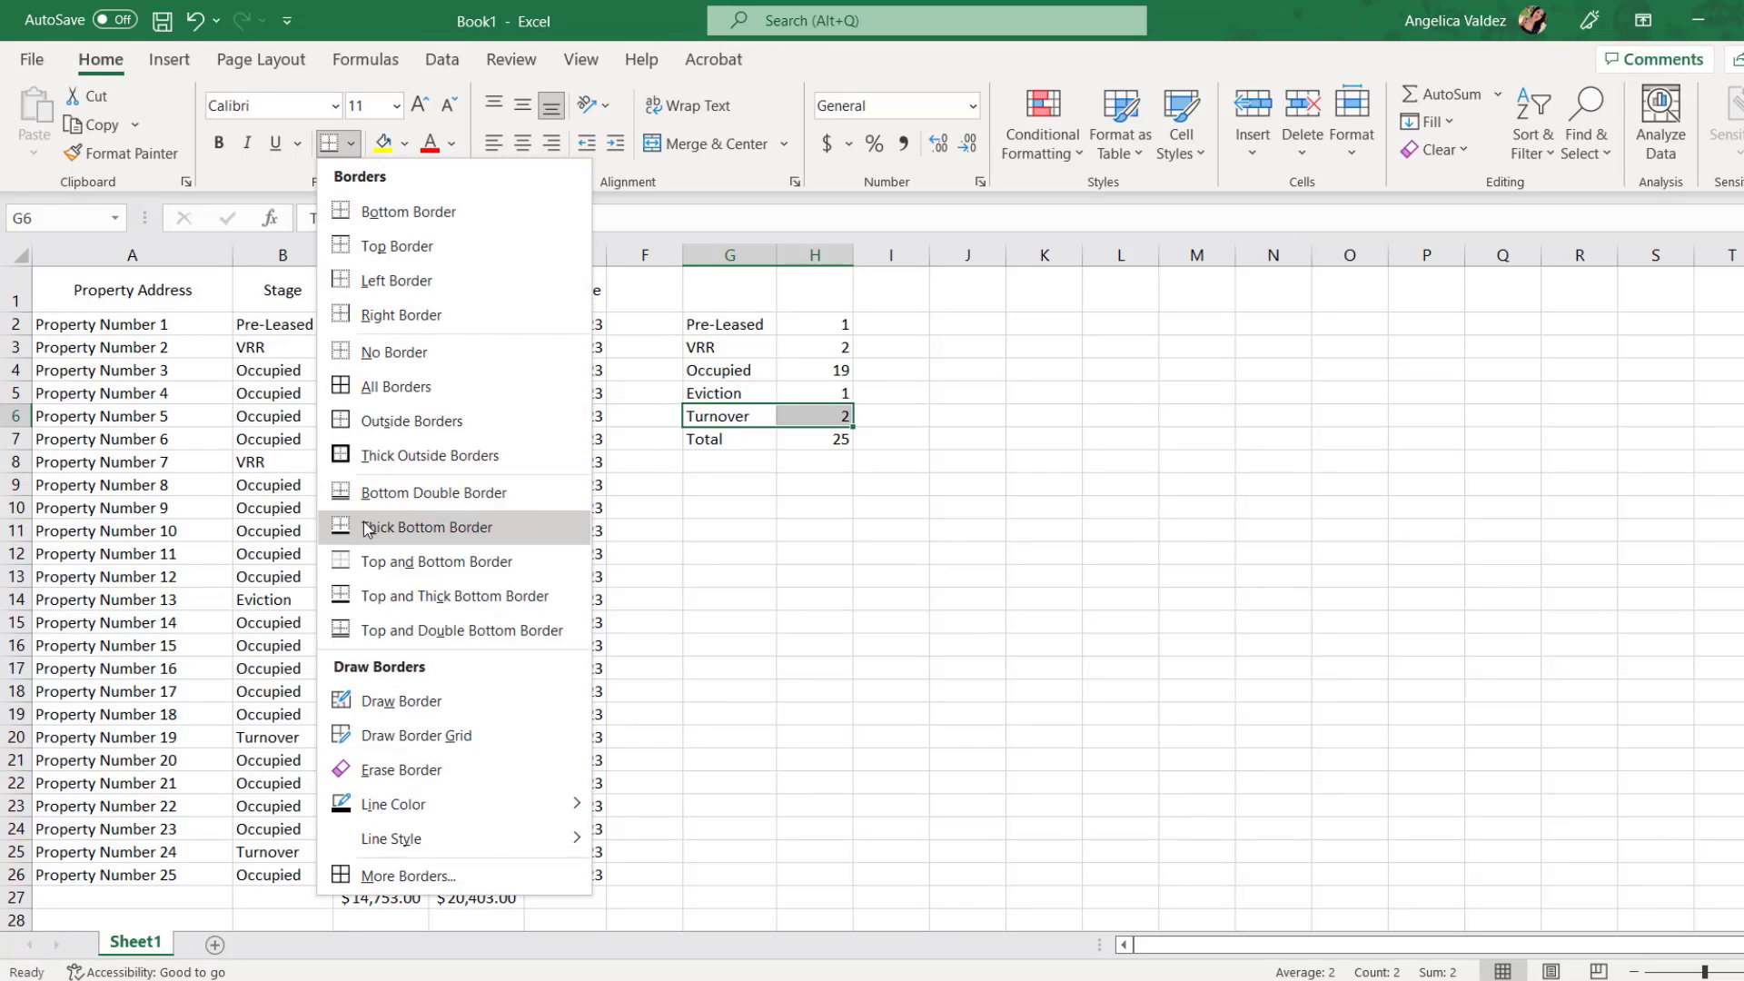
left_click(427, 527)
left_click(973, 518)
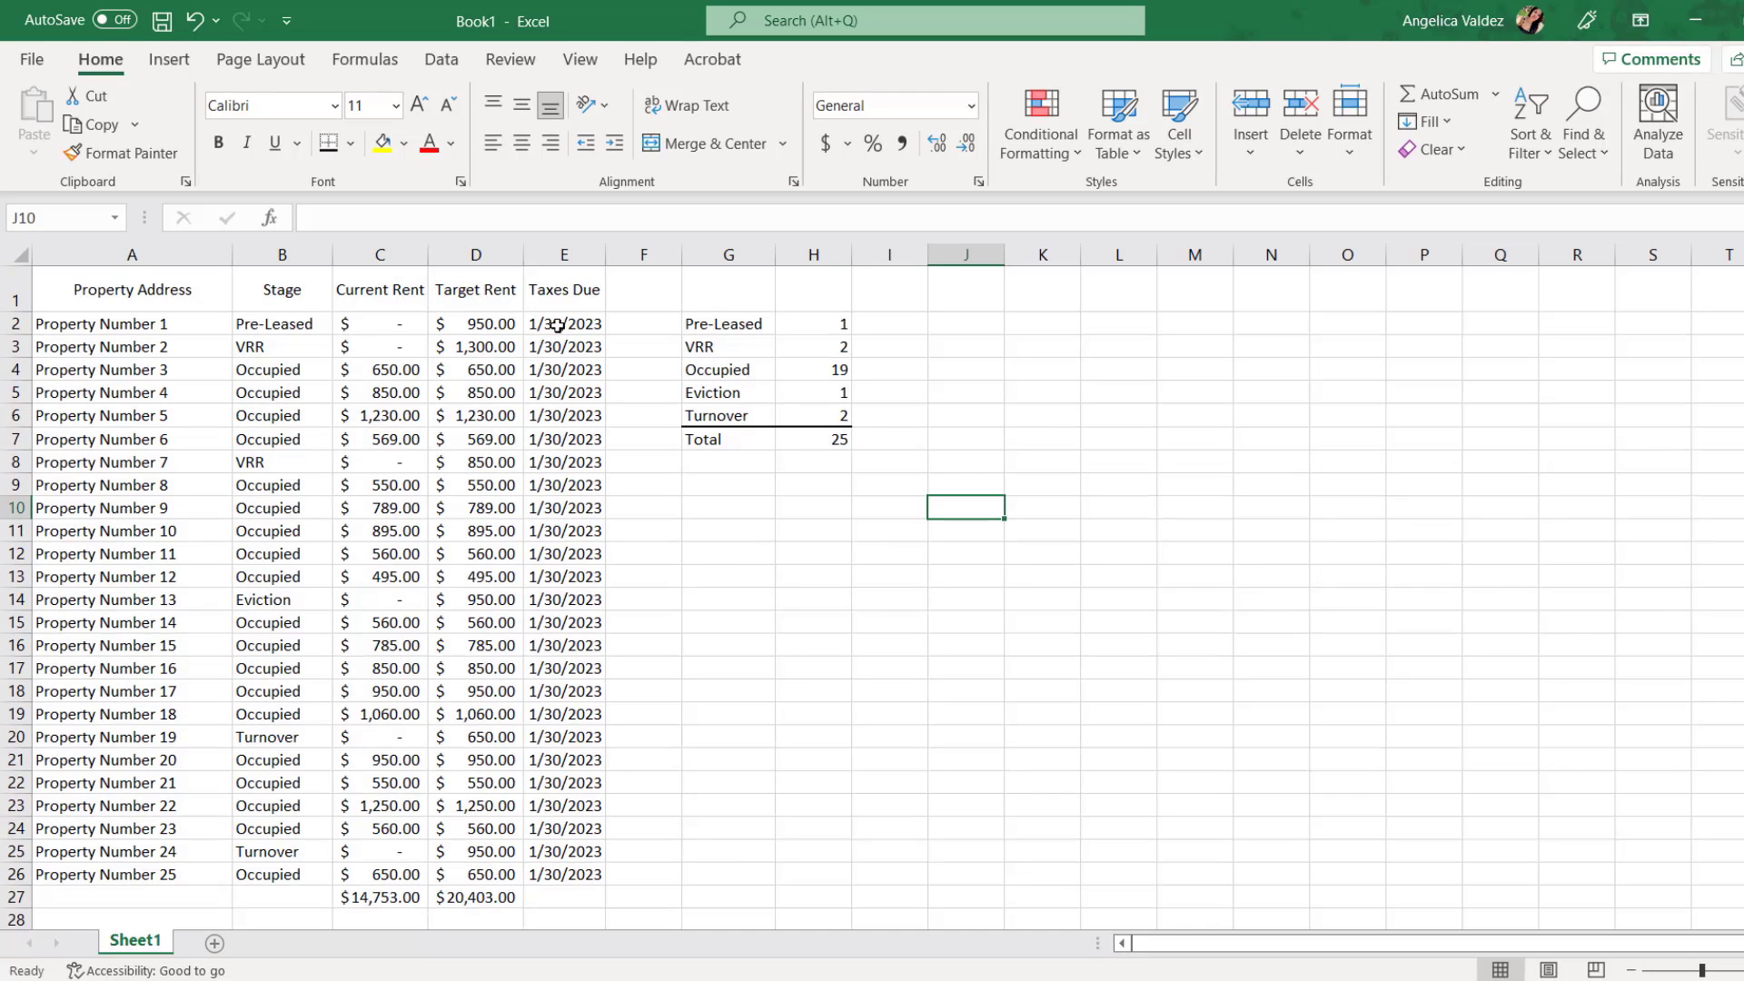
Insert a blank row above the header row and make it much taller to leave space above the property table.
left_click(15, 291)
right_click(15, 291)
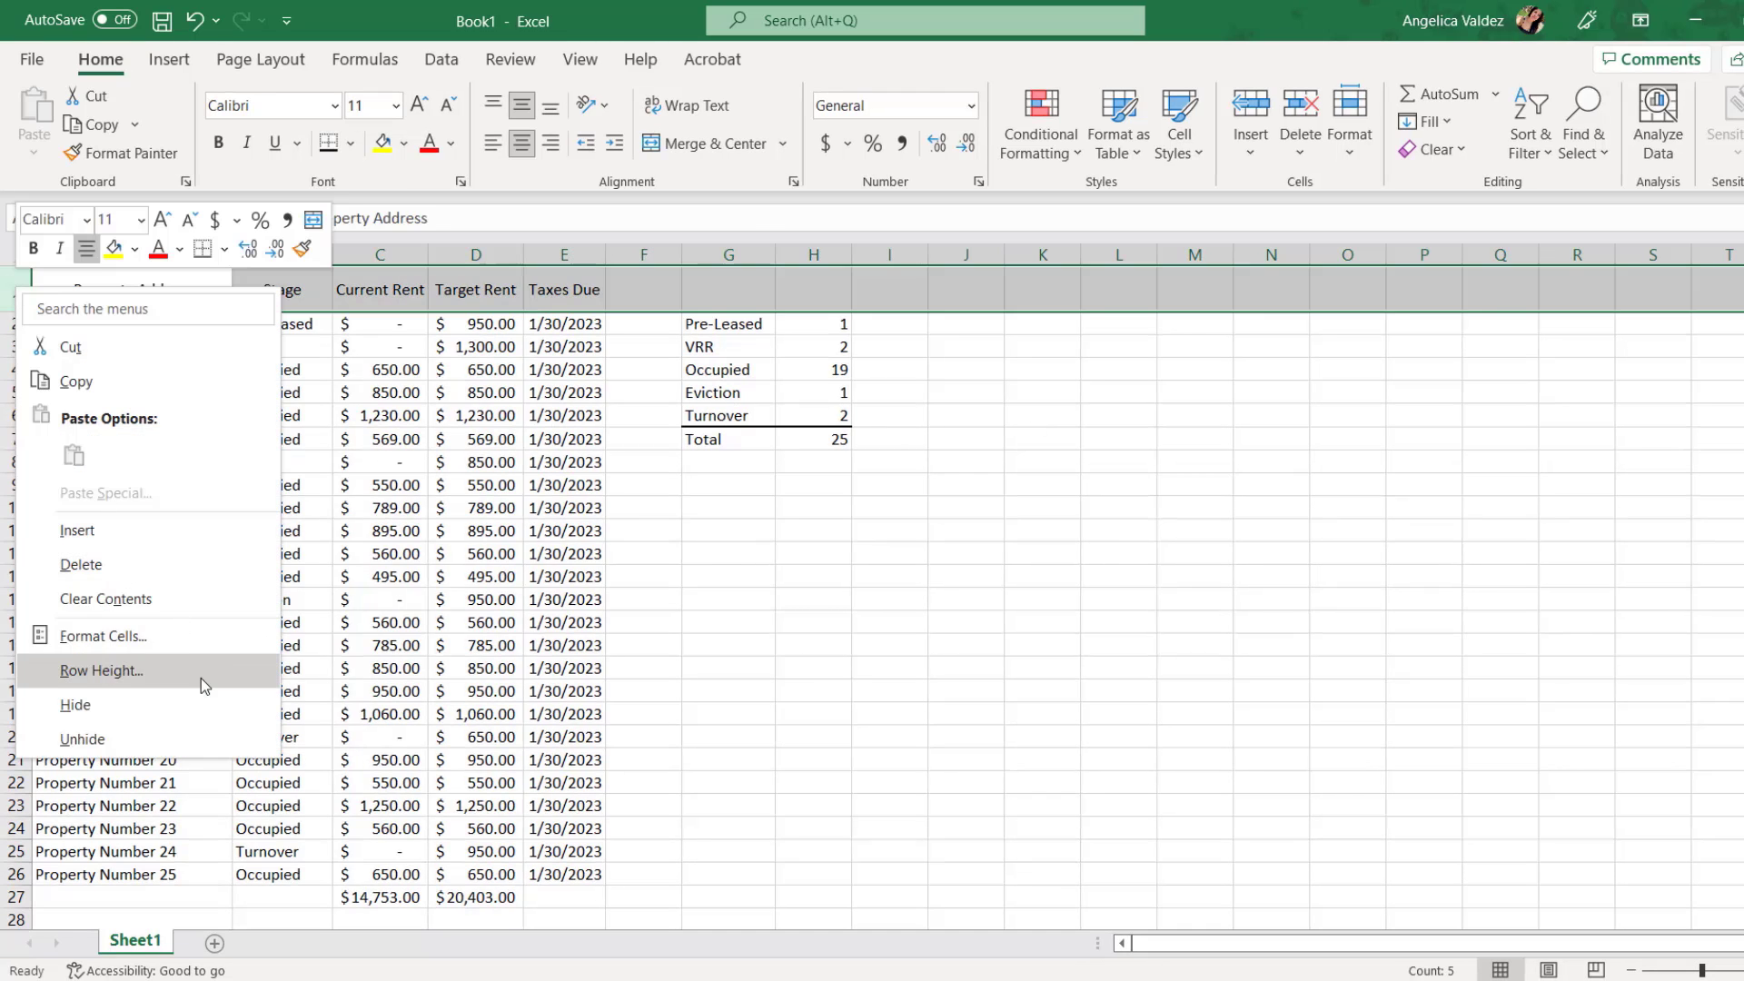
left_click(169, 536)
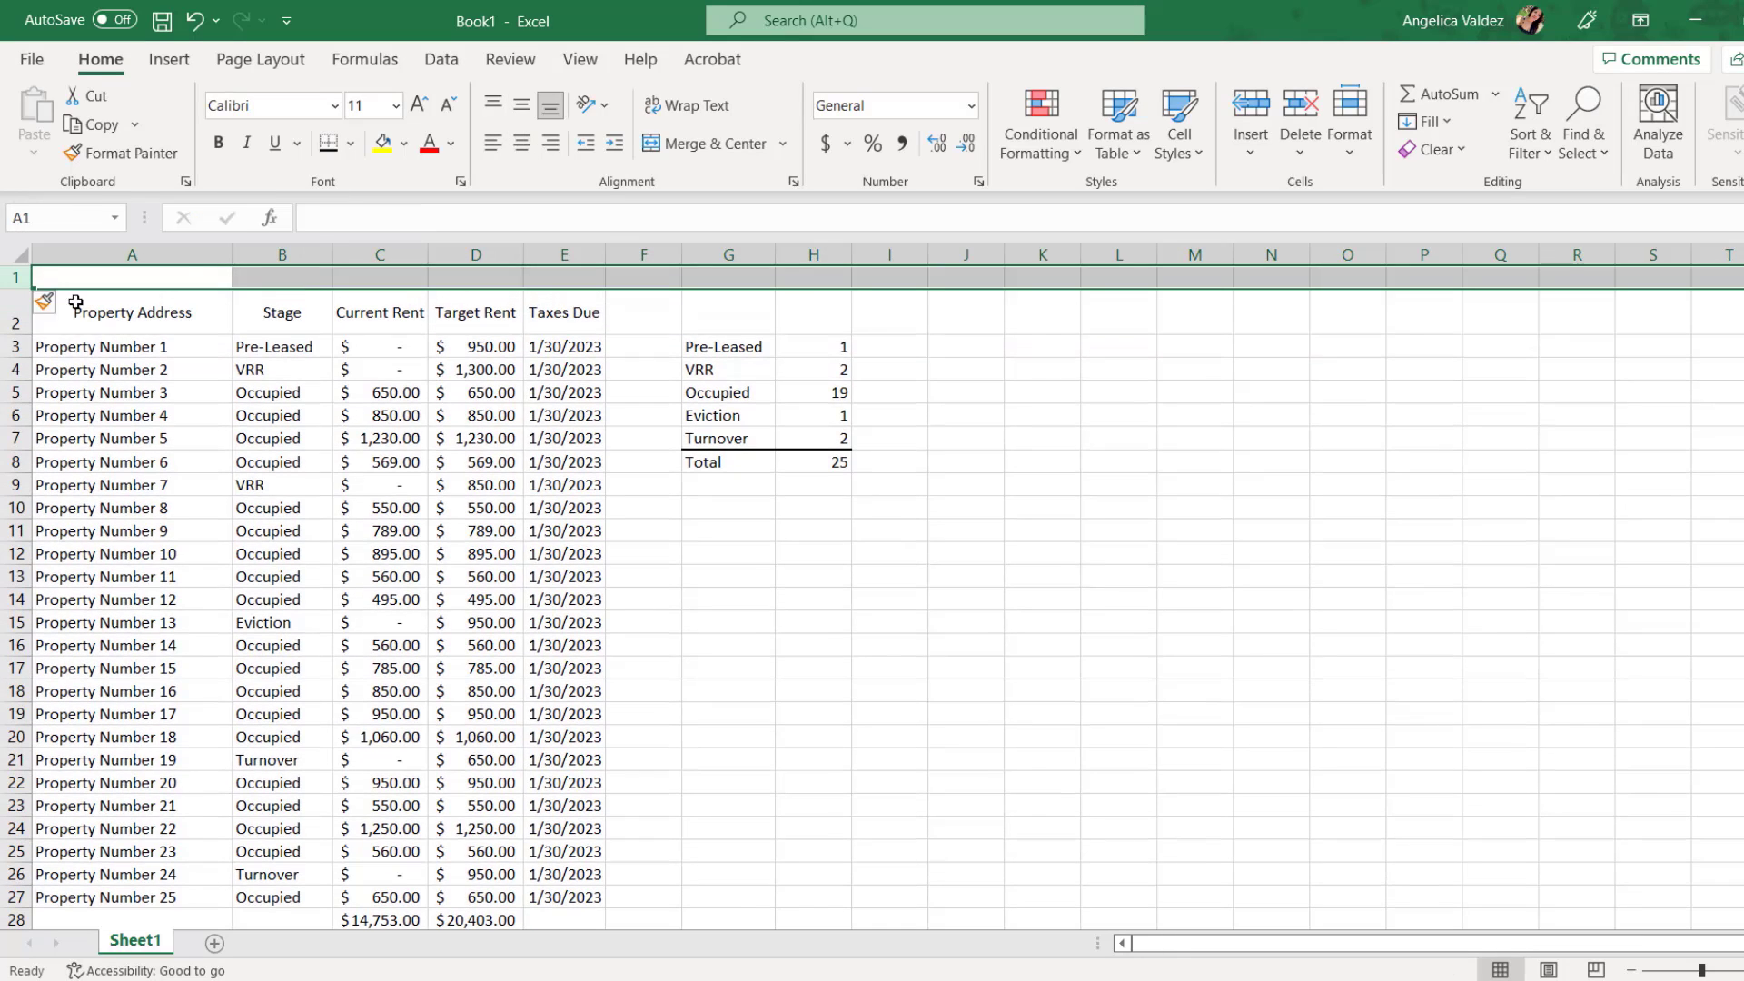
left_click_drag(31, 289, 18, 461)
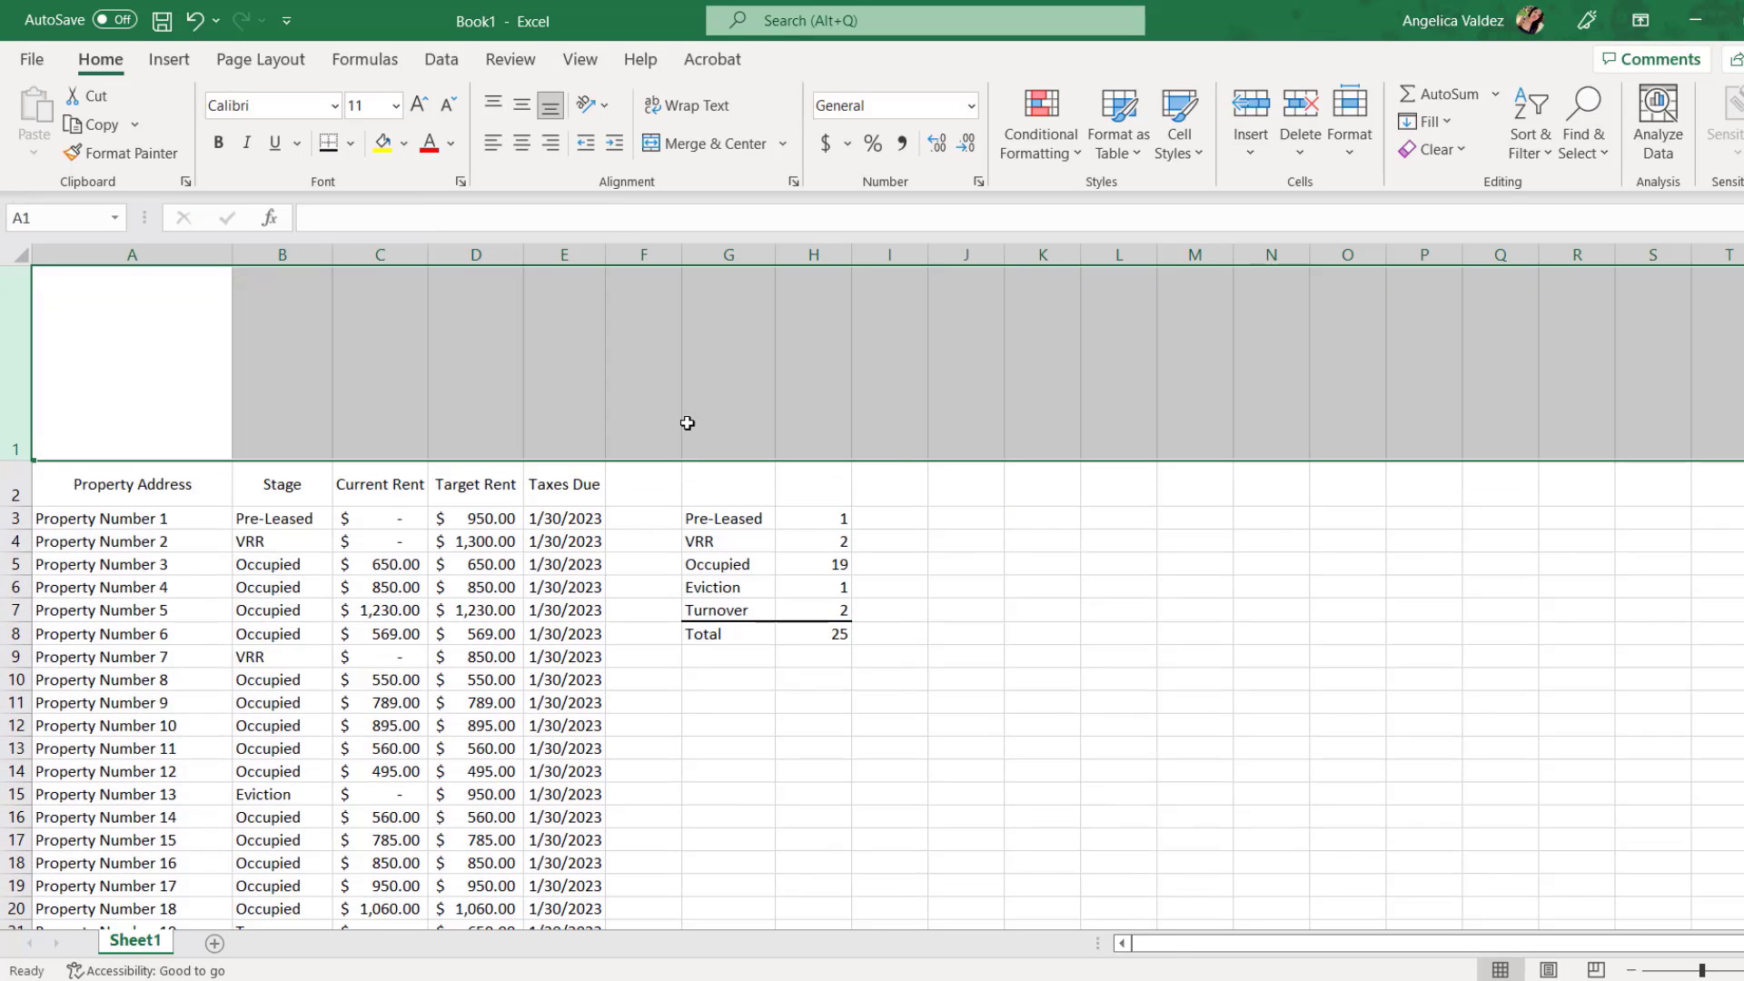
left_click(1134, 476)
Insert a 2-D pie chart from the stage names and counts in G3:H7, leaving out the Total row.
left_click_drag(746, 516, 808, 606)
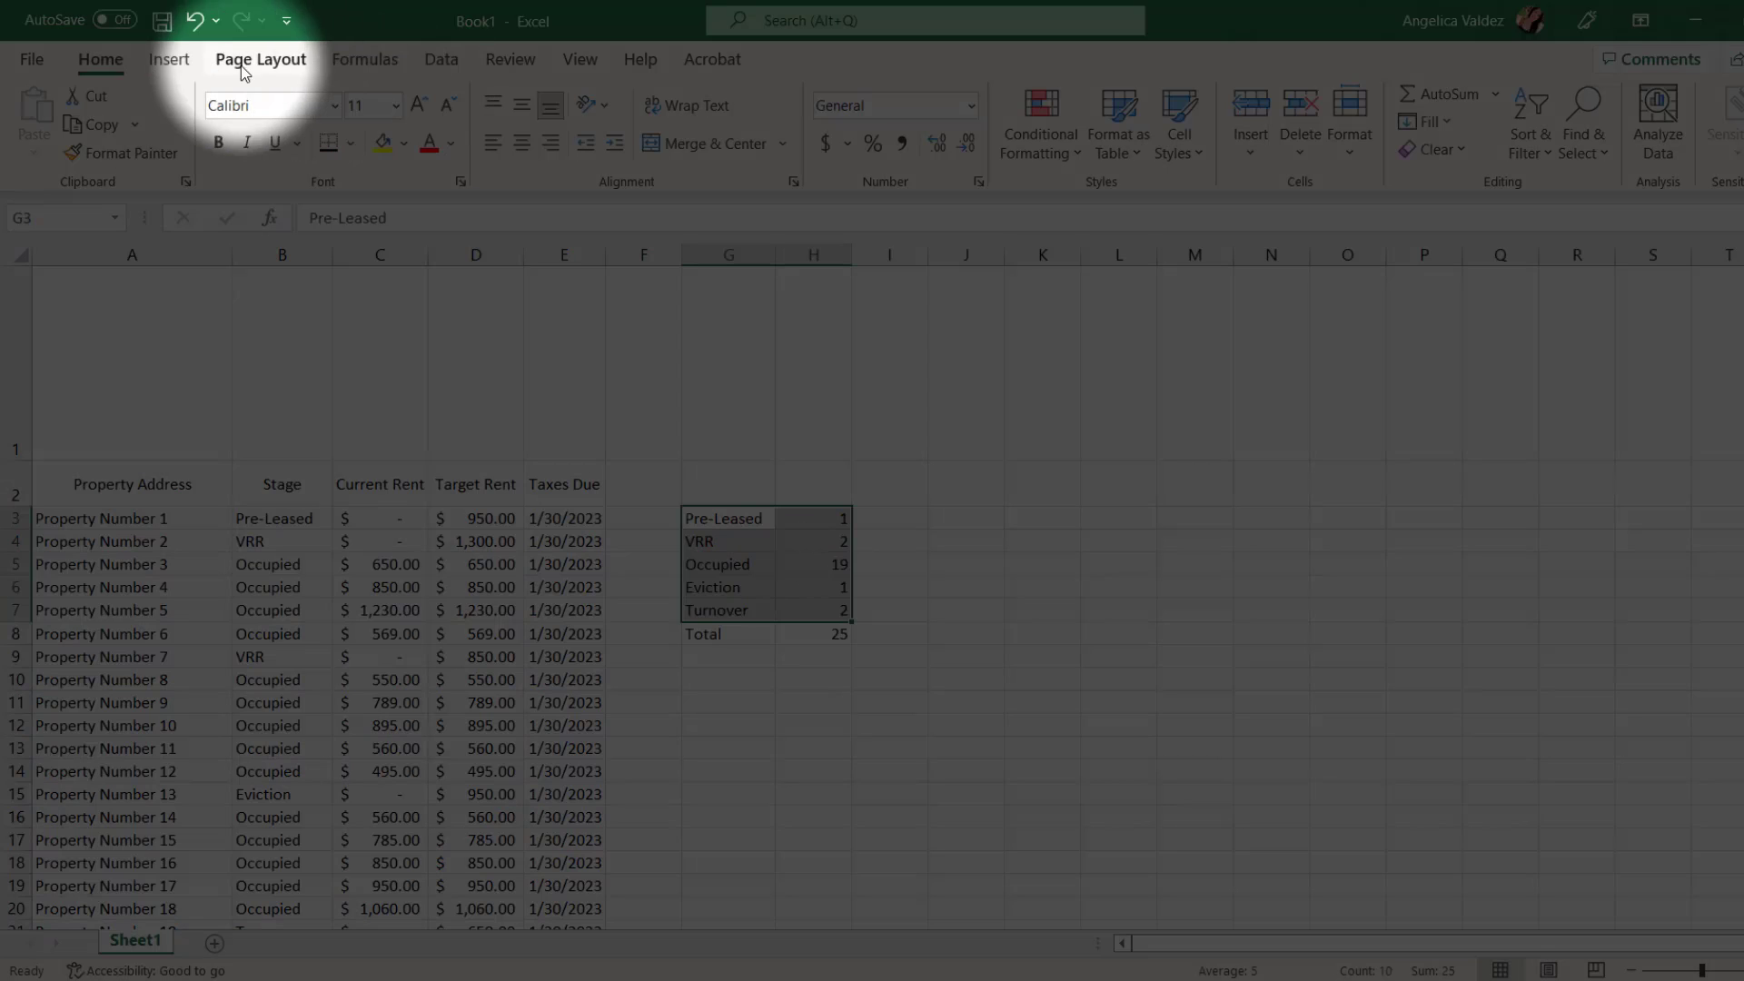
left_click(169, 59)
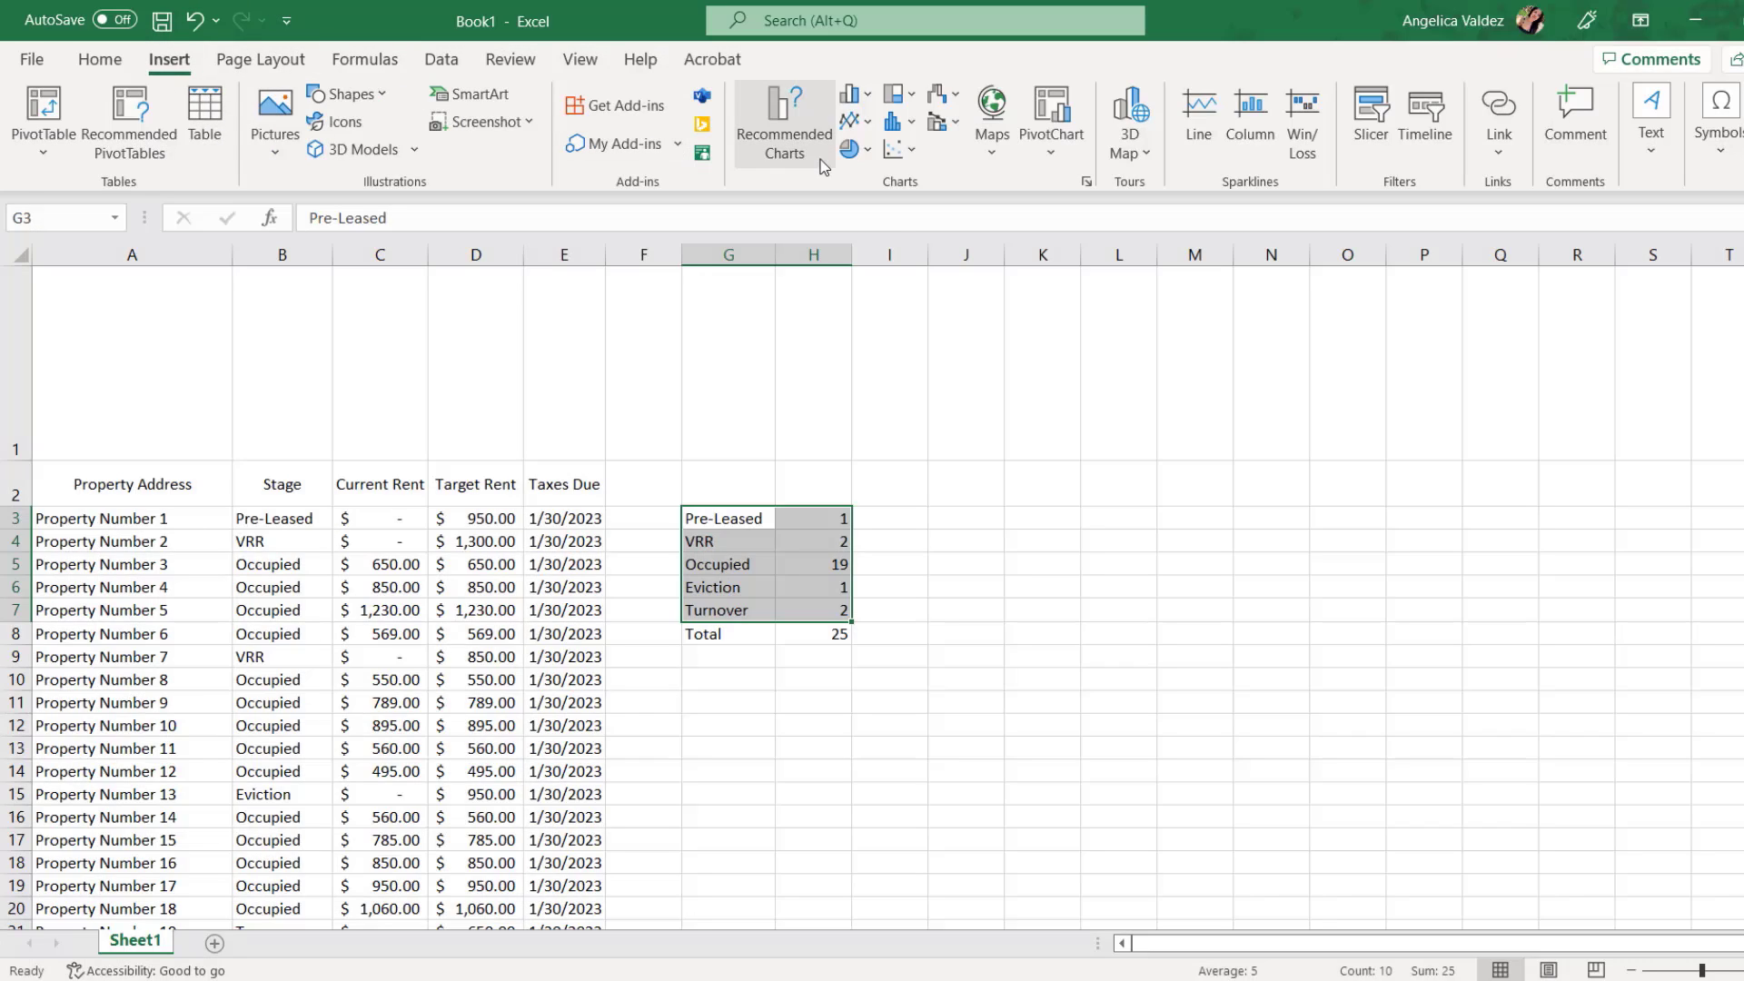
left_click(854, 149)
left_click(860, 238)
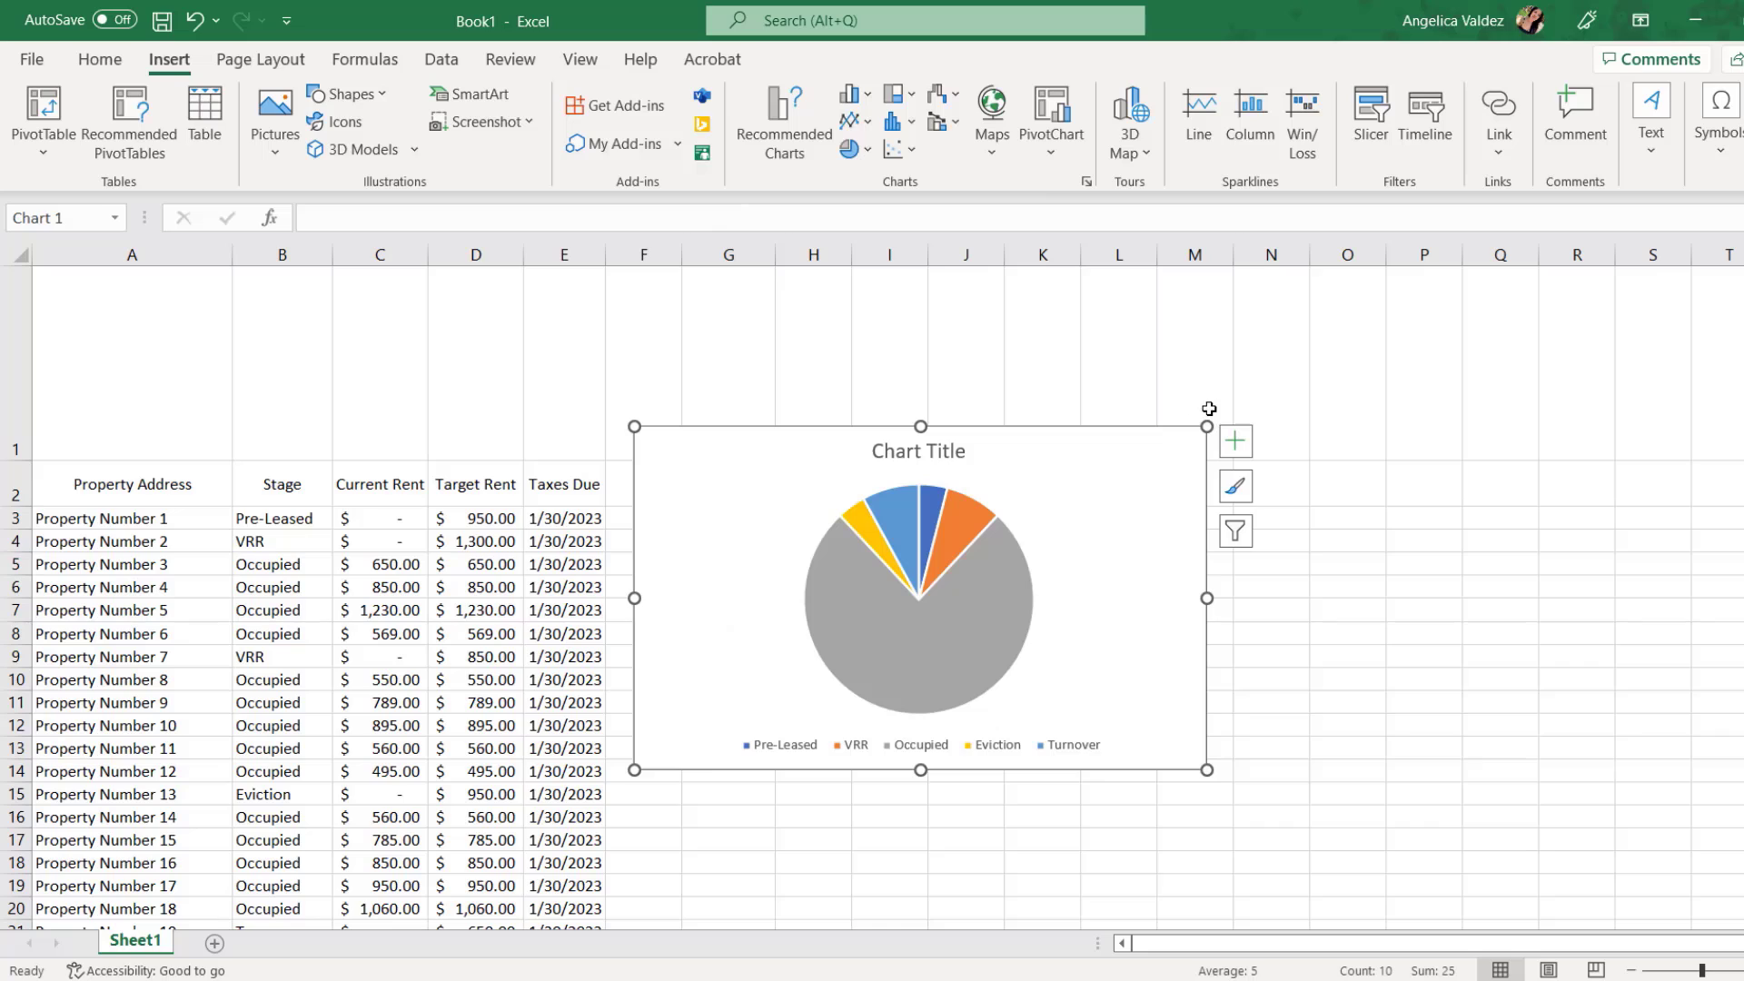
Delete the pie chart's title and add data labels as data callouts with Best Fit placement.
left_click(926, 450)
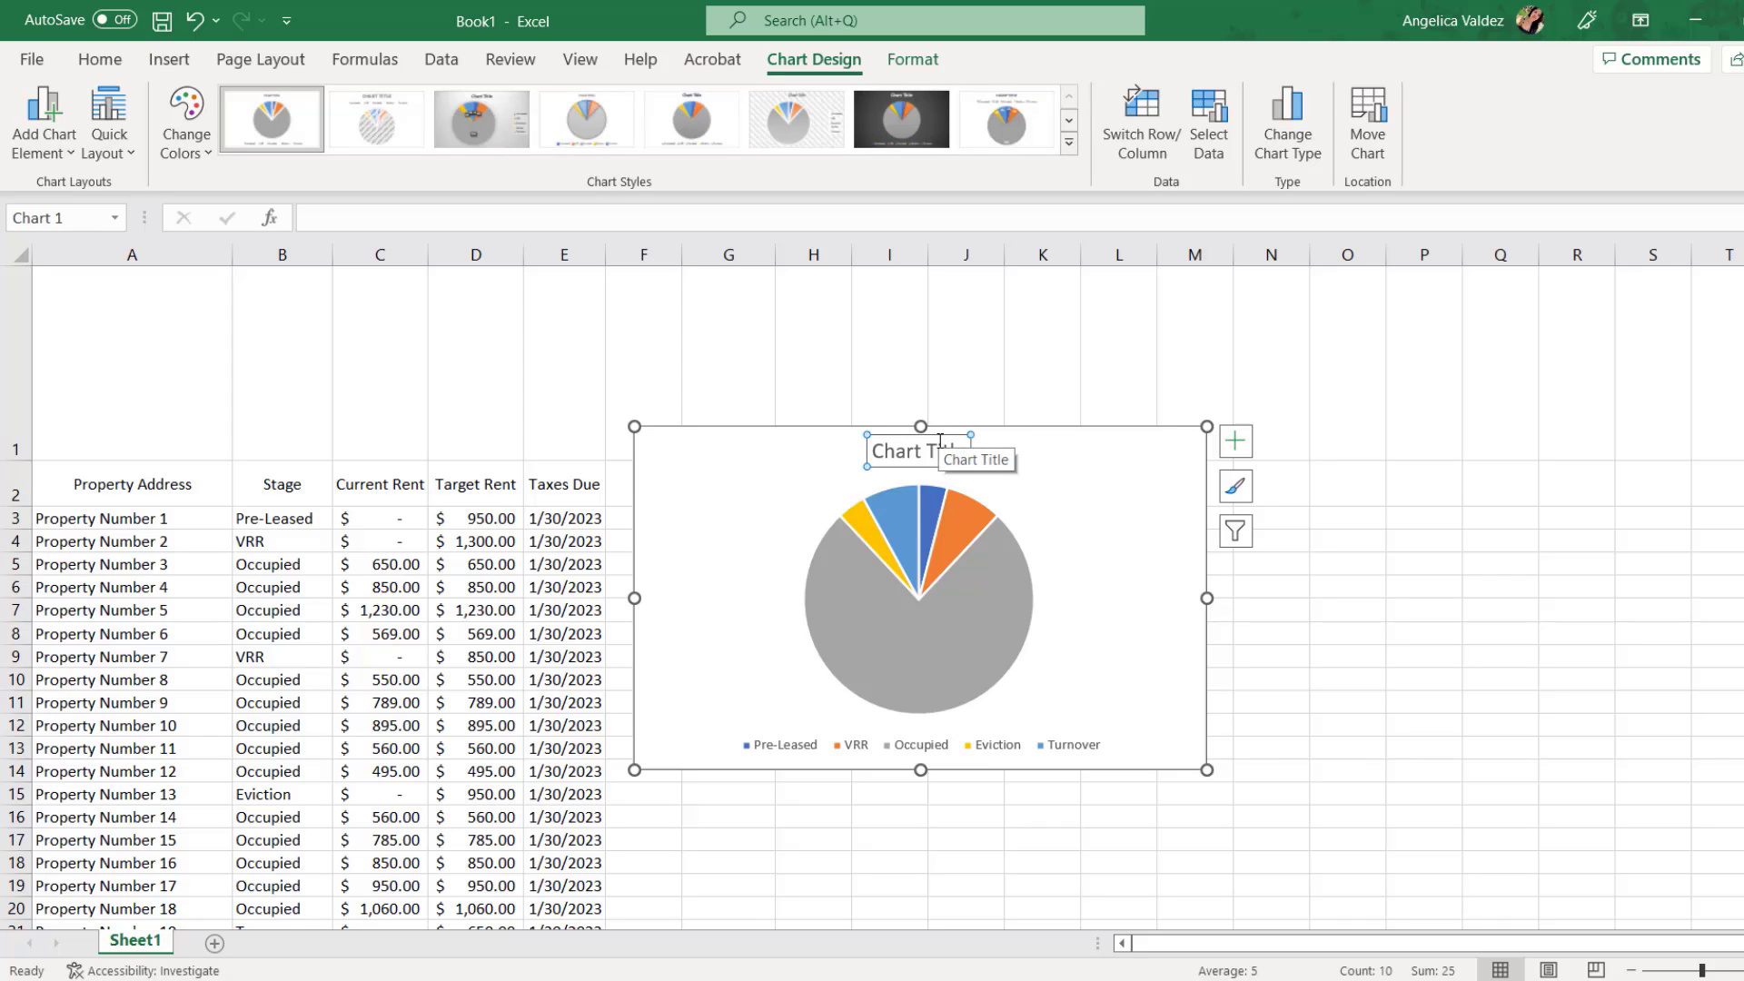
key("Delete")
left_click(1228, 454)
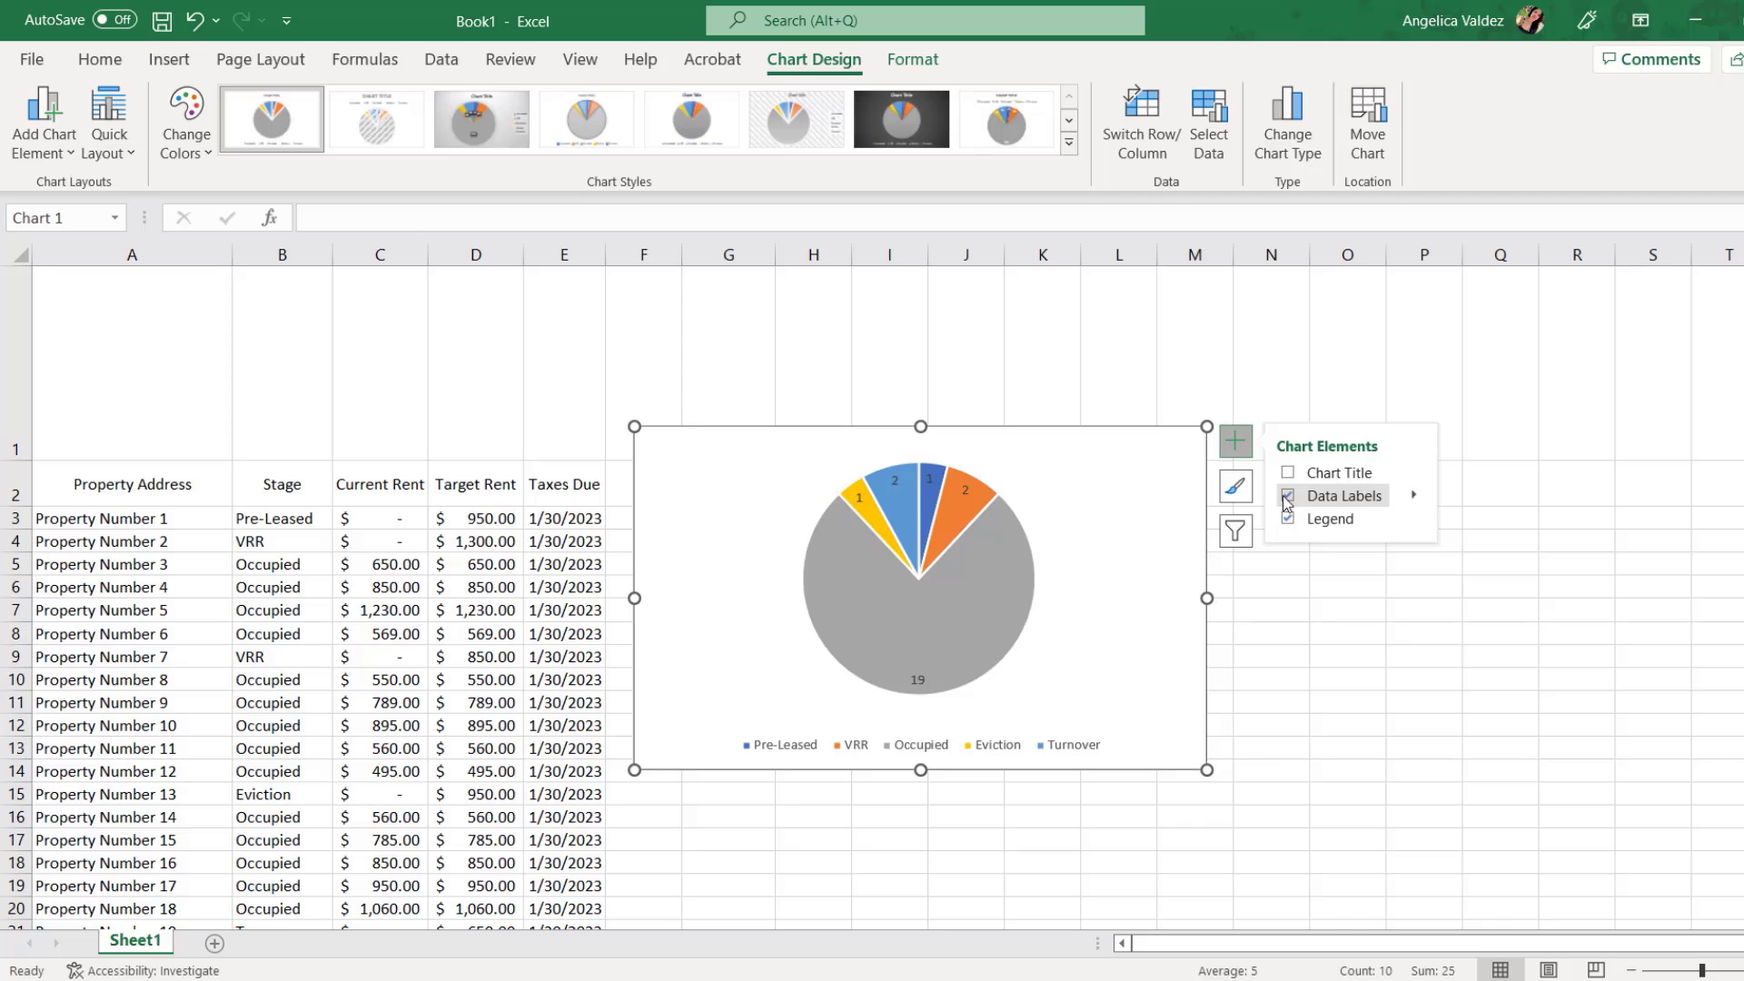
left_click(1413, 496)
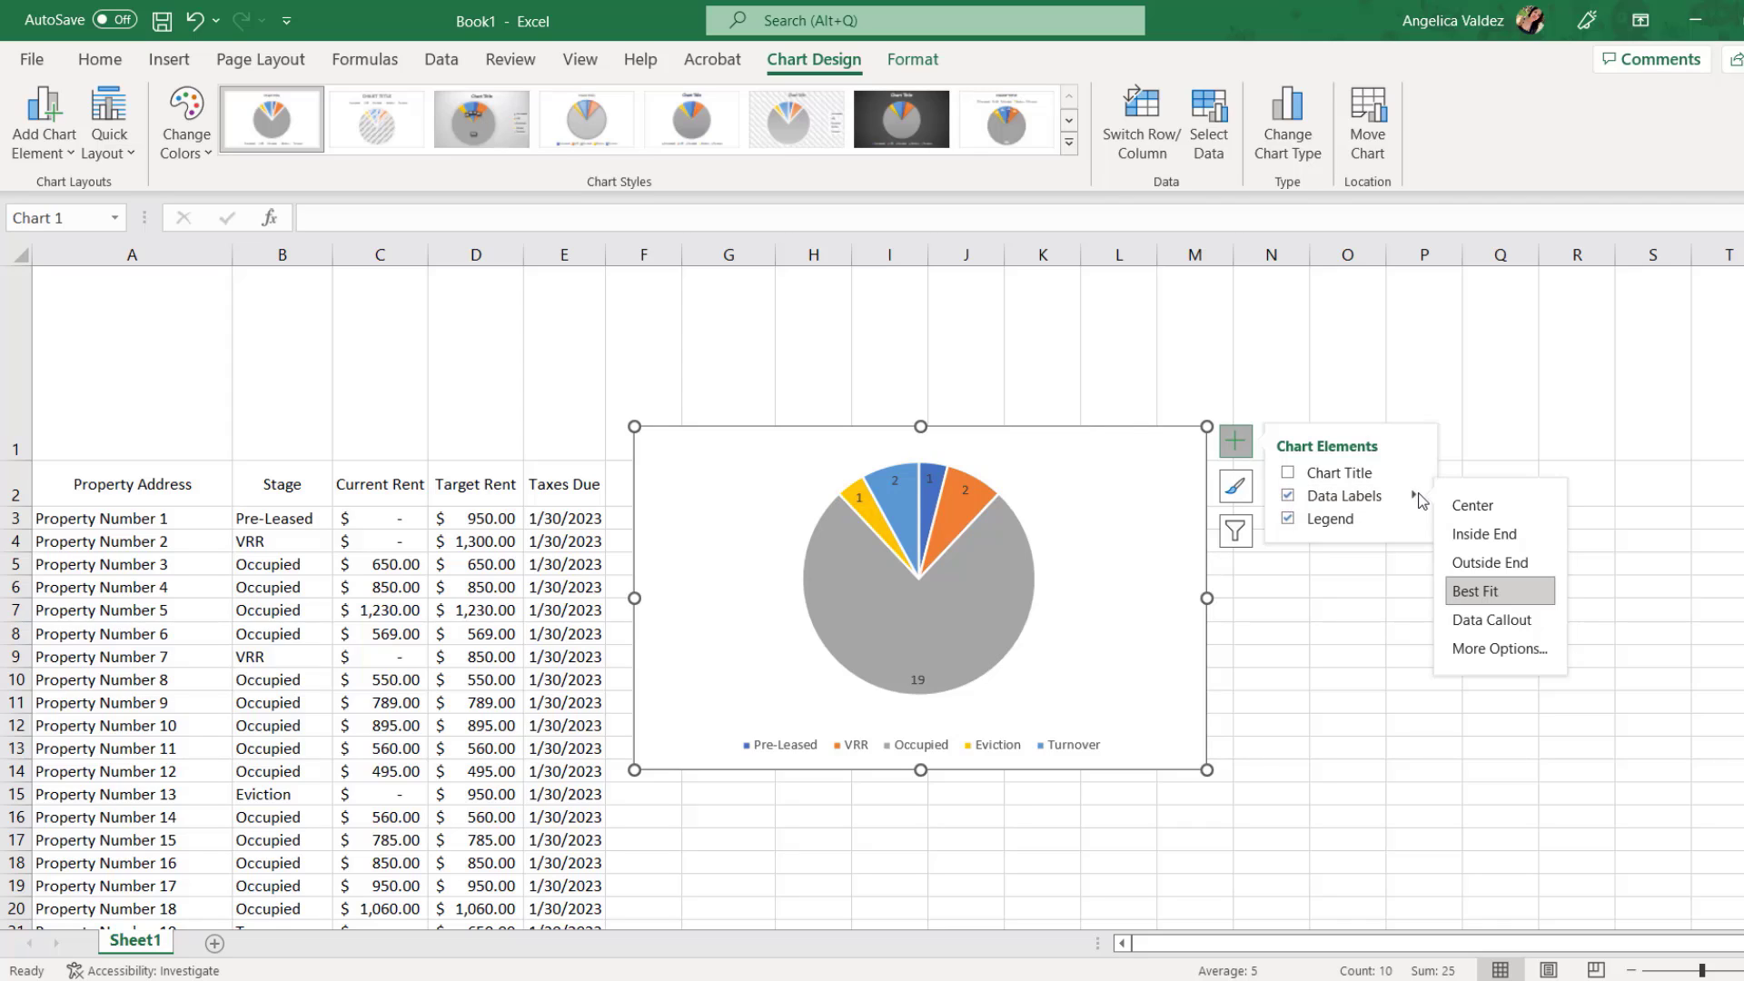
left_click(1474, 625)
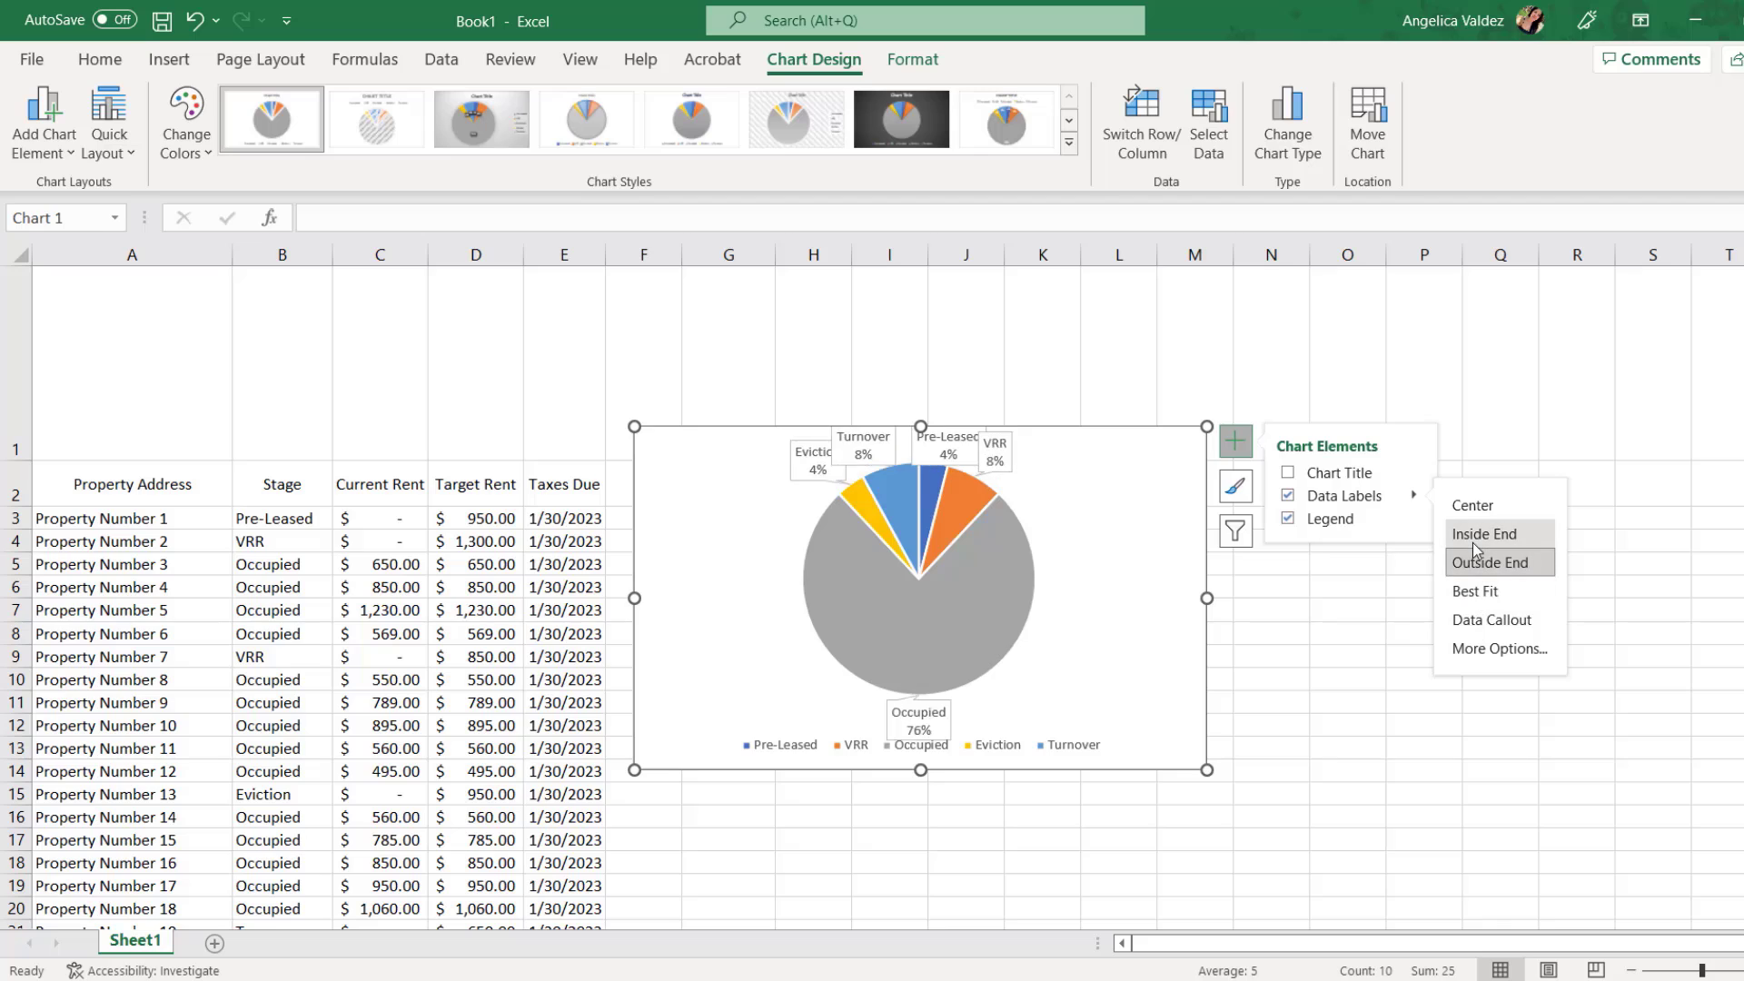
left_click(1475, 595)
Make row 1 taller and fit the pie chart inside it above the property table, about 3.72" high and 6.58" wide.
left_click_drag(1217, 781, 1346, 901)
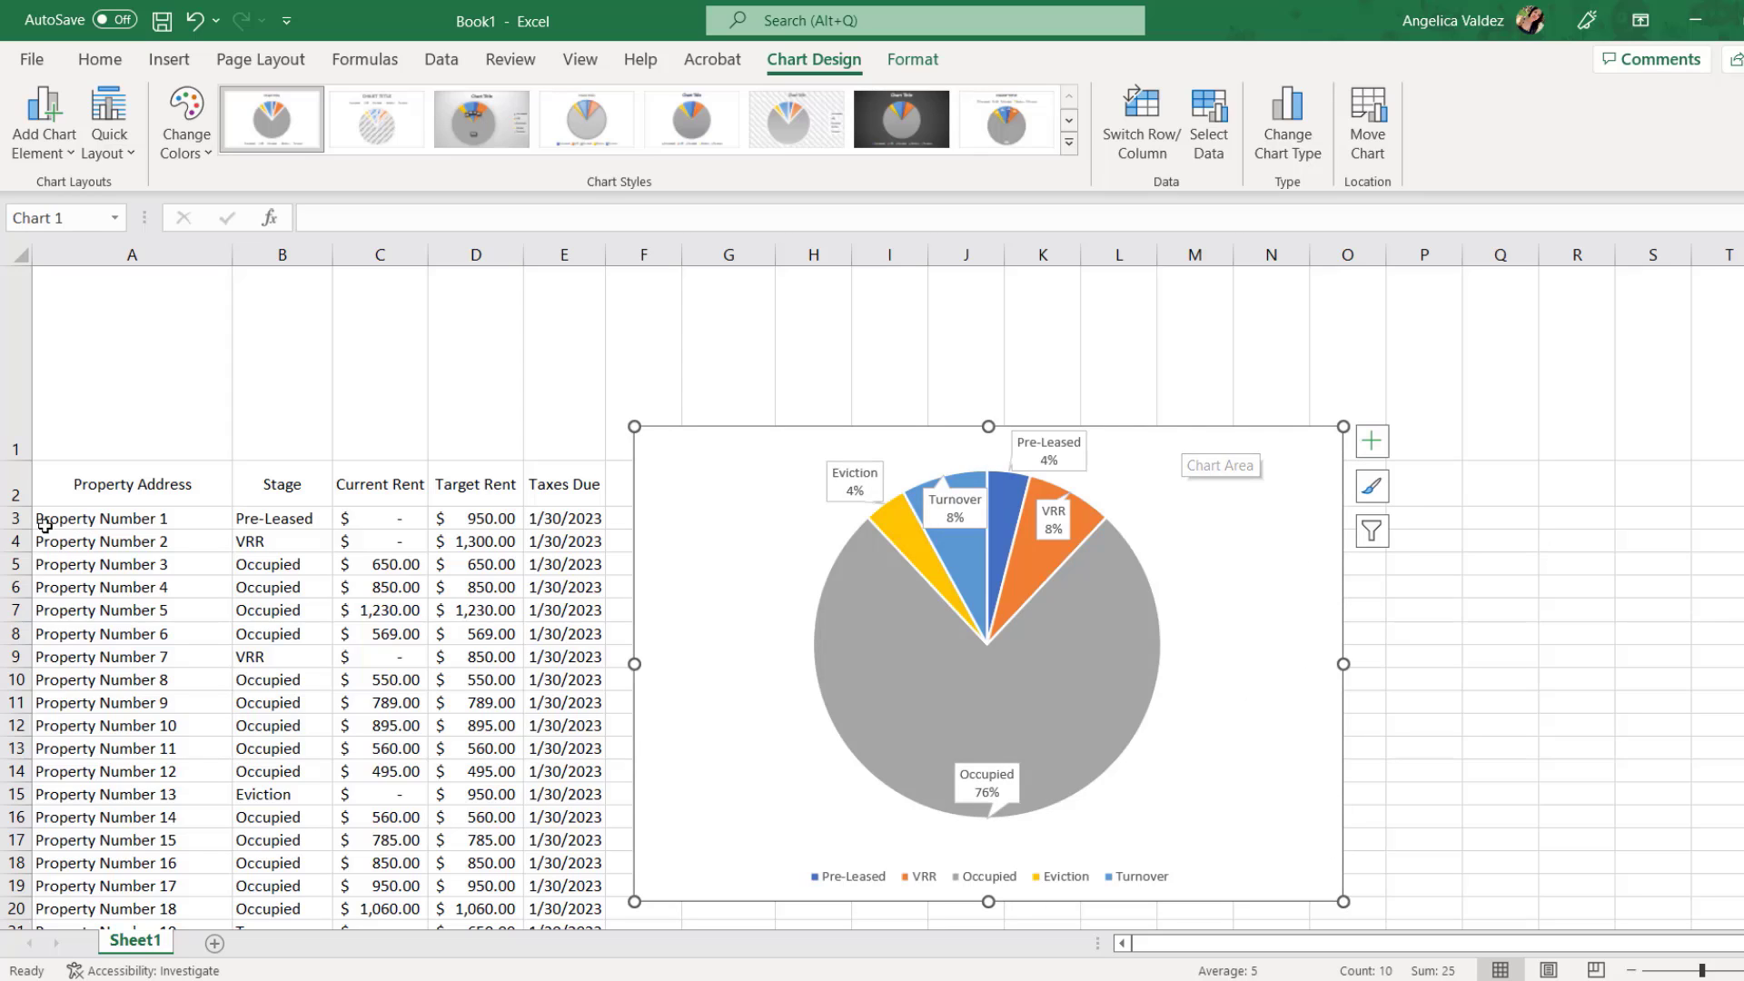
left_click_drag(17, 461, 18, 717)
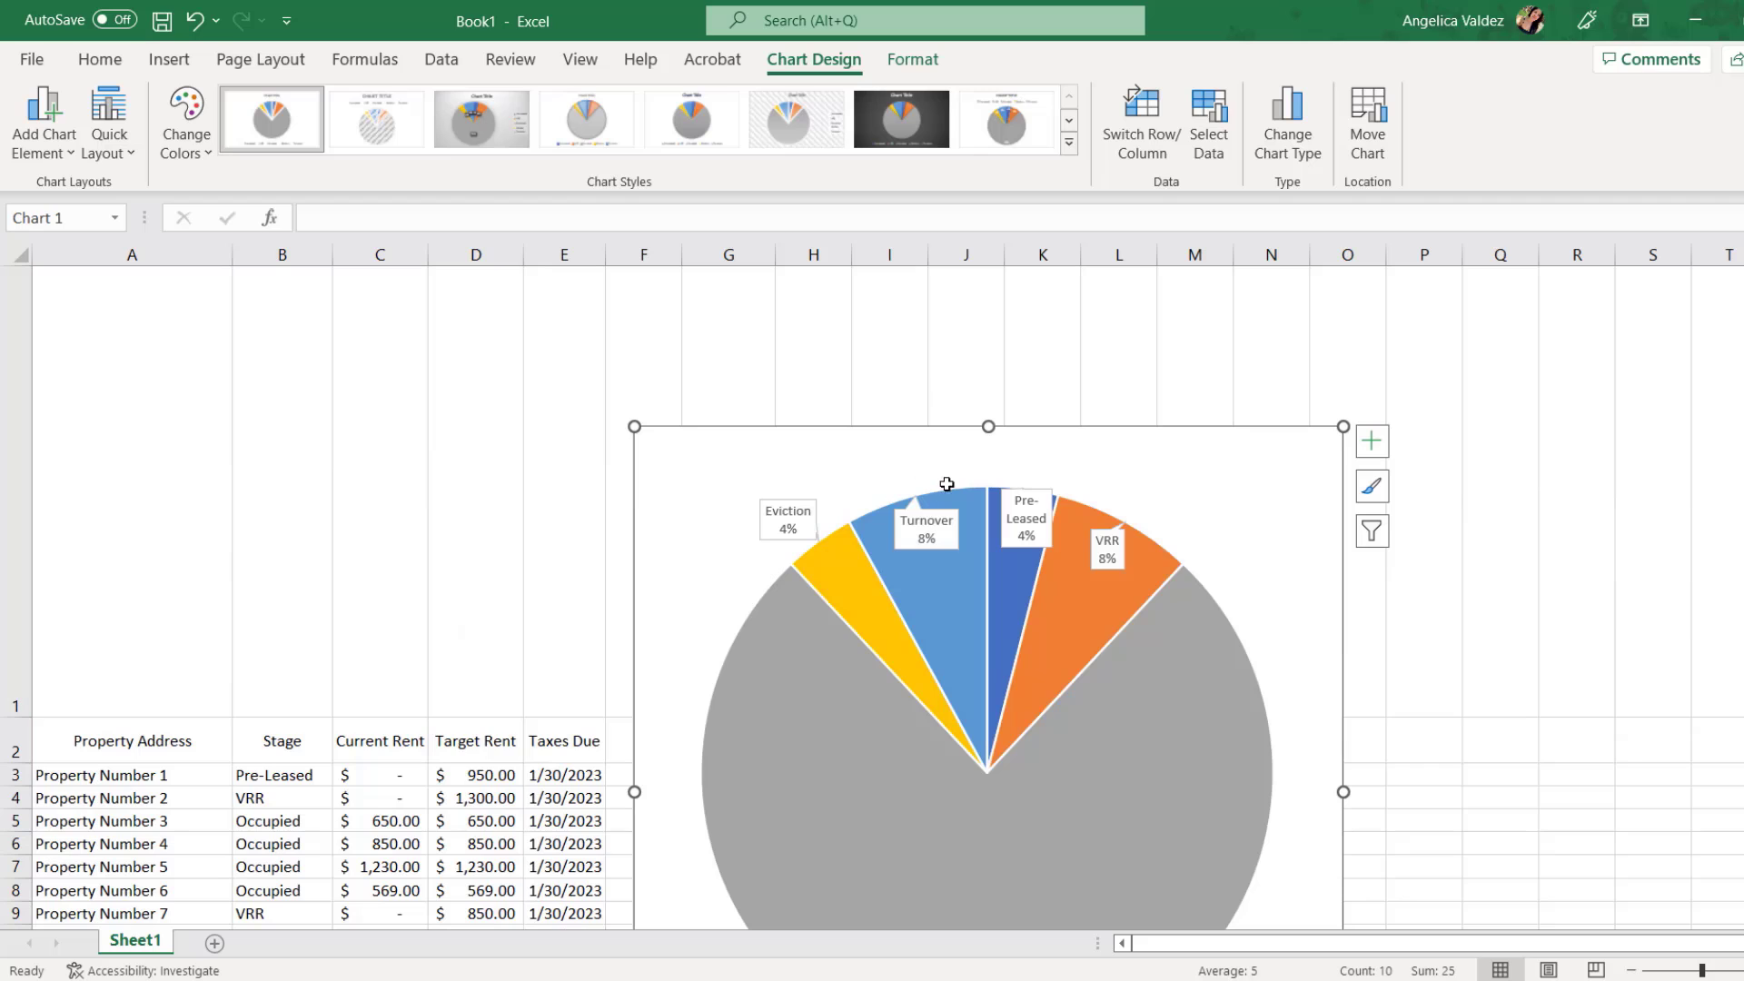
left_click_drag(1048, 463, 446, 314)
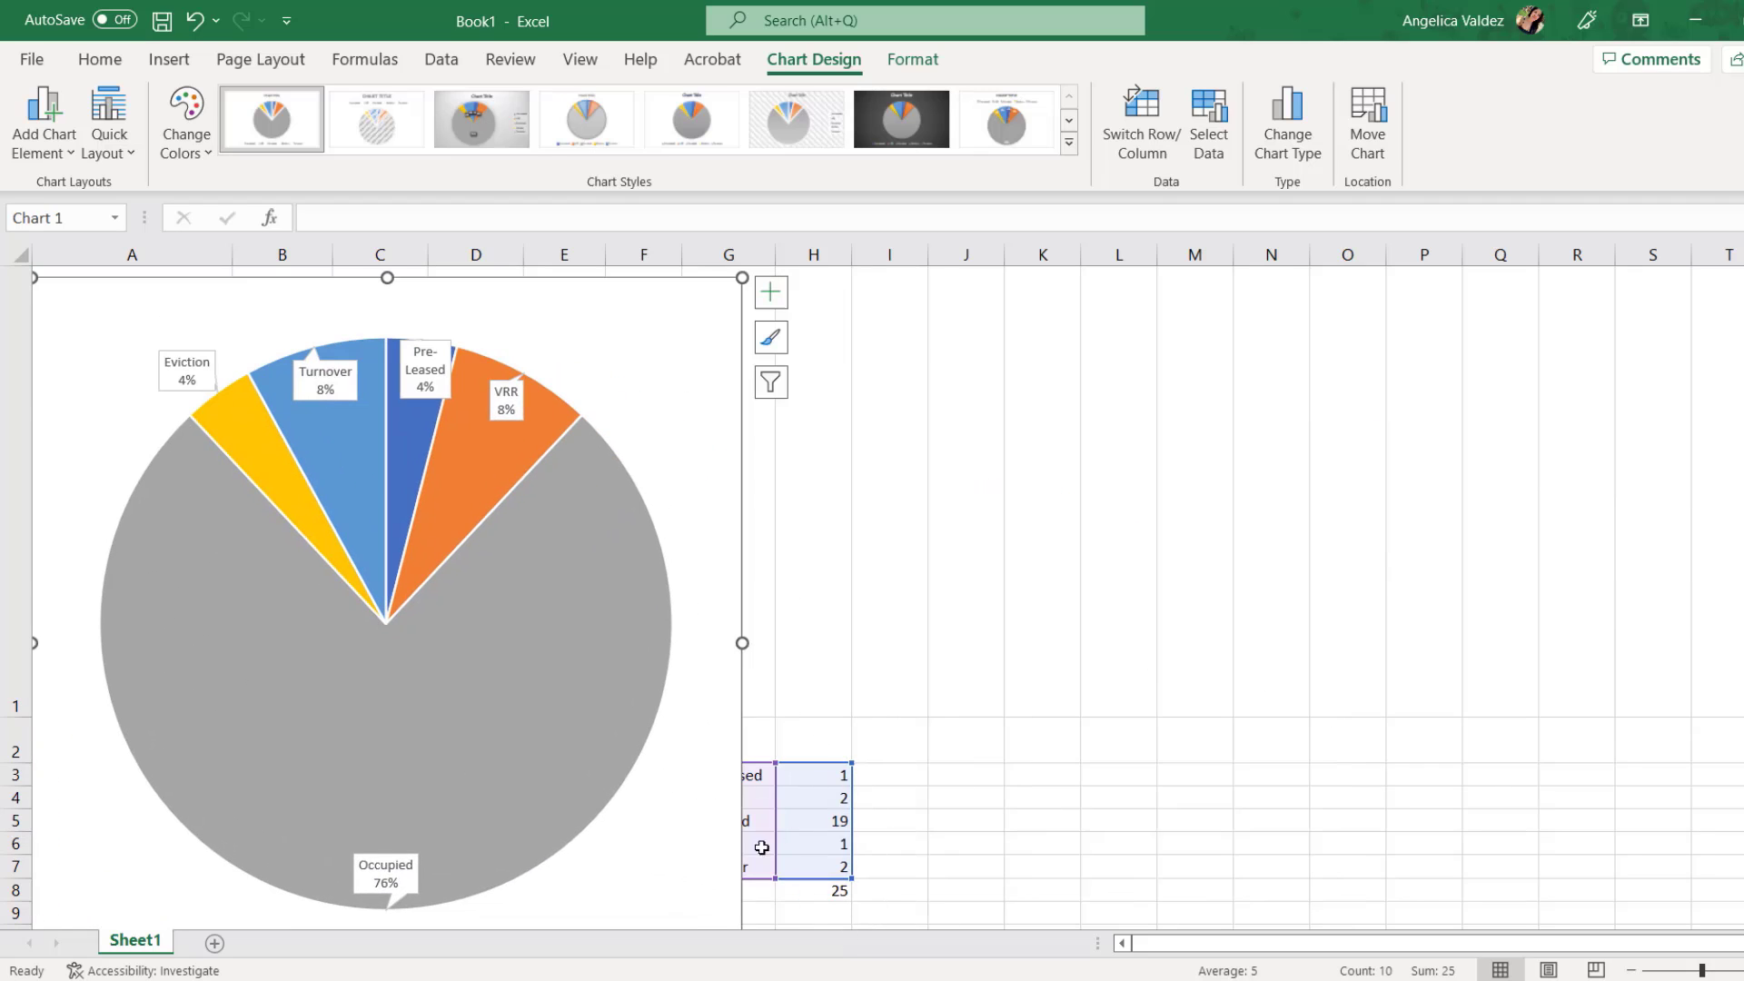
scroll(806, 831, "down", 3)
left_click_drag(743, 734, 787, 429)
scroll(940, 487, "up", 3)
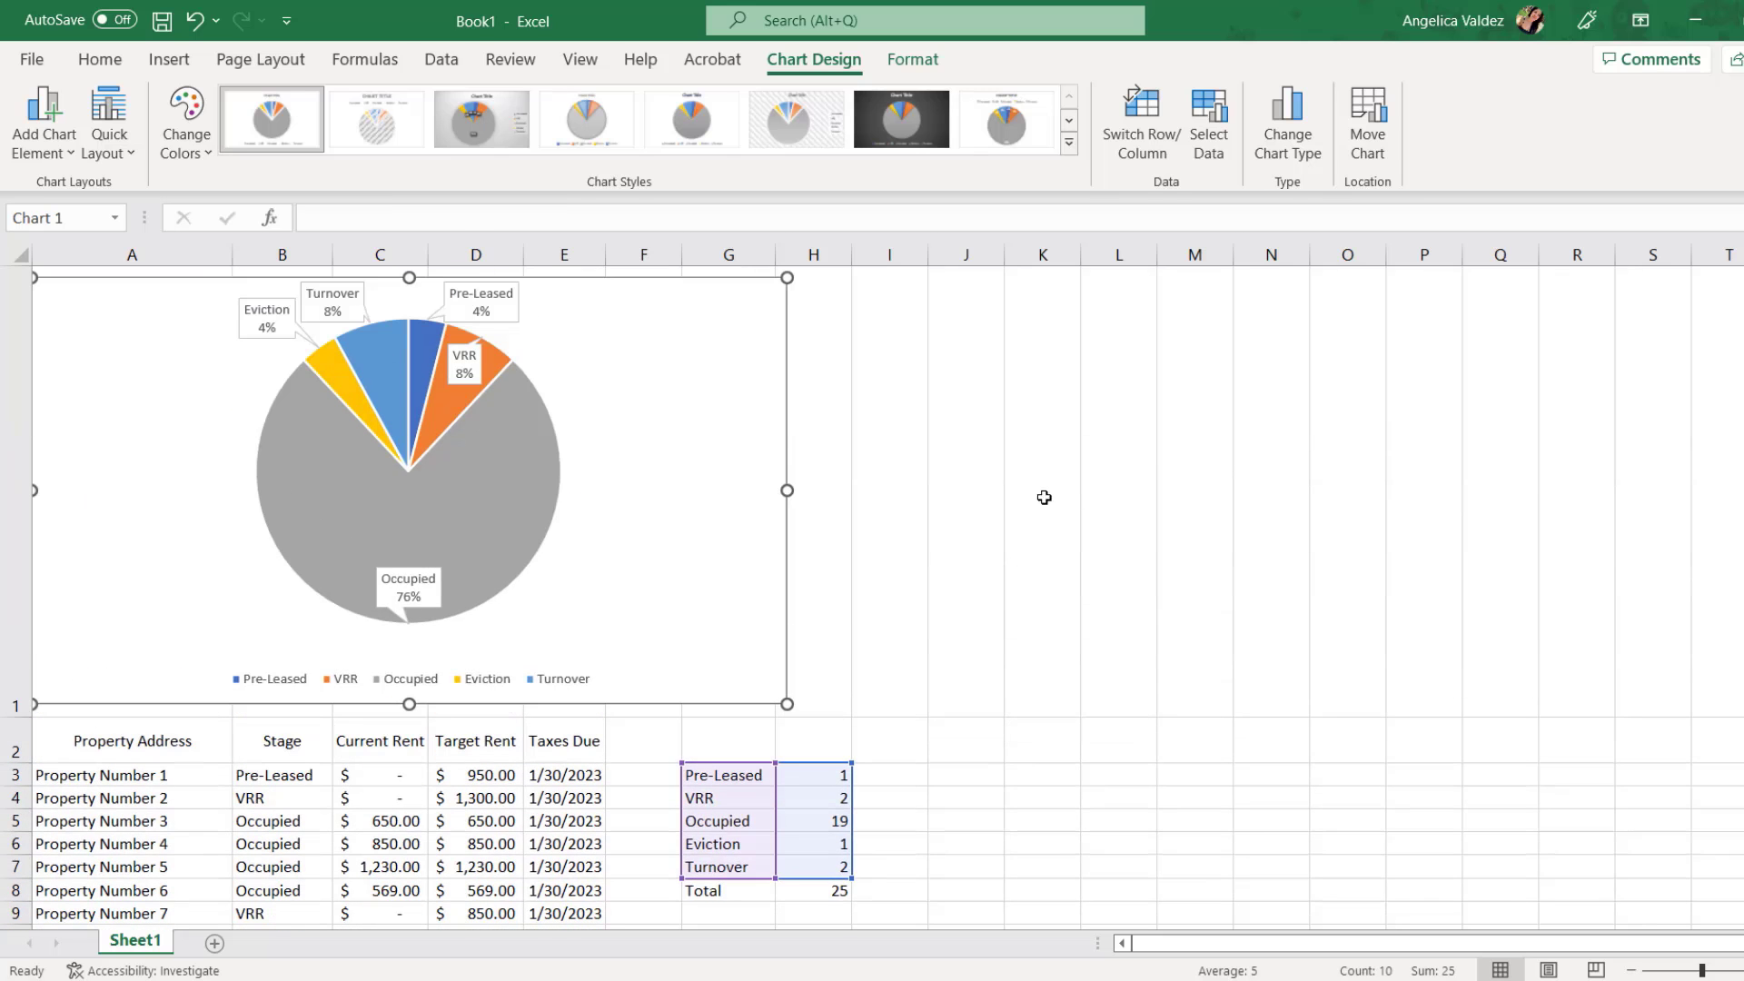
Hide the worksheet's gridlines.
left_click(1094, 494)
left_click(597, 66)
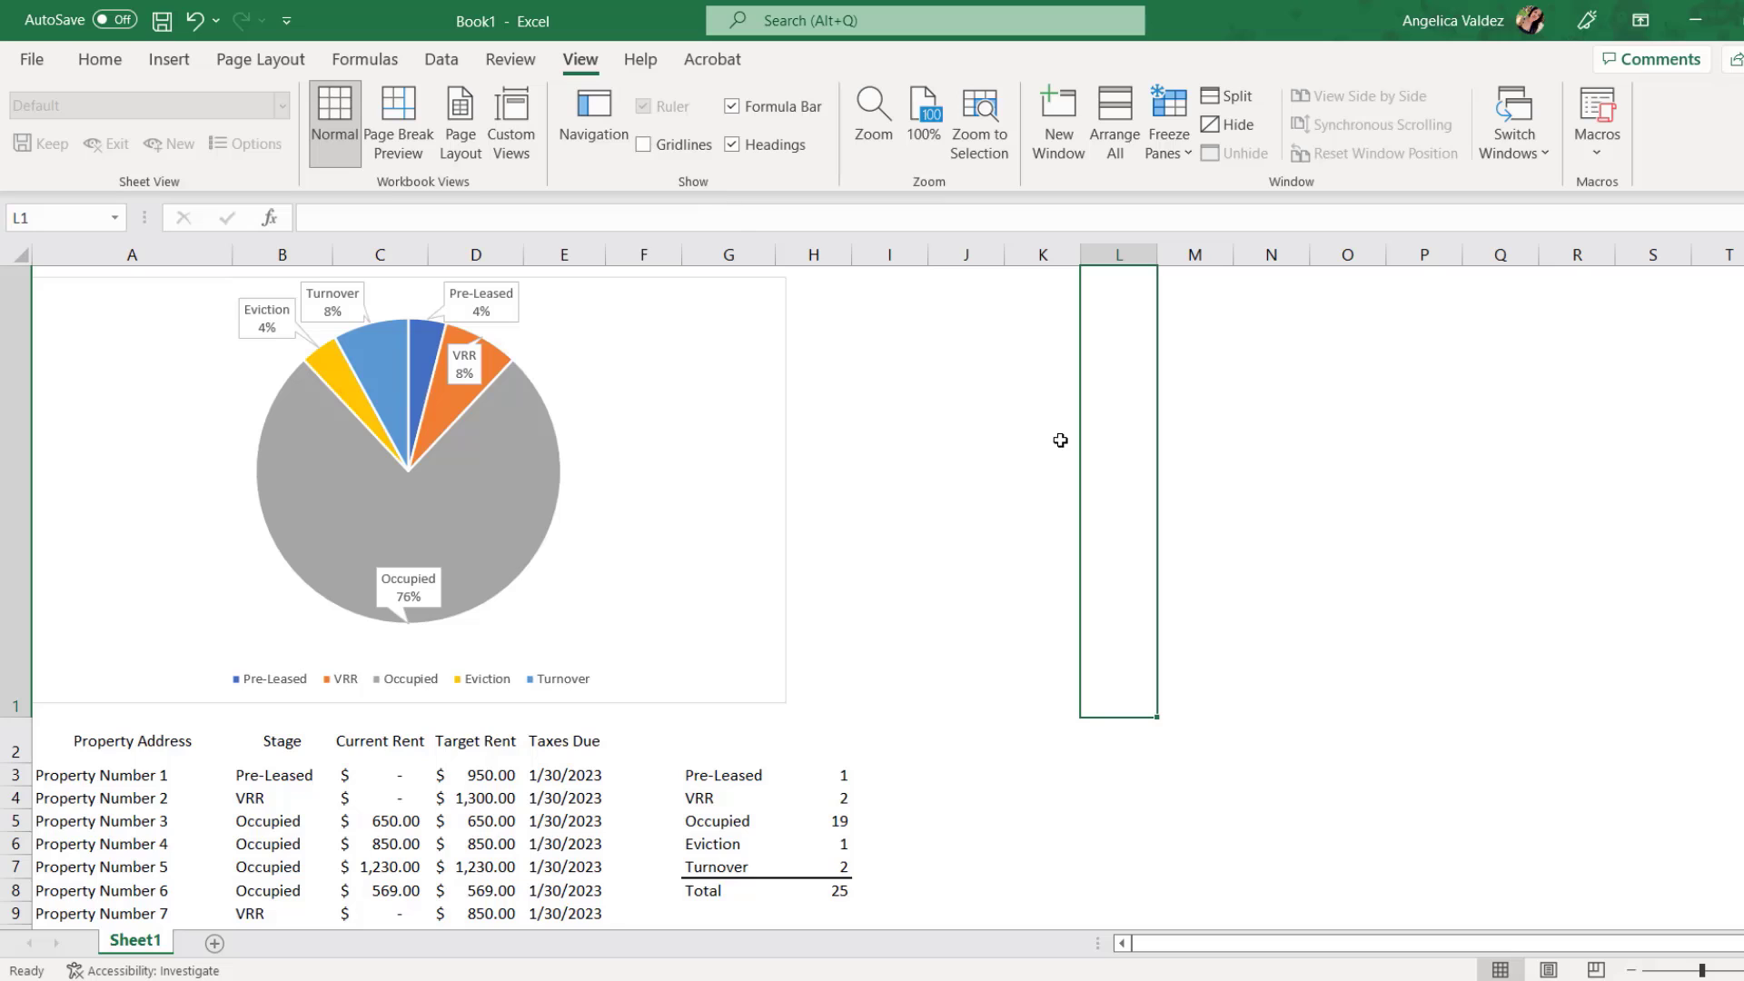
Fill the property table's header cells A2:E2 with dark blue and set their font color to white.
left_click(225, 739)
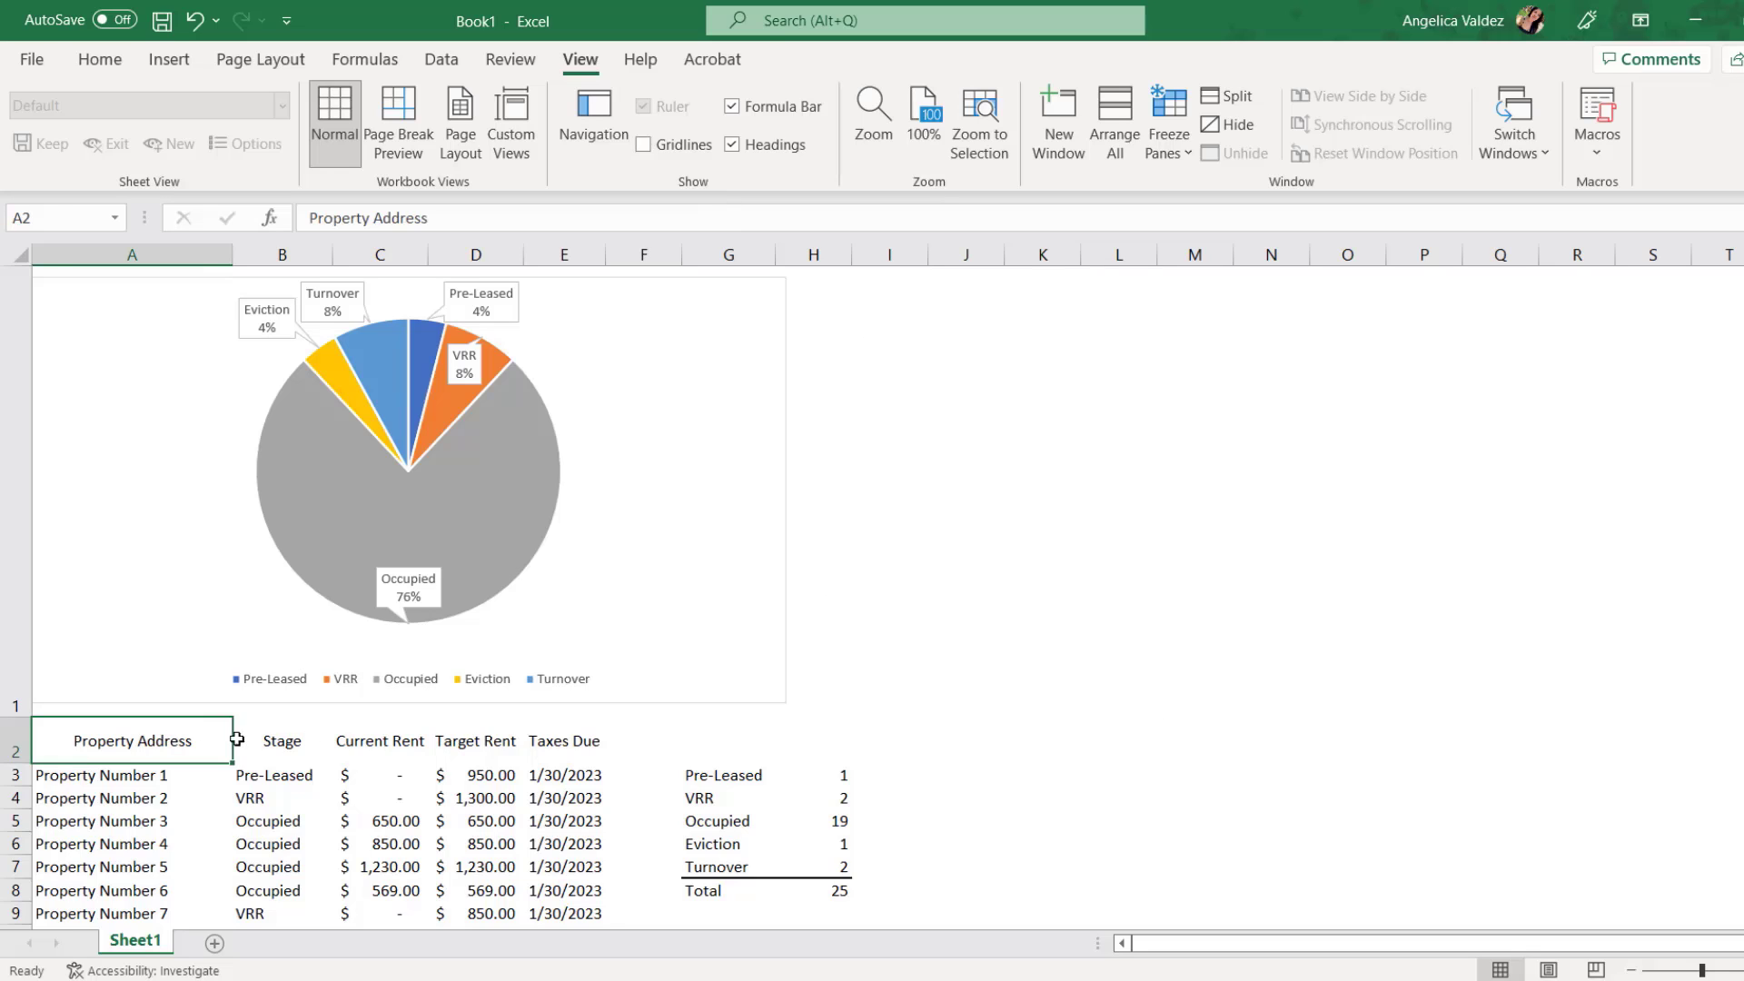
left_click_drag(236, 739, 567, 735)
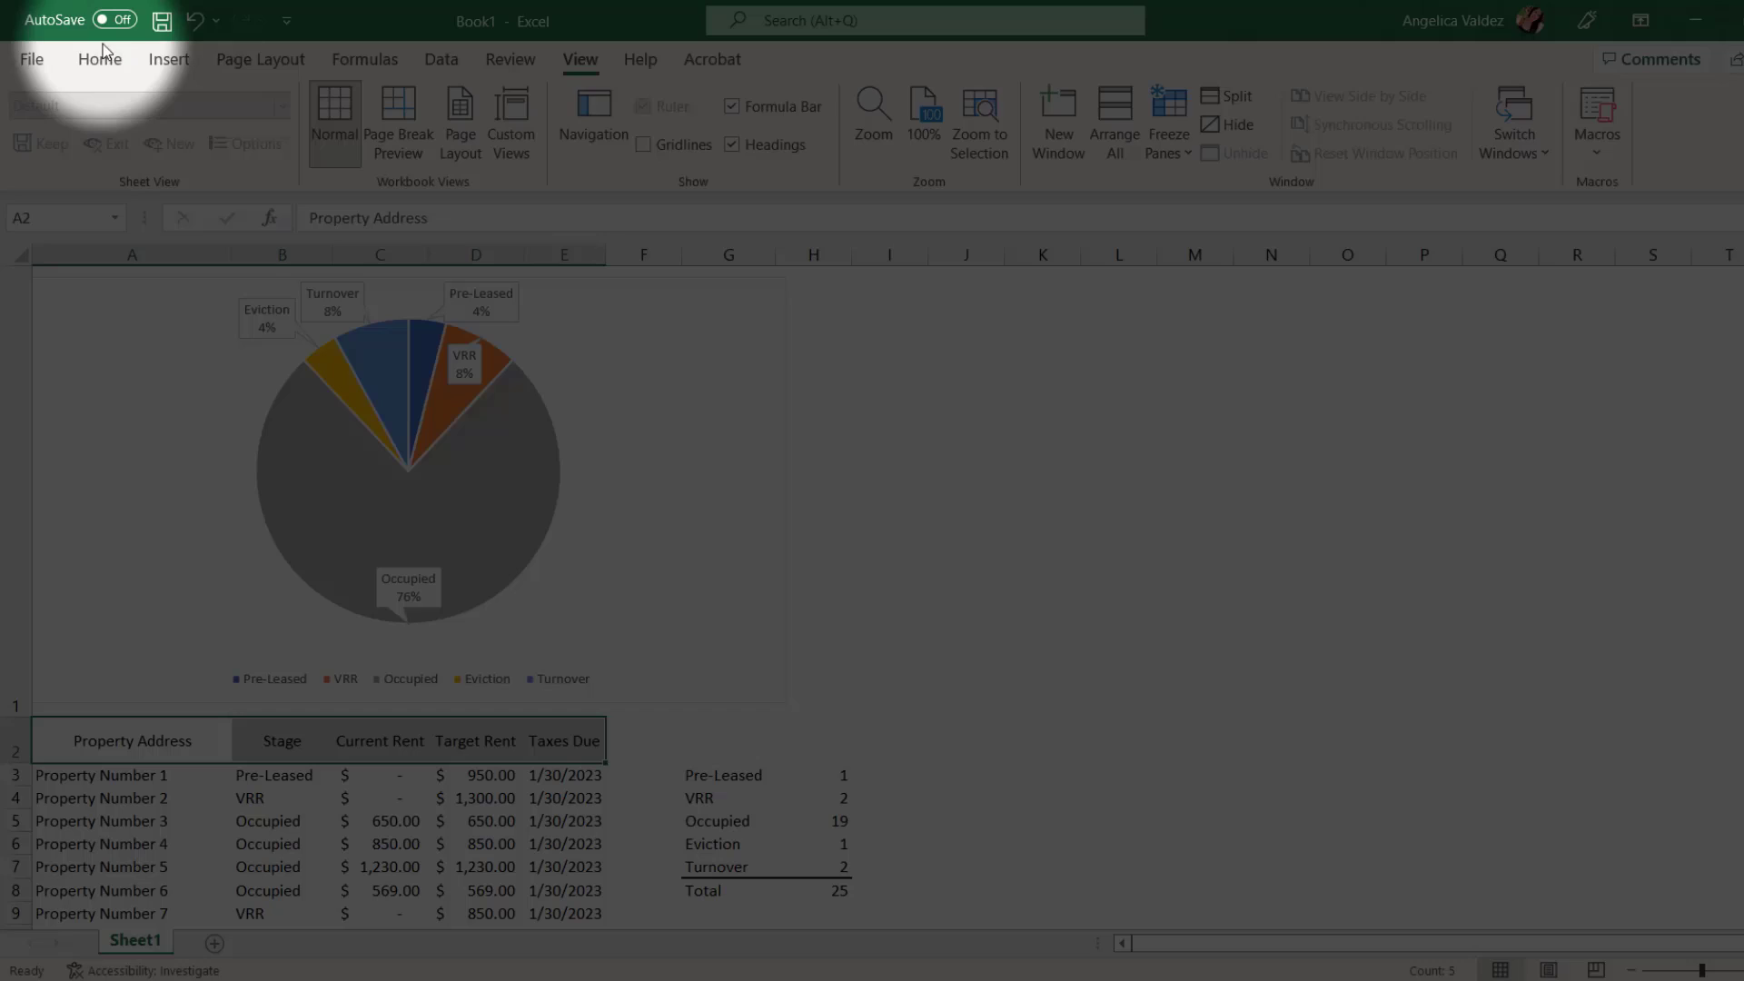
left_click(100, 59)
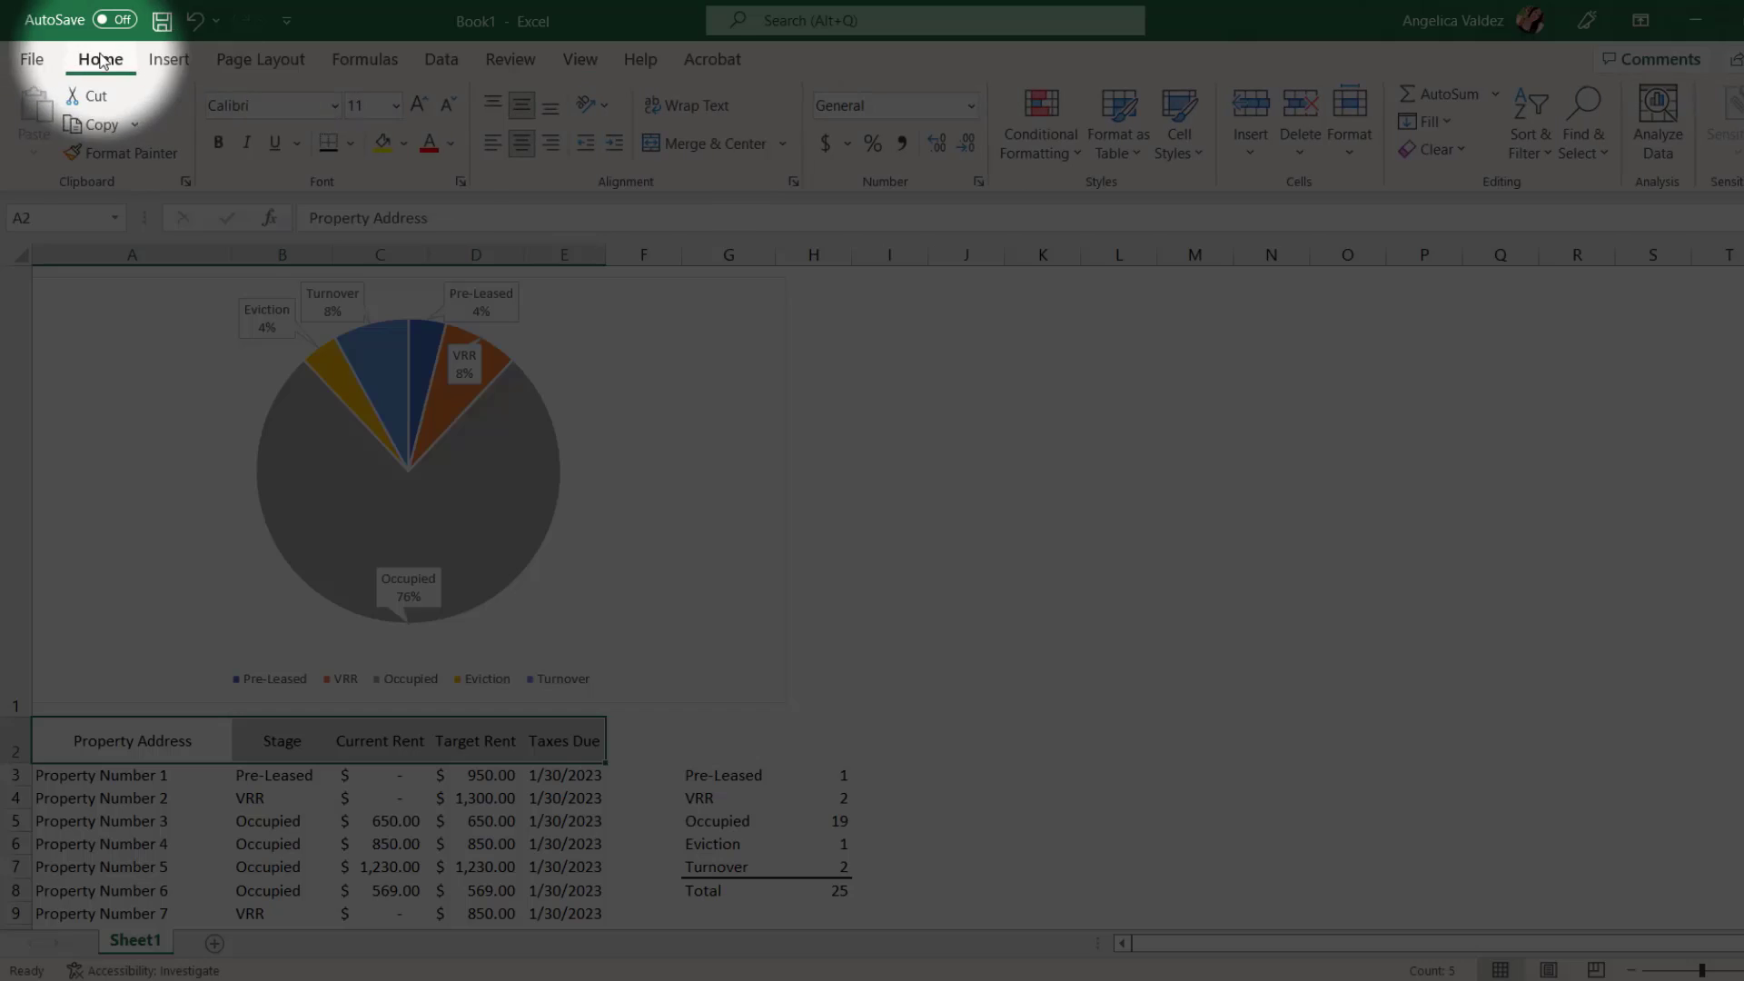
left_click(404, 143)
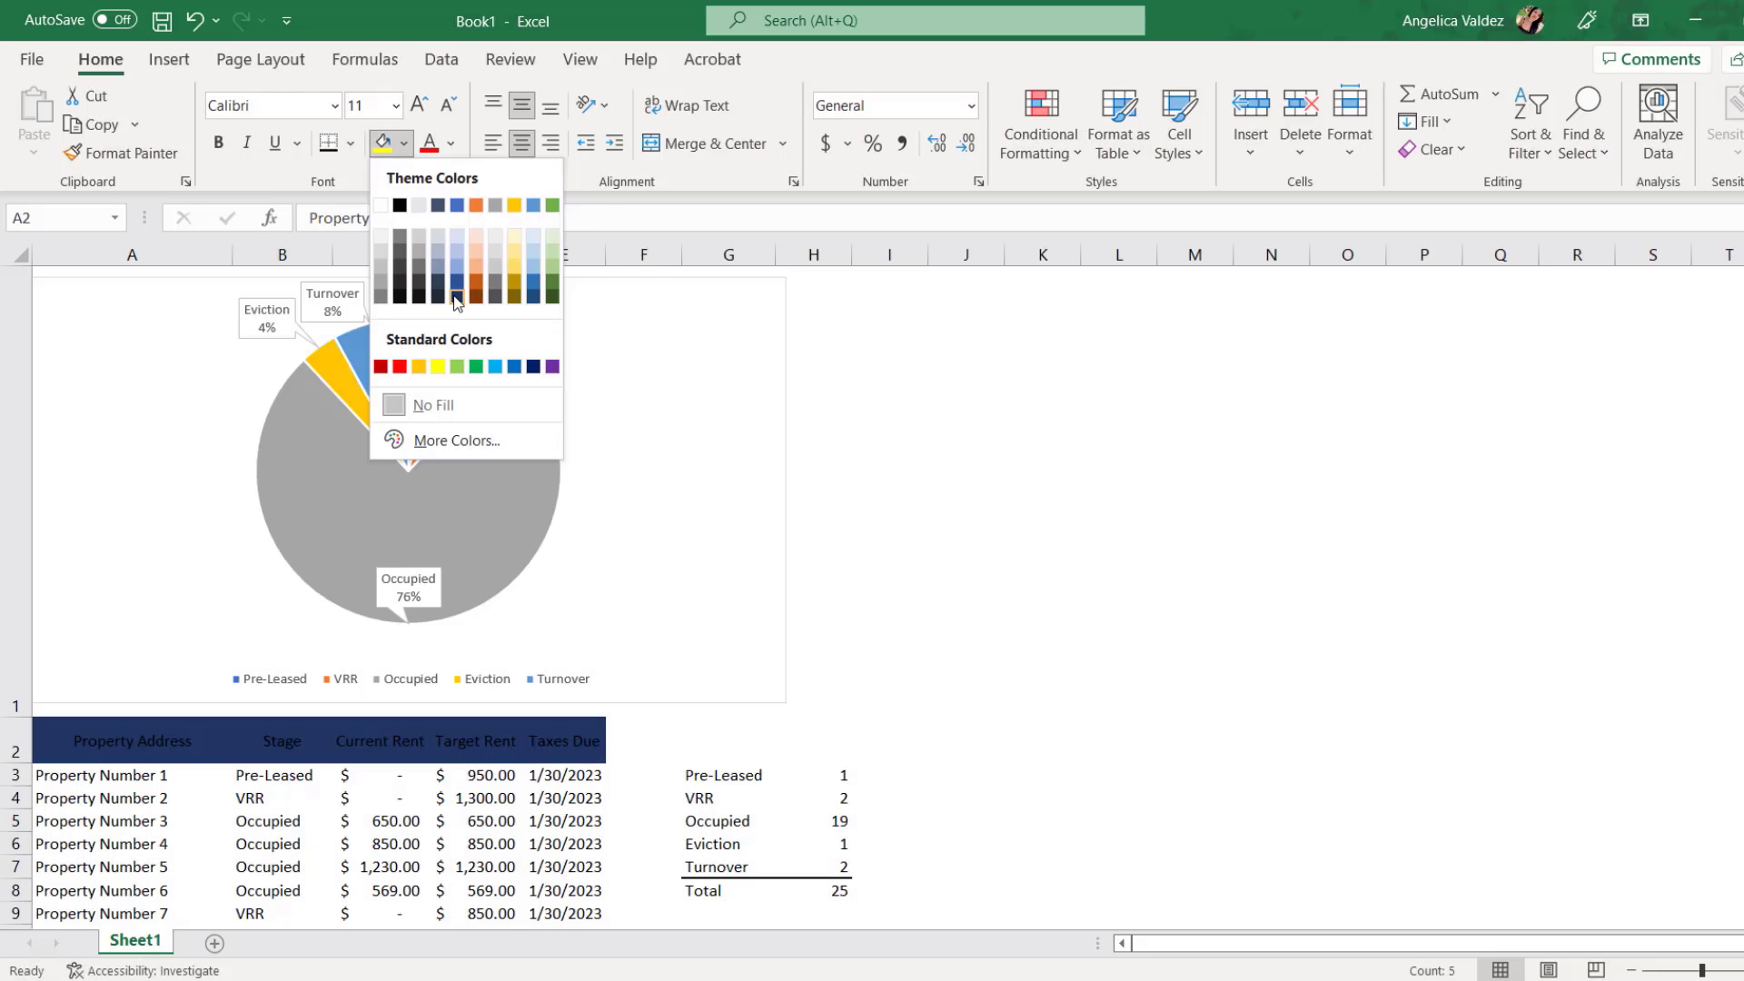
left_click(457, 298)
left_click(451, 142)
left_click(434, 242)
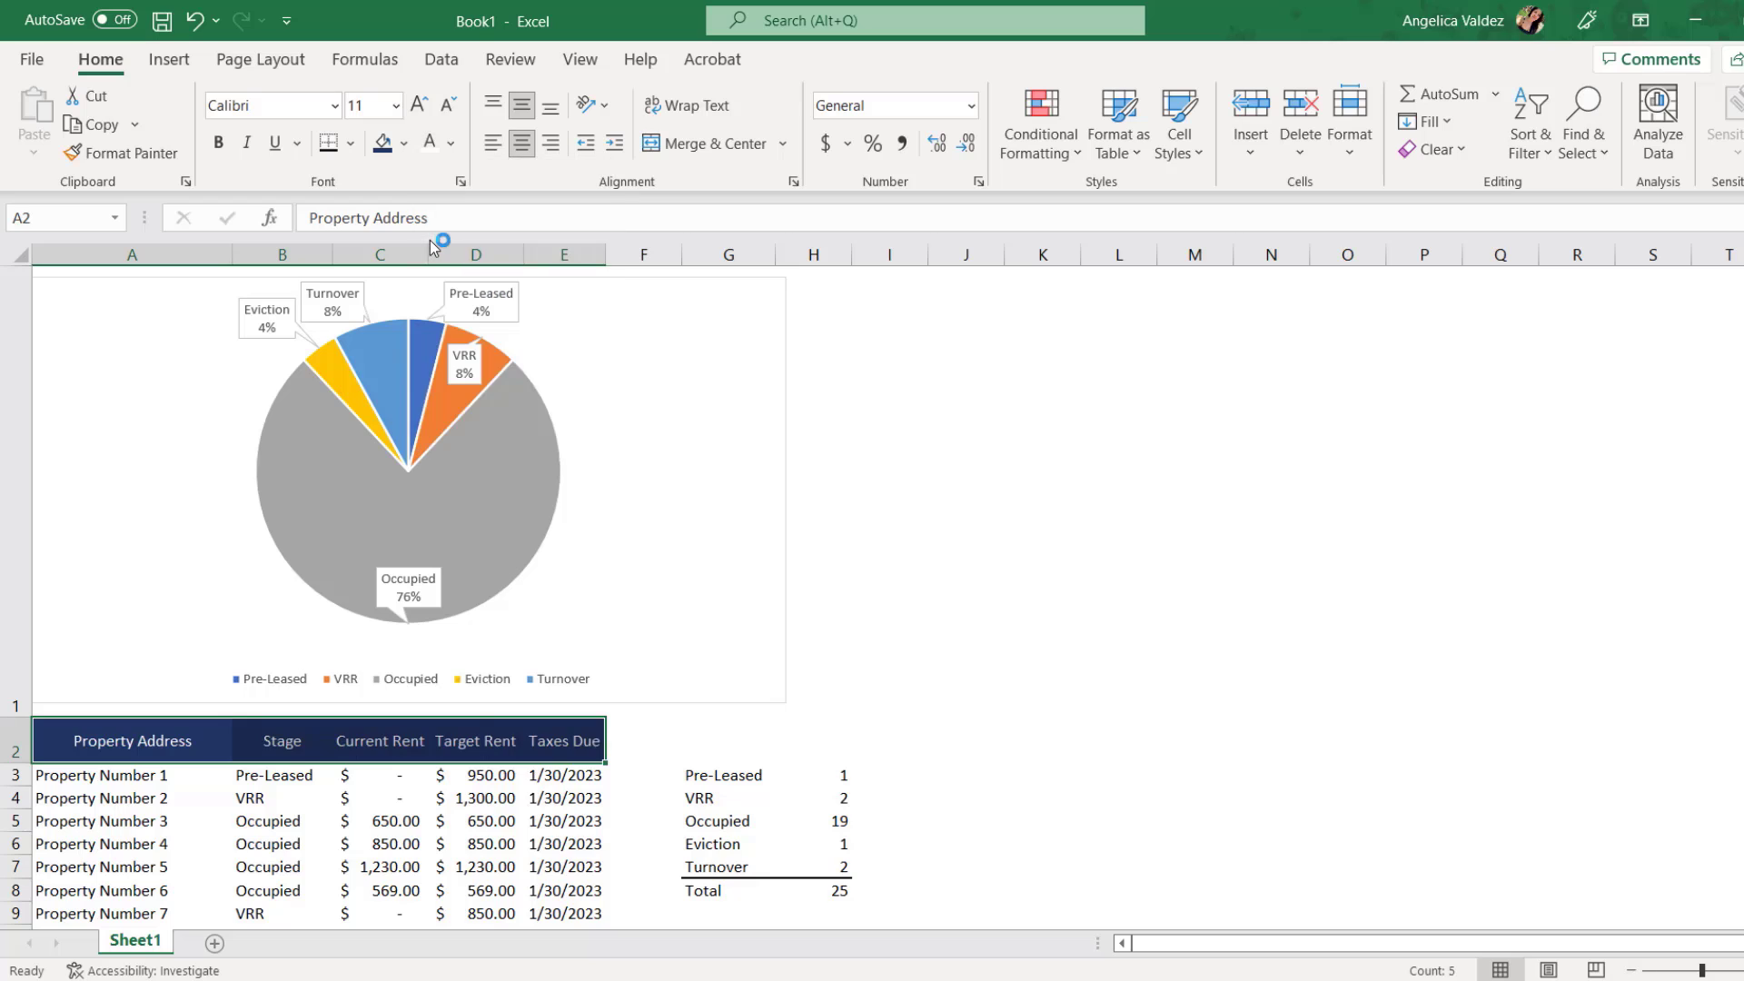
left_click(975, 508)
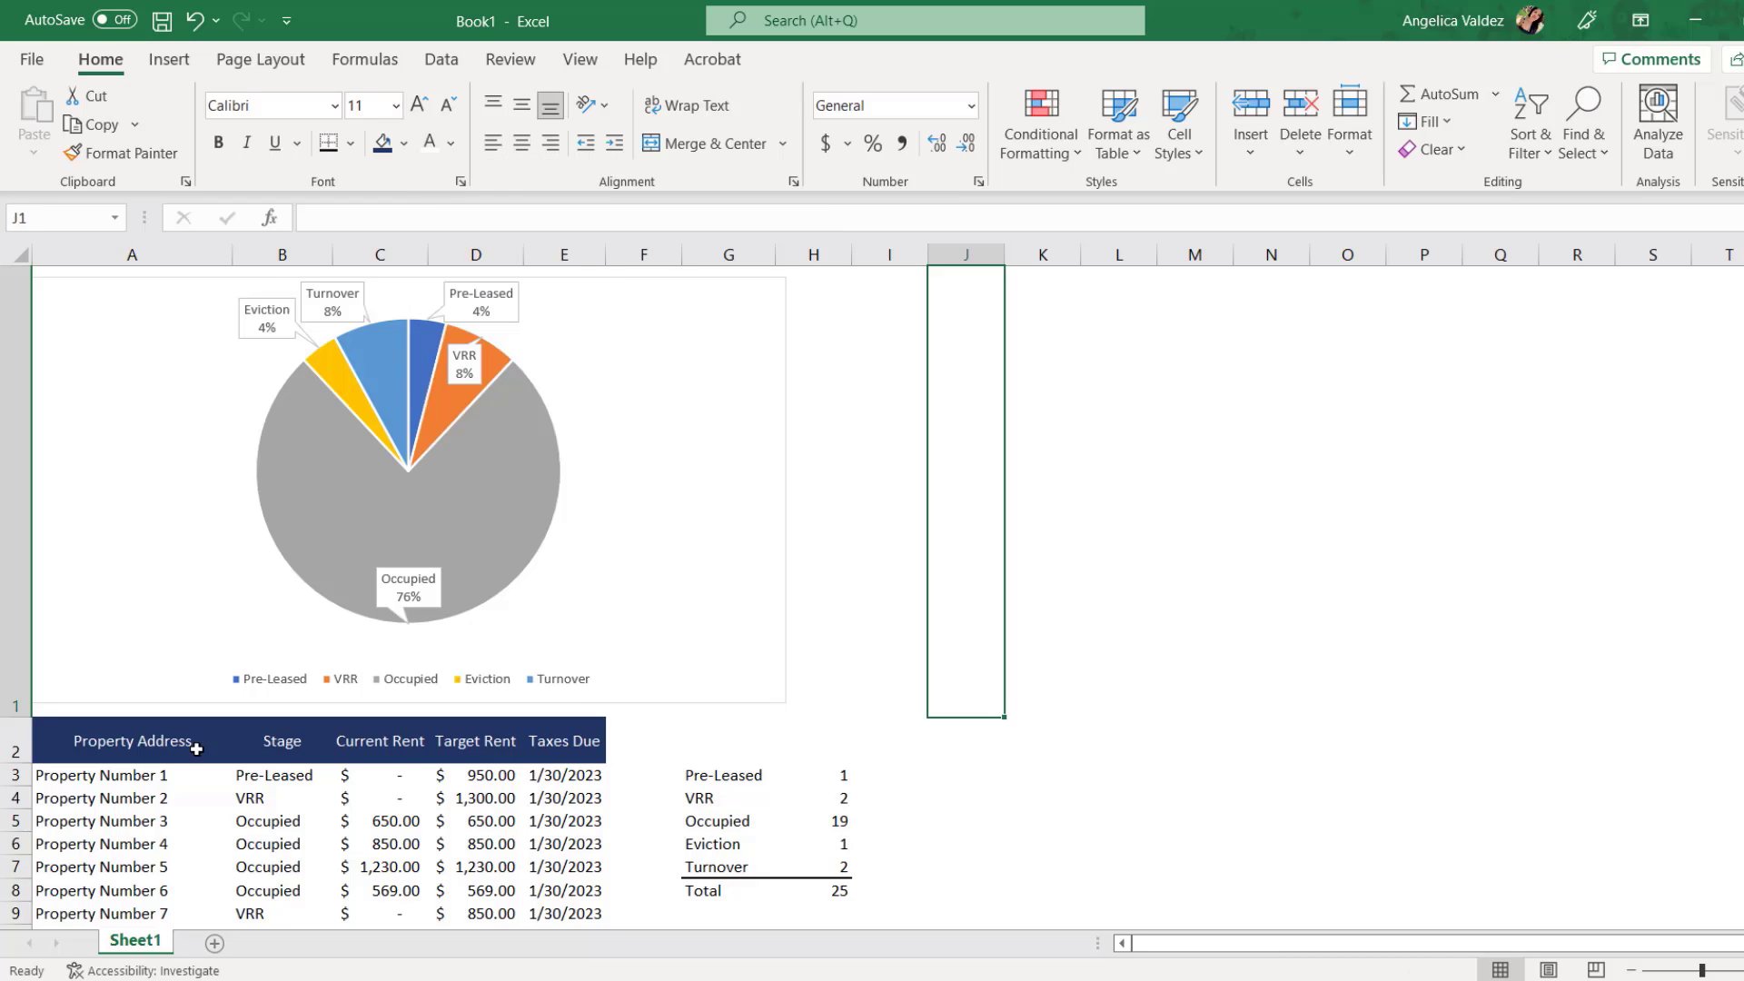
Apply all borders to the property data cells A3:E27, excluding the totals row.
left_click(1042, 741)
scroll(643, 410, "down", 4)
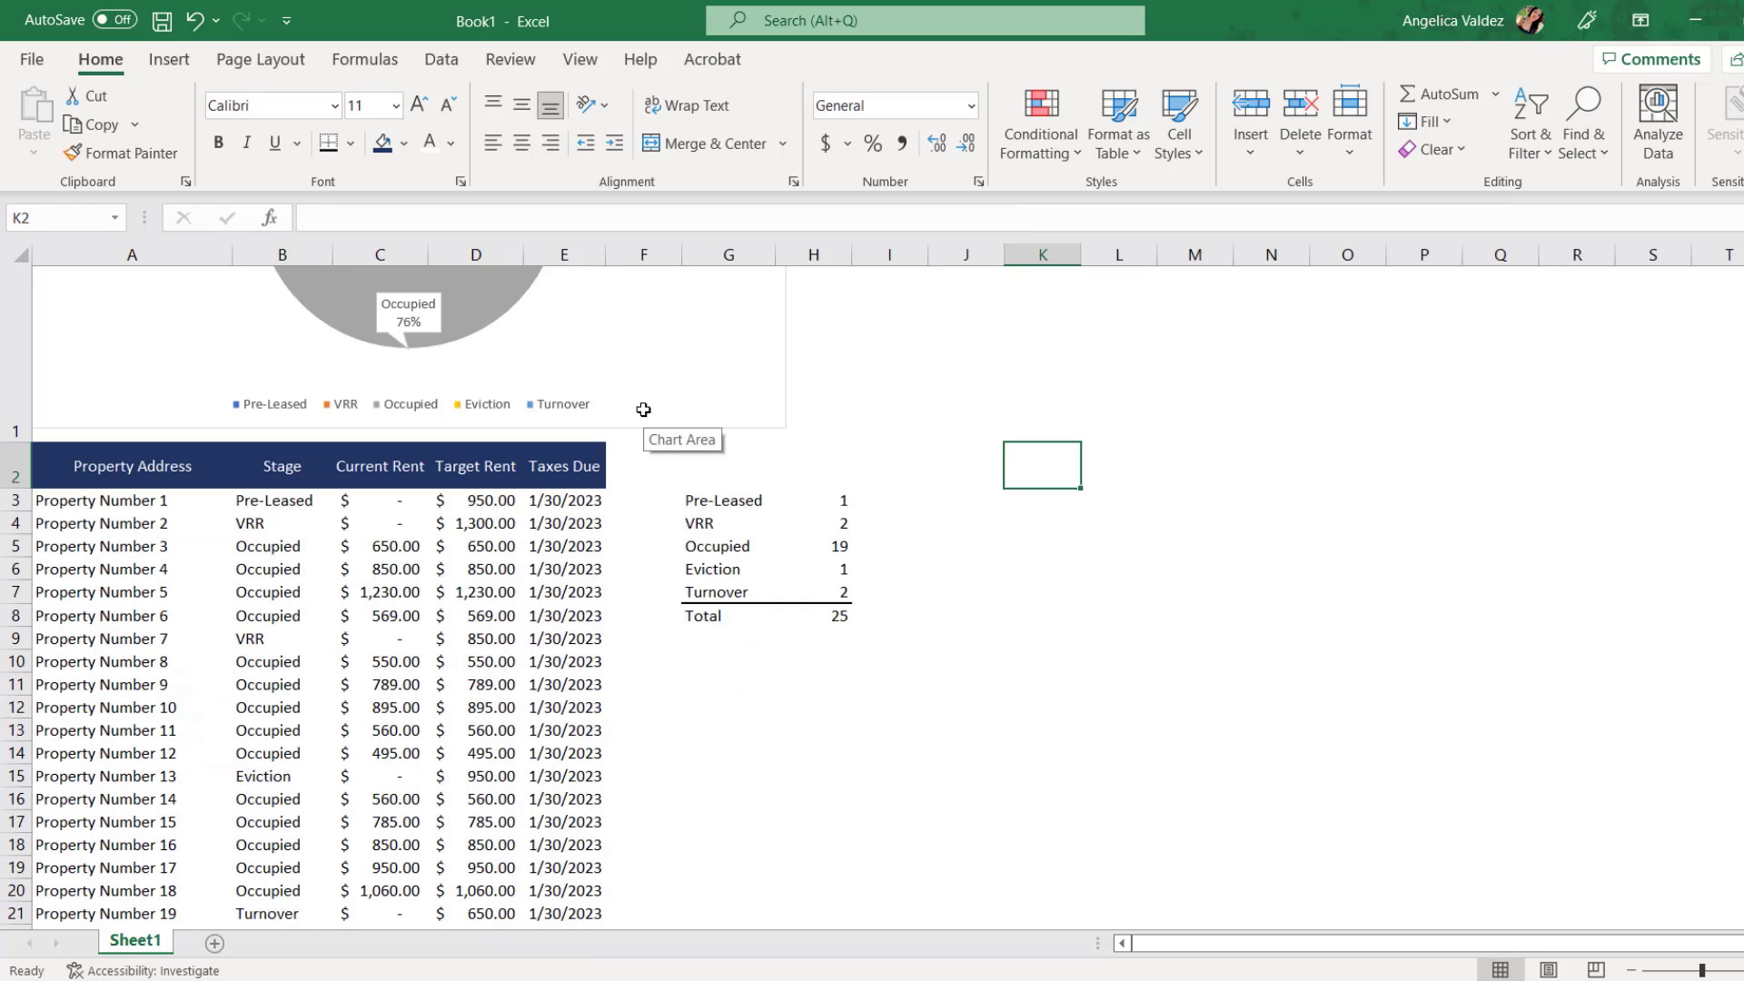
scroll(644, 409, "down", 2)
left_click_drag(223, 294, 546, 846)
left_click(350, 143)
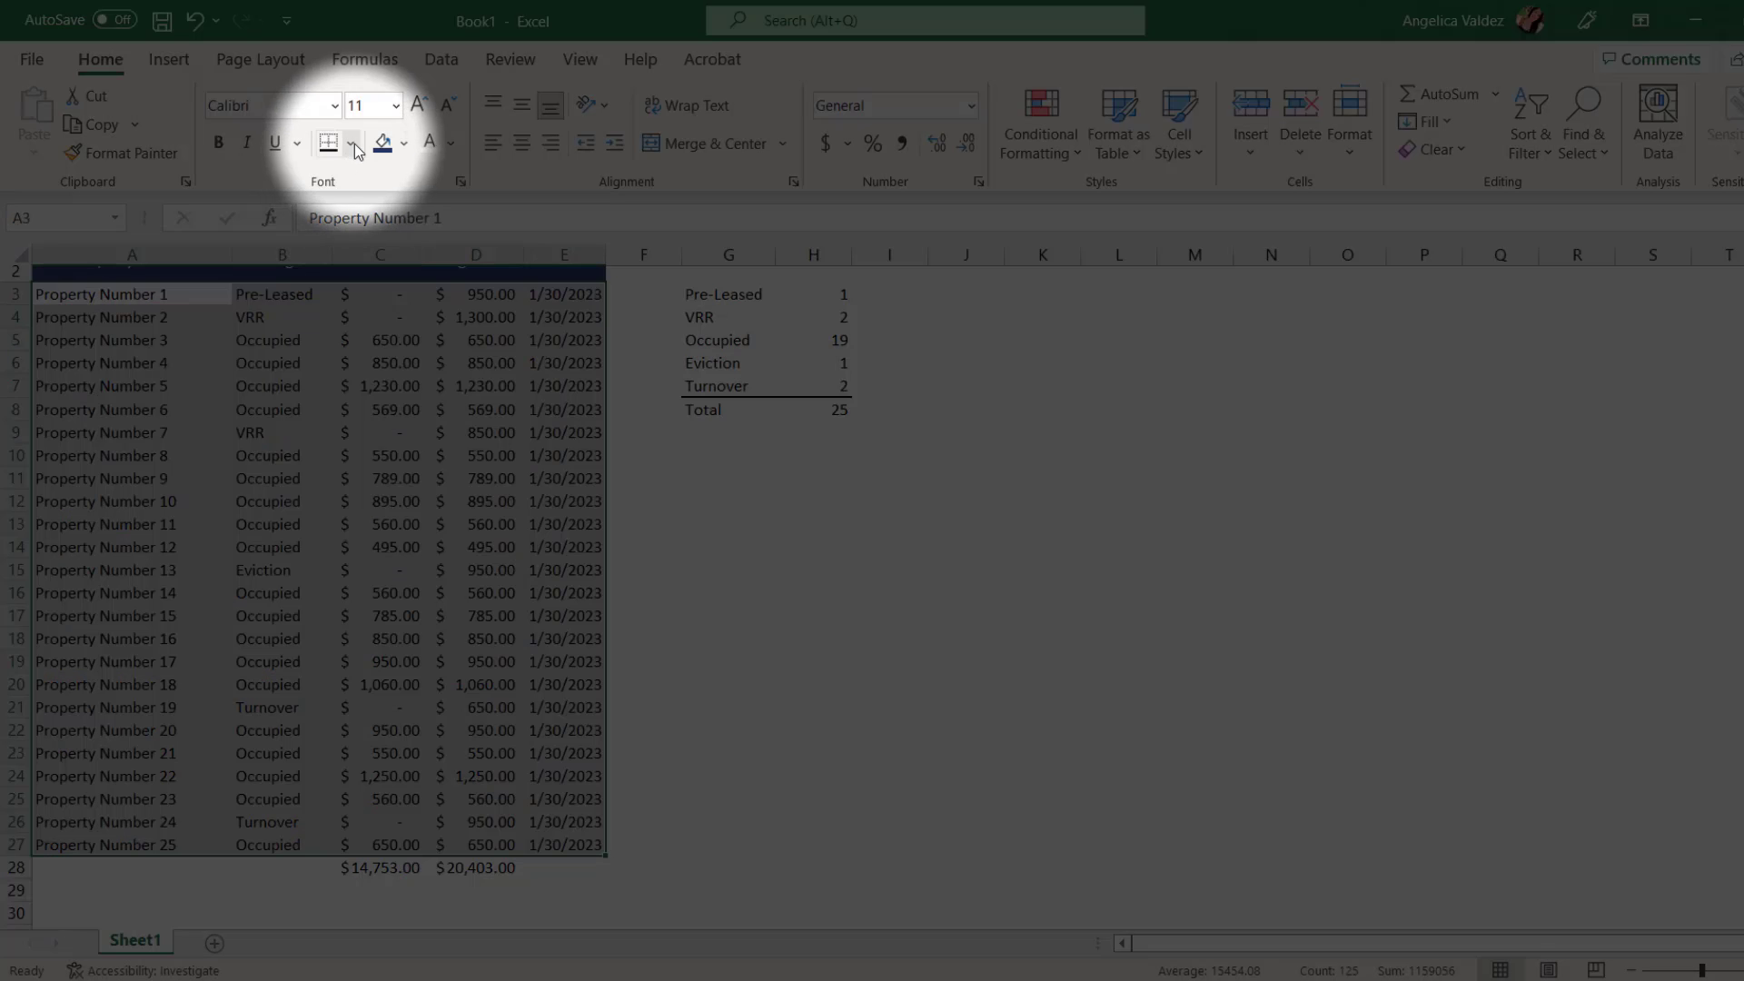
left_click(382, 386)
left_click(792, 770)
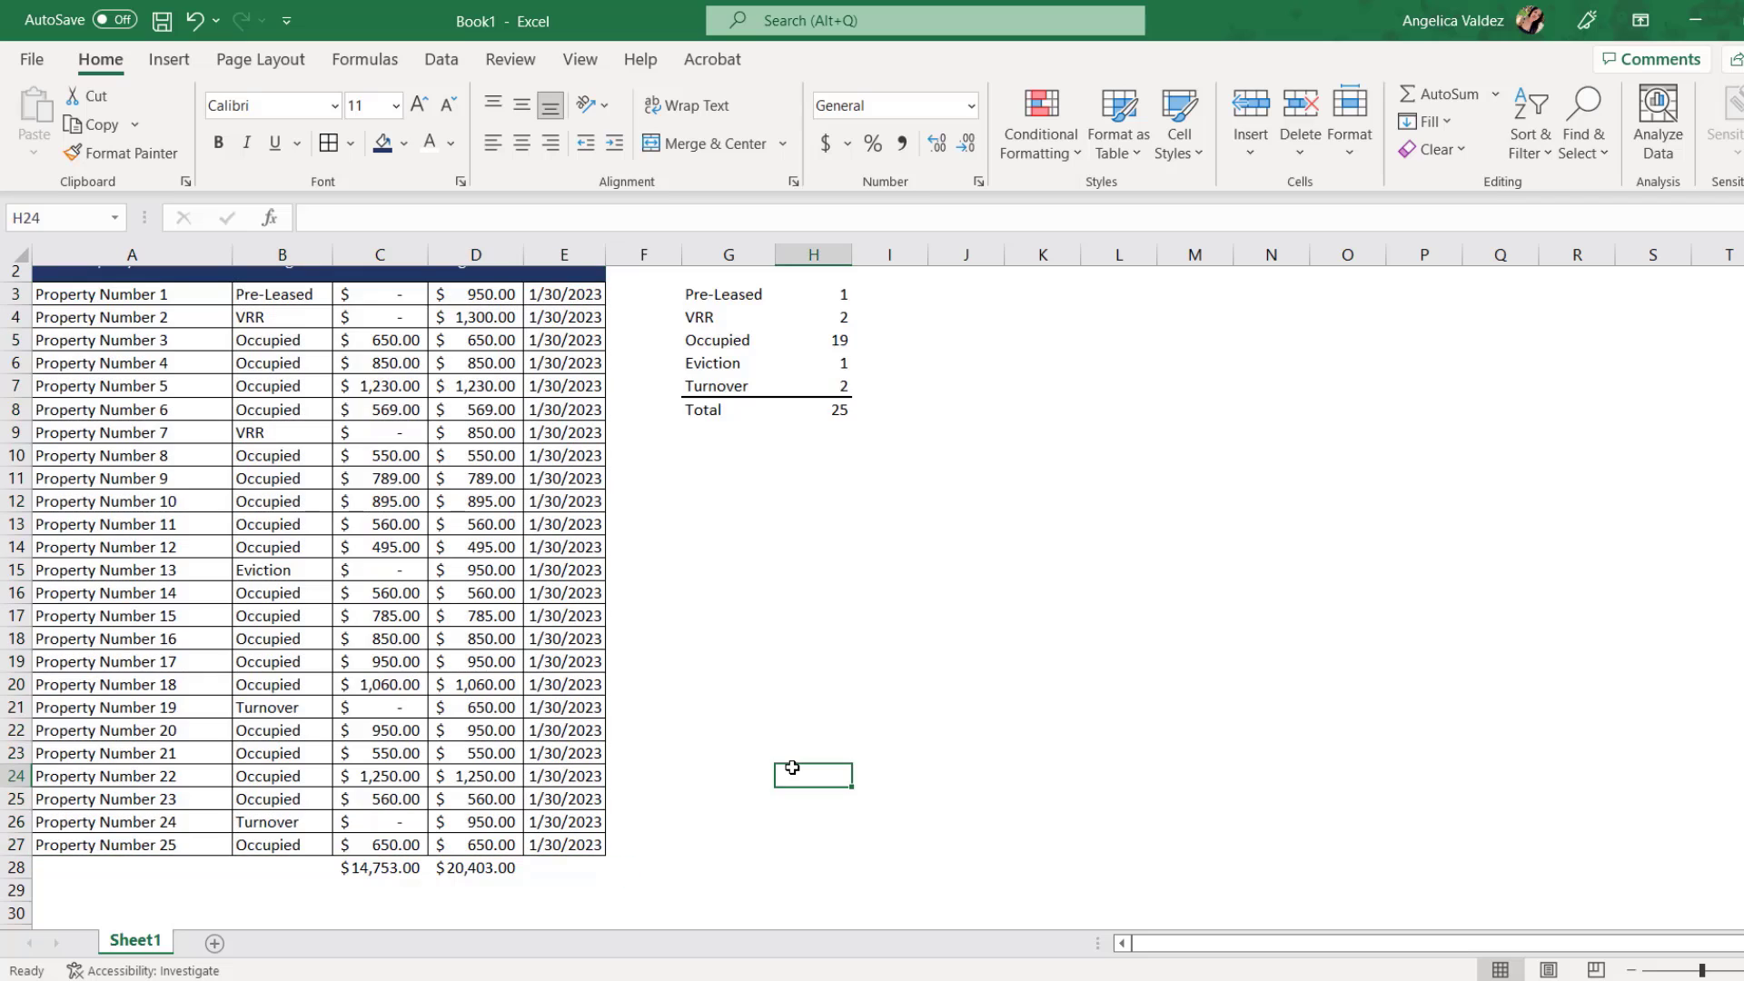
Remove the outline around the pie chart's area.
scroll(792, 768, "up", 3)
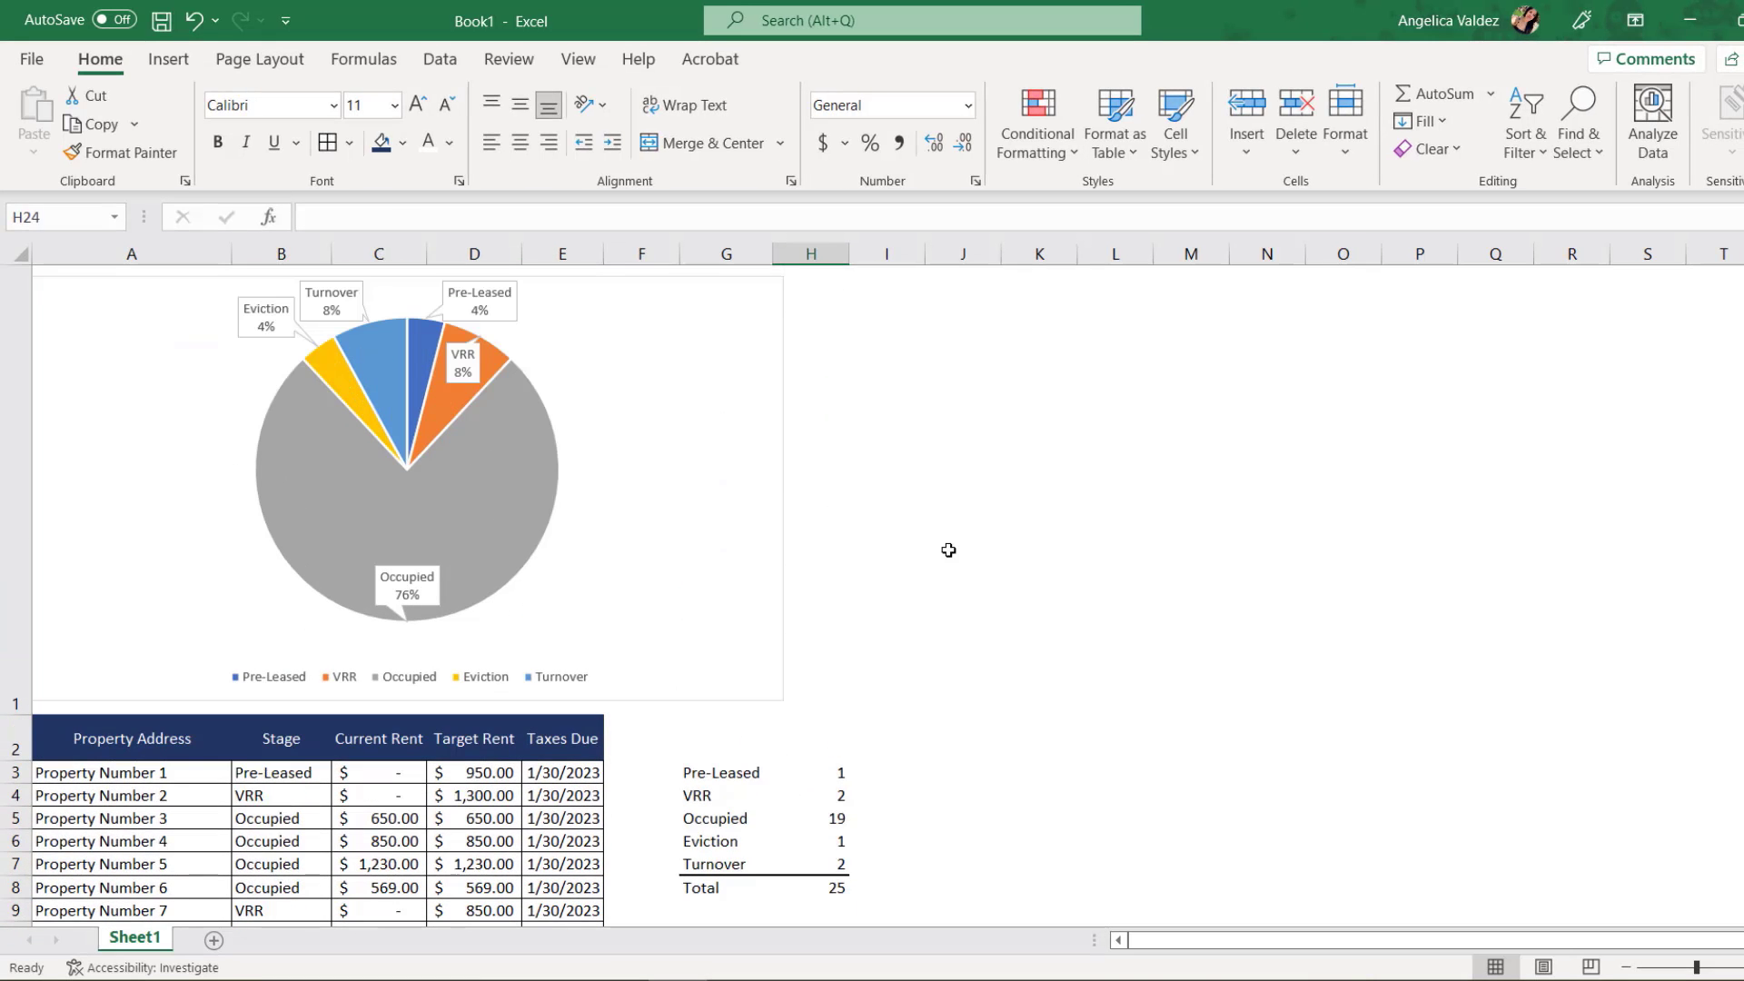
left_click(780, 396)
left_click(912, 59)
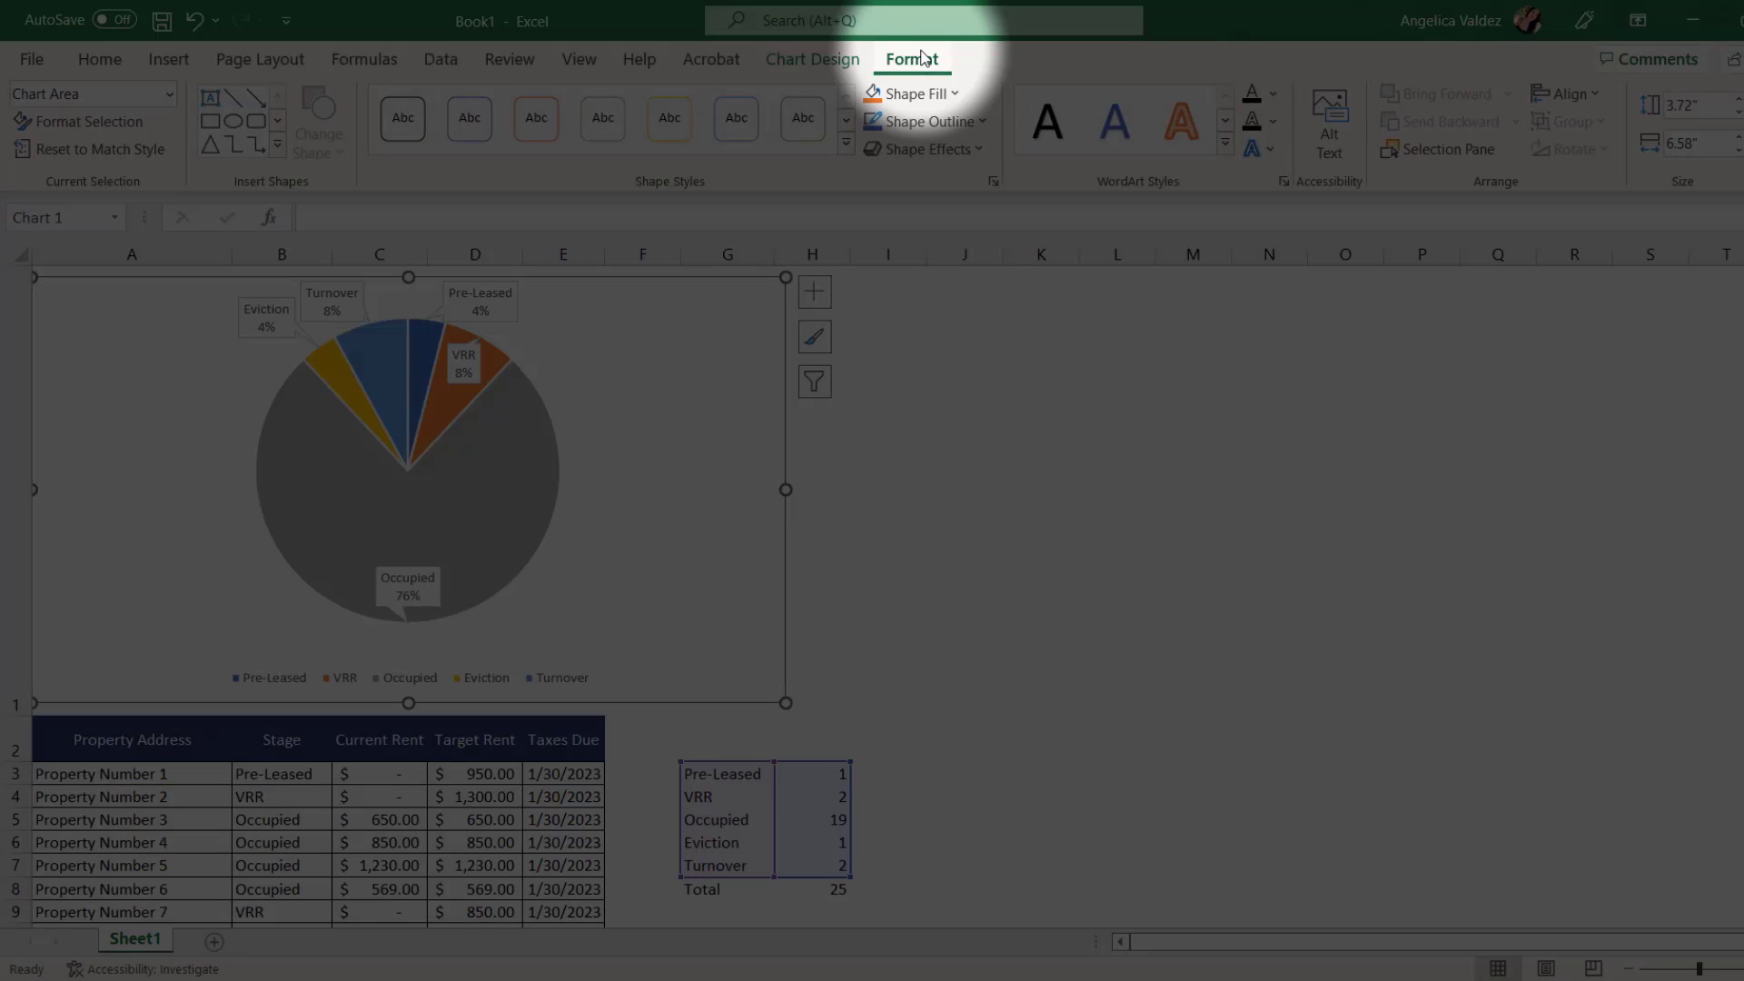
left_click(979, 121)
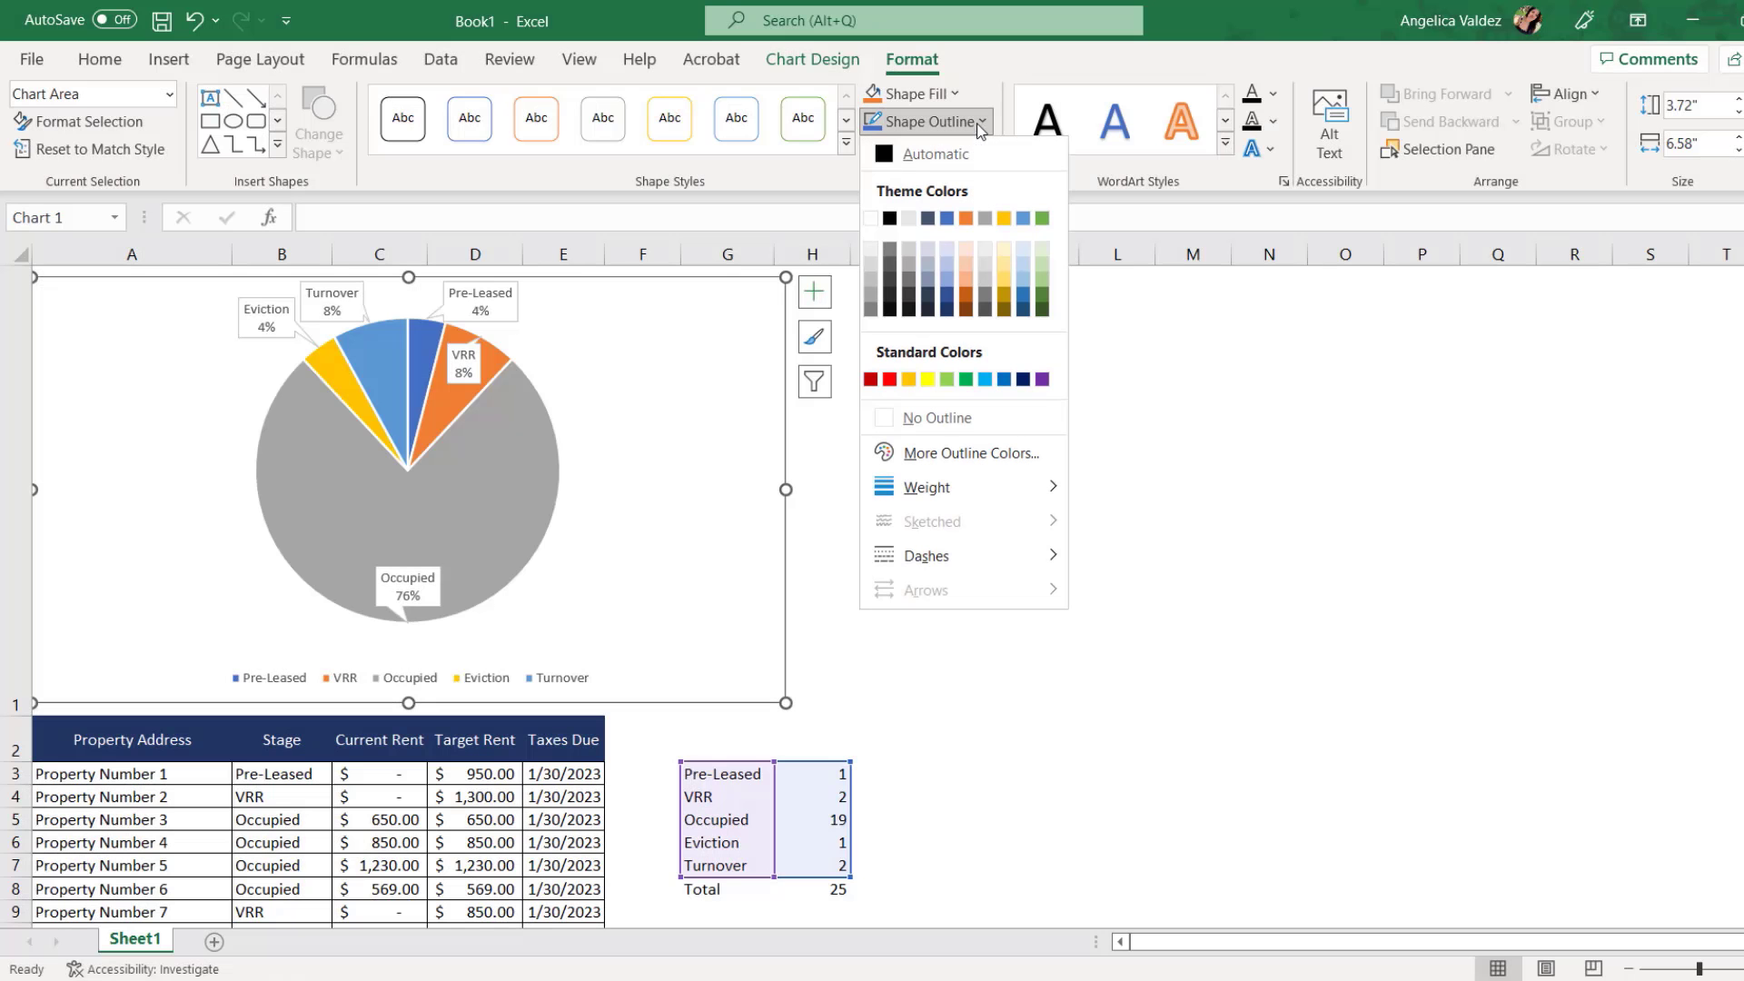
left_click(927, 420)
left_click(1046, 496)
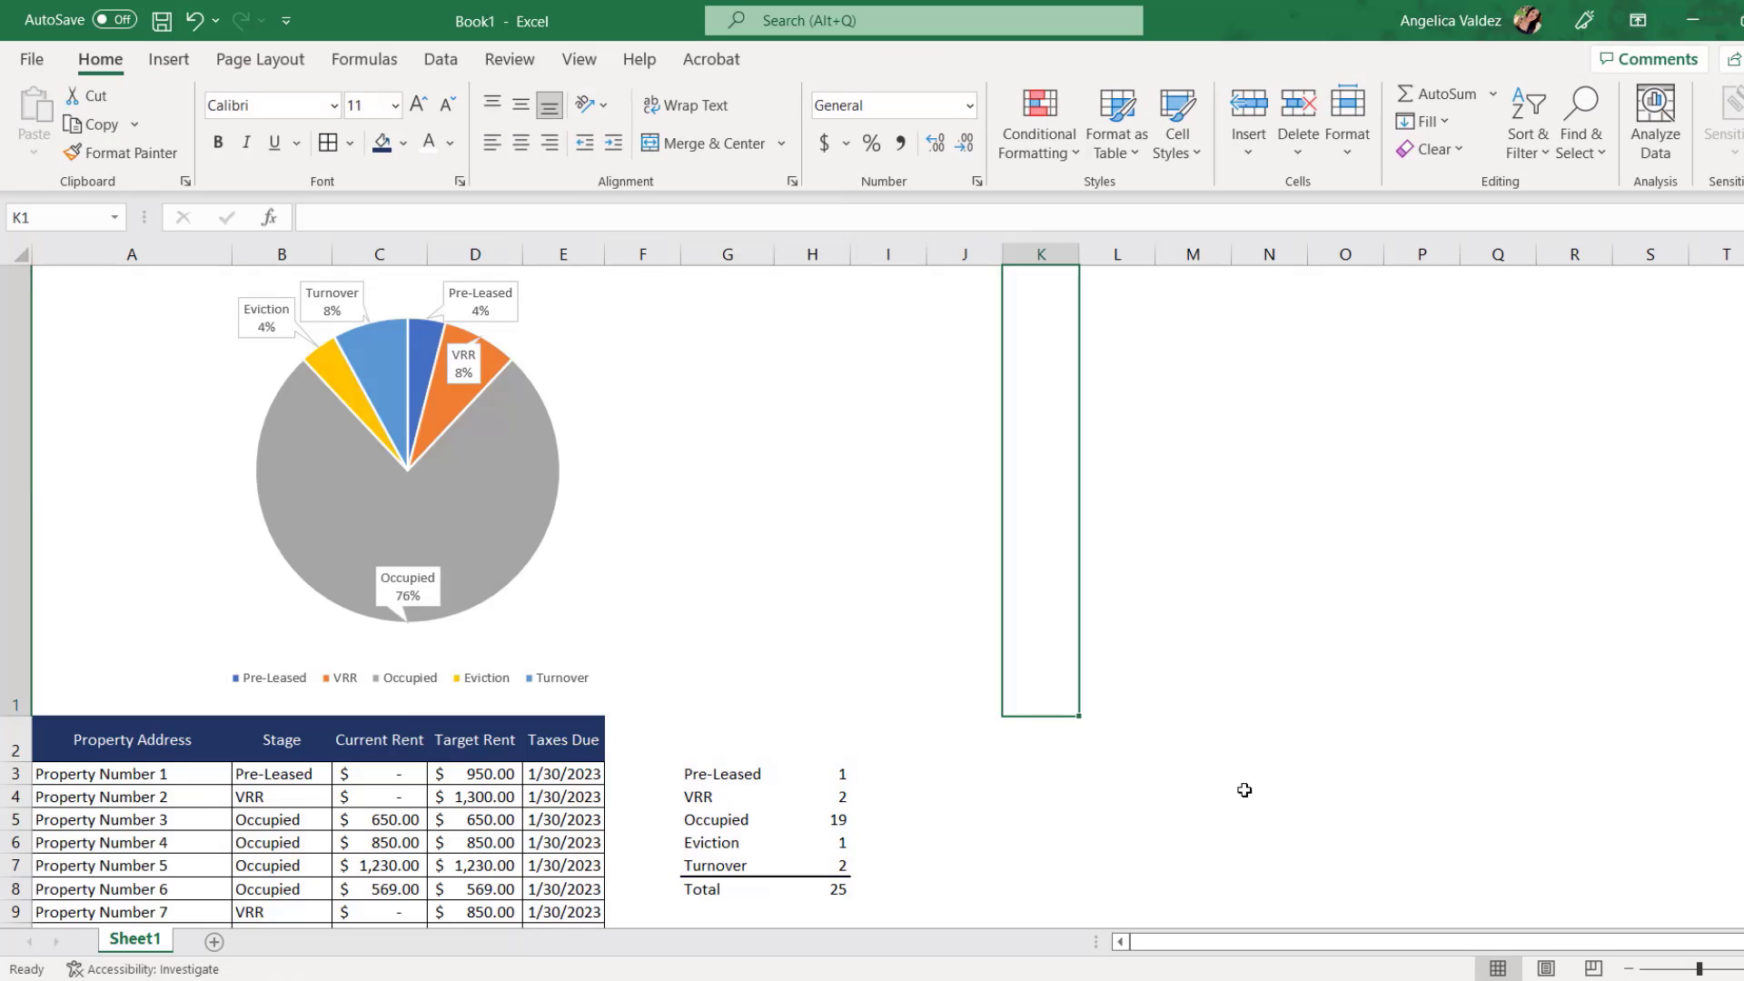
Try setting the stage of Property Number 1 and Property Number 2 to Occupied from their dropdown lists.
left_click(303, 773)
left_click(340, 773)
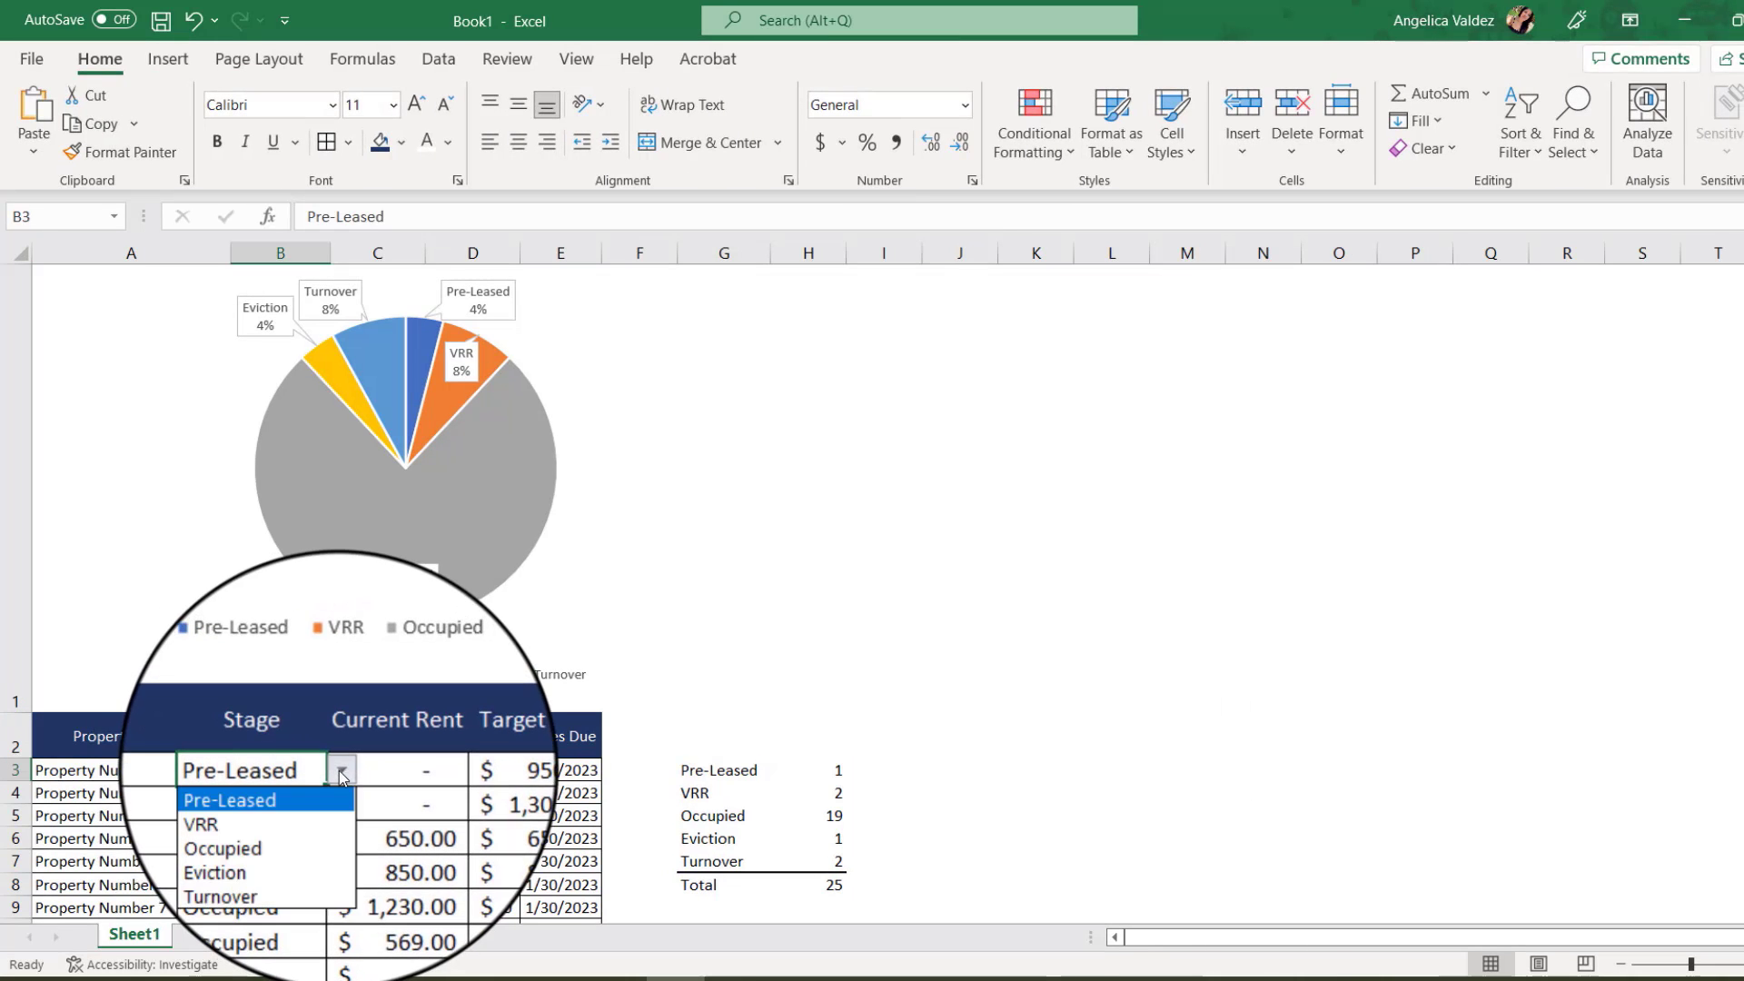
left_click(300, 821)
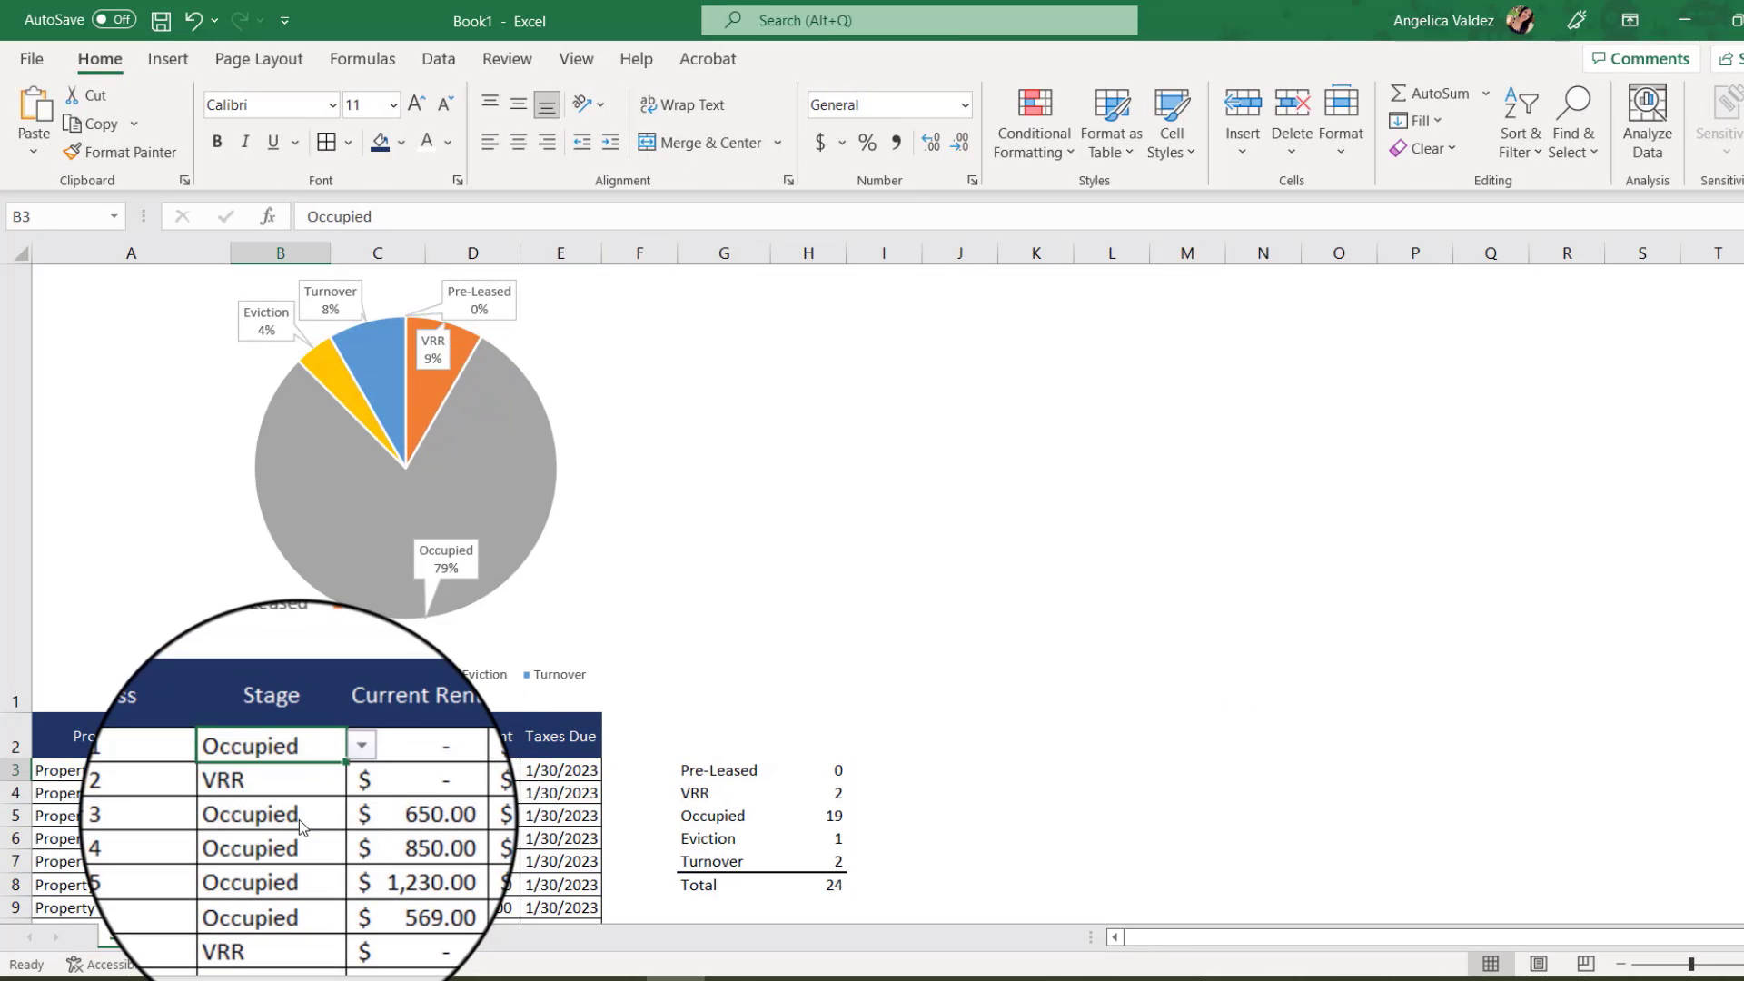
left_click(301, 801)
left_click(340, 794)
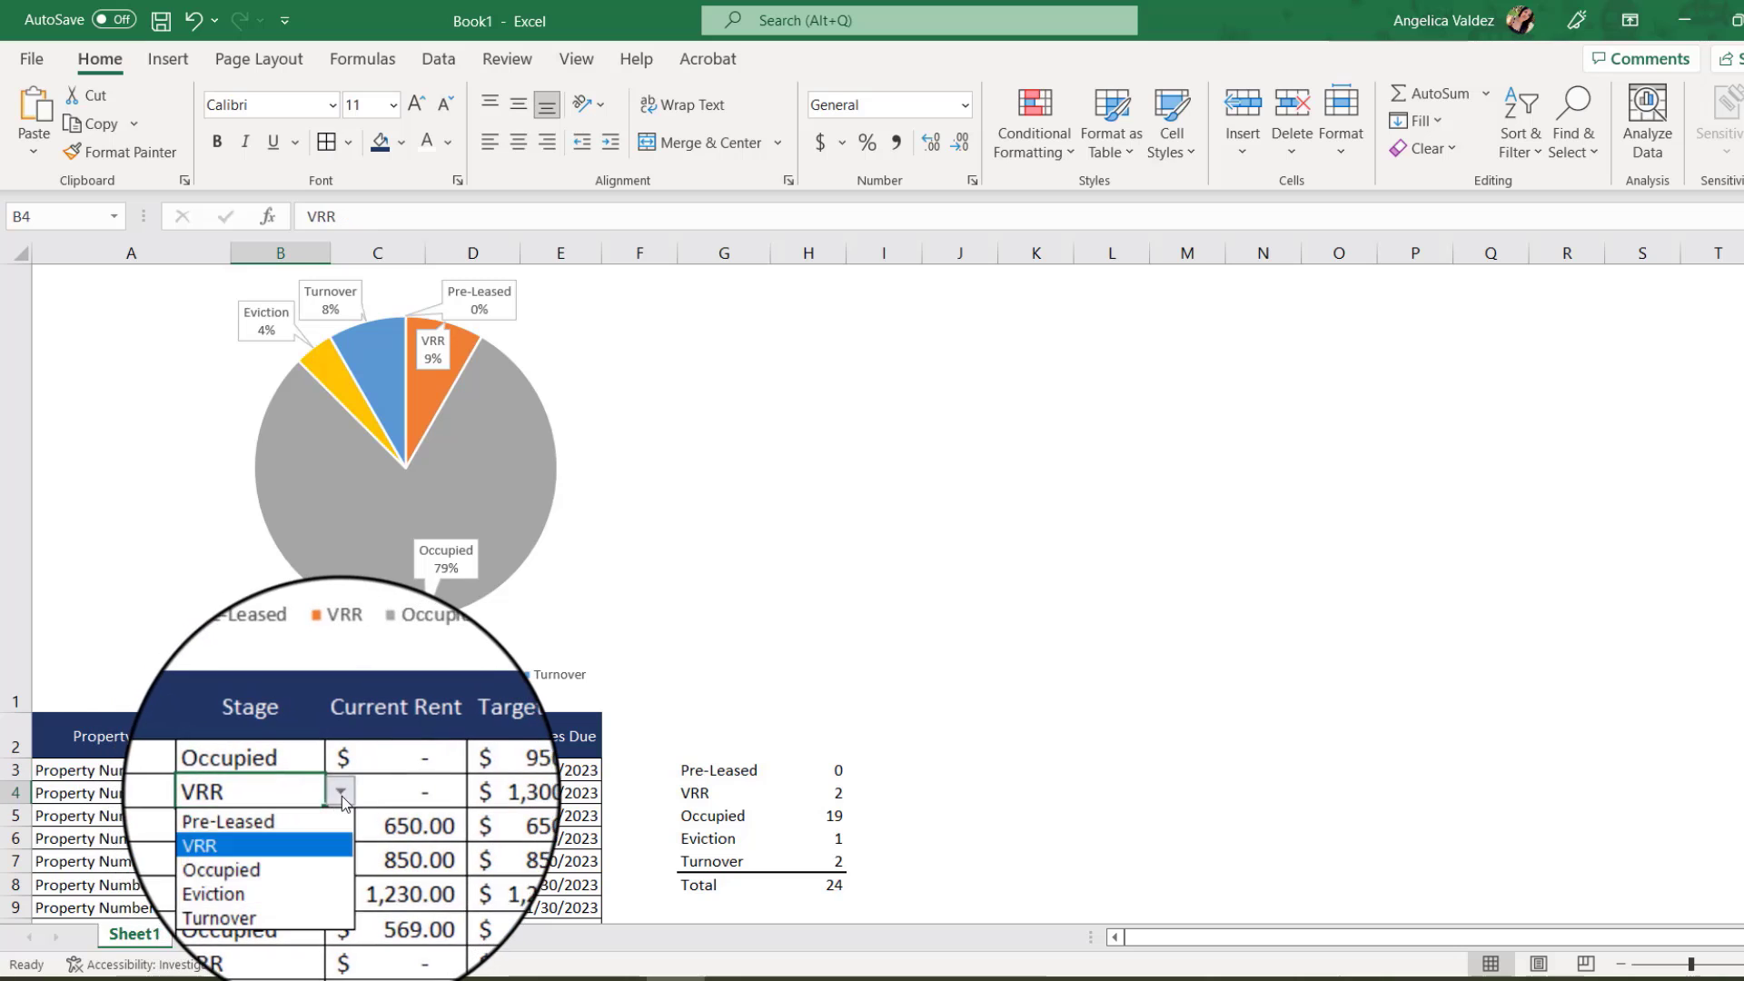
left_click(300, 841)
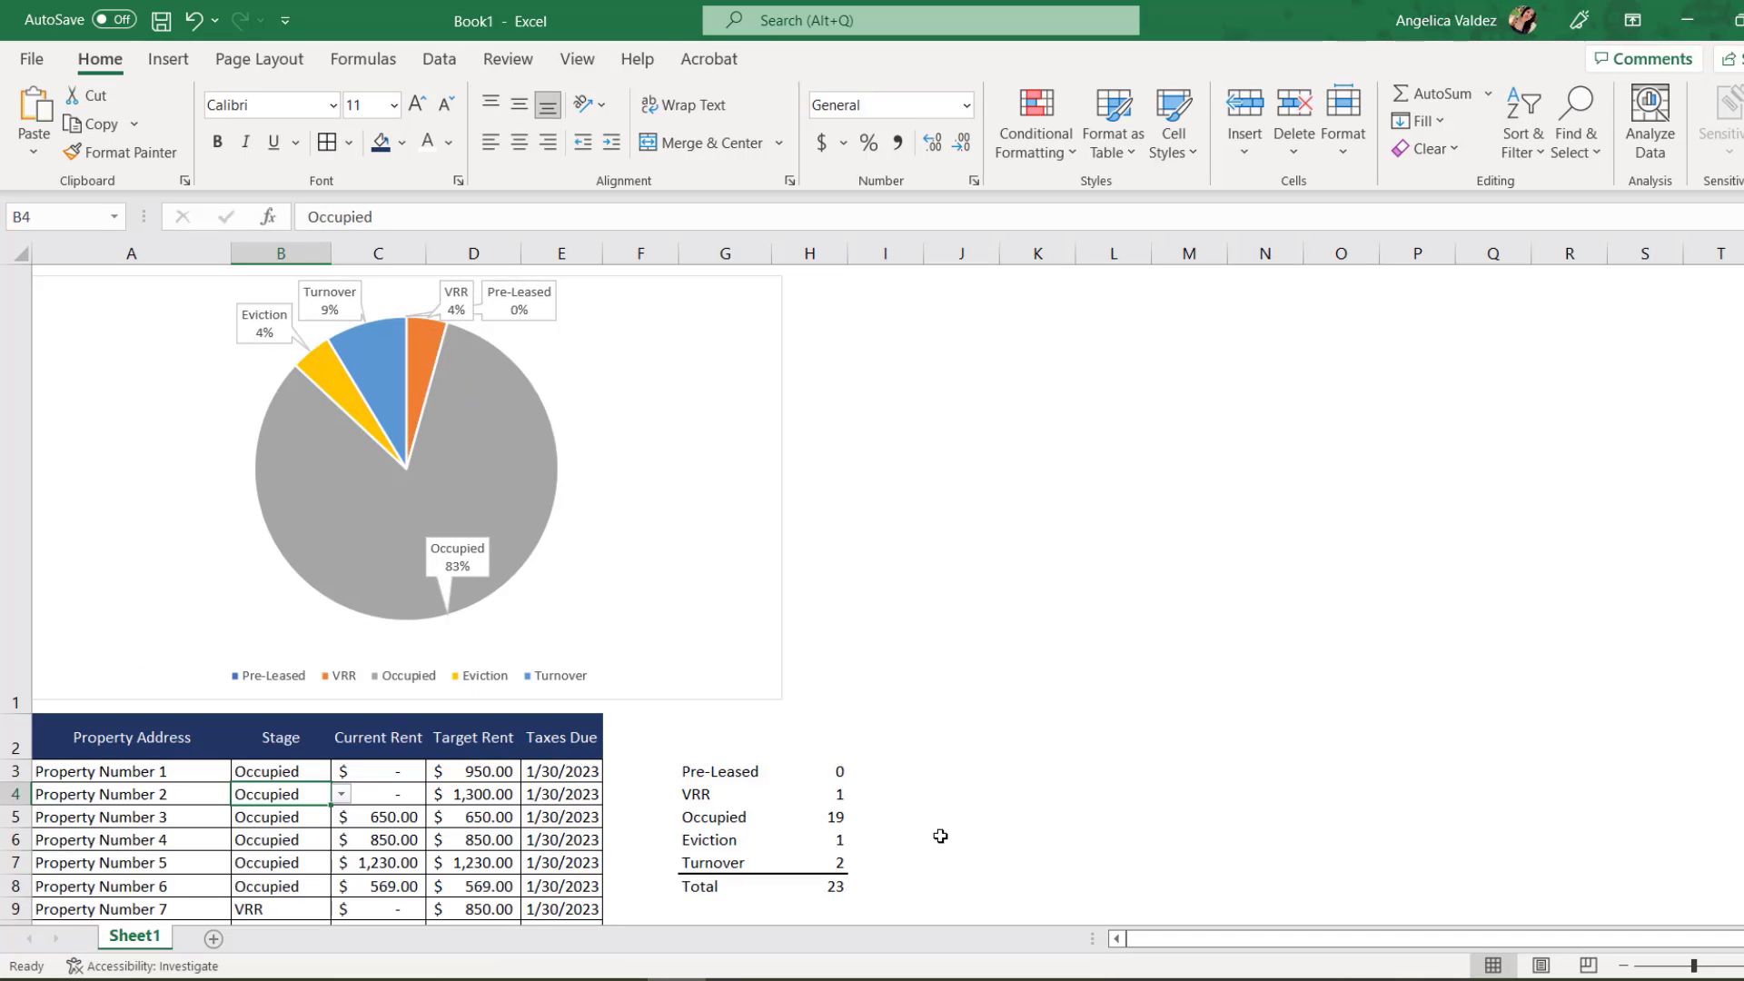
Undo the two stage changes in cells B3 and B4.
key("ctrl+z")
key("ctrl+z")
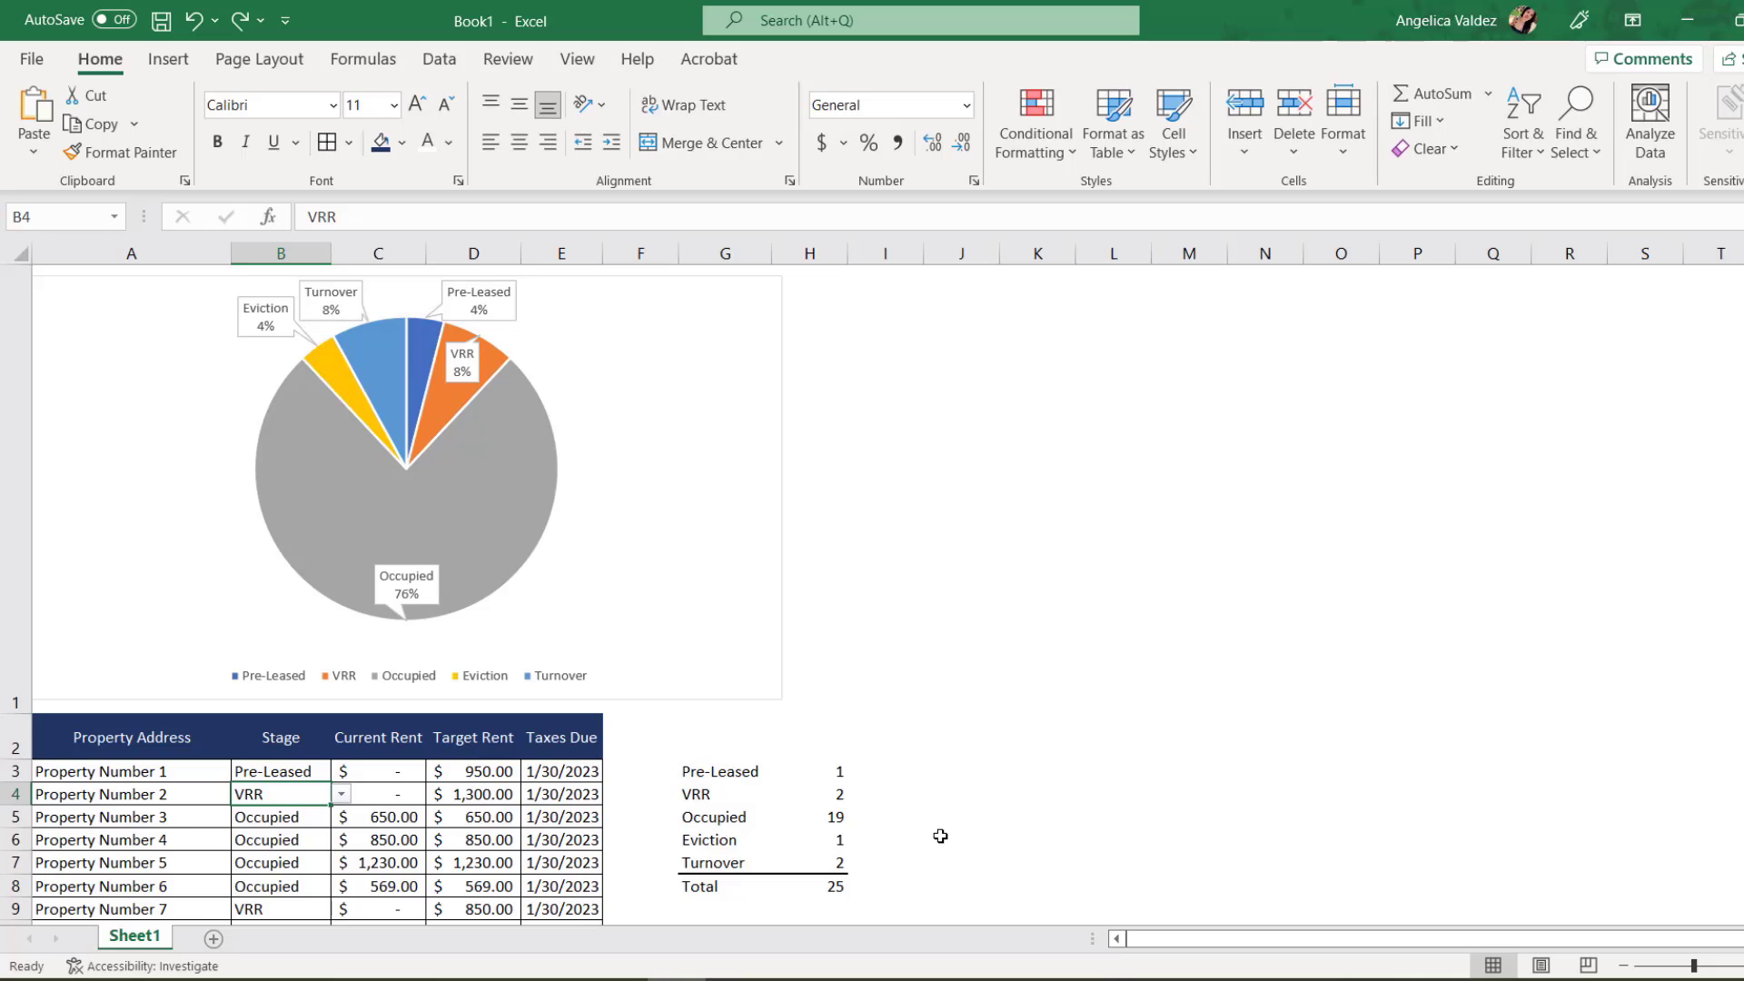
Set the stage of Property Number 19 to Occupied using its dropdown list.
scroll(938, 837, "down", 5)
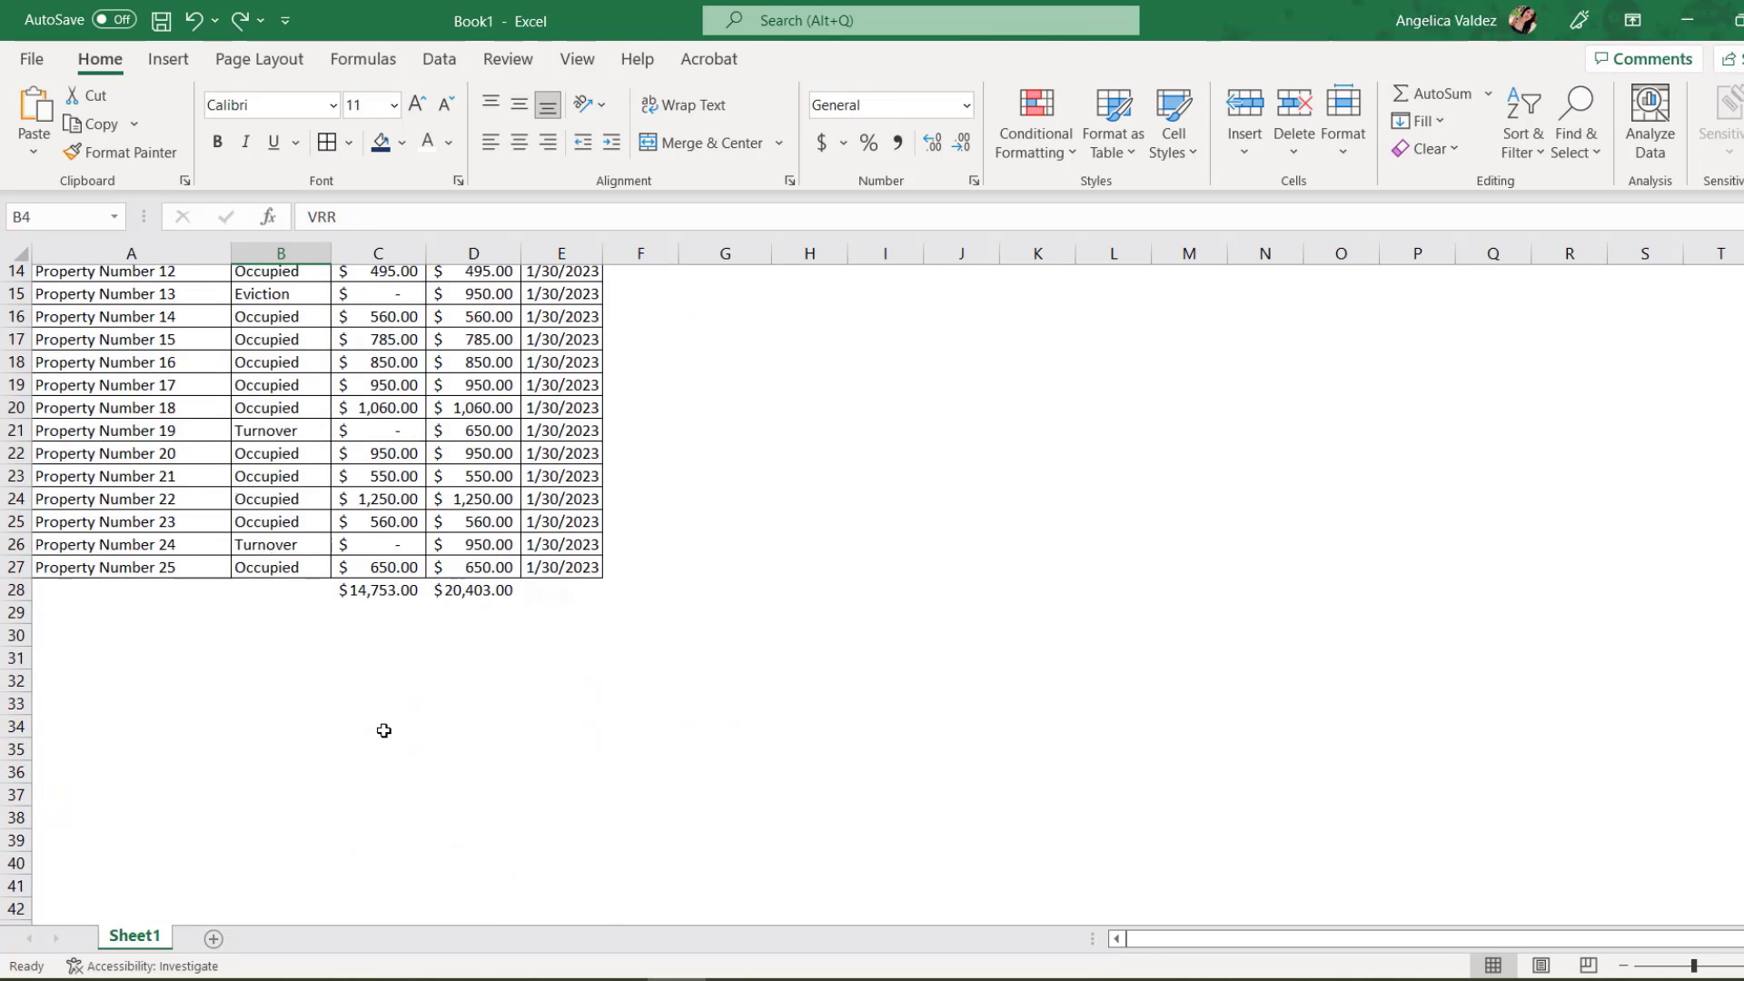
scroll(384, 730, "up", 1)
scroll(385, 730, "up", 2)
left_click(300, 636)
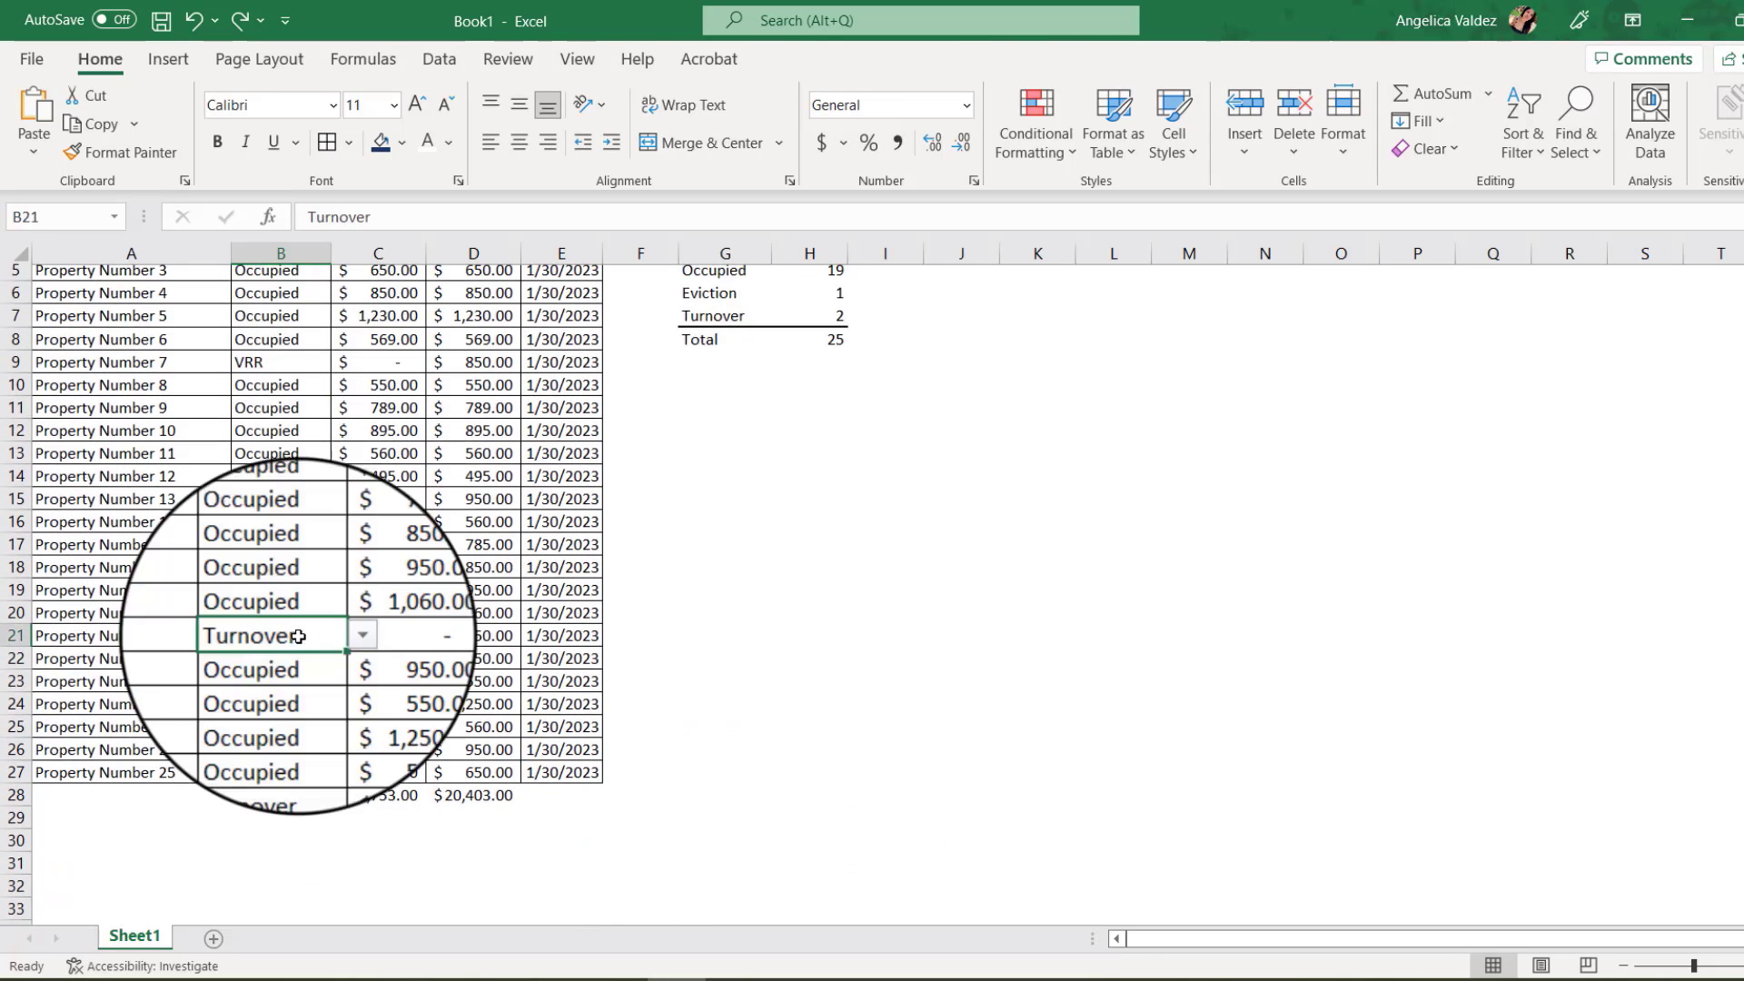
left_click(341, 636)
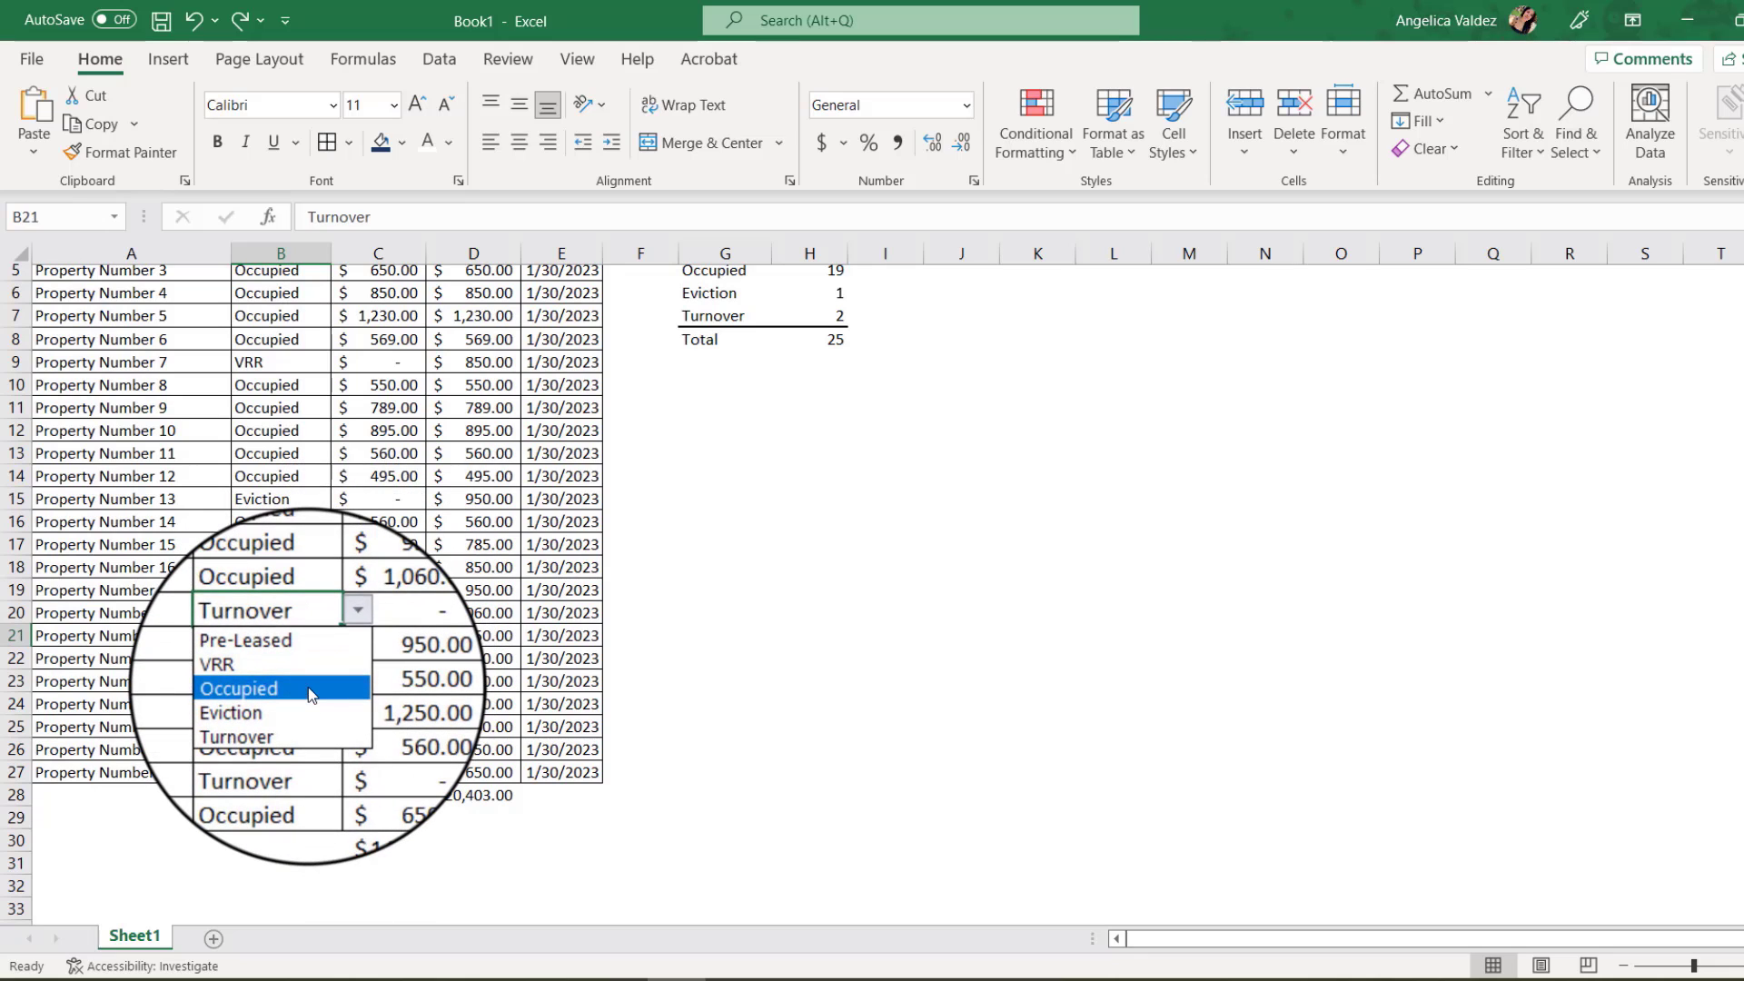
left_click(308, 687)
Enter 650 as the current rent for Property Number 19 in cell C21.
left_click(402, 640)
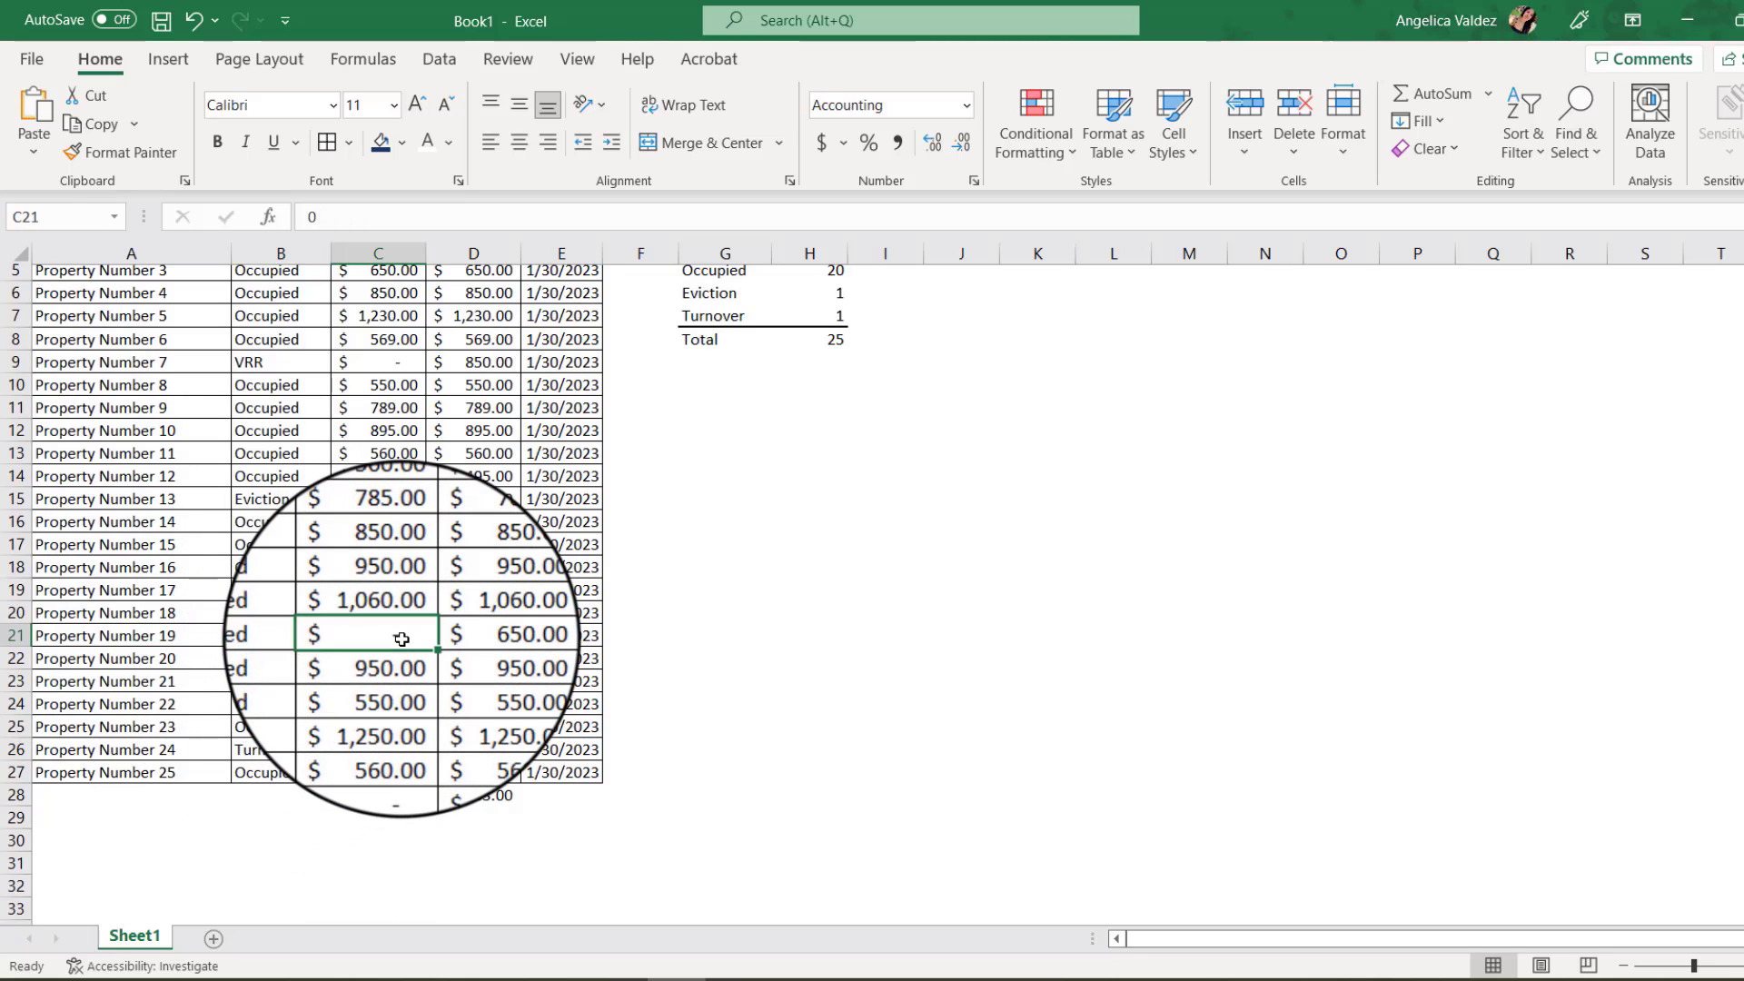
type("650")
key("Return")
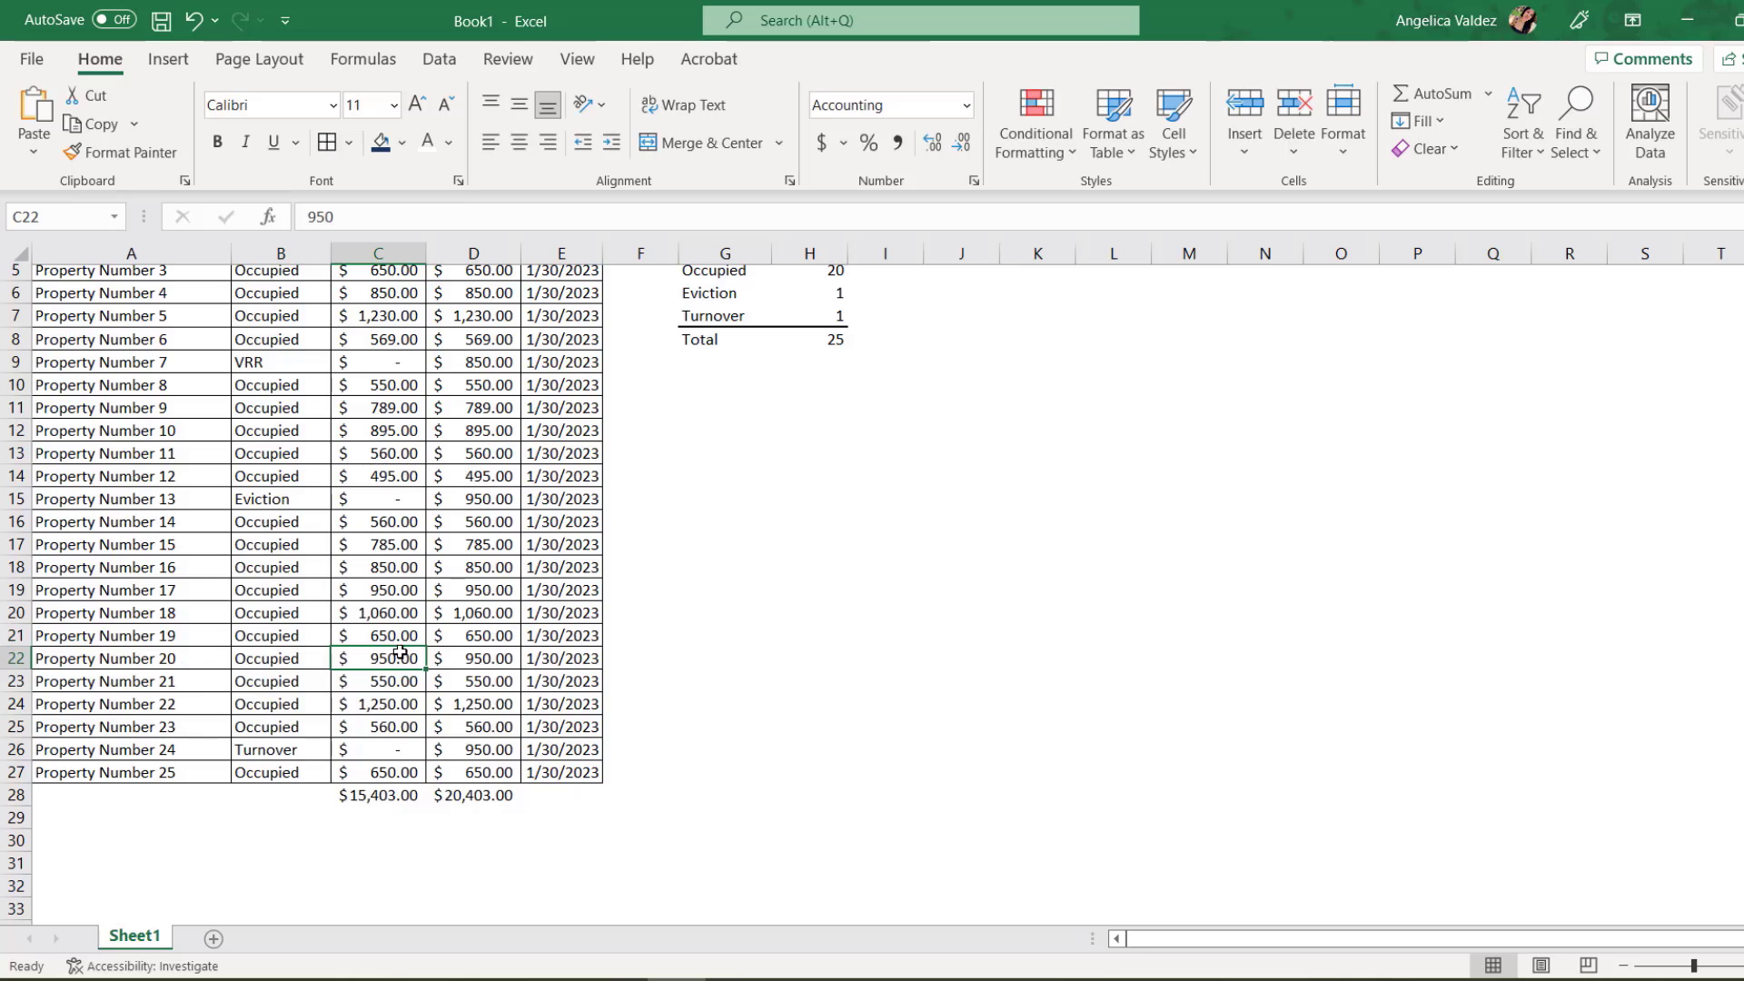
Review the COUNTIF formulas behind the stage summary counts in cells H3 to H7.
scroll(782, 665, "up", 2)
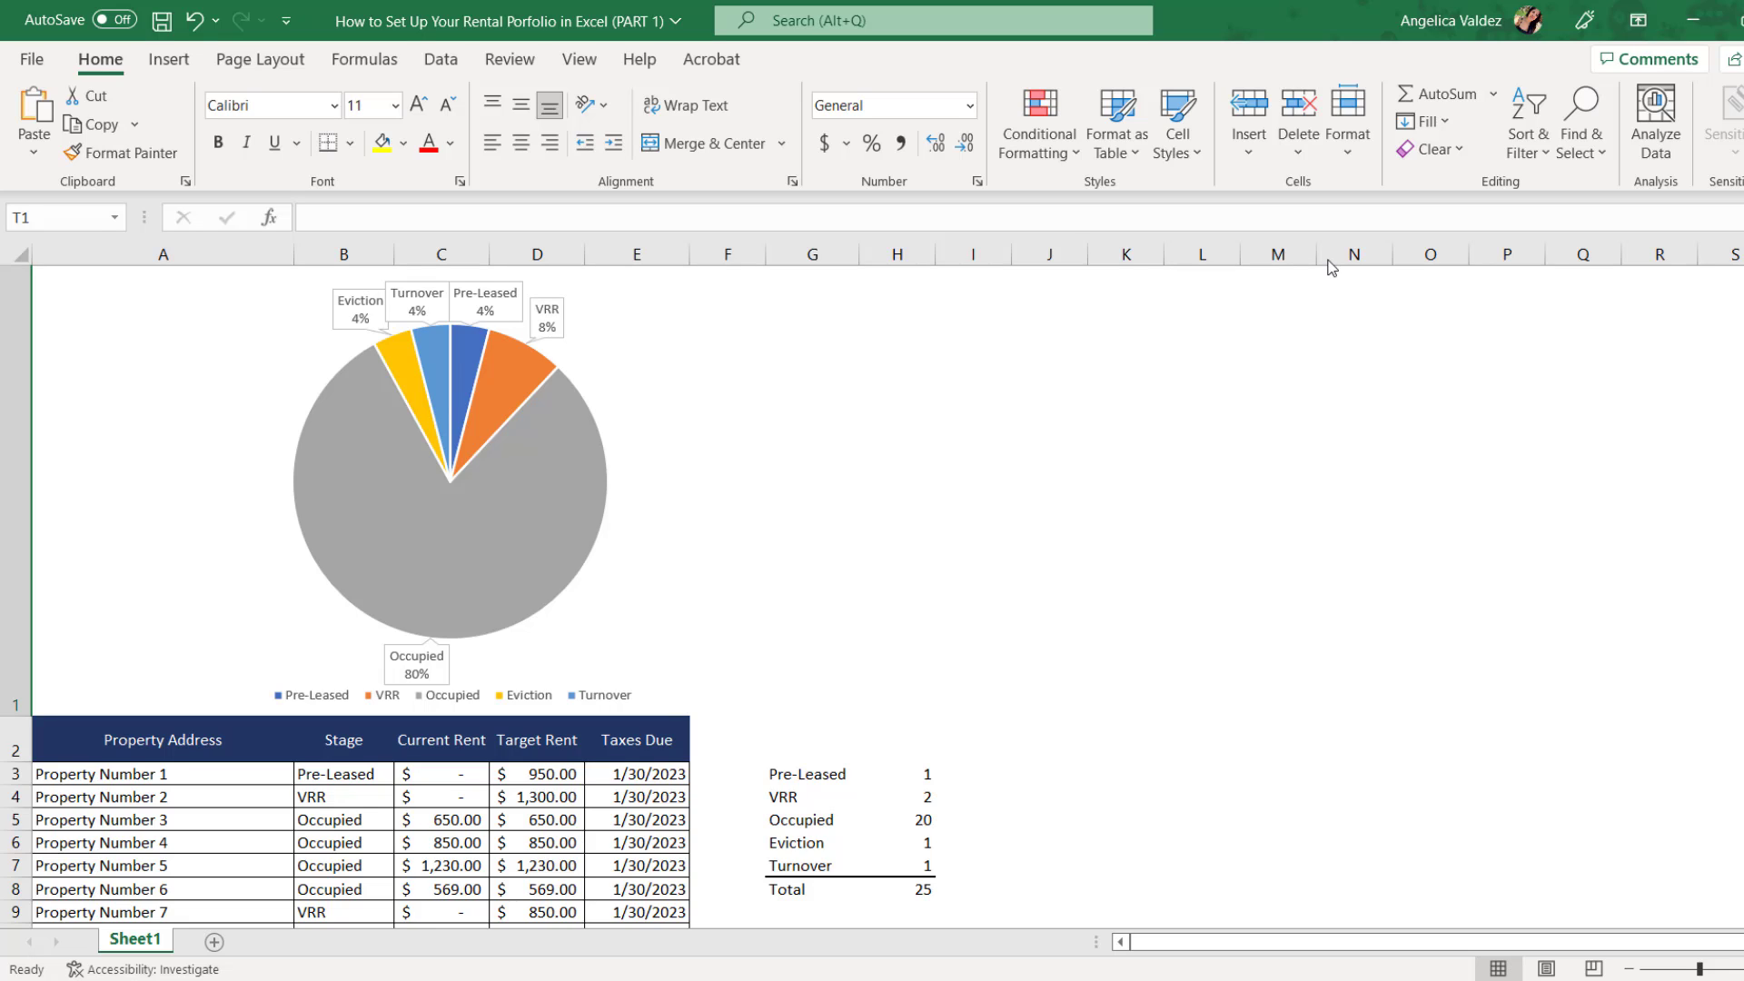
left_click(916, 778)
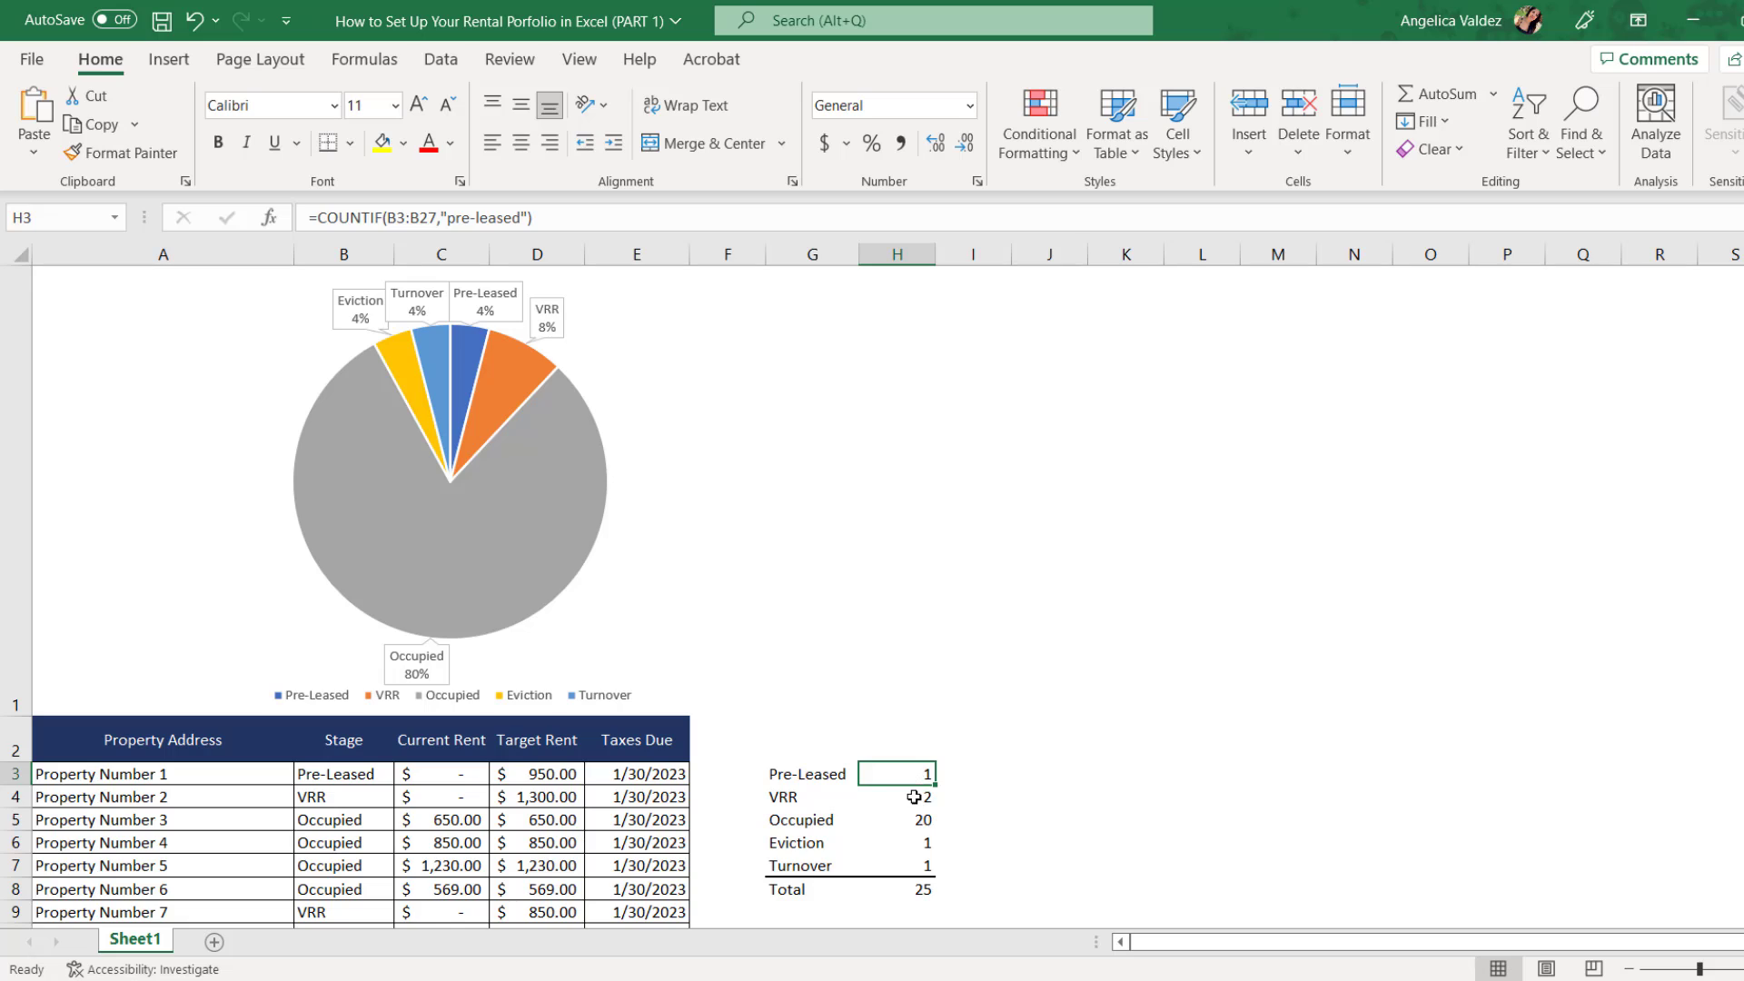
left_click(914, 800)
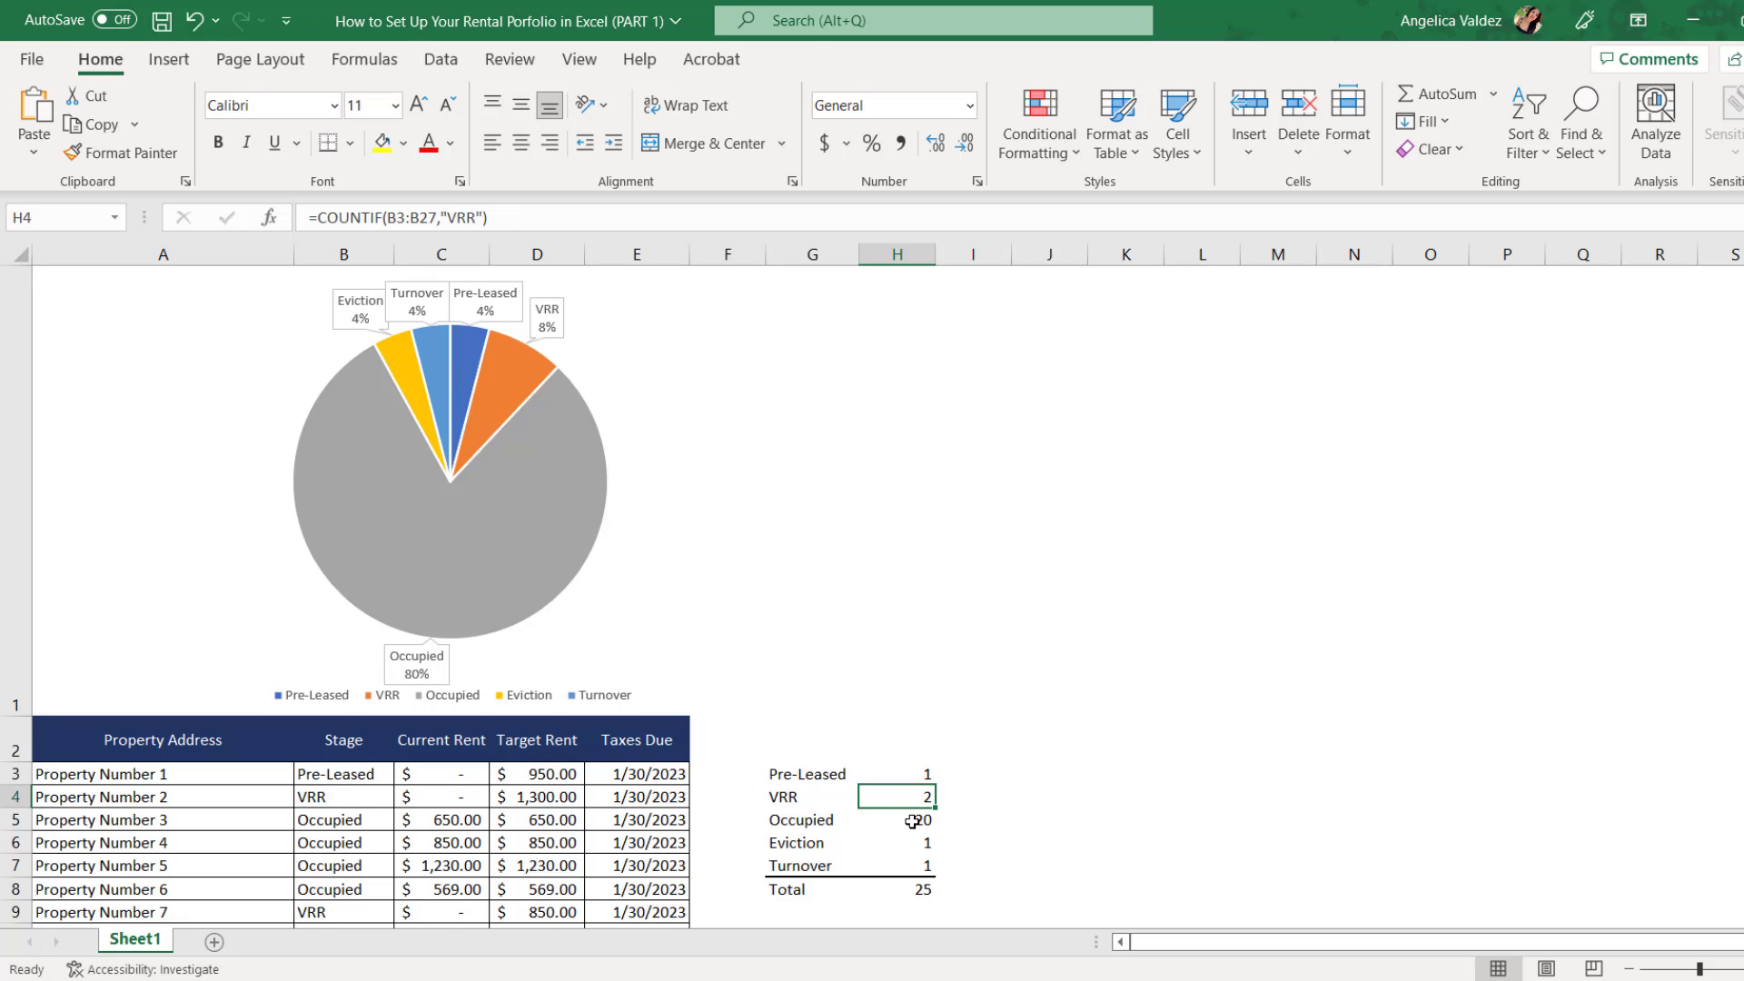
left_click(912, 822)
left_click(910, 846)
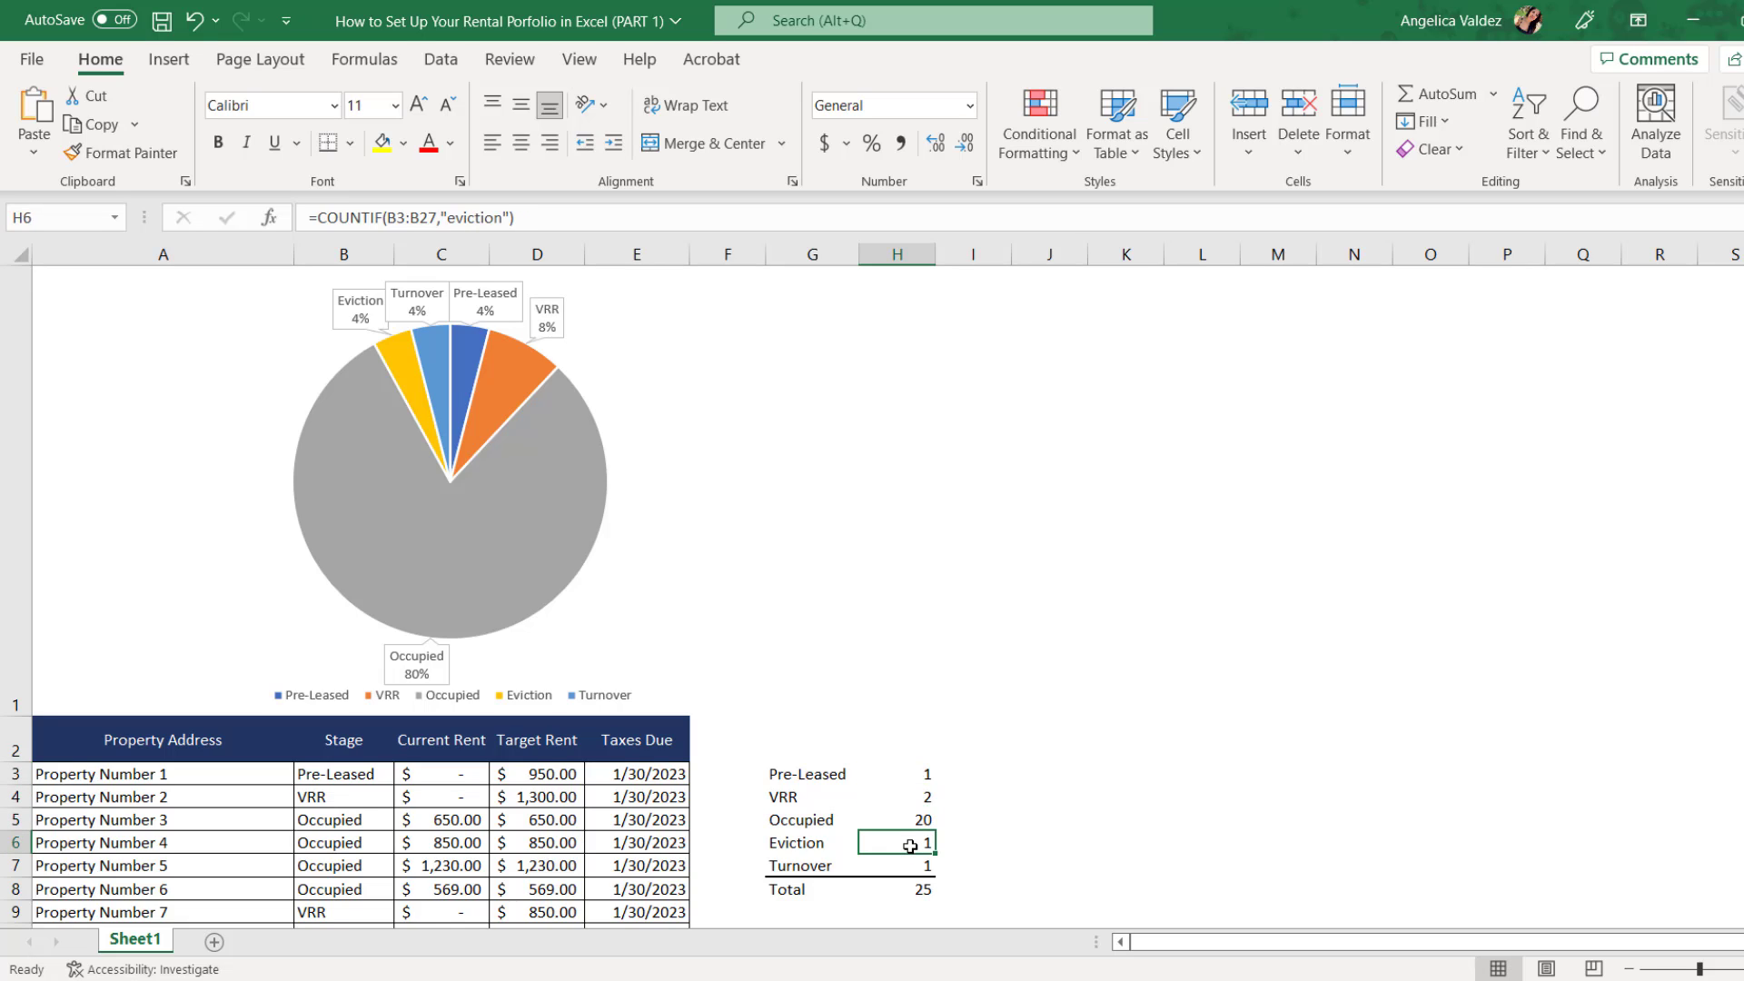
left_click(909, 869)
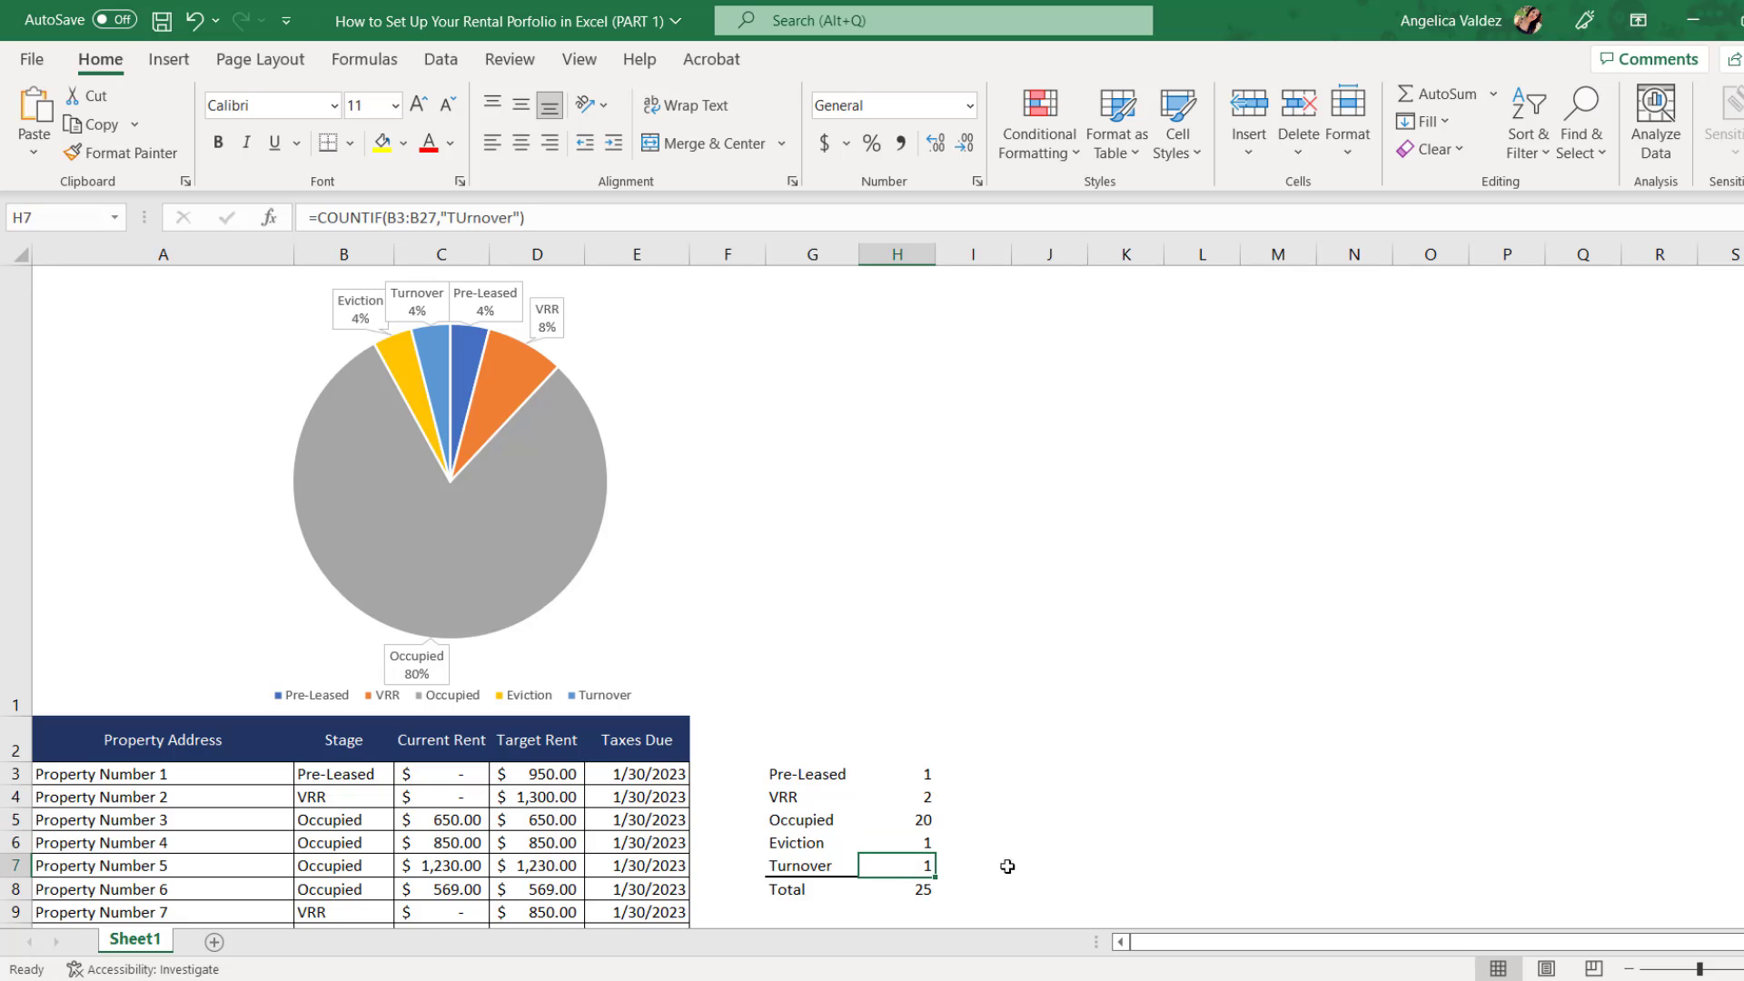
left_click(1170, 850)
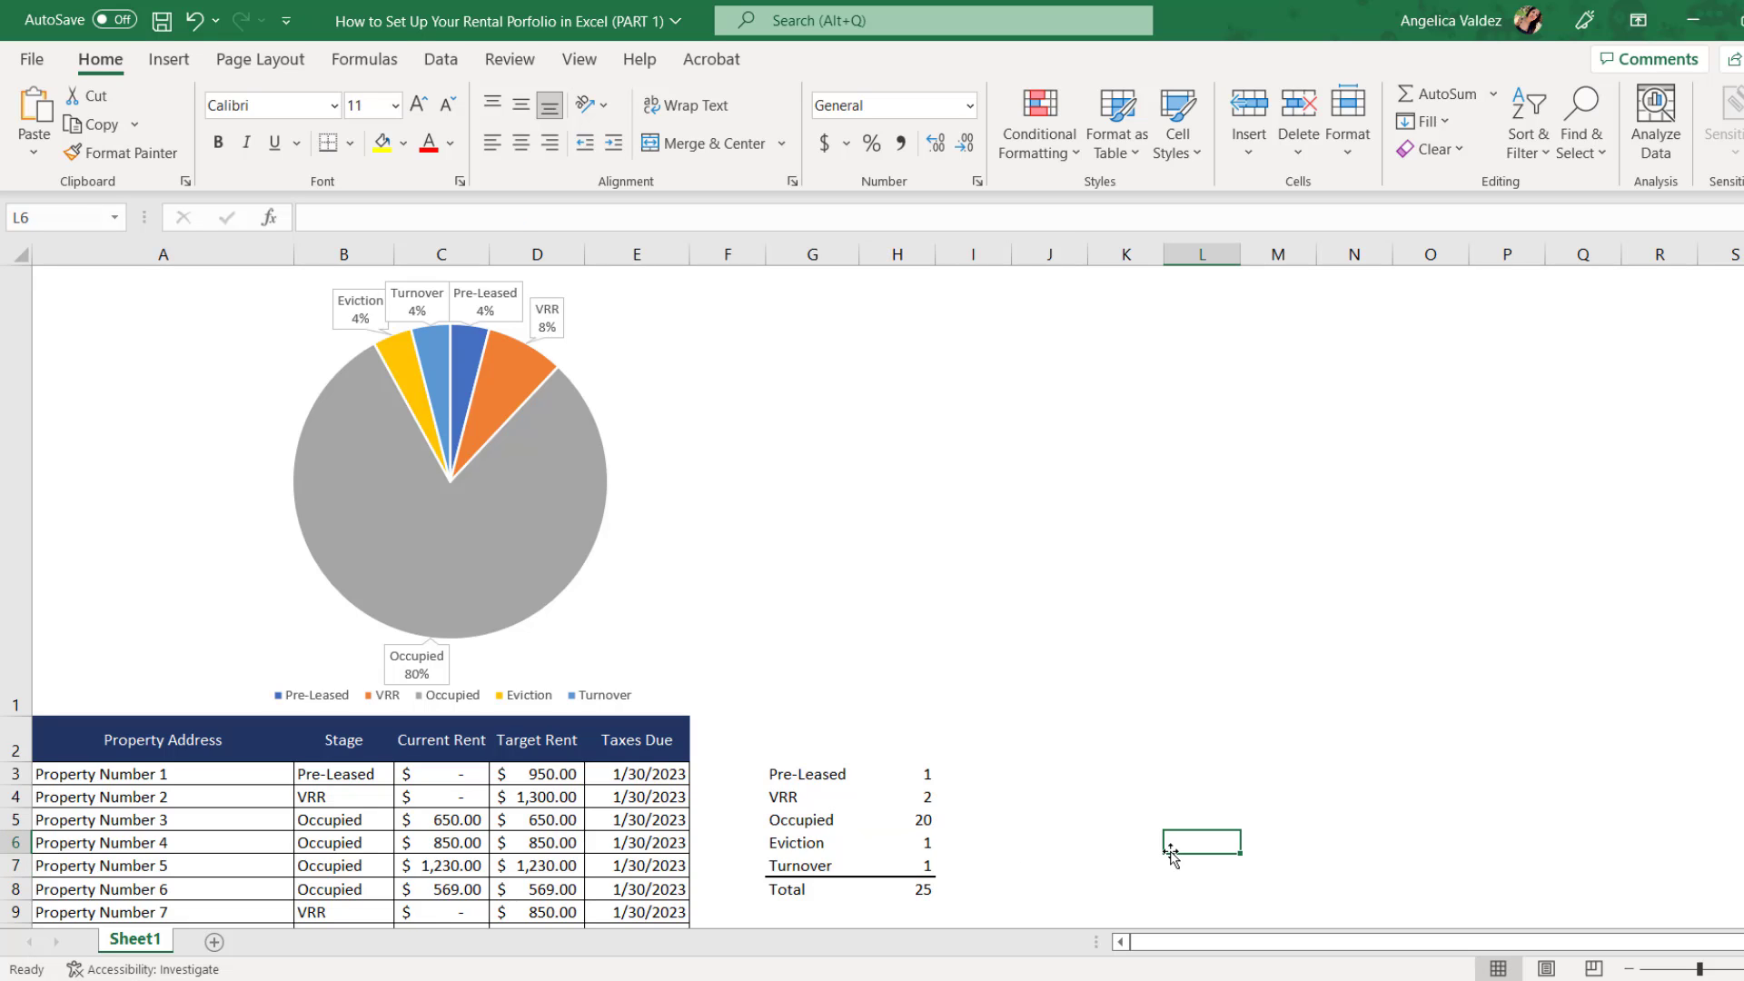